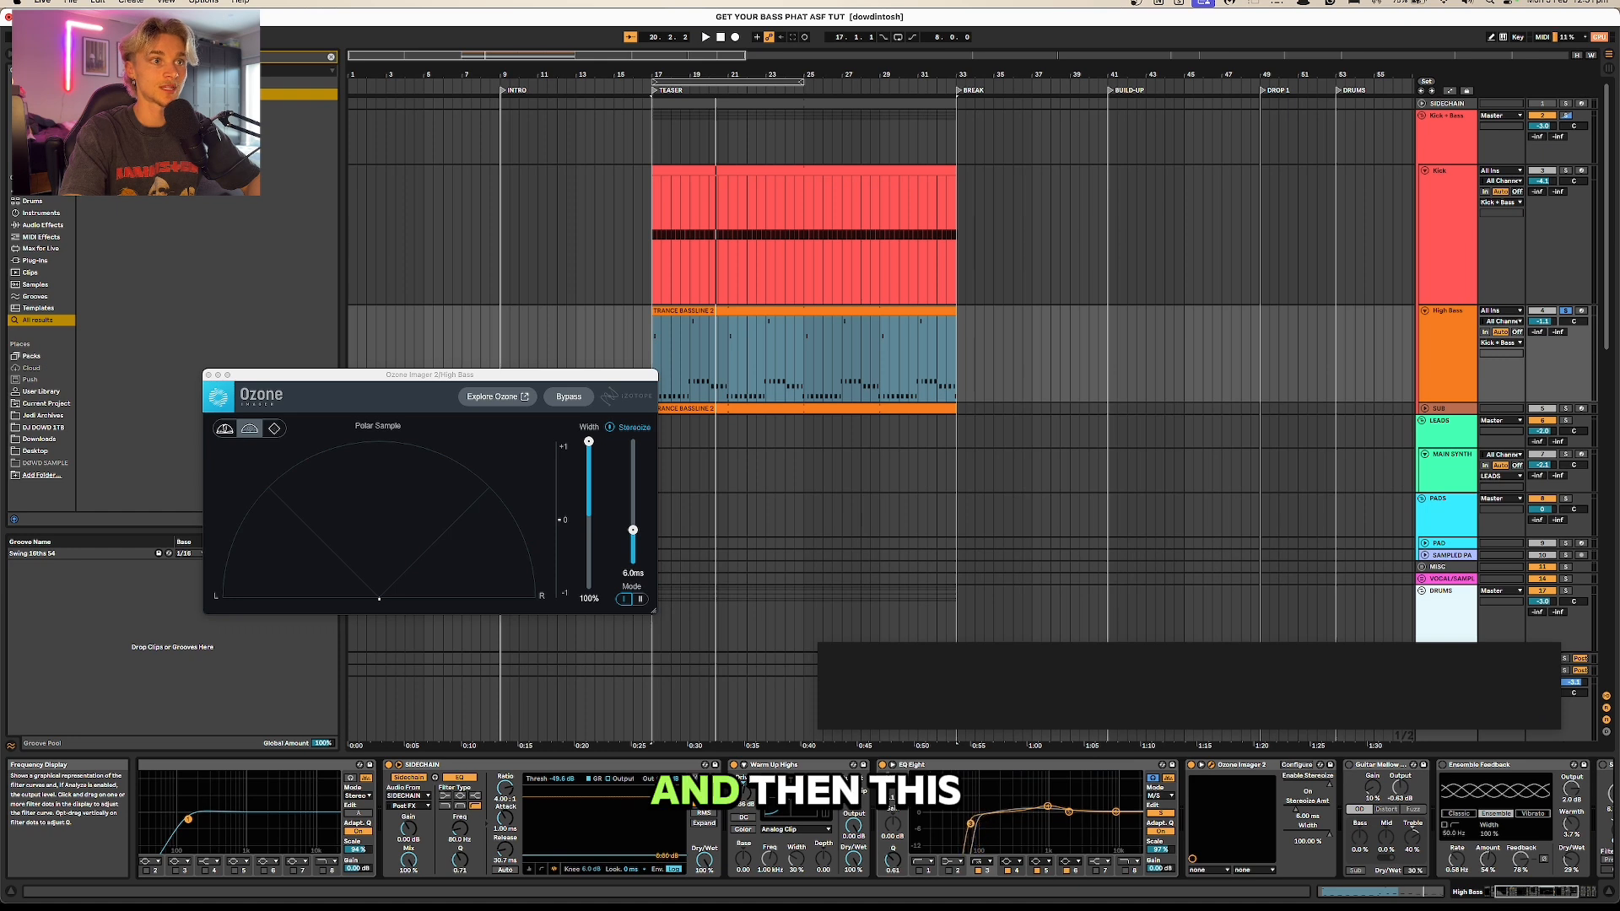
Step: Change the low-cut filter type on the High Bass EQ Eight and fine-tune its cutoff frequency during playback
left_click(980, 861)
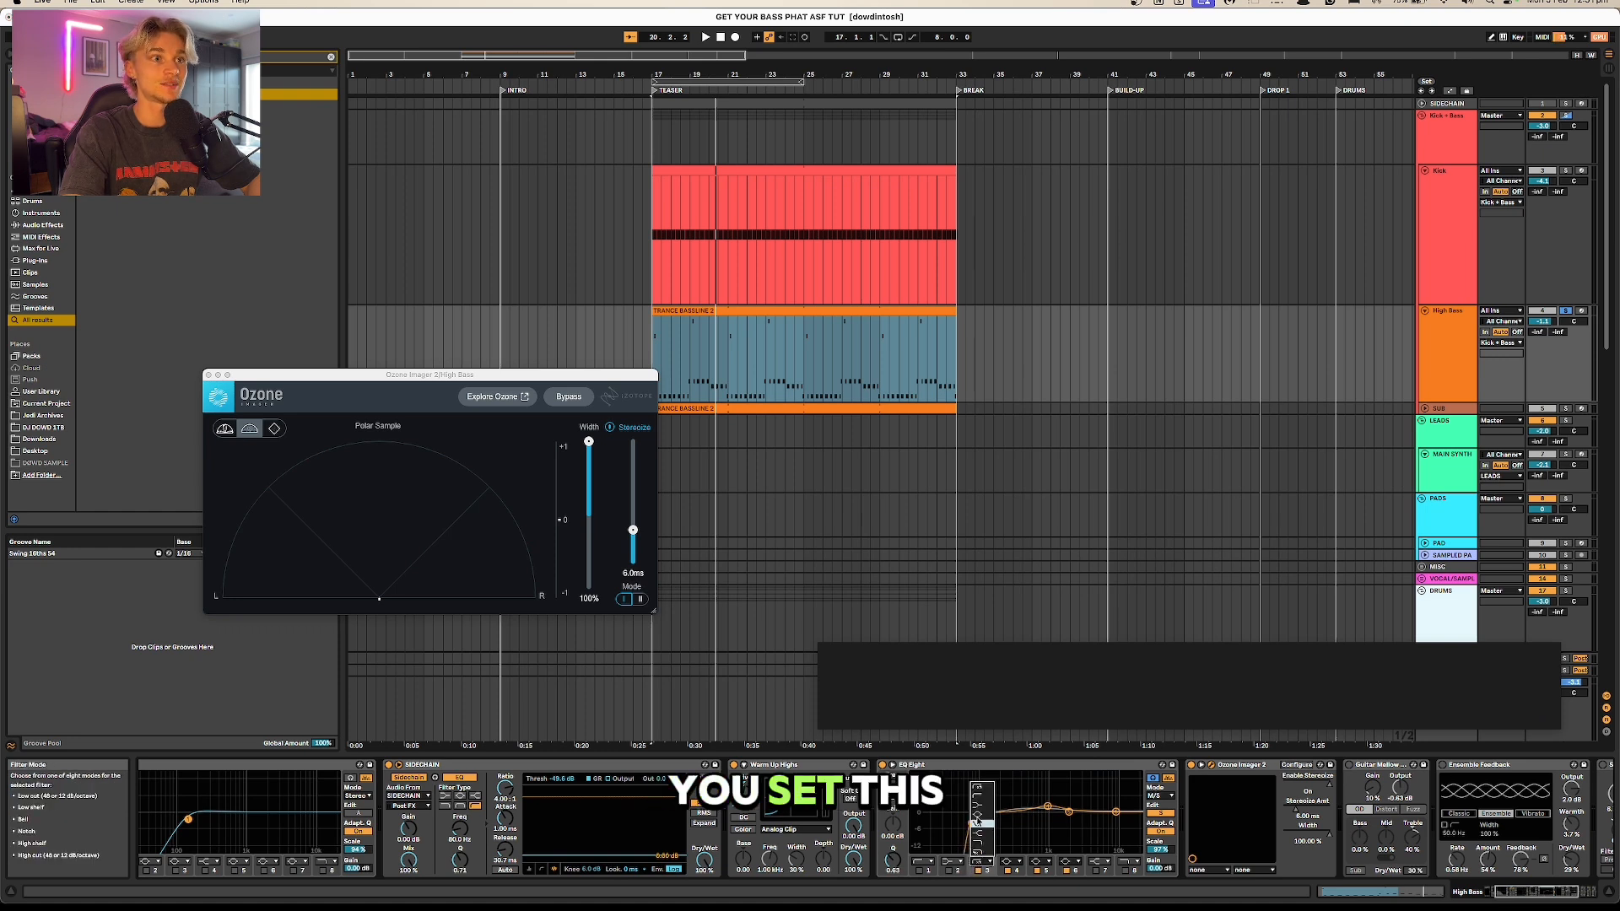
left_click(981, 792)
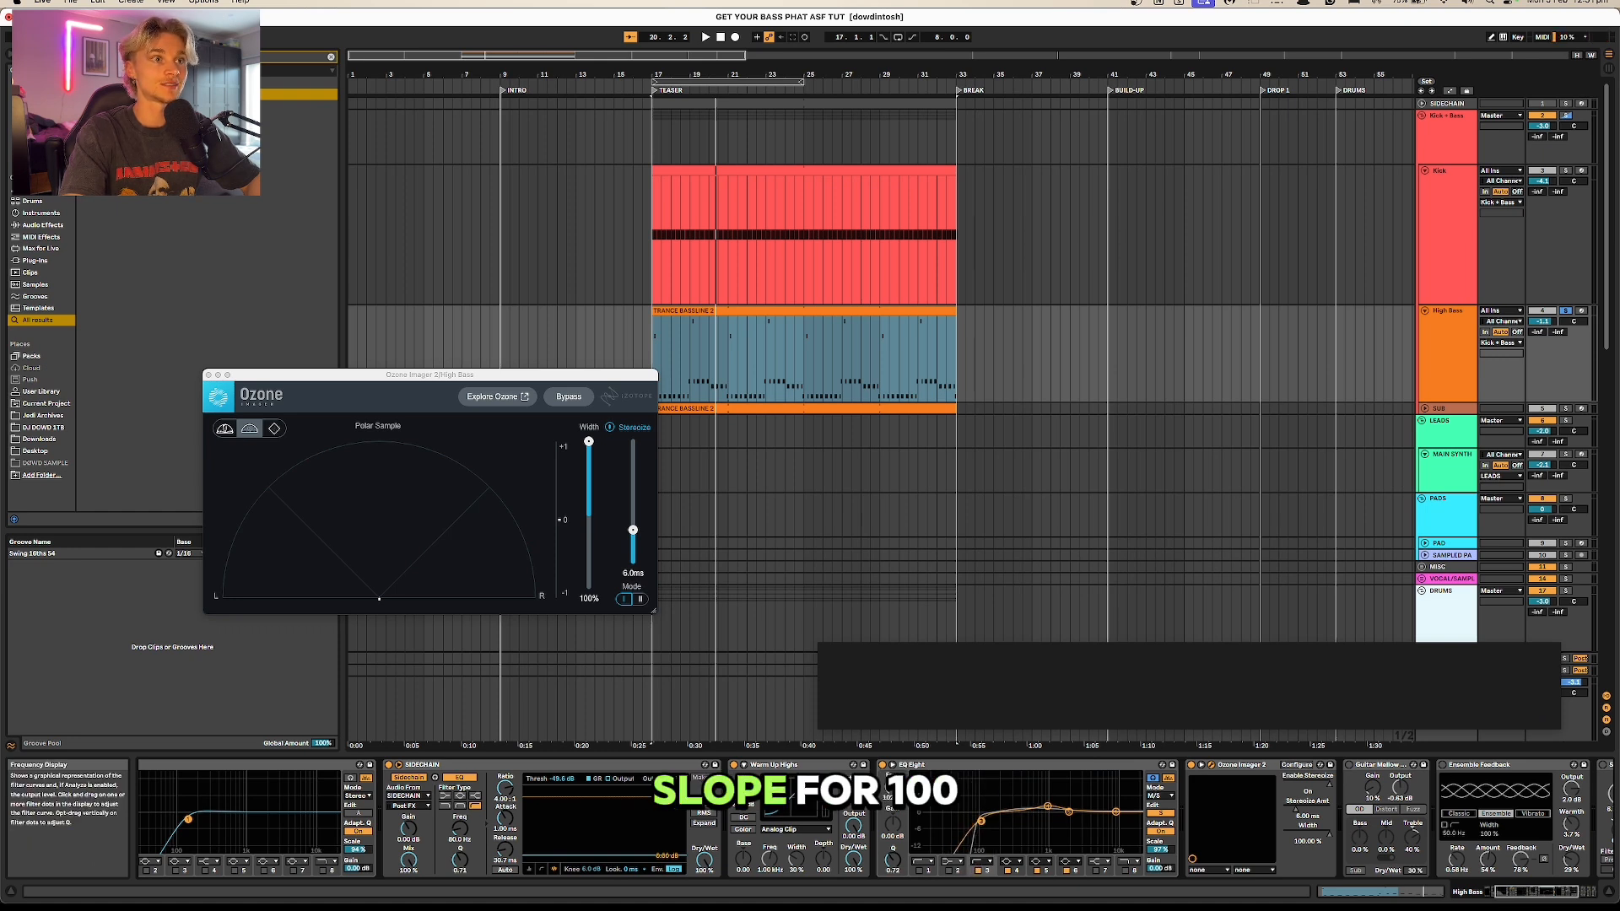
left_click_drag(987, 819, 992, 821)
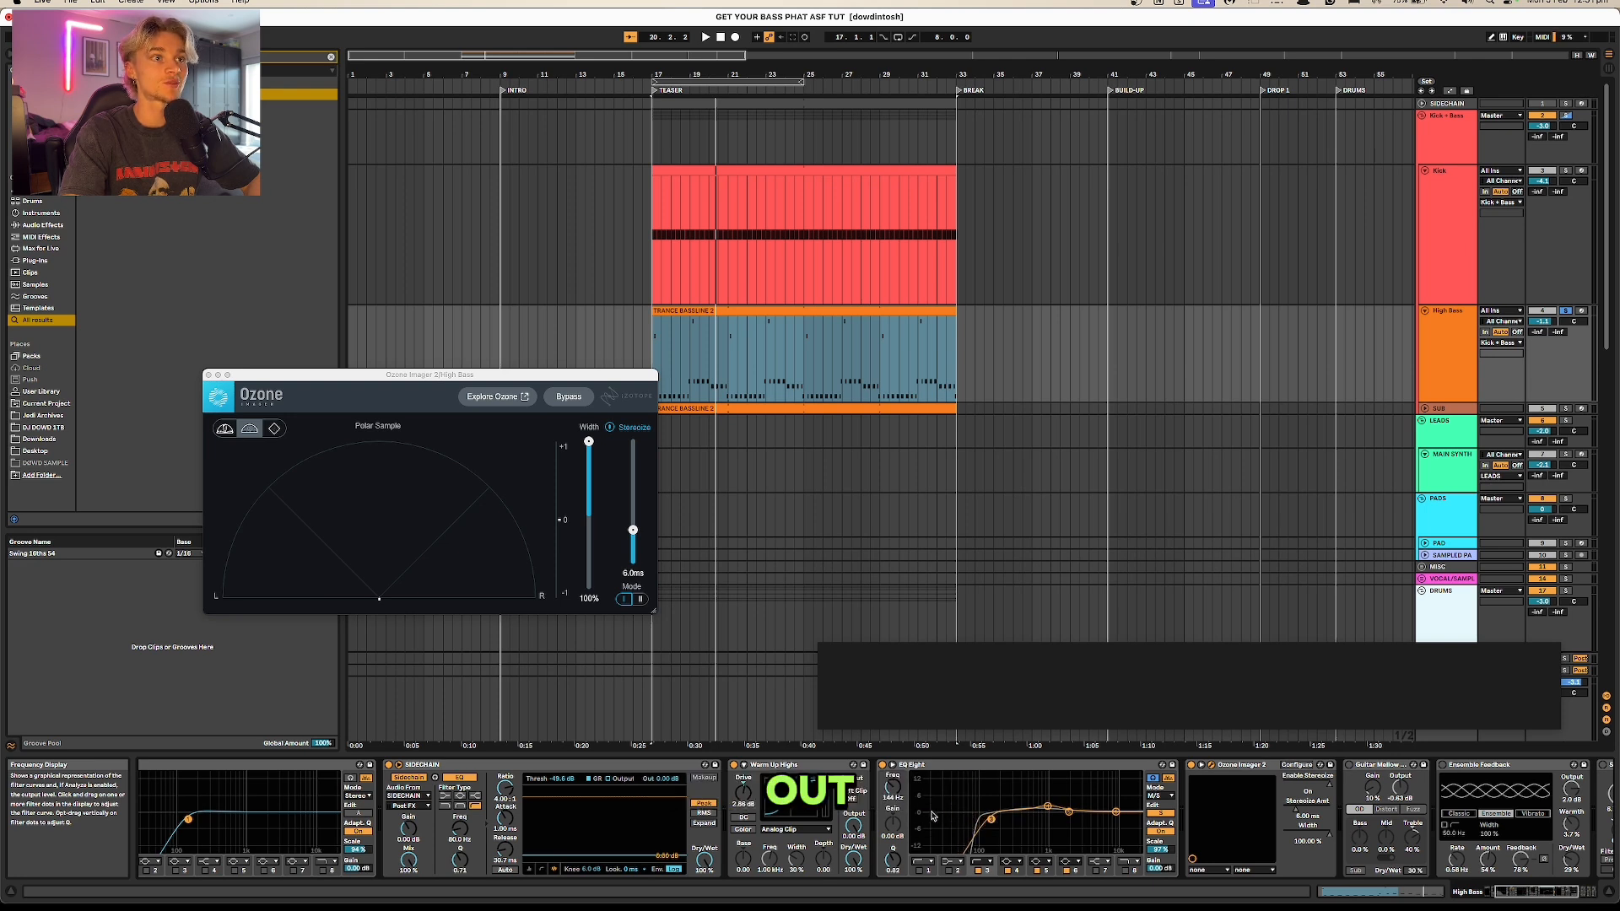
key("space")
mouse_move(992, 818)
left_mouse_down()
mouse_move(1026, 819)
mouse_move(984, 818)
left_mouse_up()
left_click(1160, 815)
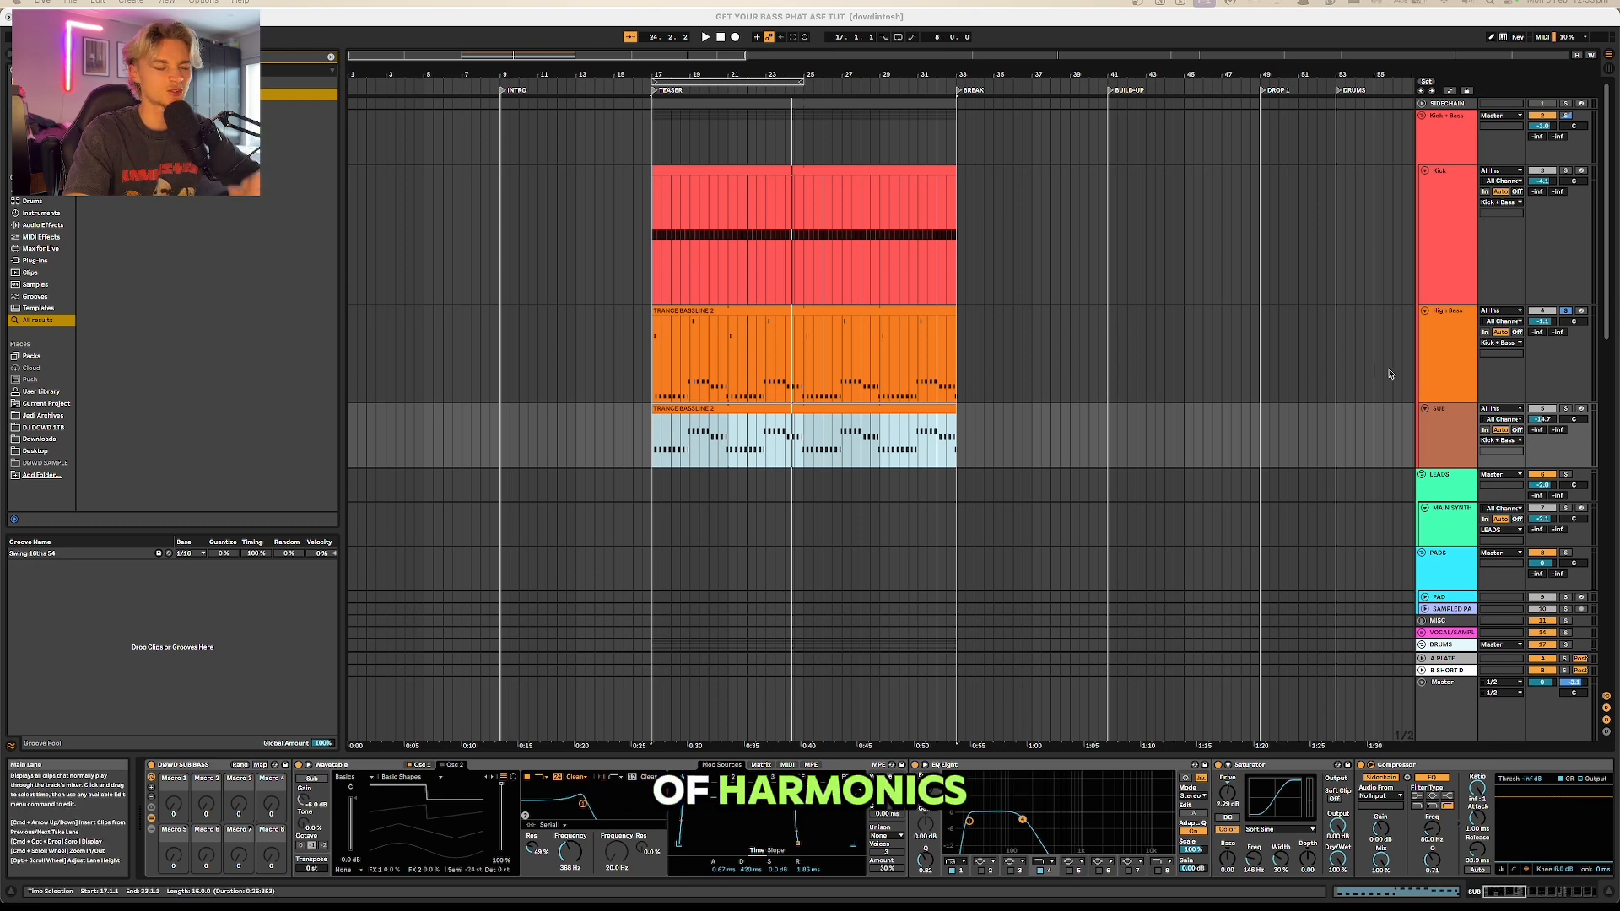
Step: Play the sub bass to examine its waveform in the Signalizer window, repositioning that window slightly
left_click(600, 636)
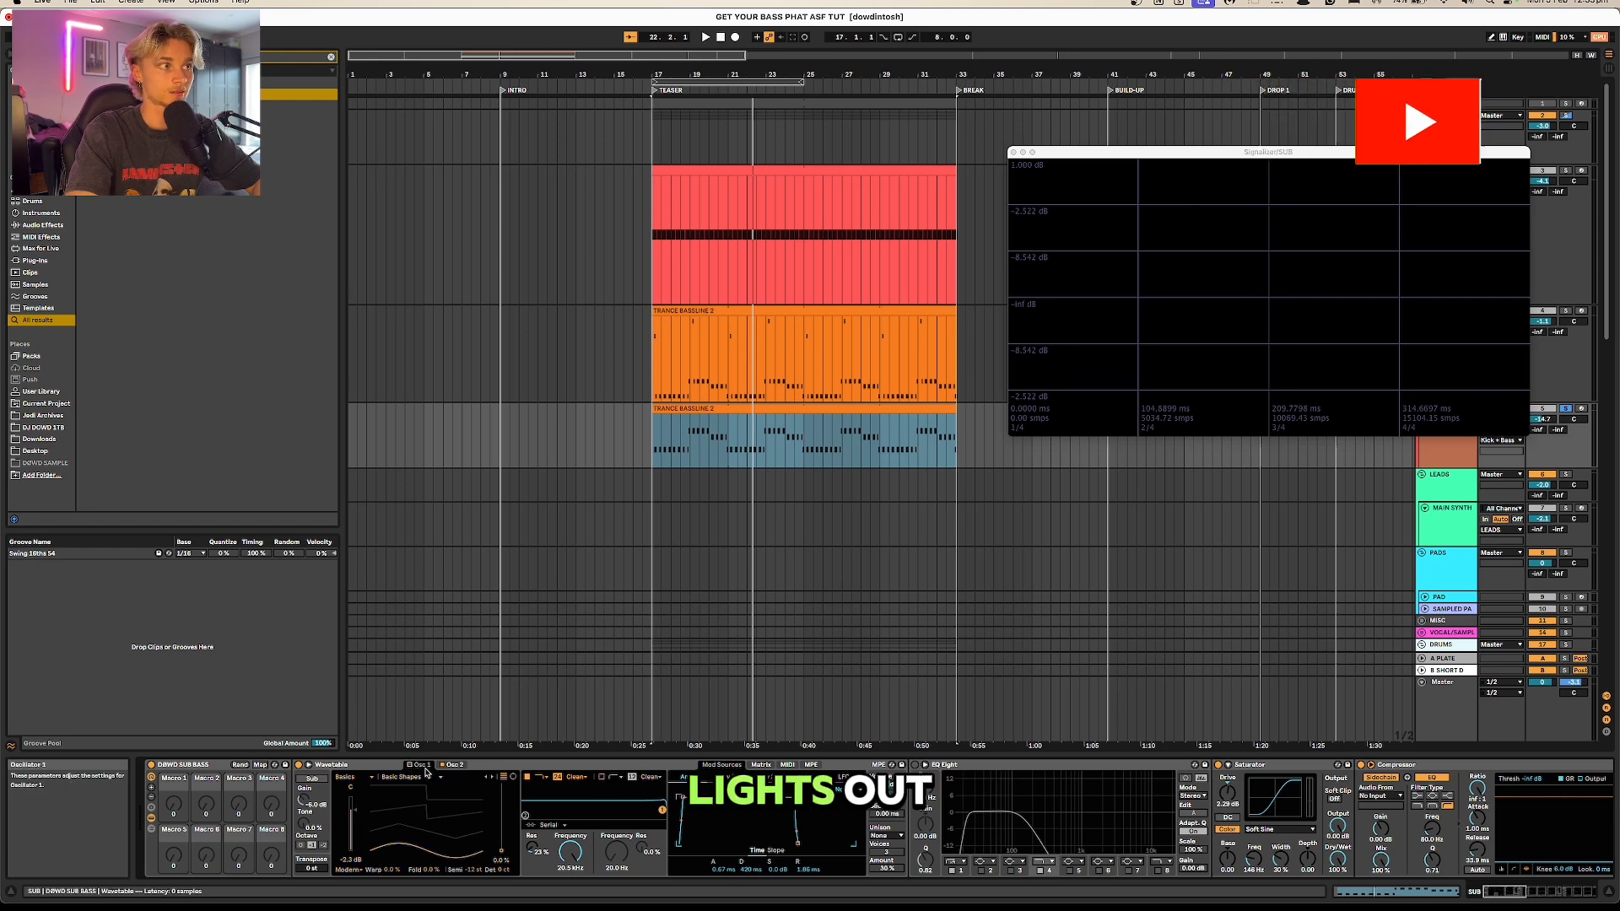
key("space")
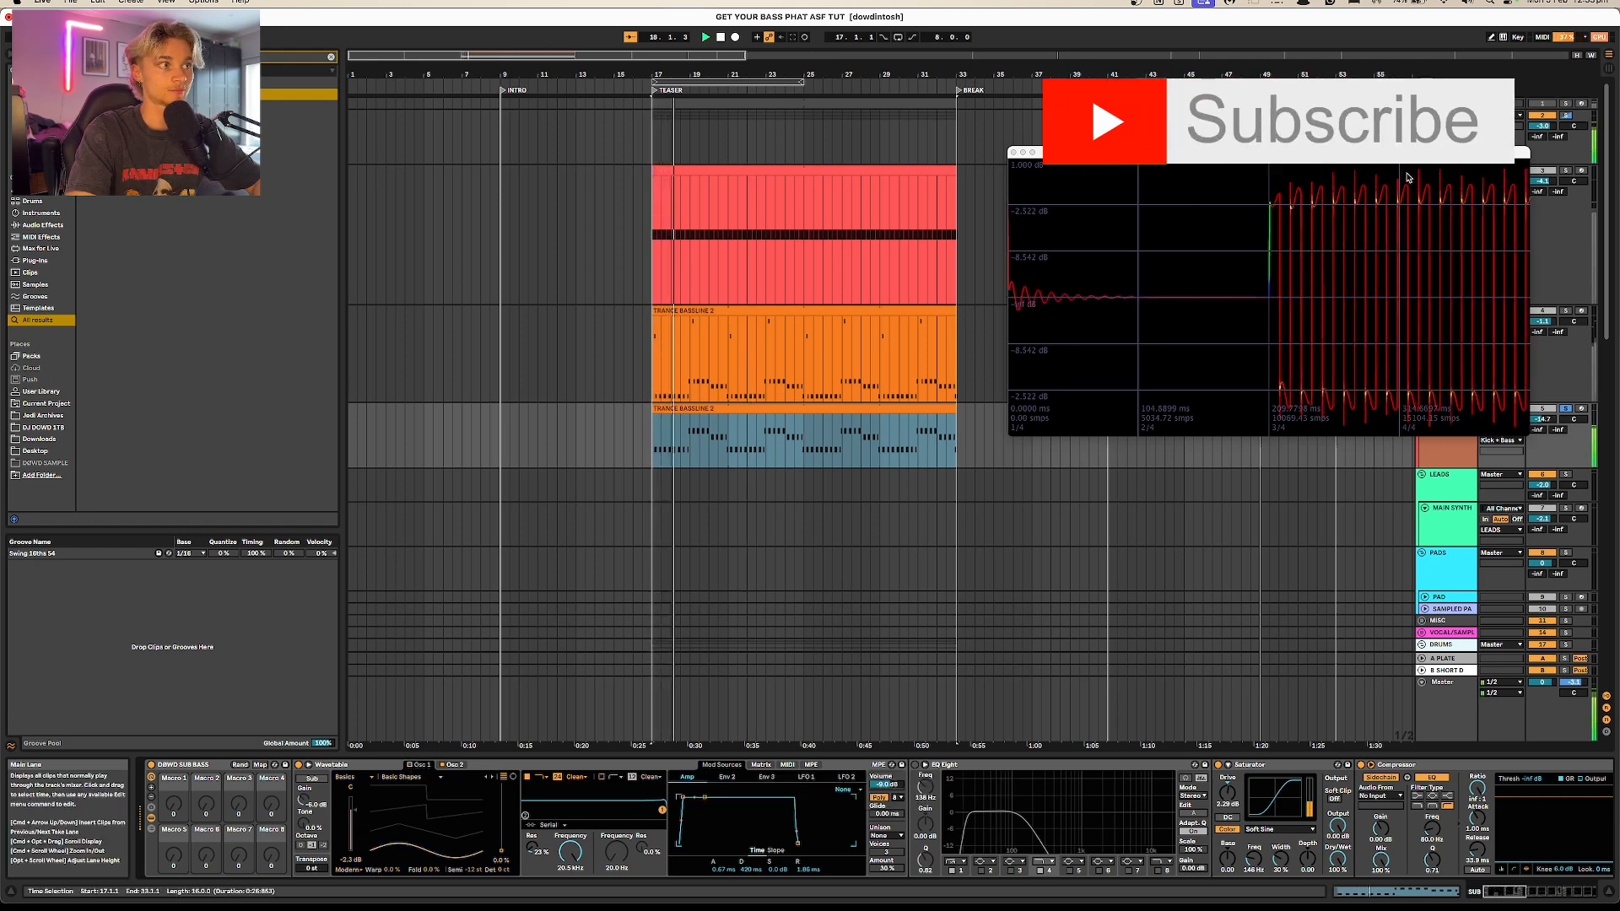
left_click_drag(1404, 156, 1302, 188)
left_click_drag(1156, 185, 1253, 181)
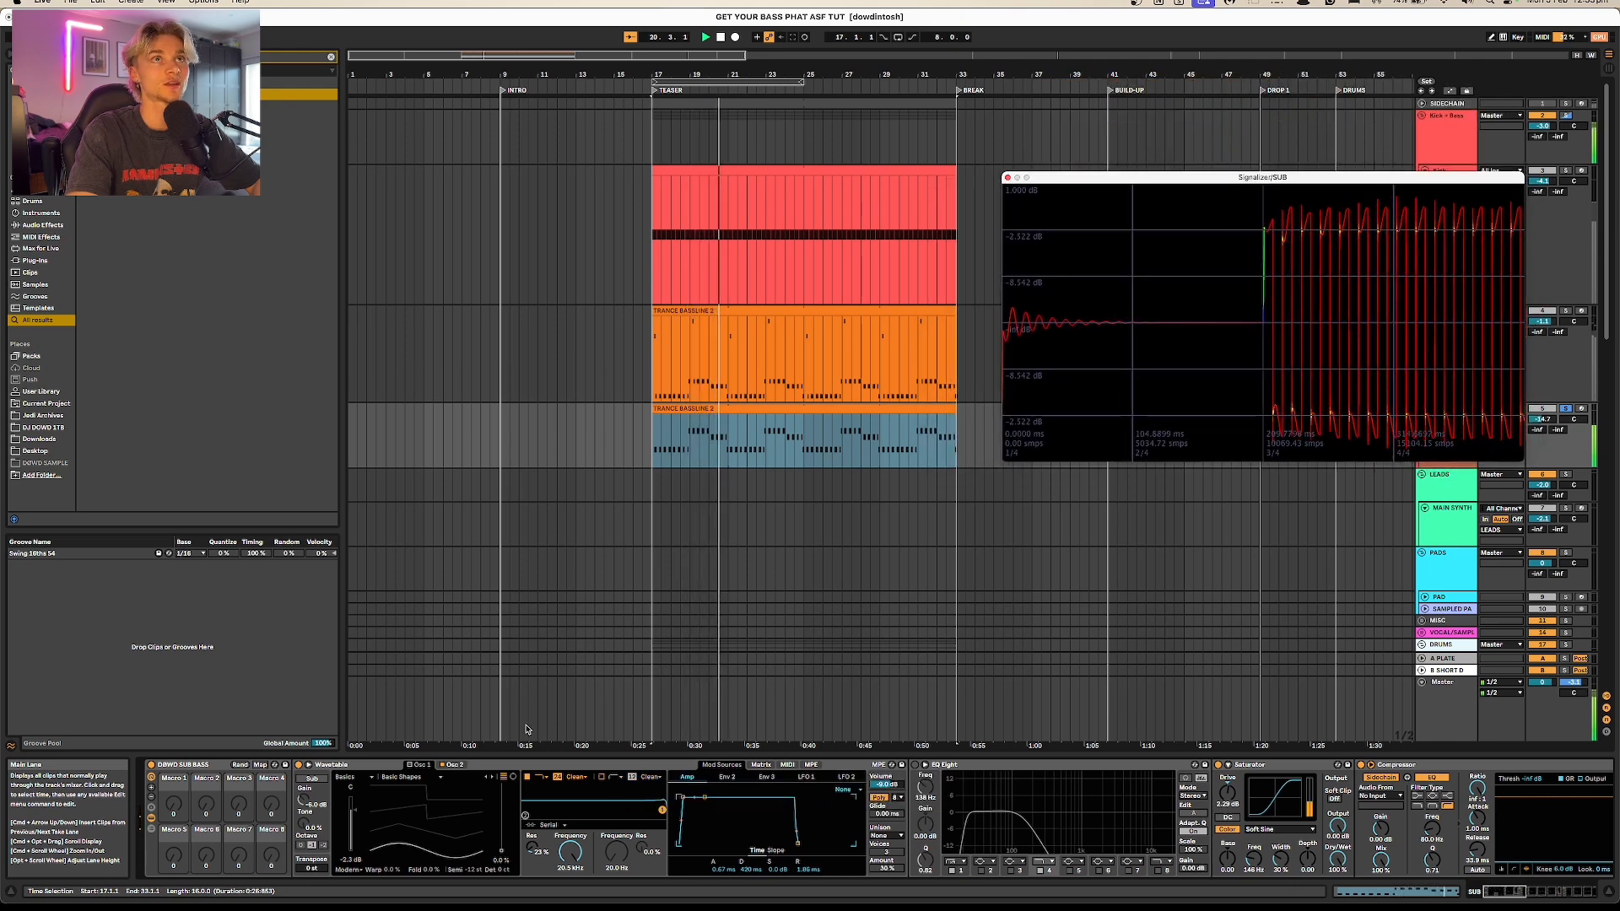
key("space")
Step: Switch off Wavetable's oscillator 2 and compare the oscillators by playing the sub bass and examining its waveform and harmonics
left_click(453, 765)
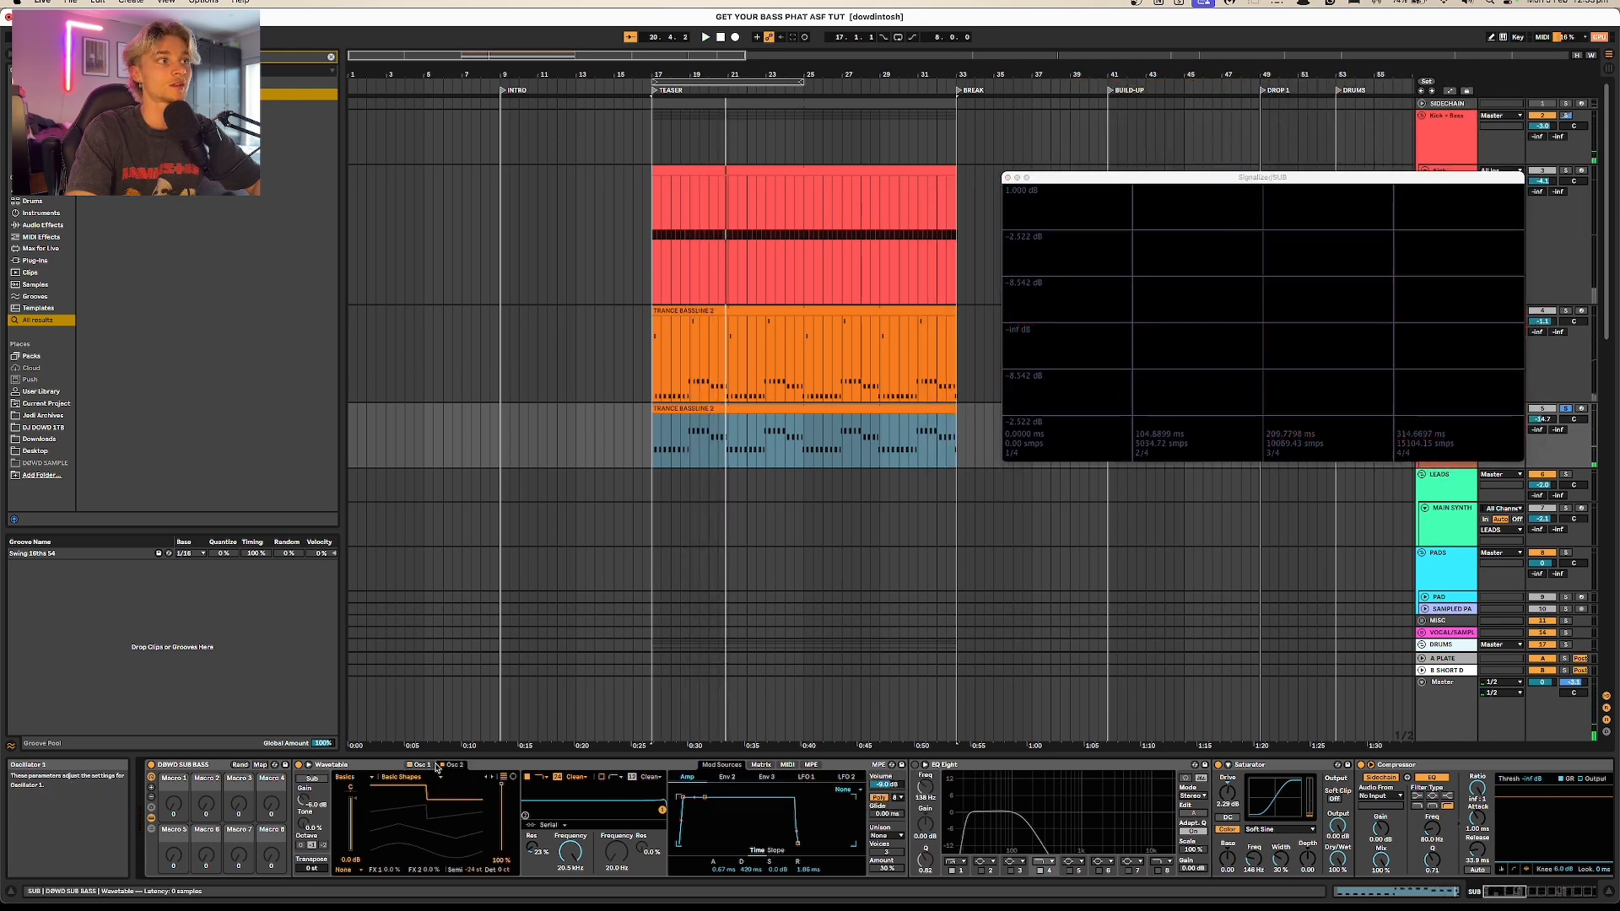
left_click(433, 767)
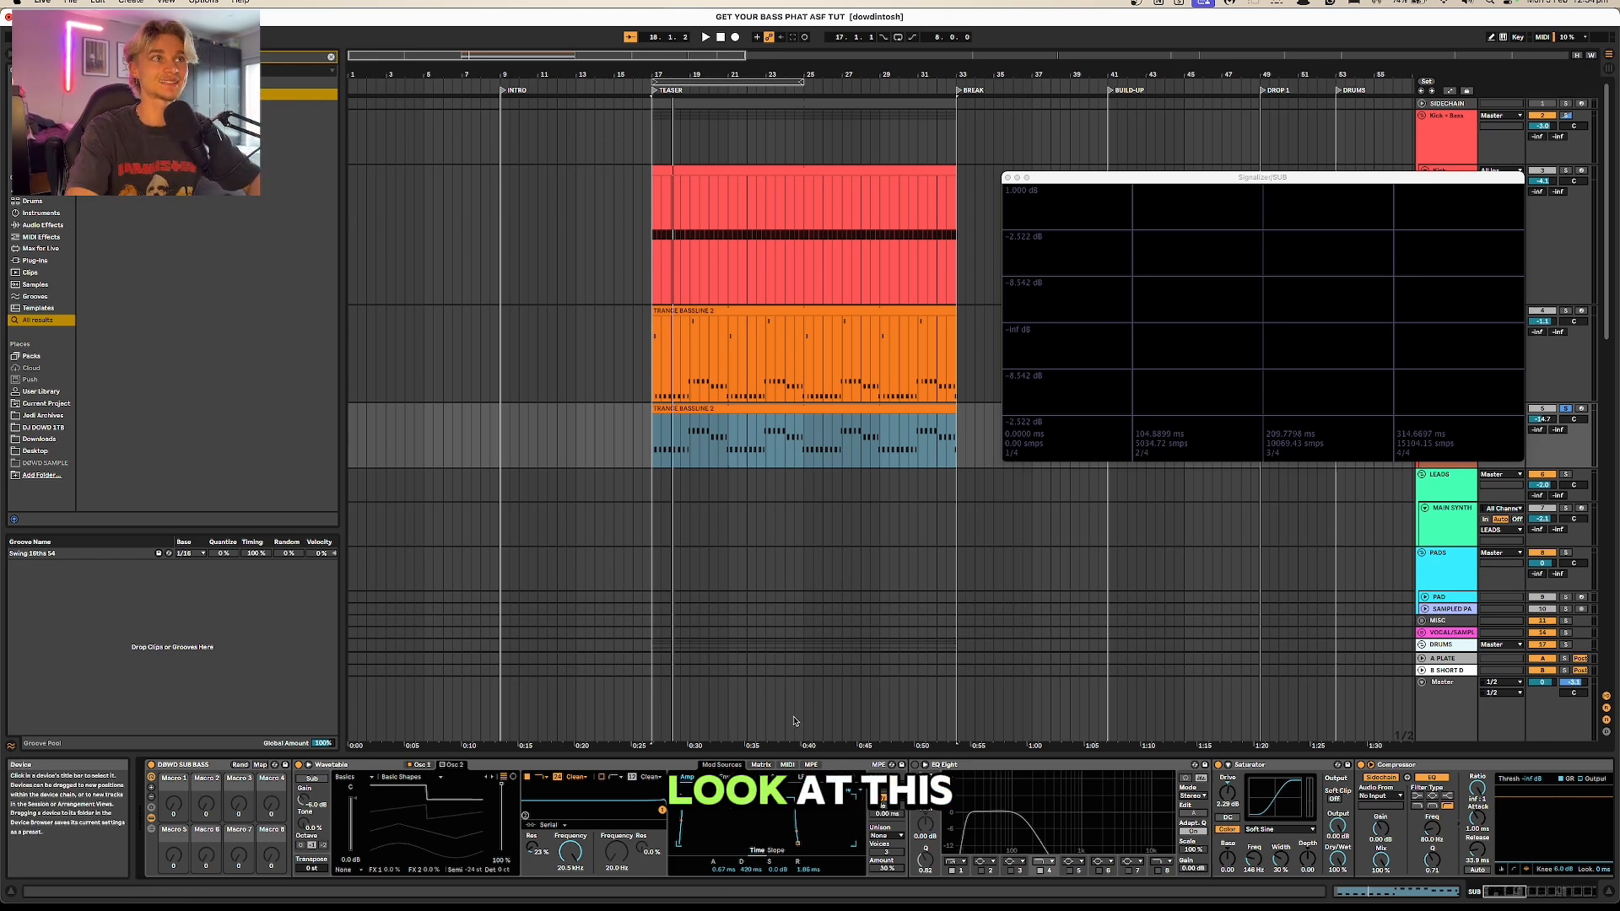
key("space")
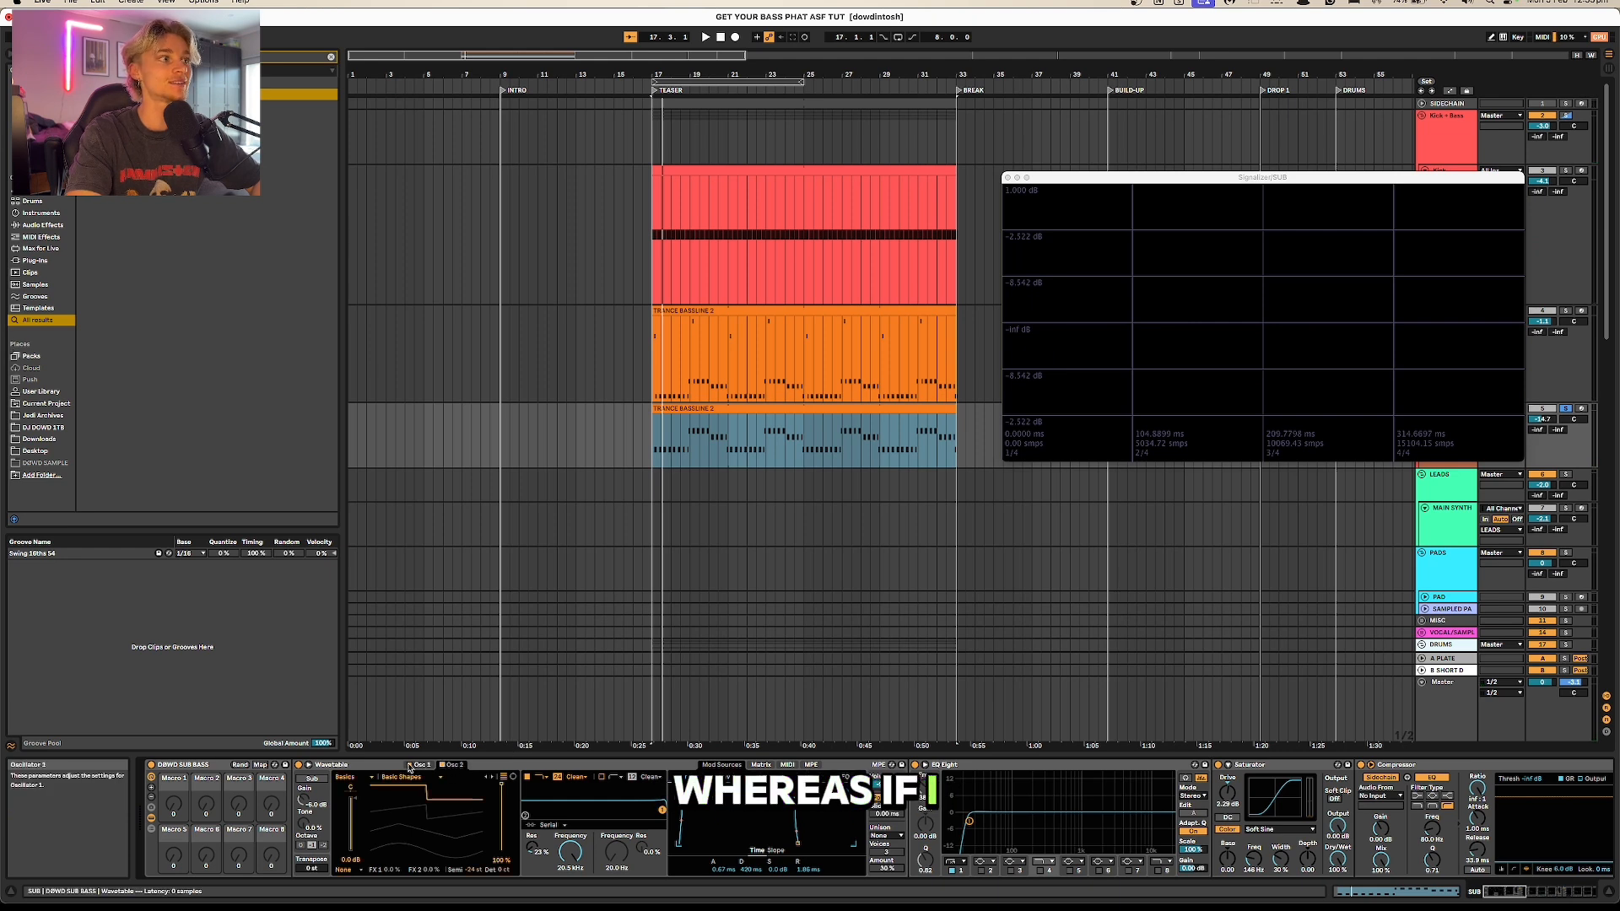
key("space")
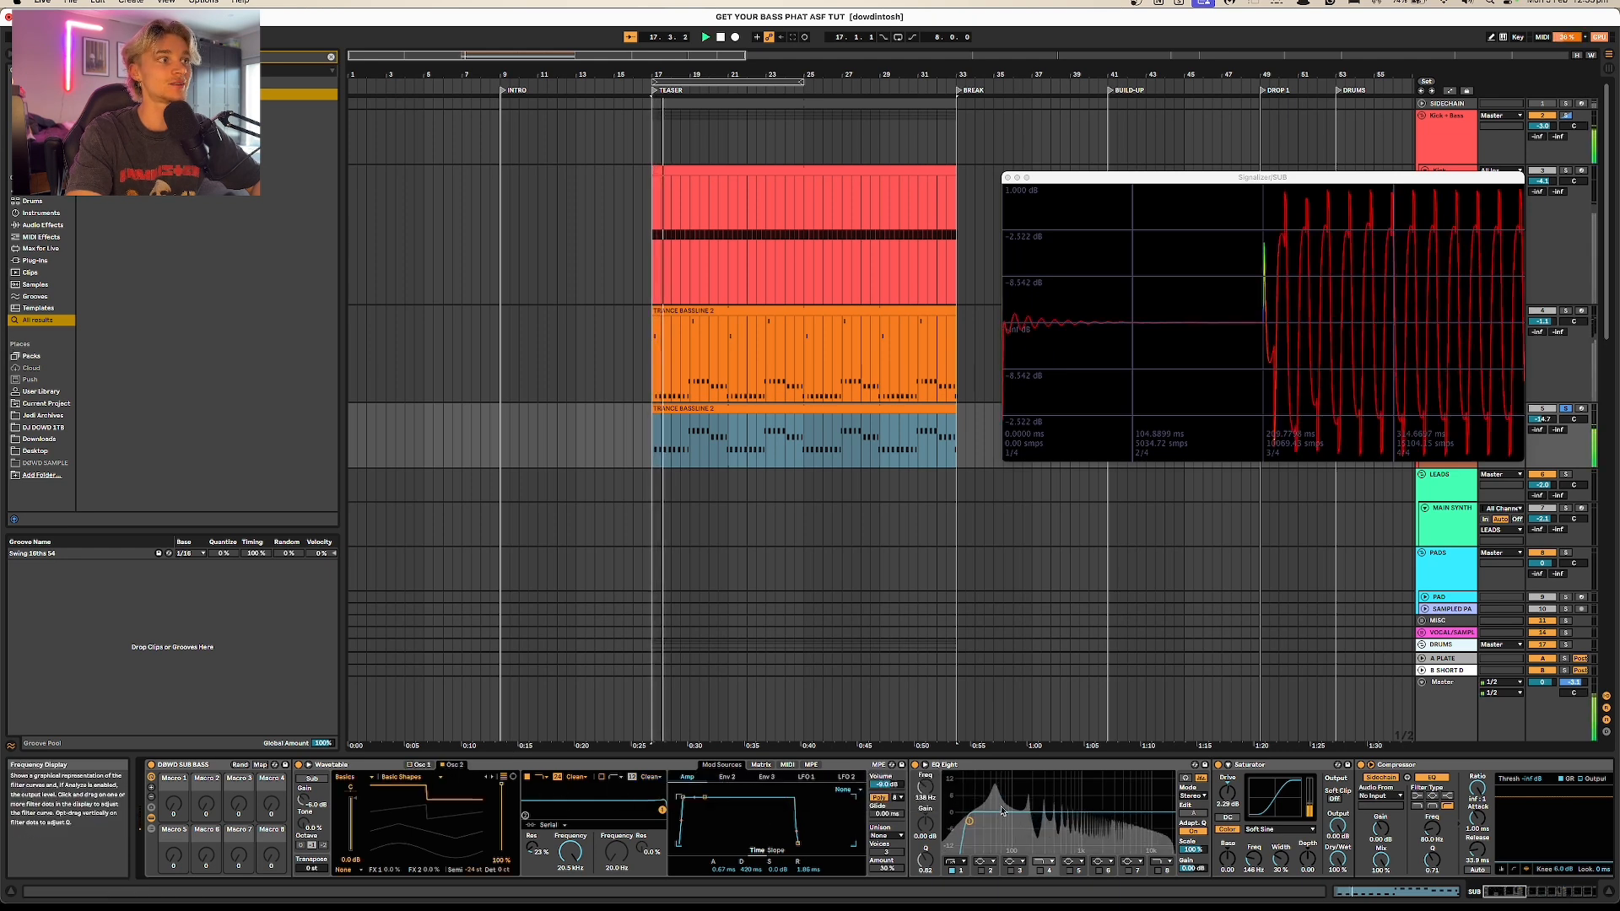
key("space")
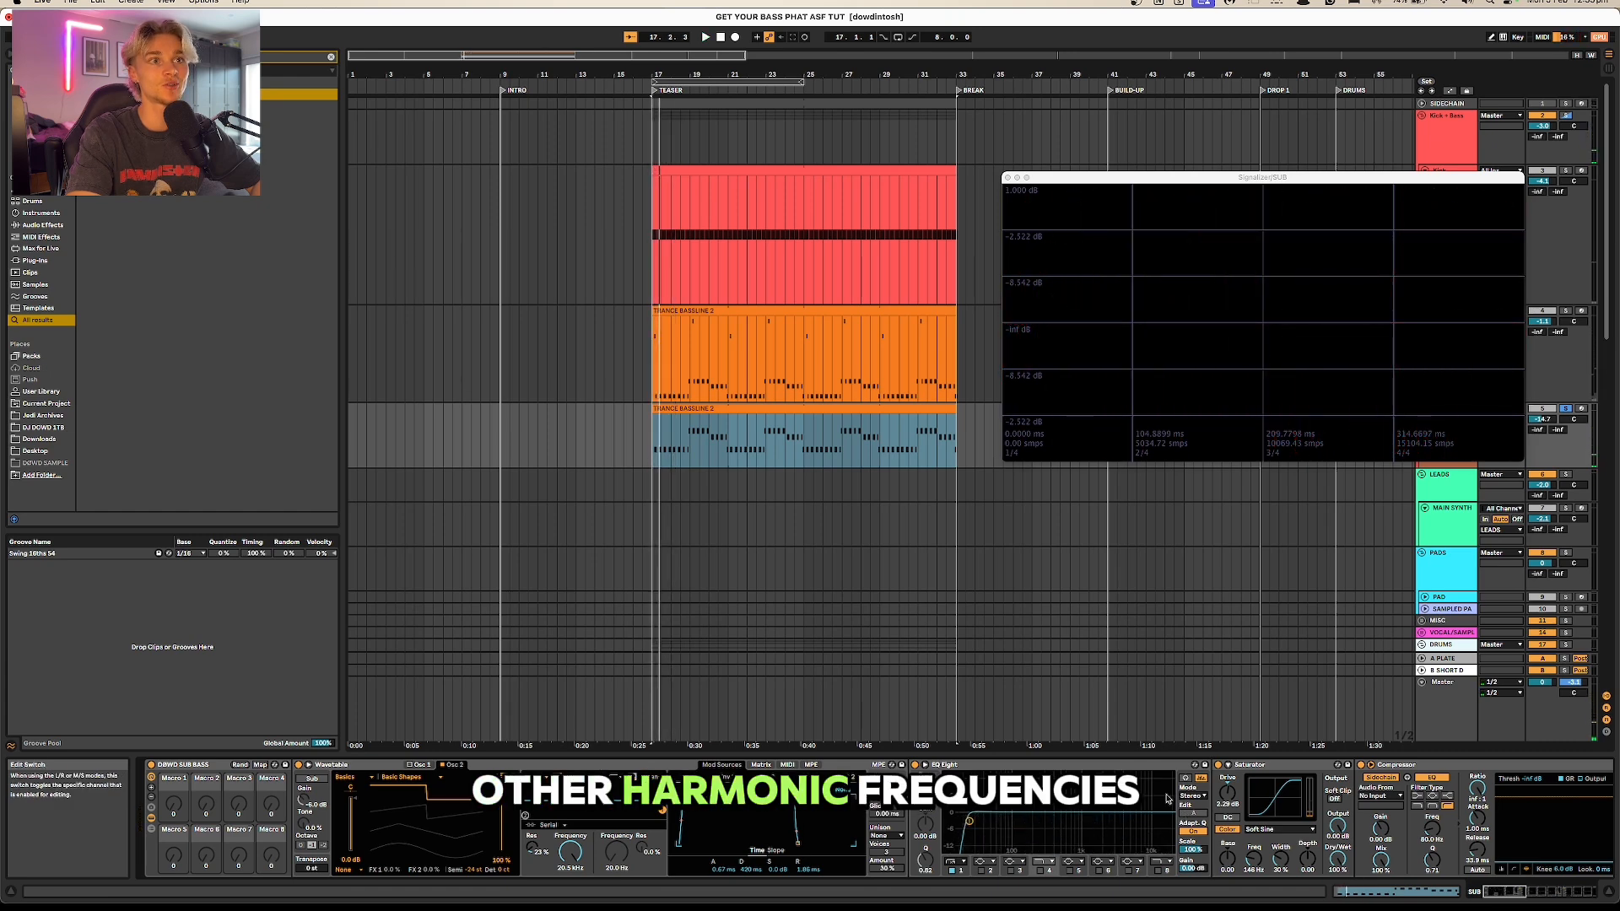
key("space")
key("space")
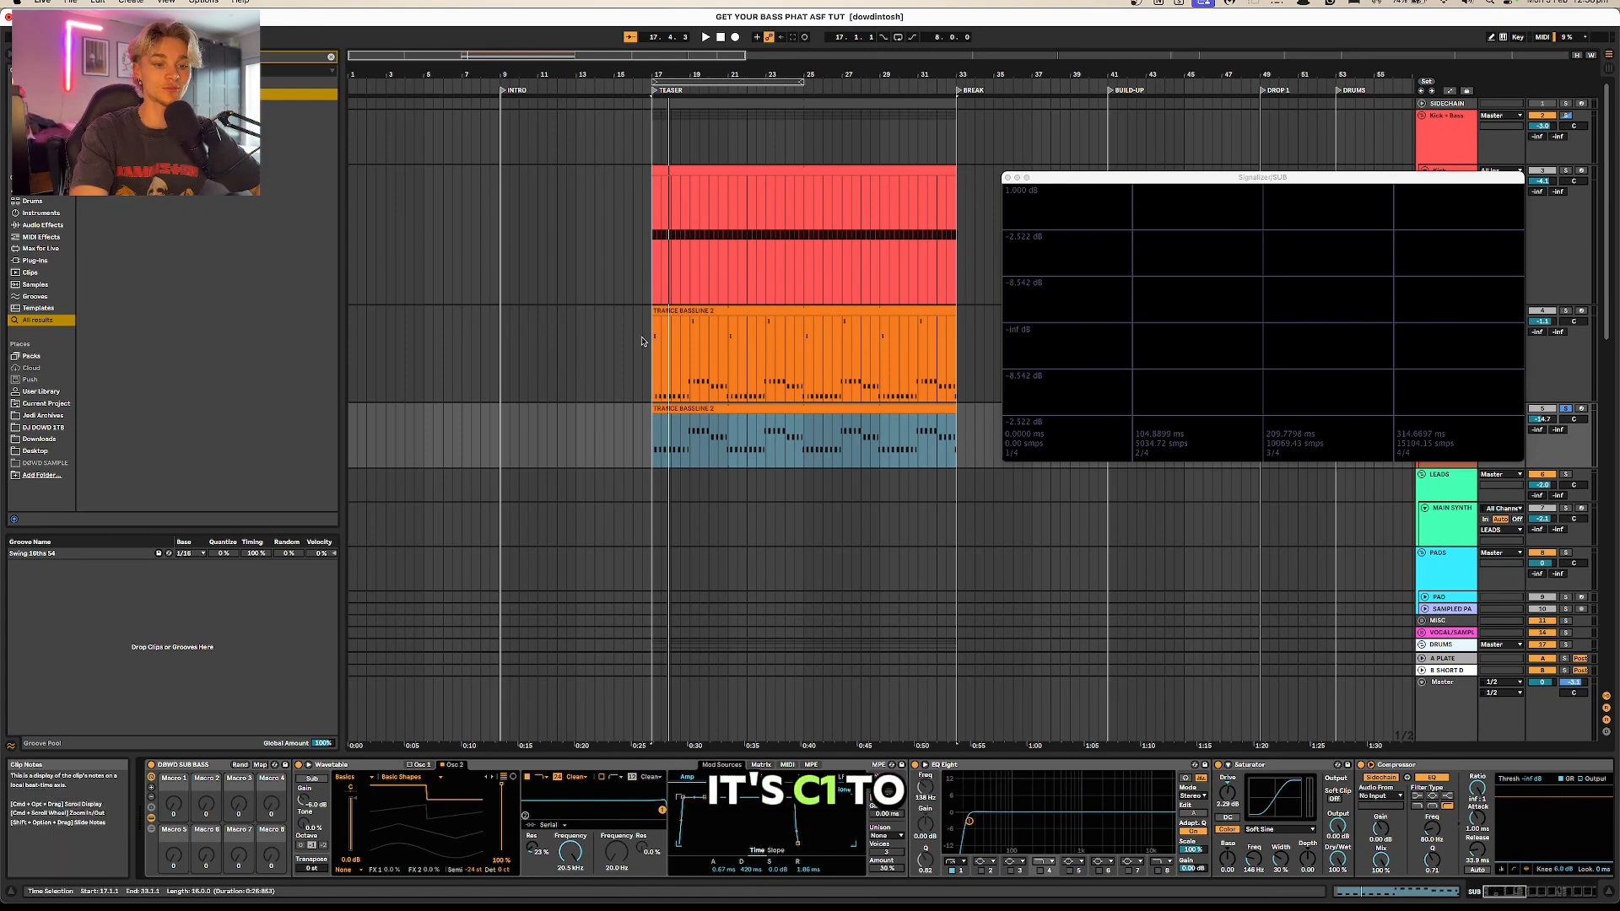
Step: Open the notes of the SUB bassline clip, moving the Signalizer window up and reducing the note editor's height
double_click(698, 394)
left_click(578, 591)
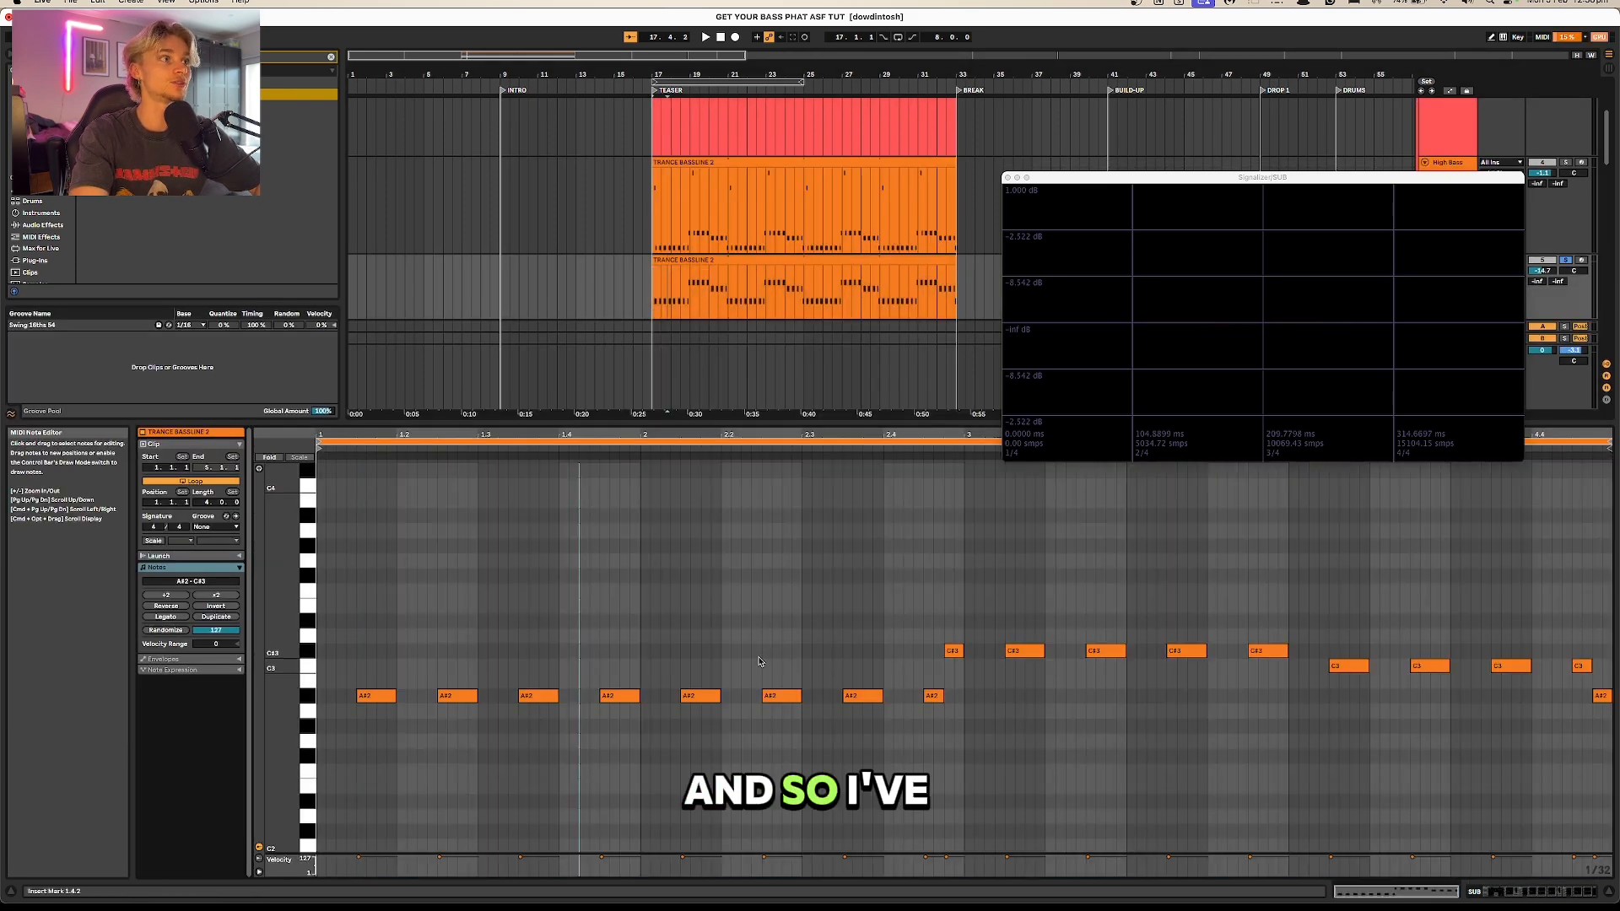
left_click_drag(1074, 179, 1049, 69)
left_click_drag(748, 421, 748, 552)
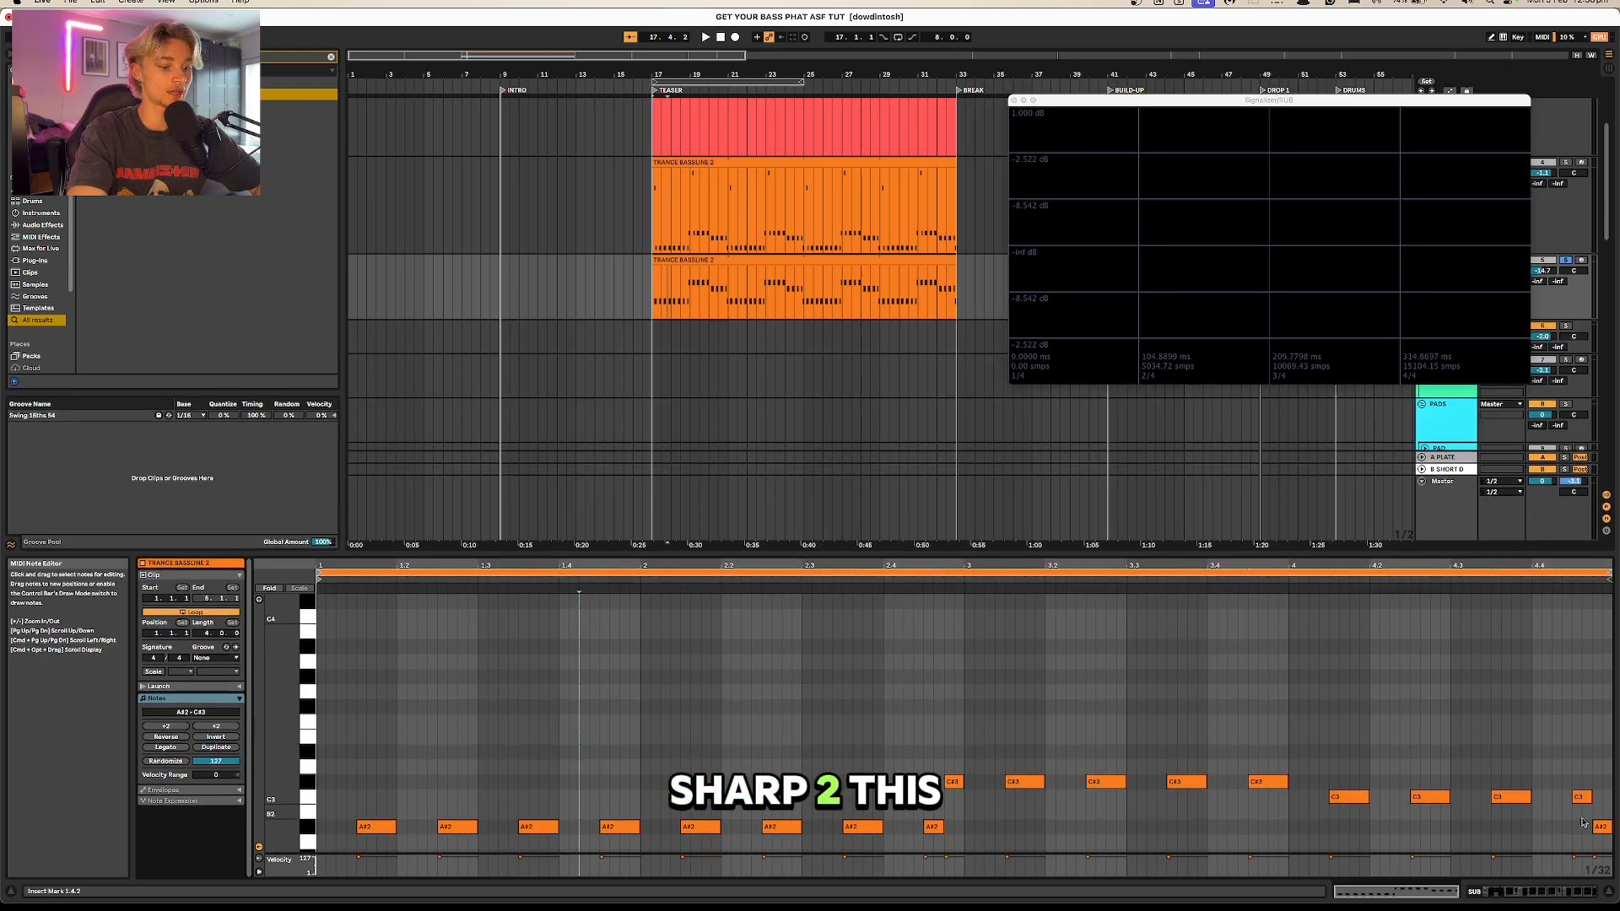
Step: Return to the SUB track's device chain and play the sub bass to examine its frequency spectrum
left_click(1480, 892)
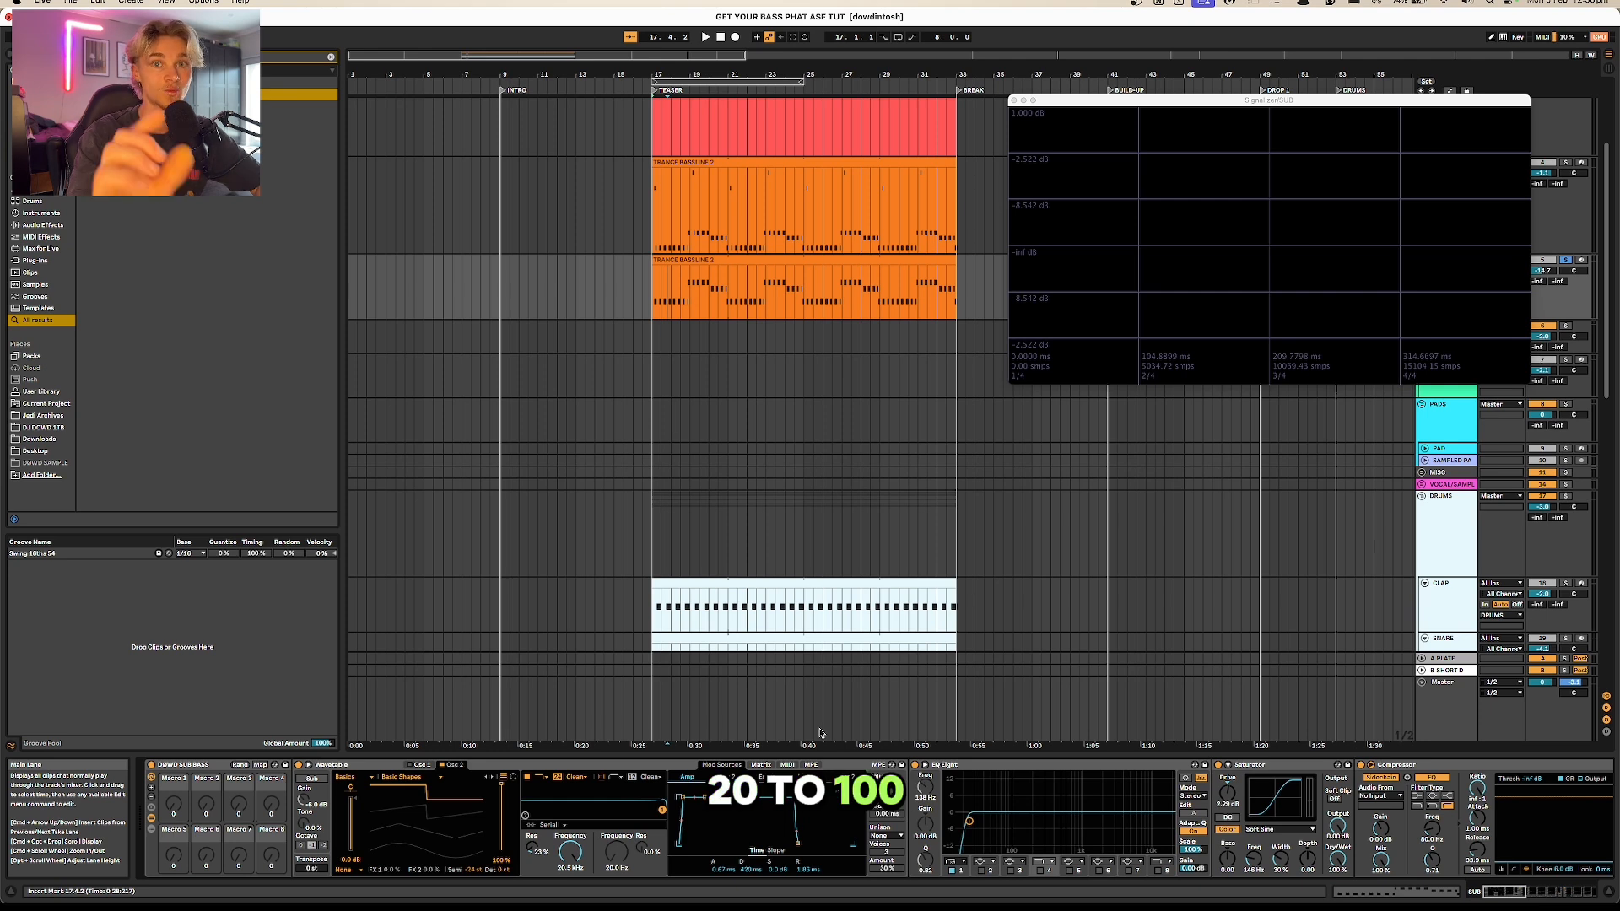
key("space")
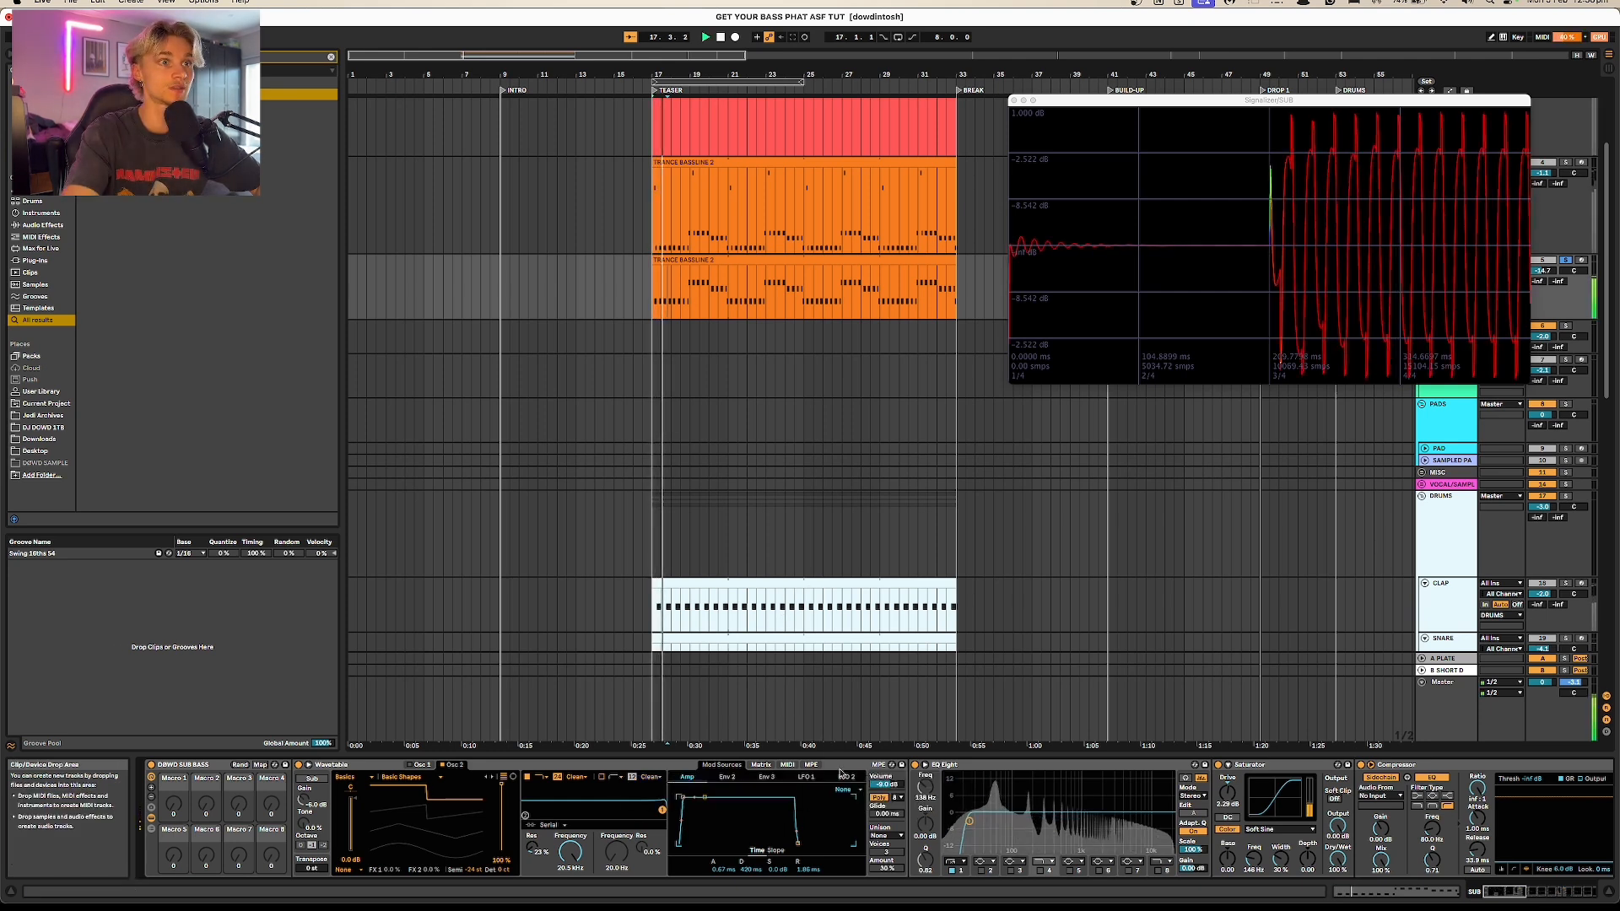
key("space")
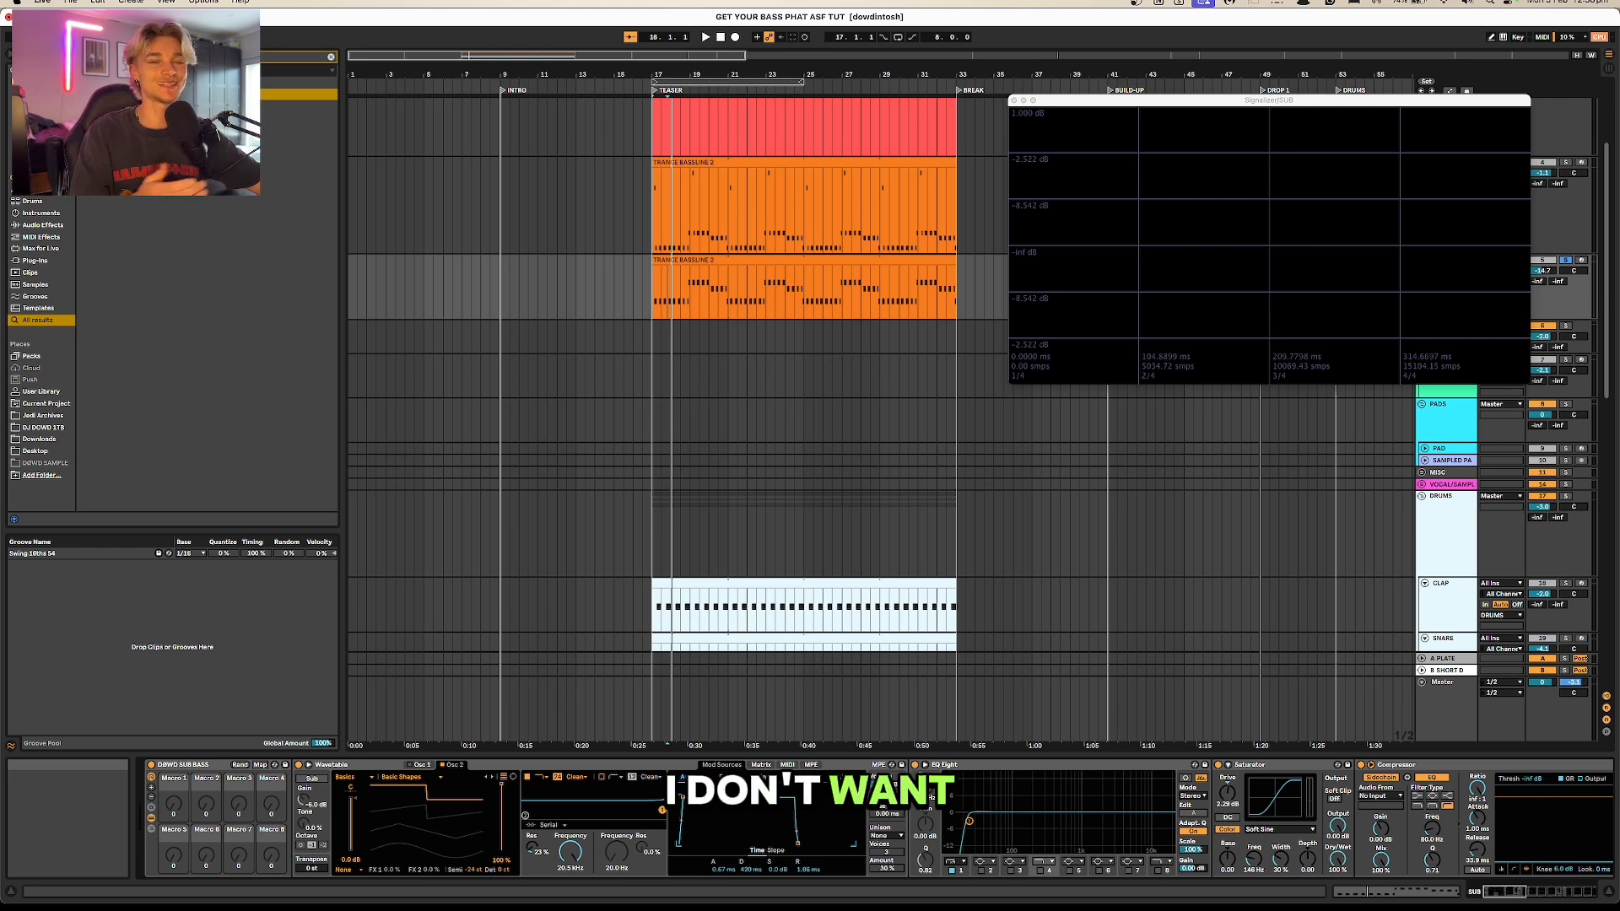
Step: Open the CLAP clip, solo the DRUMS group and play it
double_click(862, 583)
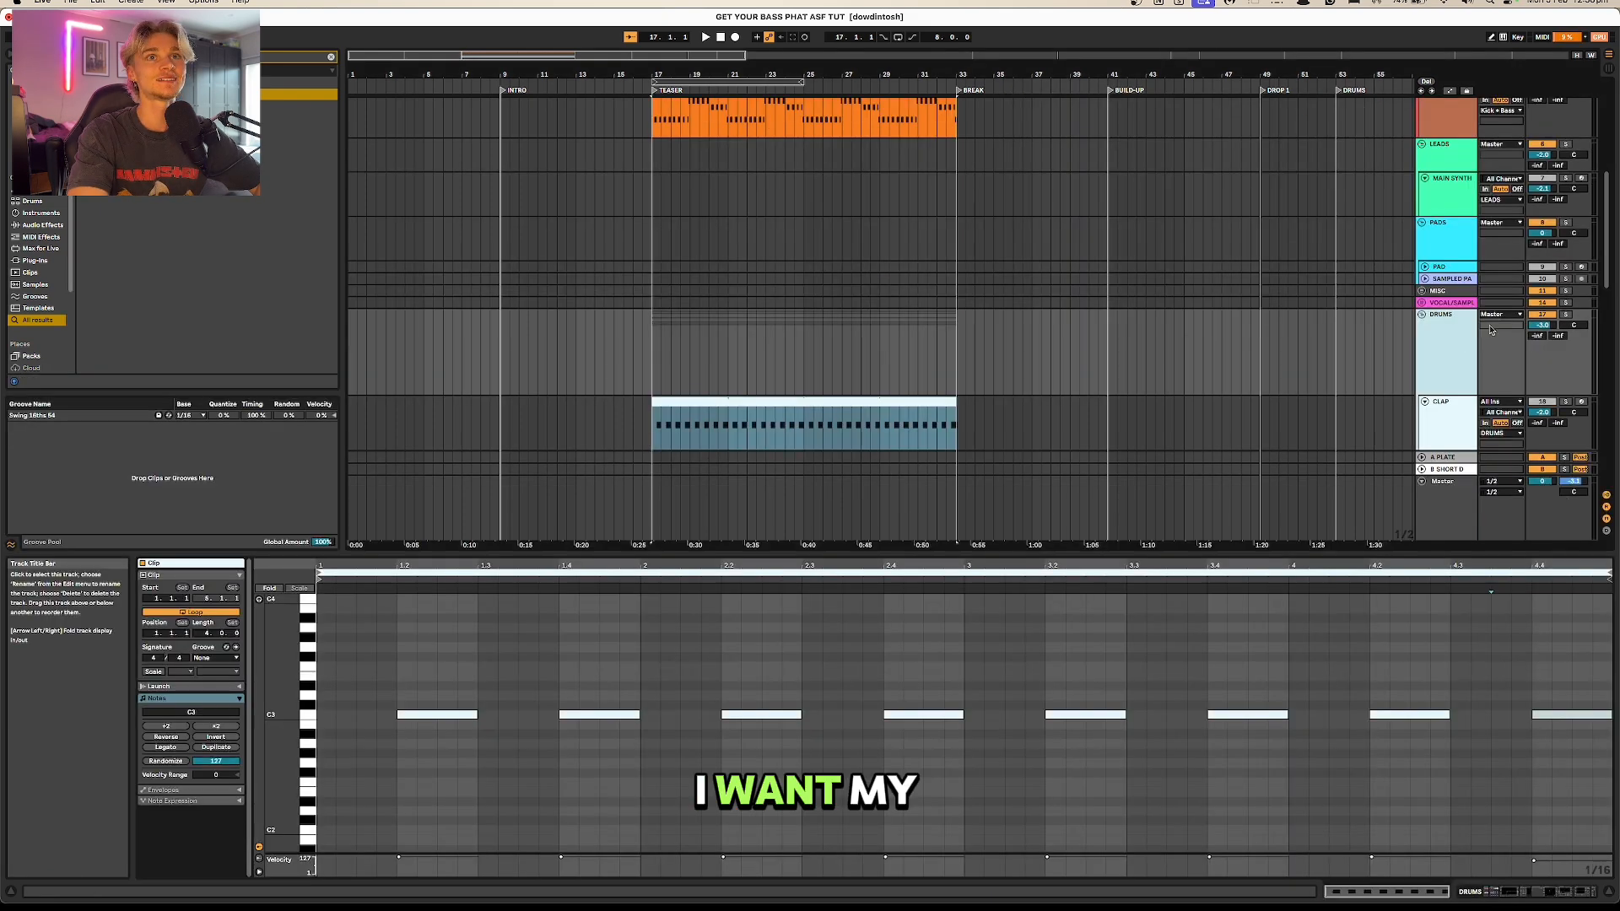
left_click(1567, 315)
key("space")
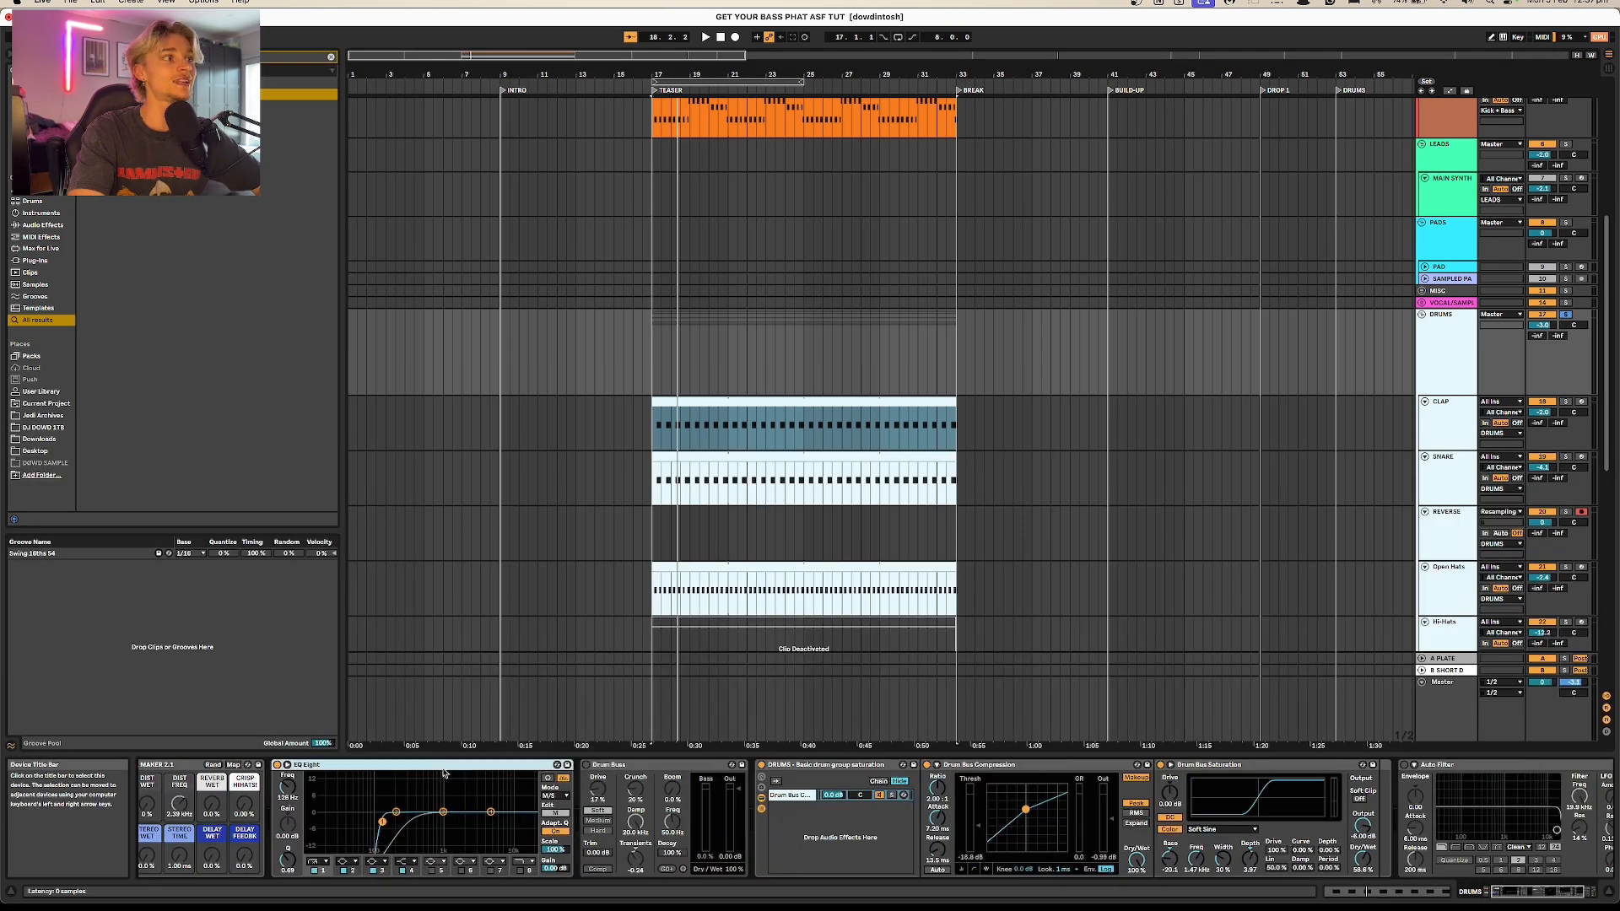
Step: Nudge the low-cut point on the DRUMS group's EQ Eight, and select the low-cut band in the CLAP track's EQ Eight
left_click_drag(382, 821, 387, 821)
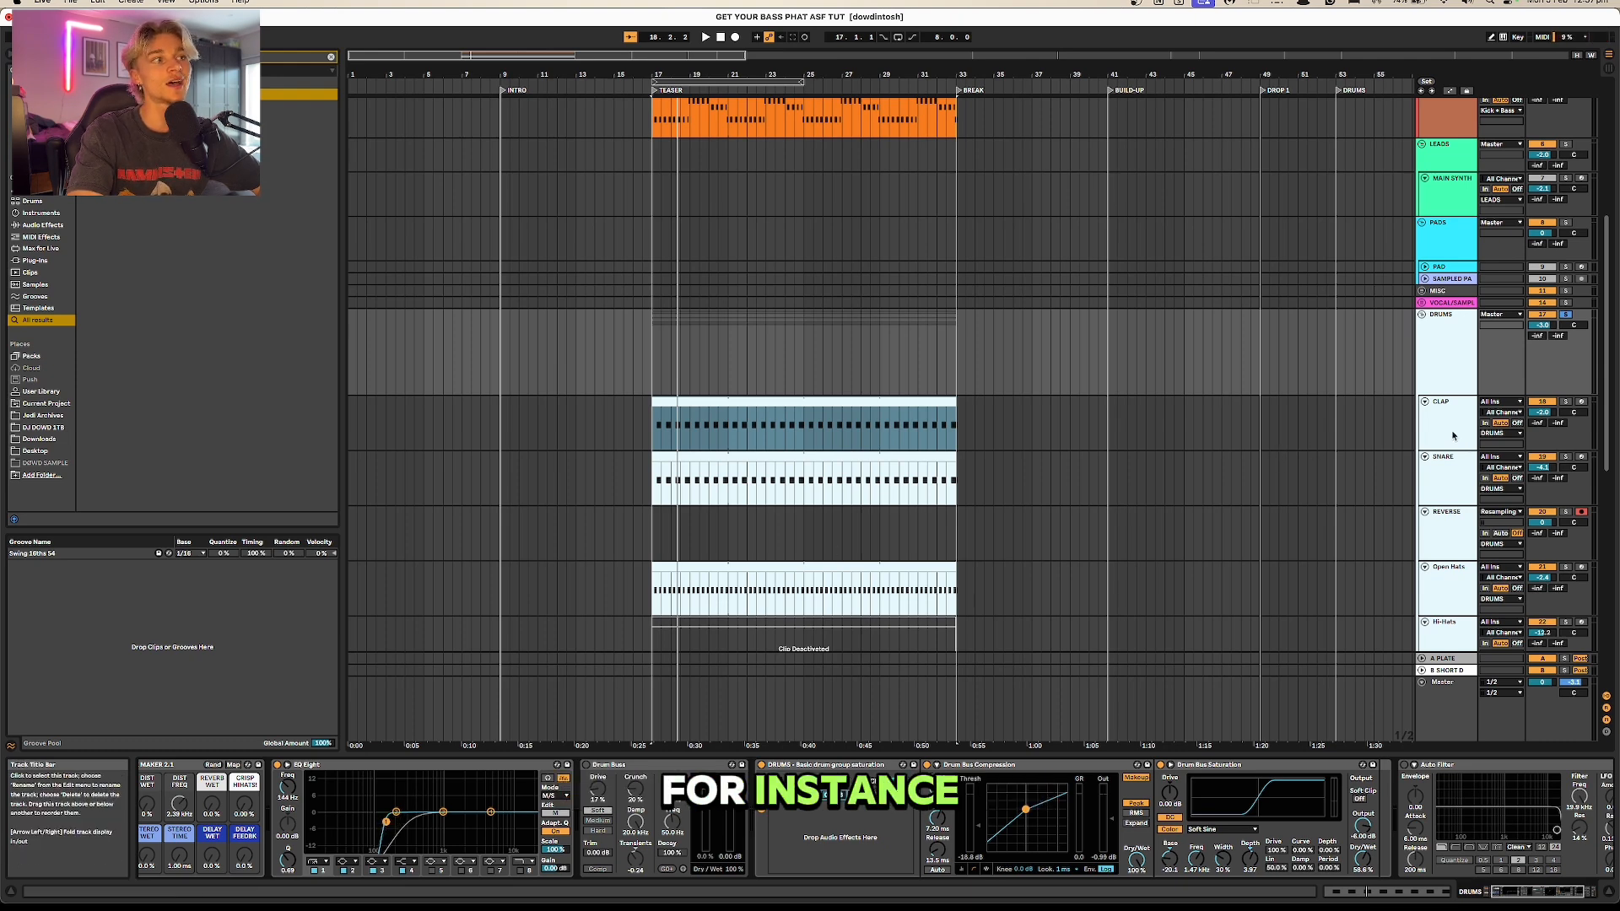
left_click(1273, 435)
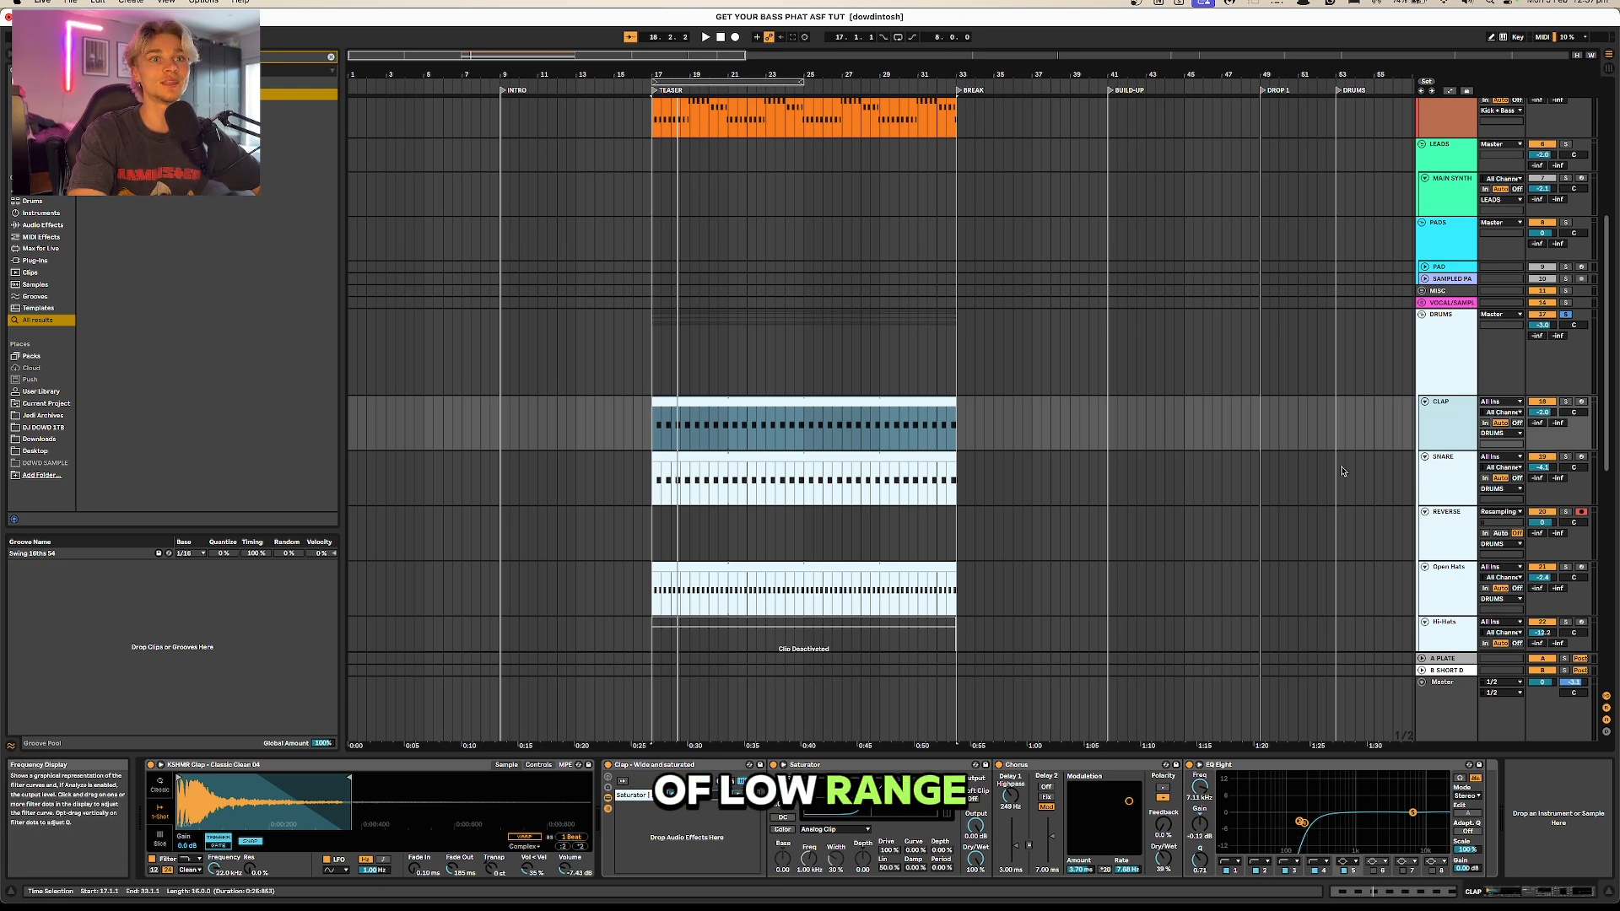
scroll(1384, 430, "up", 2)
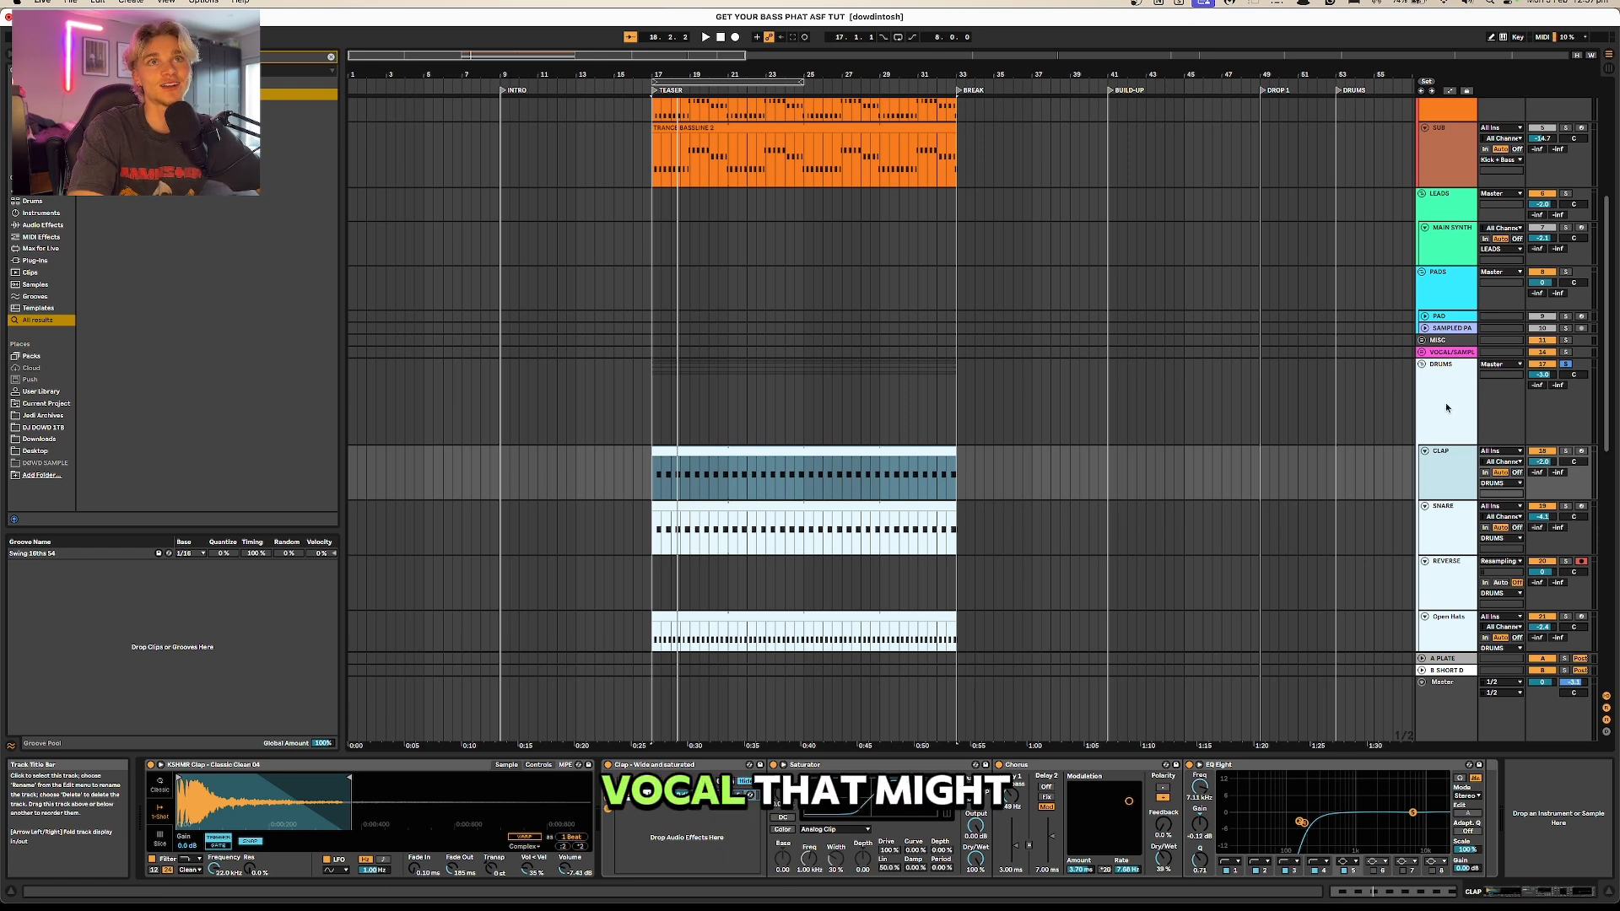
left_click(1301, 821)
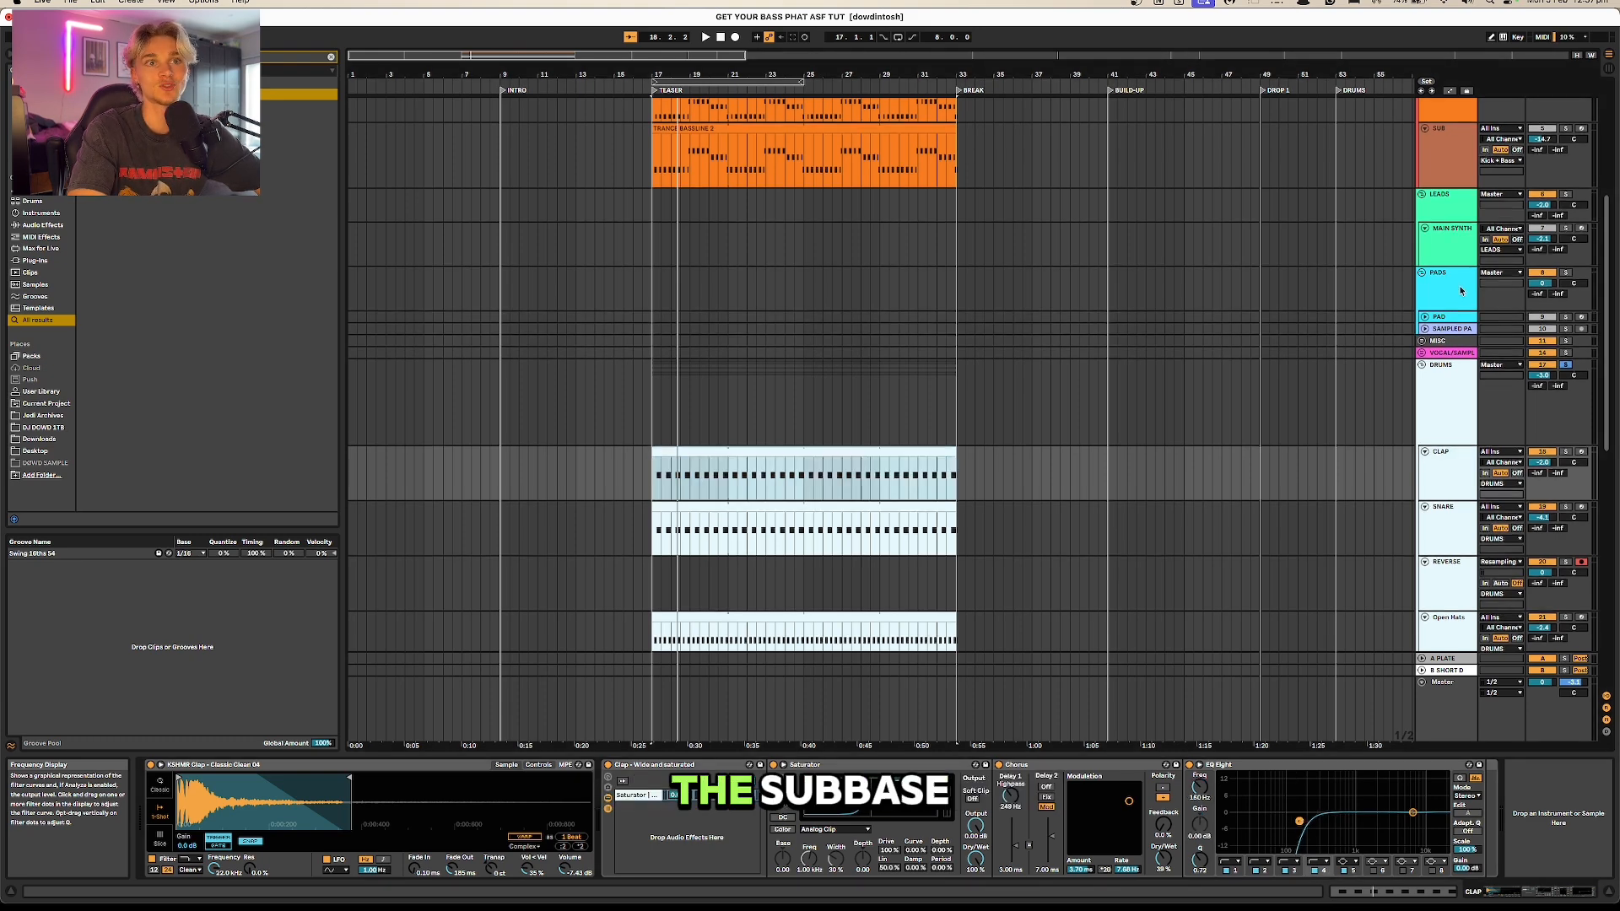
Step: Play the SUB bassline from its device chain and review the settings of Wavetable's oscillators 1 and 2
scroll(882, 375, "up", 5)
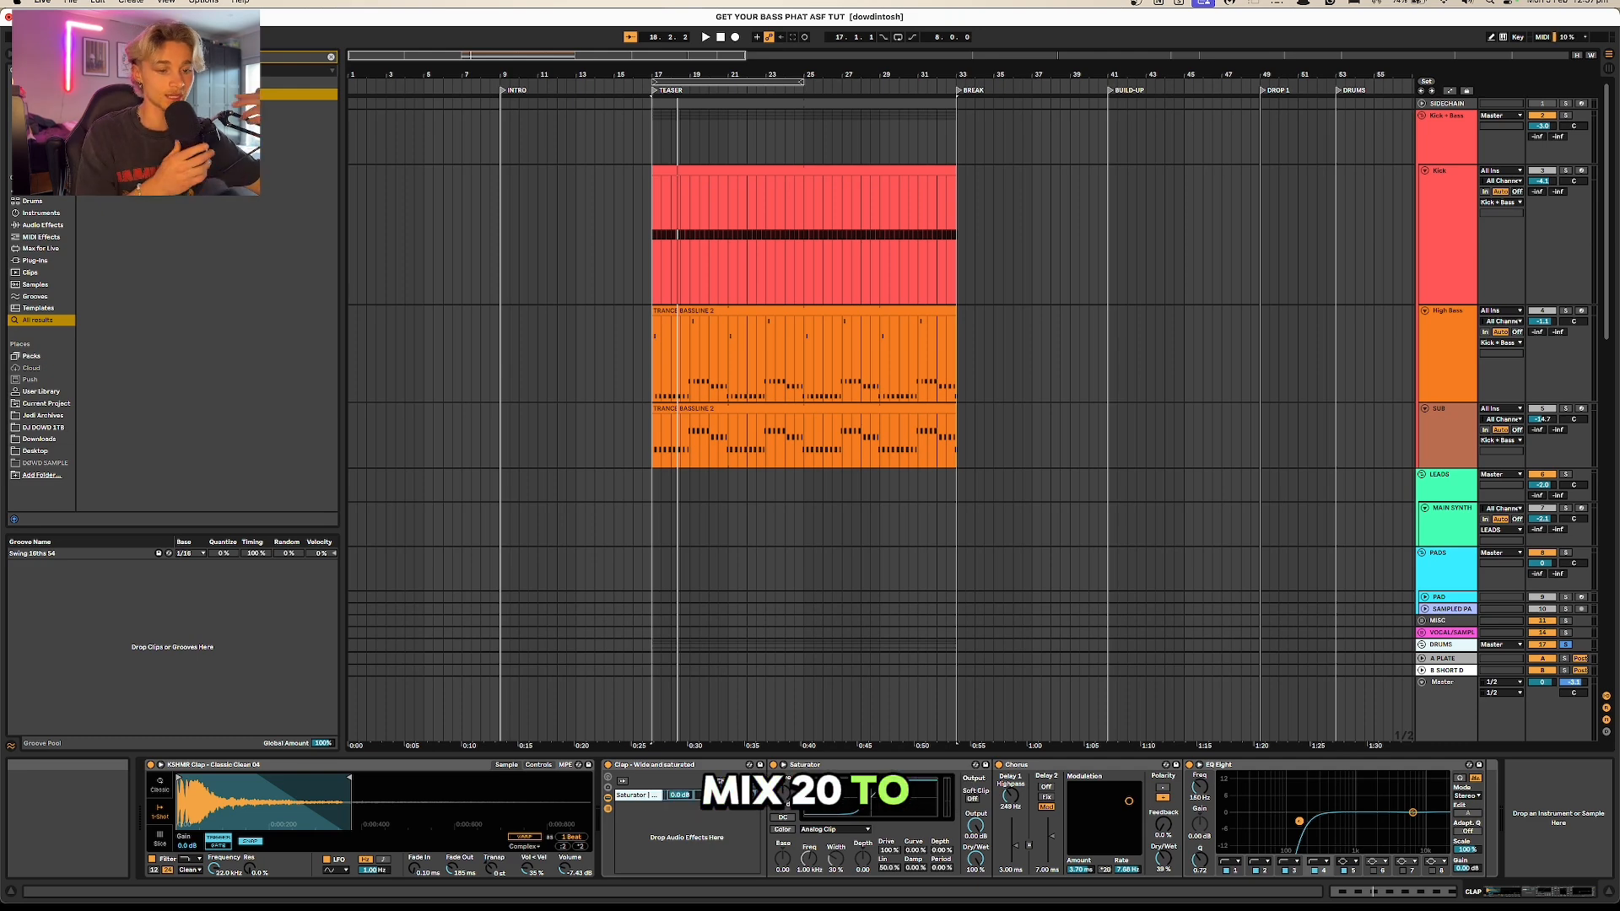
double_click(850, 412)
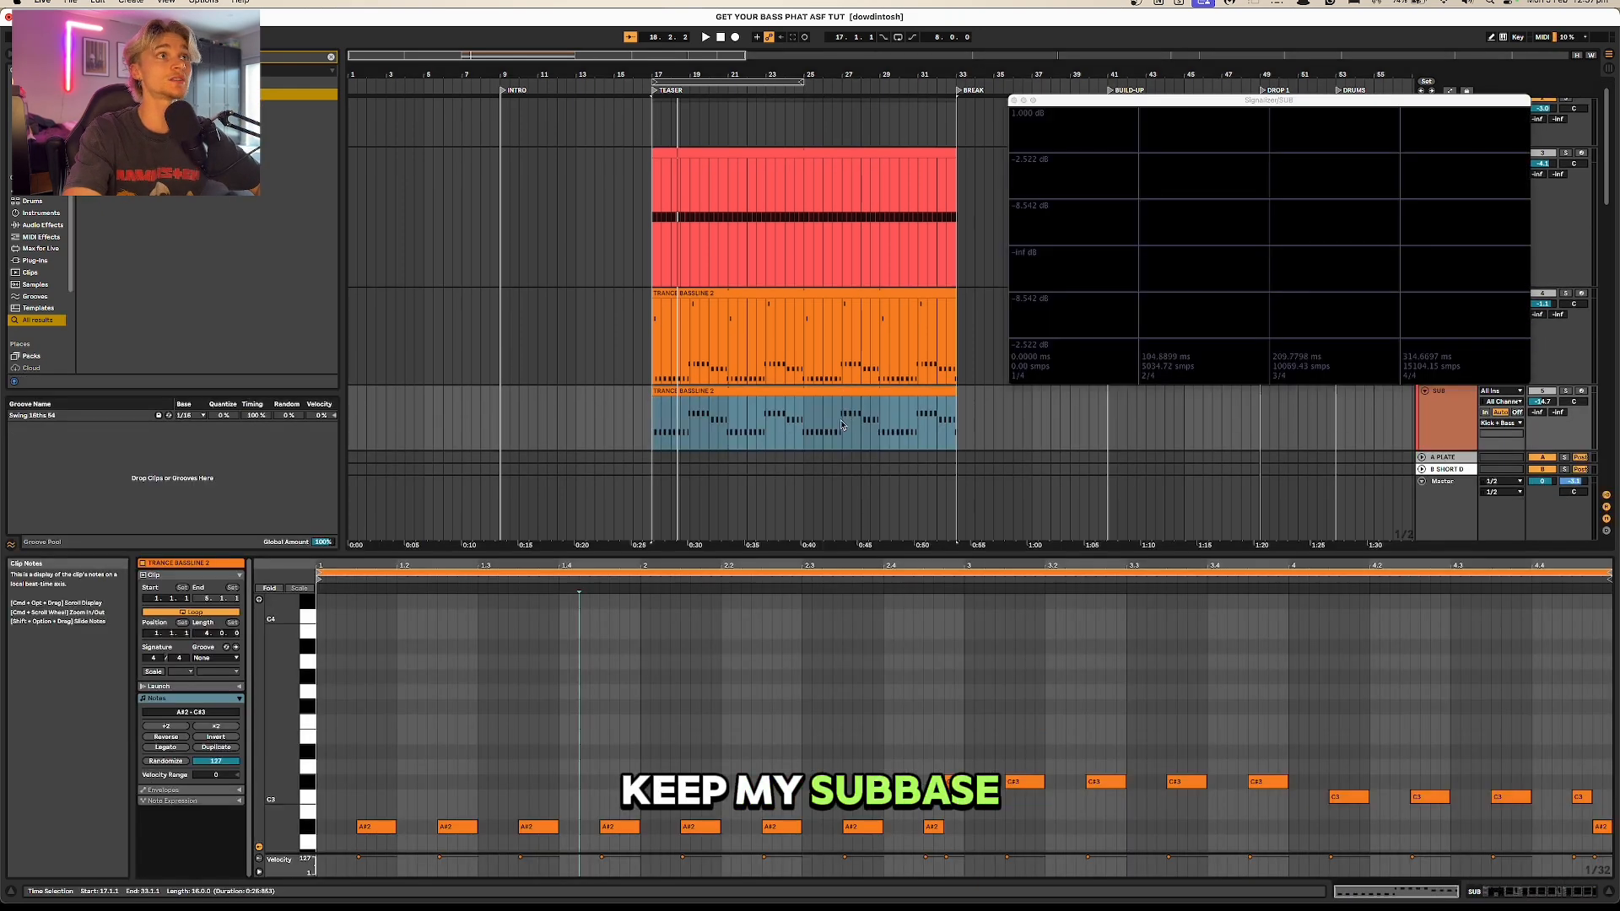
left_click(1492, 893)
key("space")
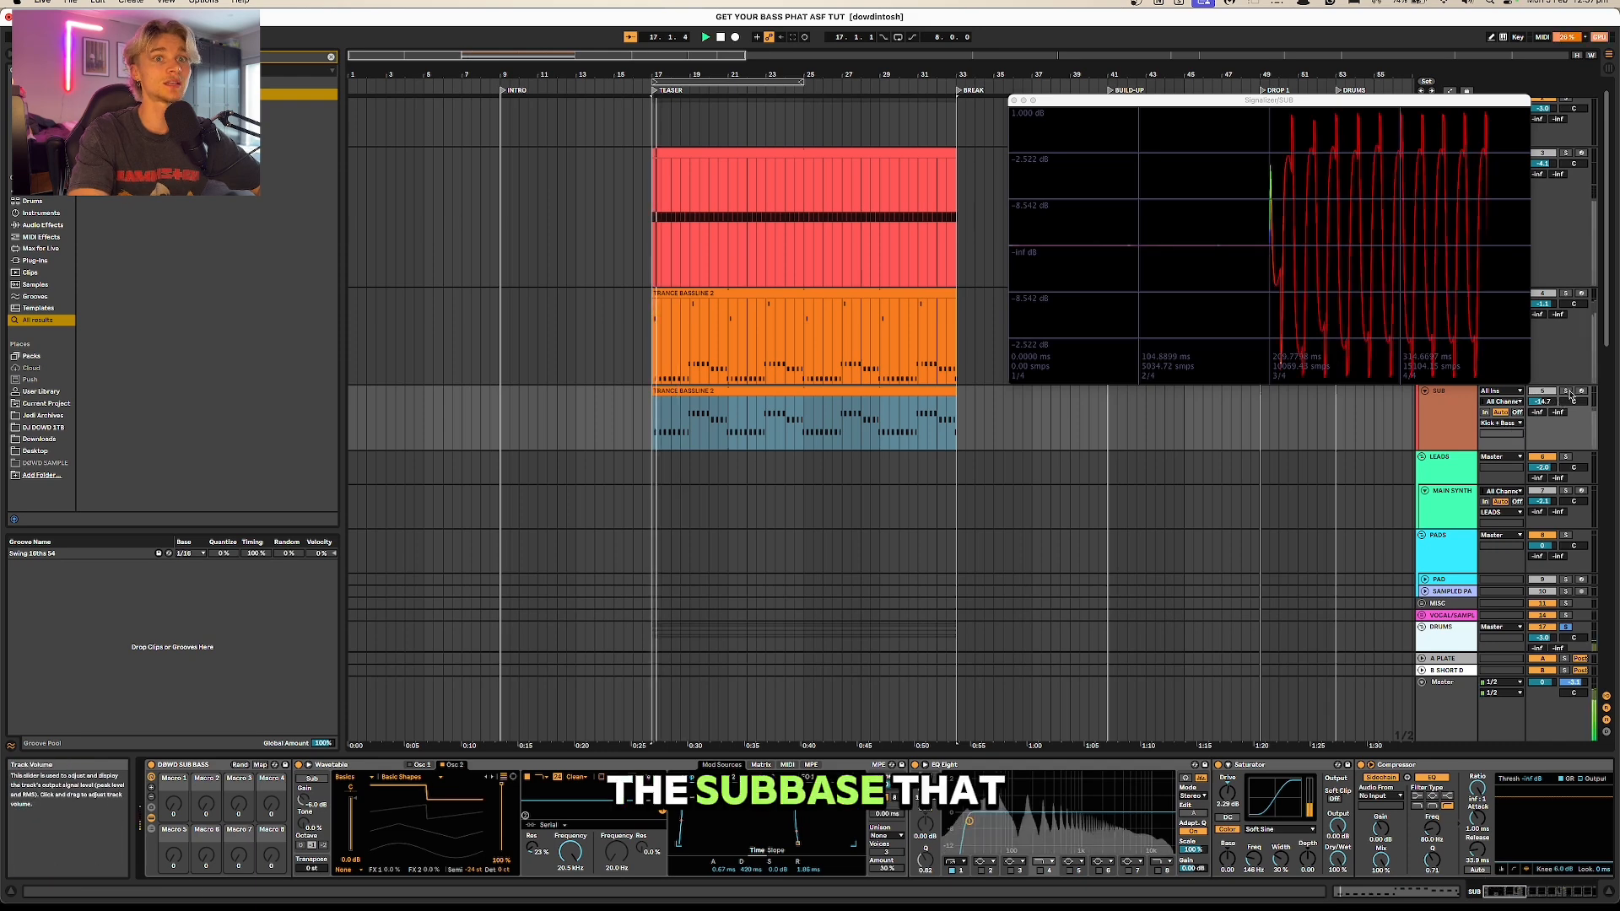
key("space")
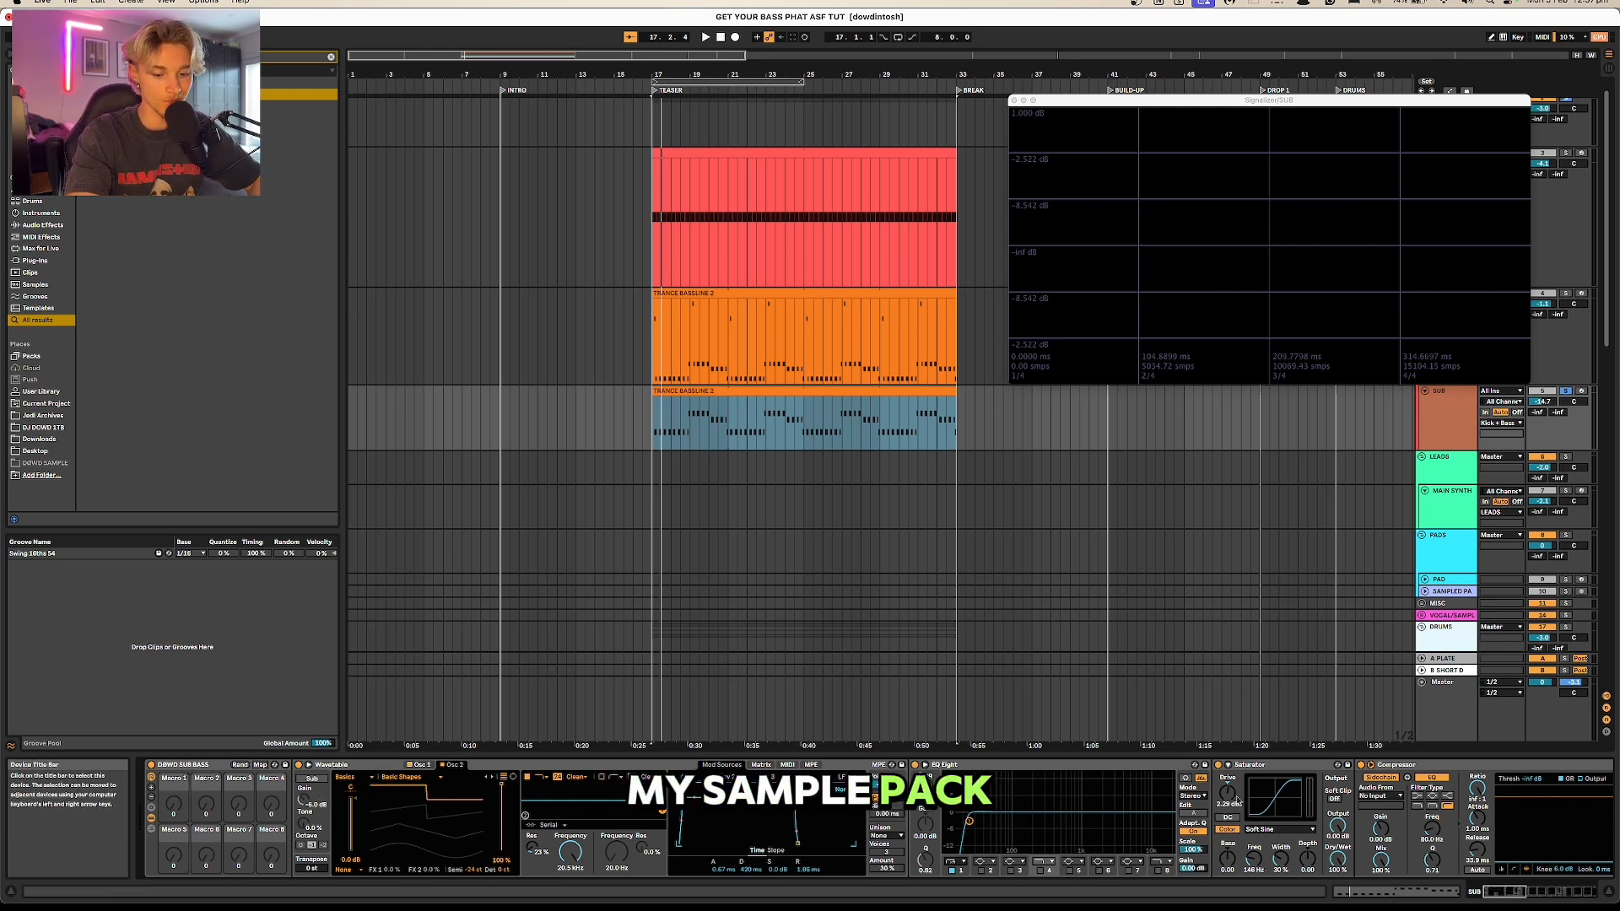
left_click(417, 766)
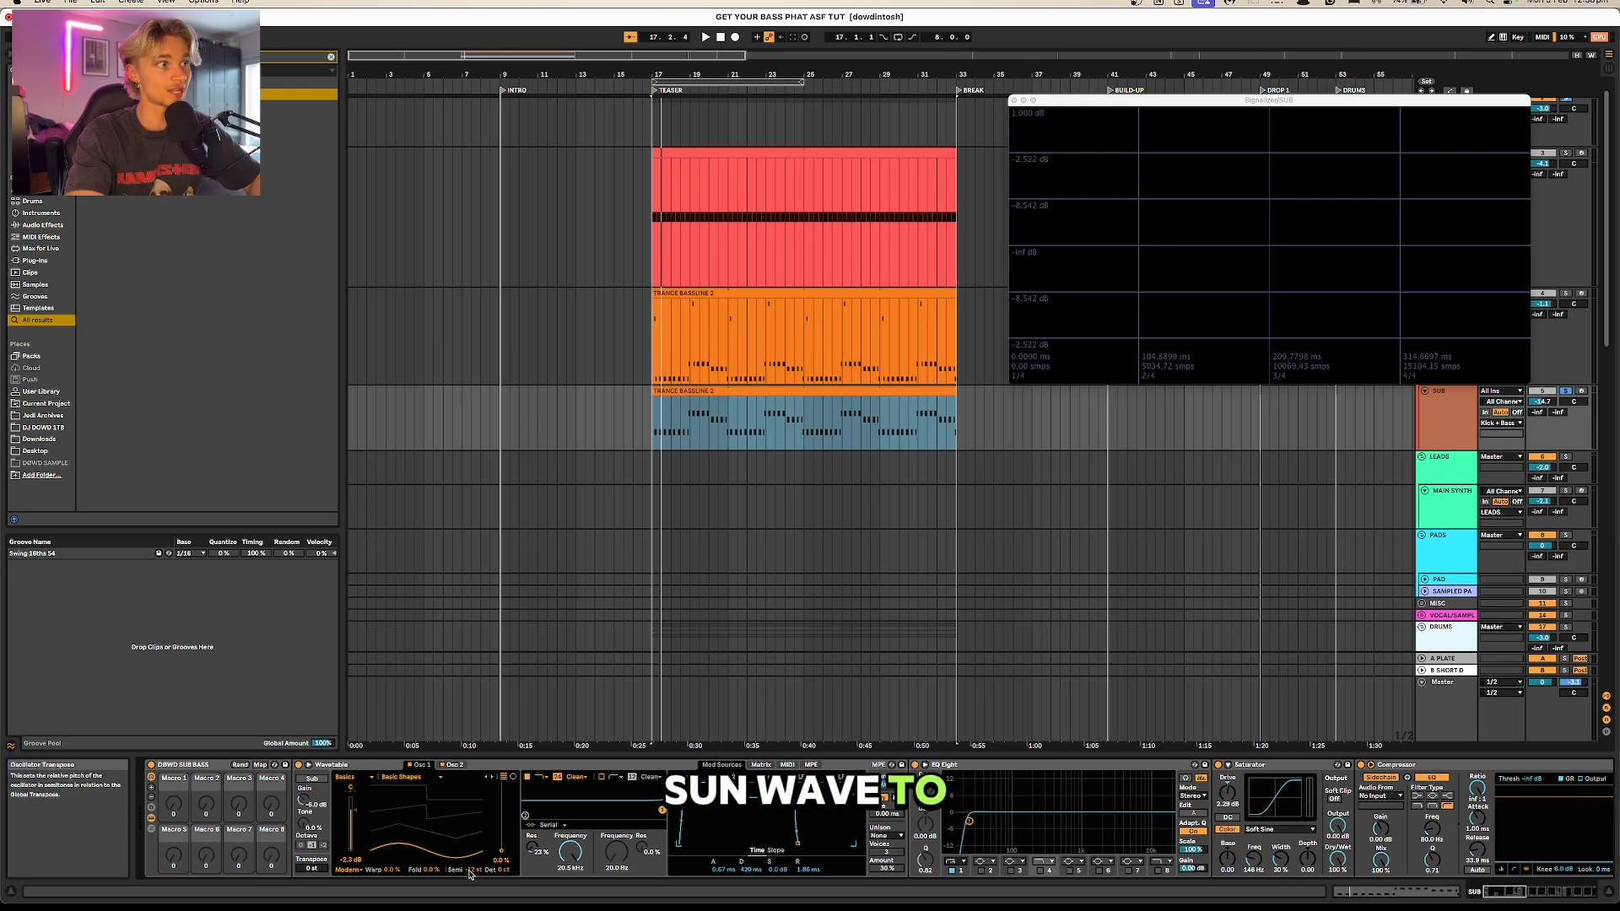
left_click(454, 765)
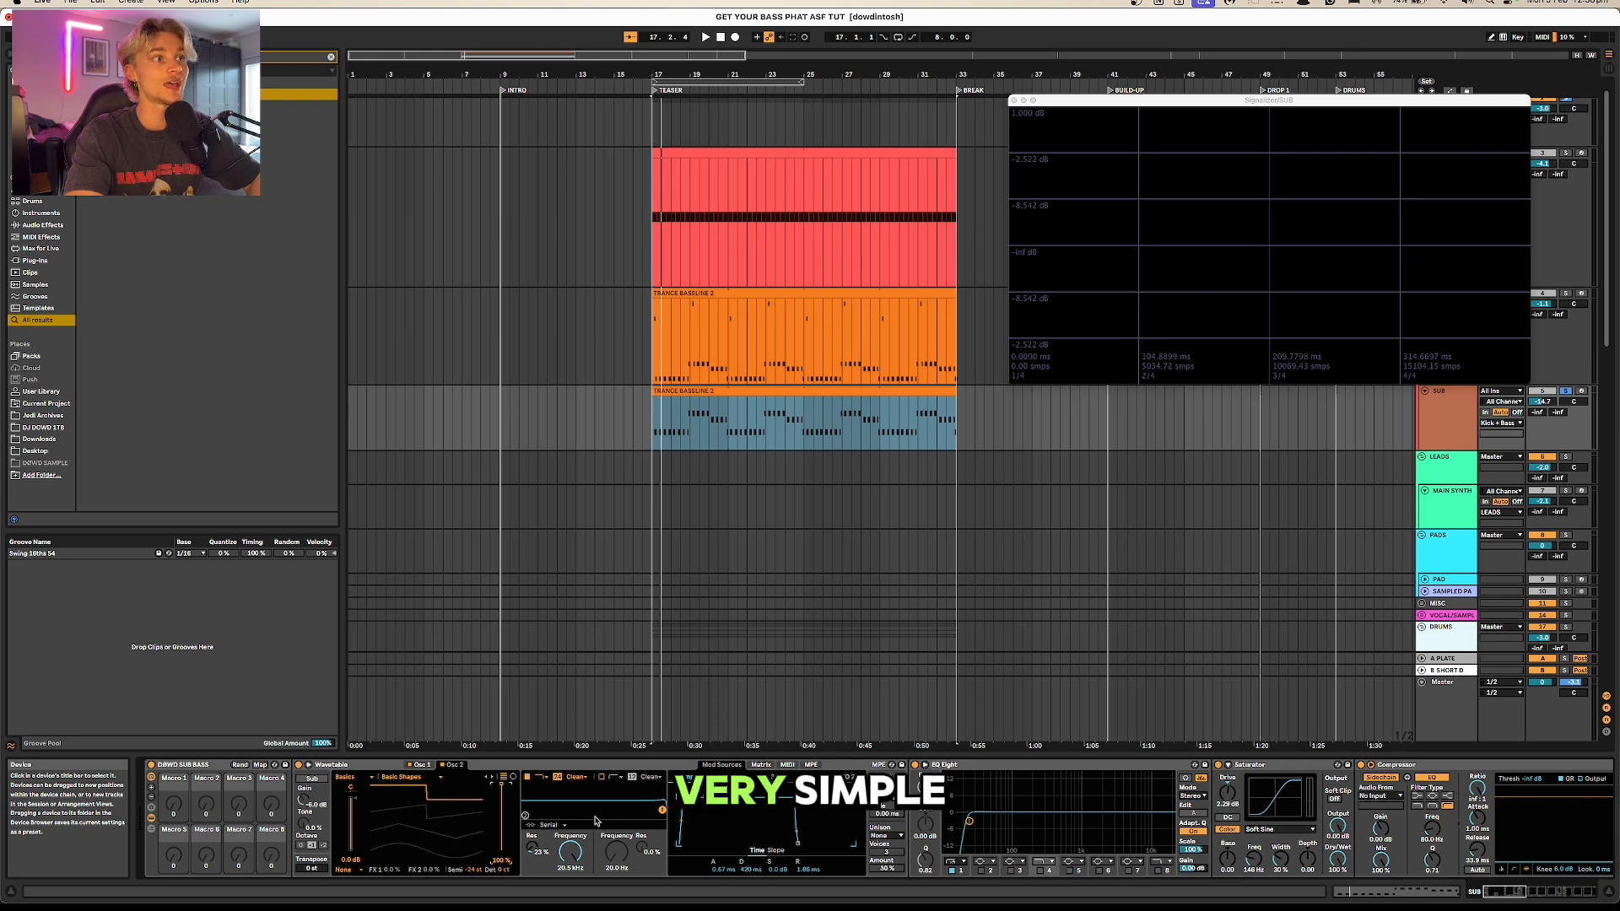
Step: Nudge the high-cut point on the SUB track's EQ Eight slightly lower and play the result
left_click(1503, 892)
left_click_drag(1503, 892, 1508, 892)
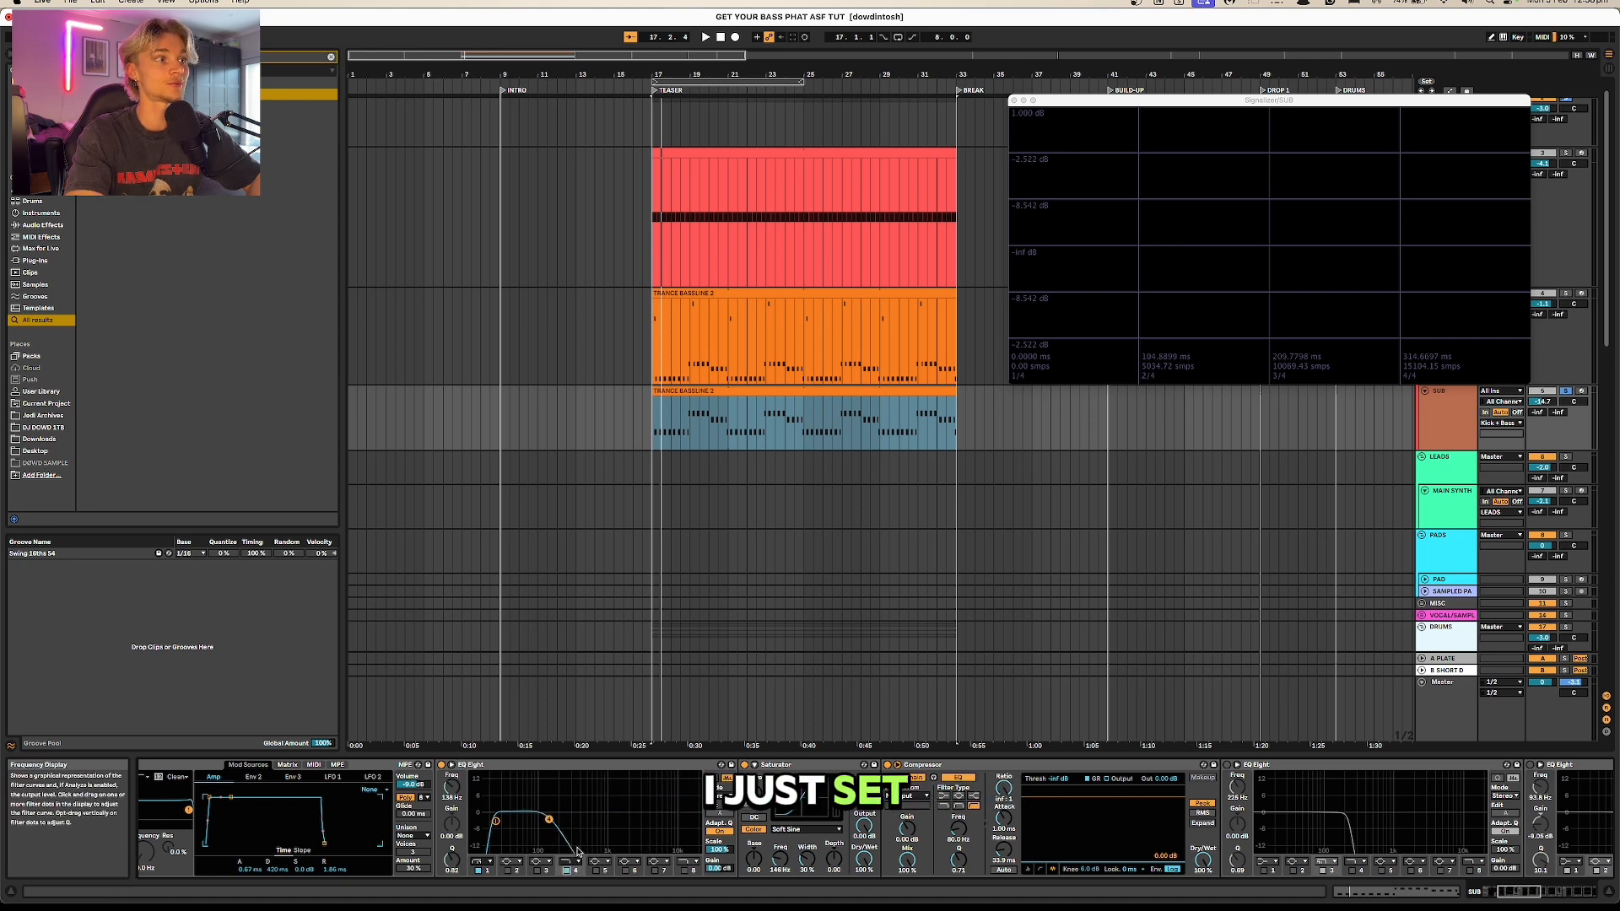
left_click_drag(554, 816, 553, 817)
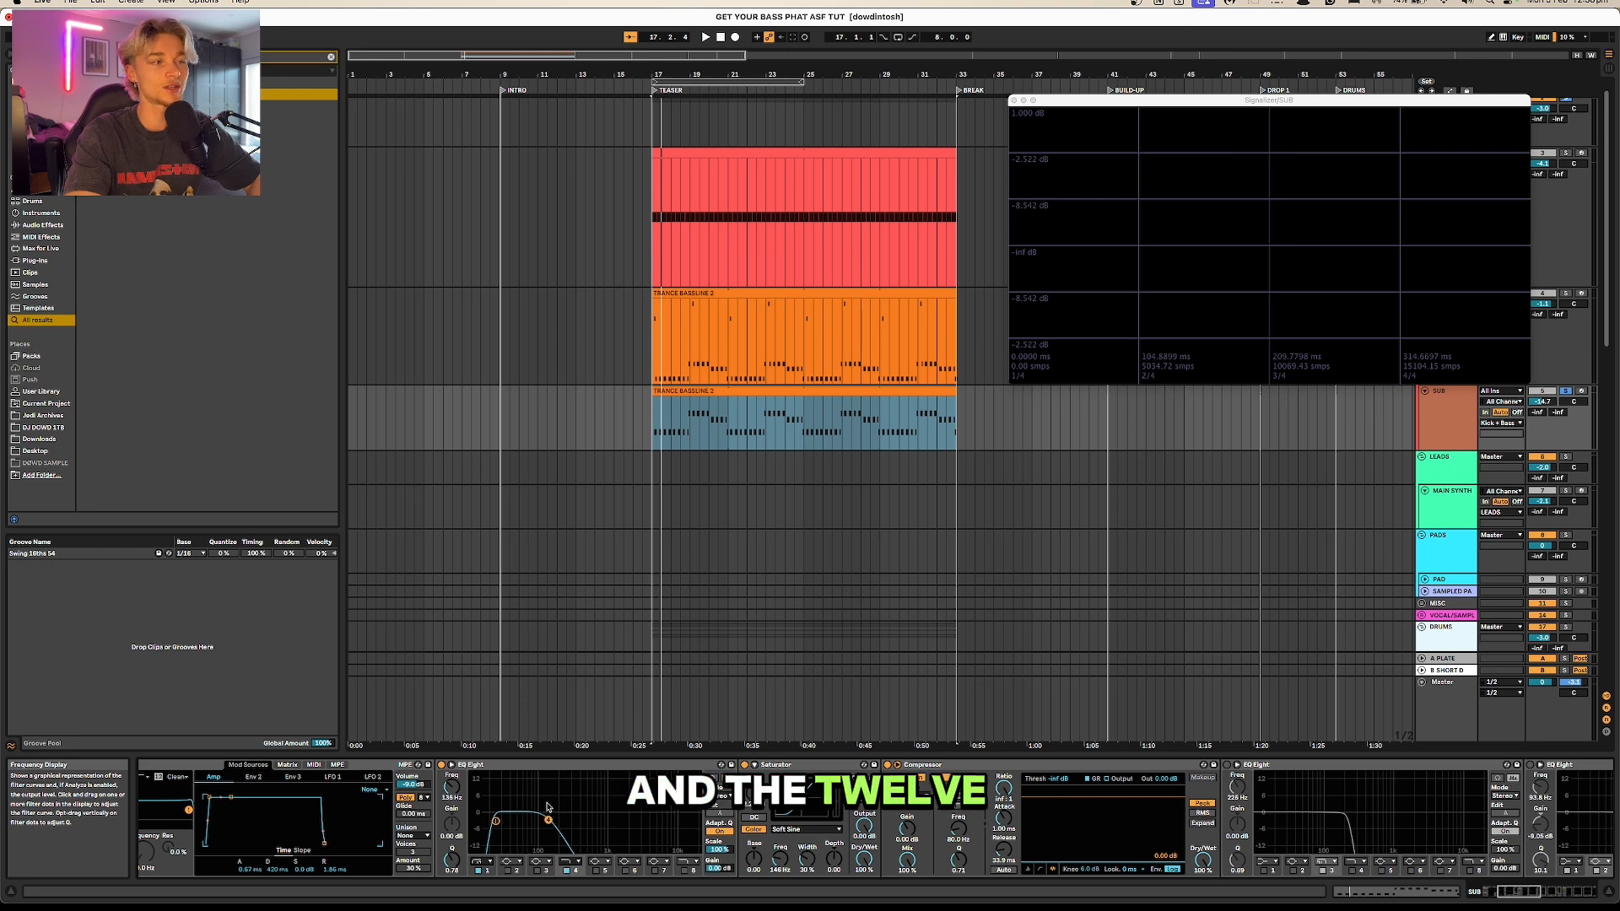
key("space")
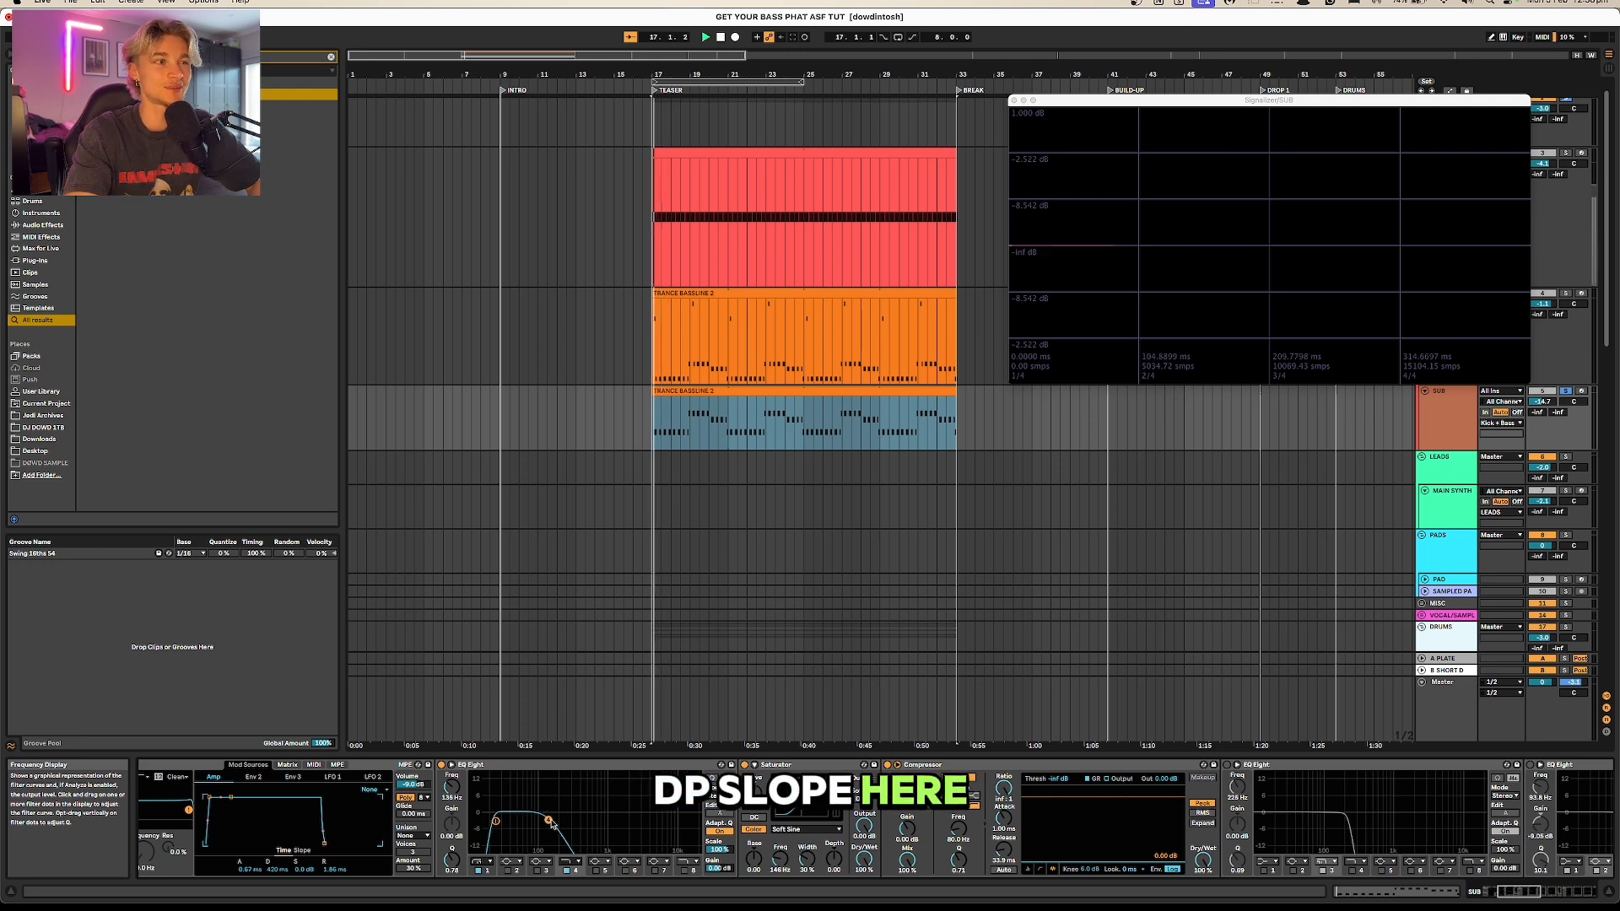
key("space")
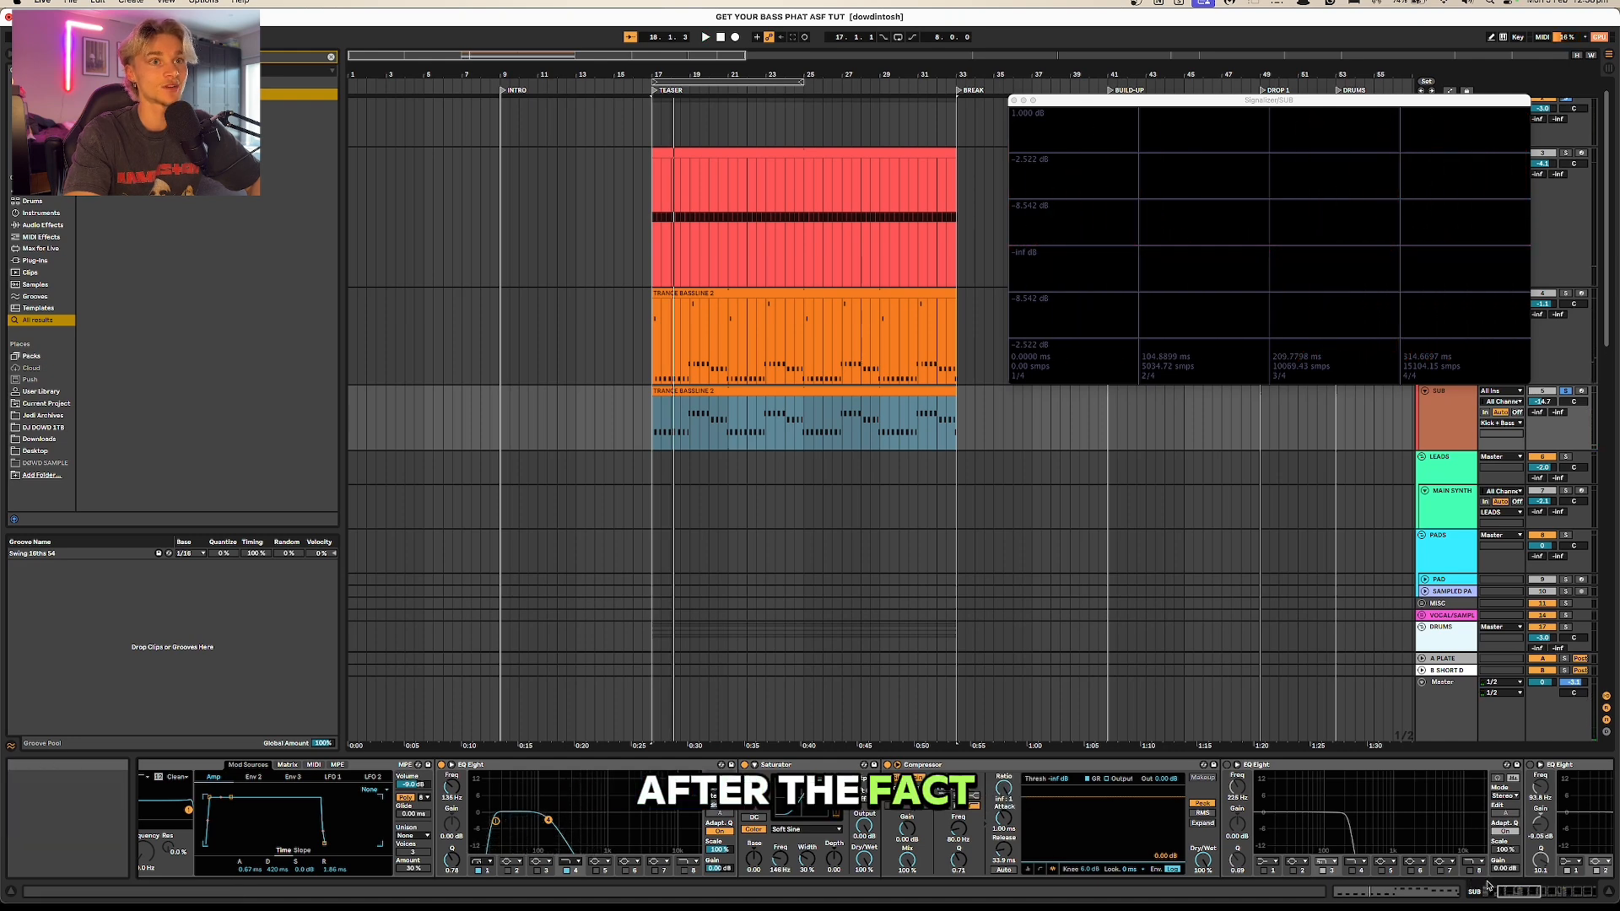
Step: Set the sidechain audio source of the SUB track's Compressor to the SIDECHAIN track
scroll(911, 814, "right", 5)
left_click(752, 765)
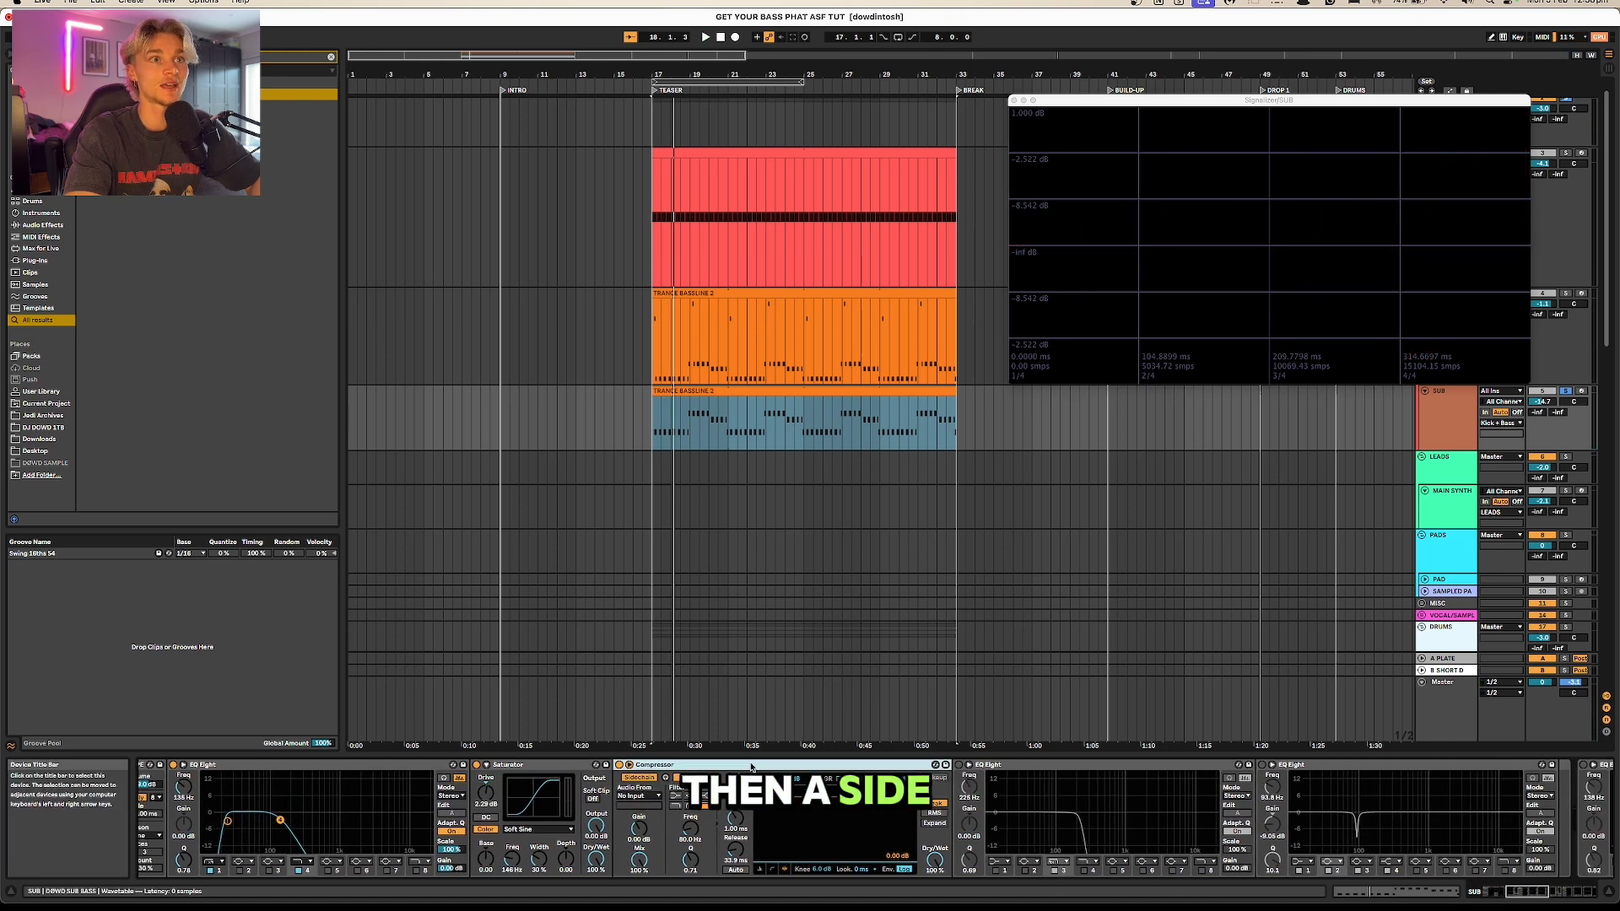
left_click(639, 795)
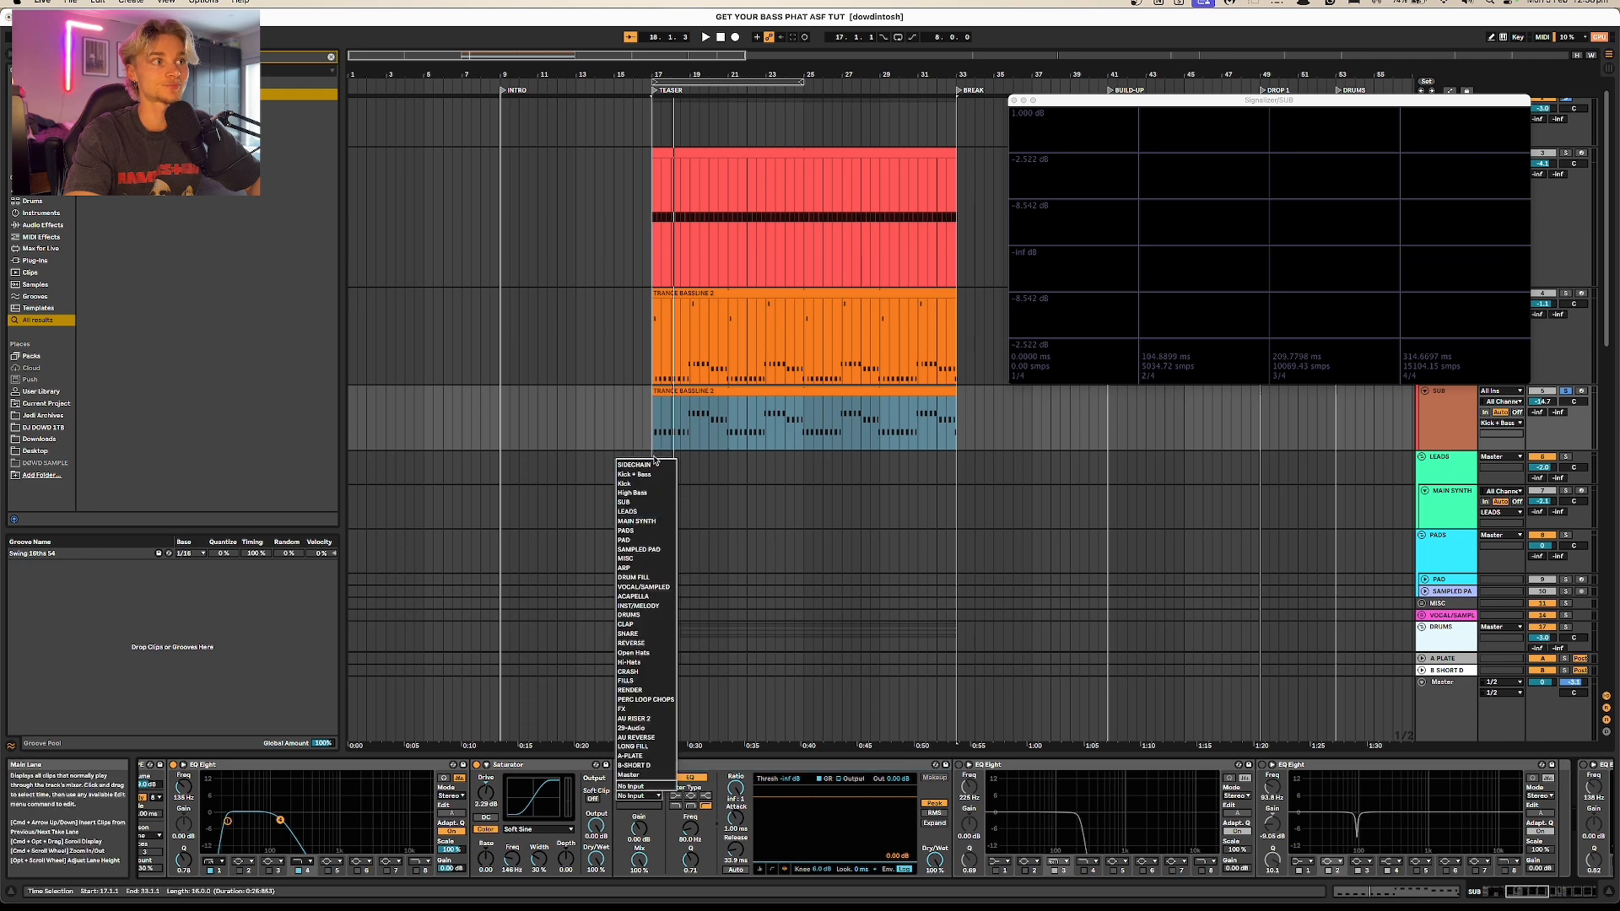
left_click(655, 464)
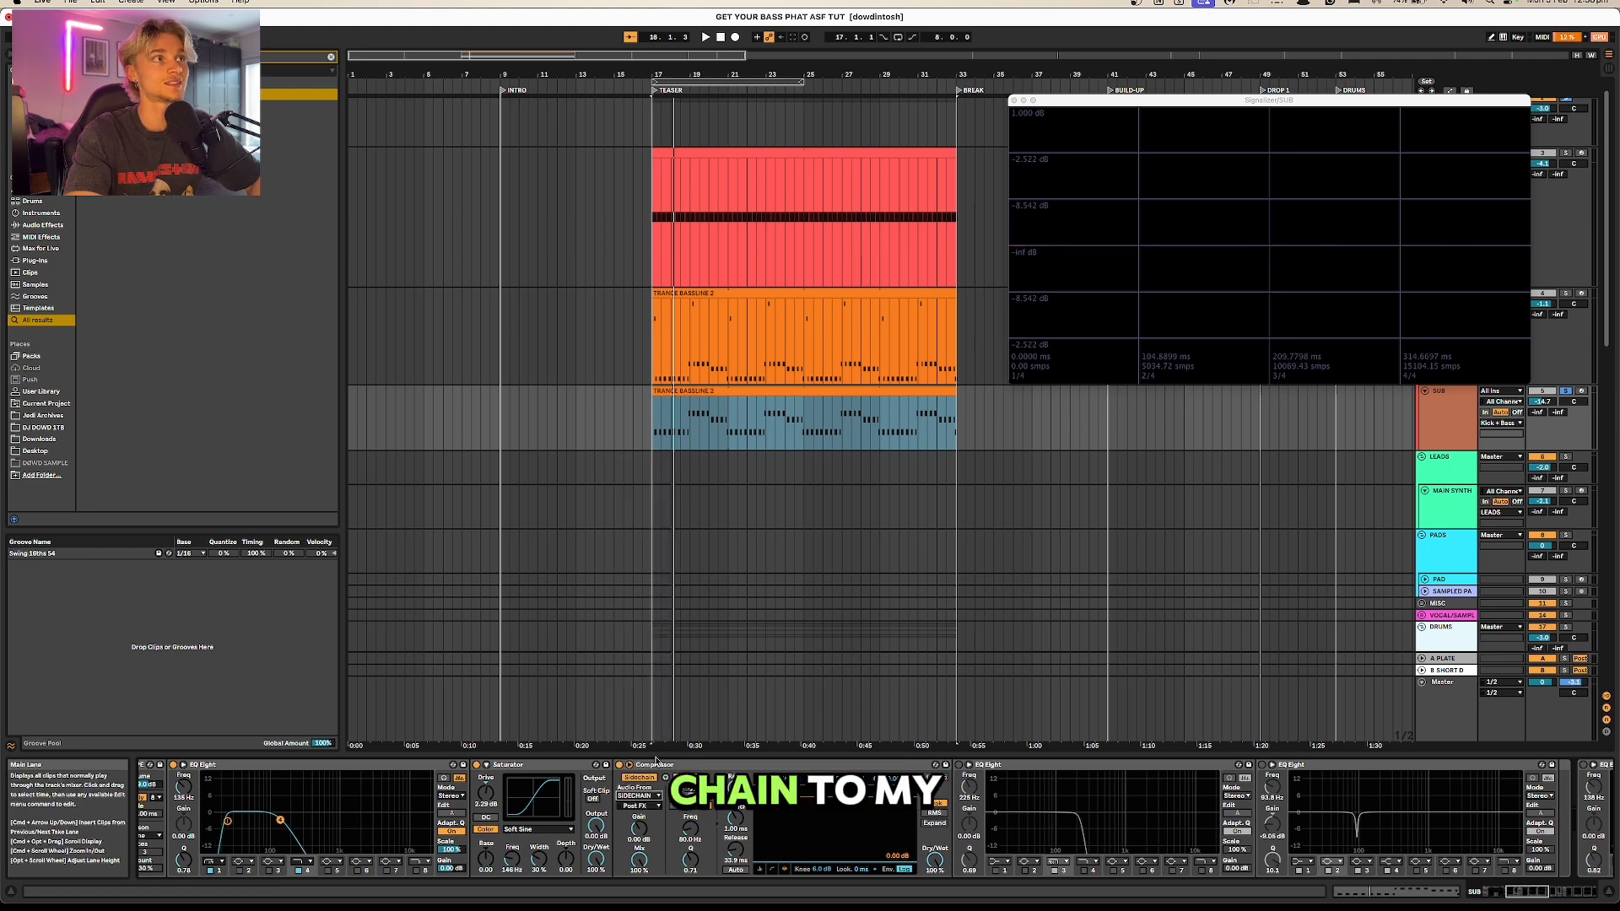
Step: Uncover the track headers from the Signalizer window, then audition the SIDECHAIN track in solo and unsolo it
left_click_drag(1227, 100, 1158, 212)
scroll(1342, 155, "up", 1)
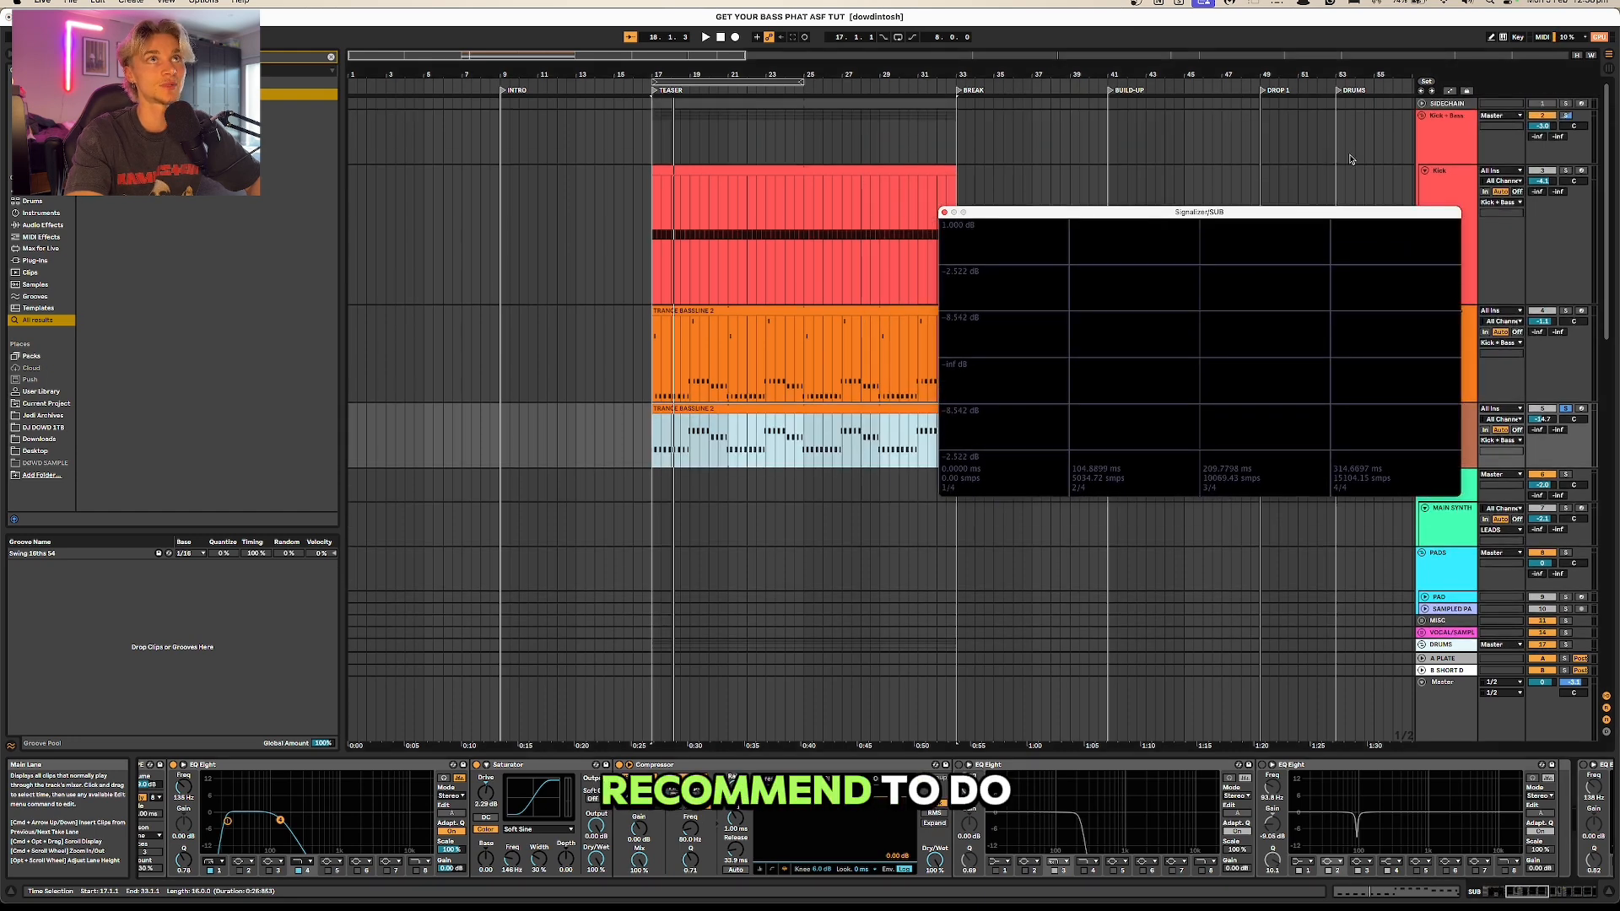
left_click(1445, 103)
left_click(1566, 103)
key("space")
left_click(1565, 103)
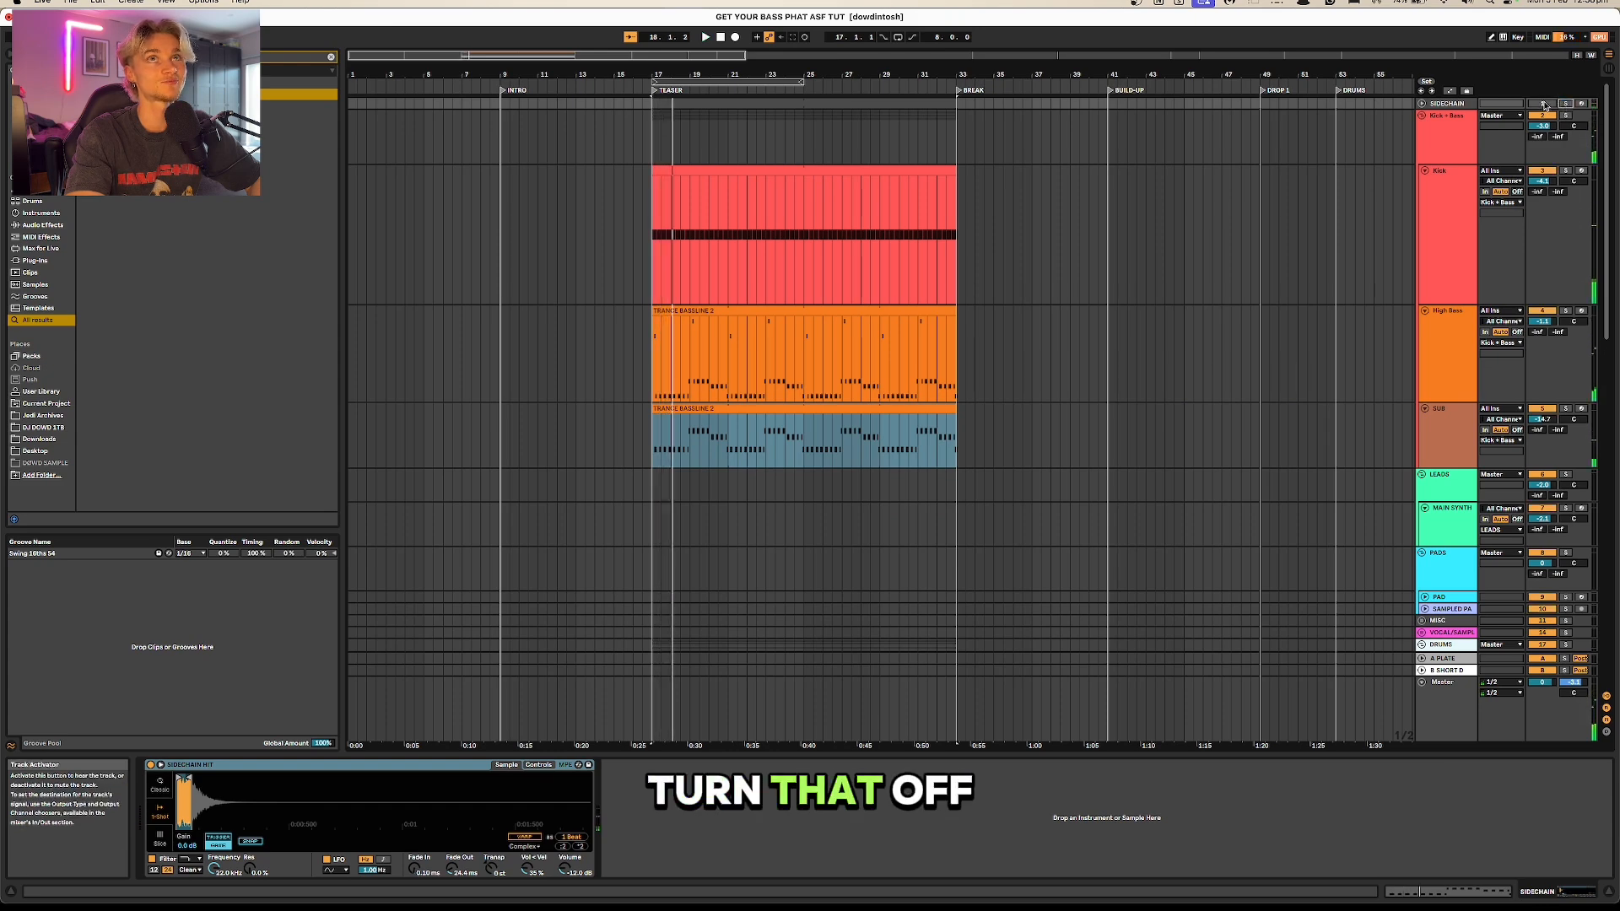
Step: Solo the SUB track and play it to check its saturation and sidechain compression
left_click(1455, 423)
key("space")
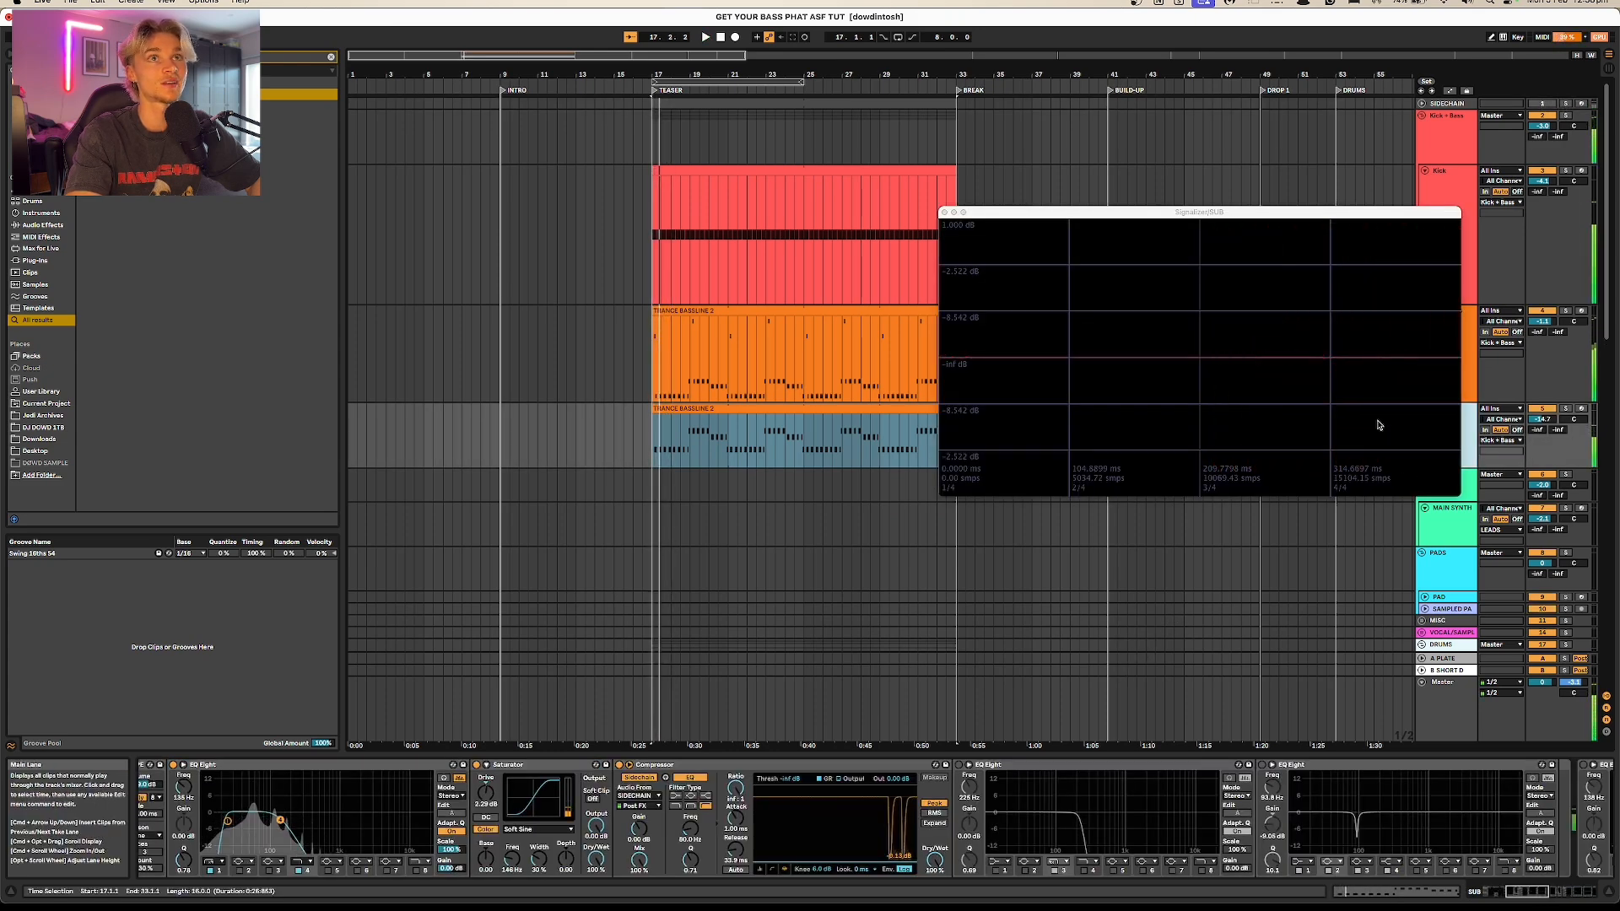
left_click(1565, 410)
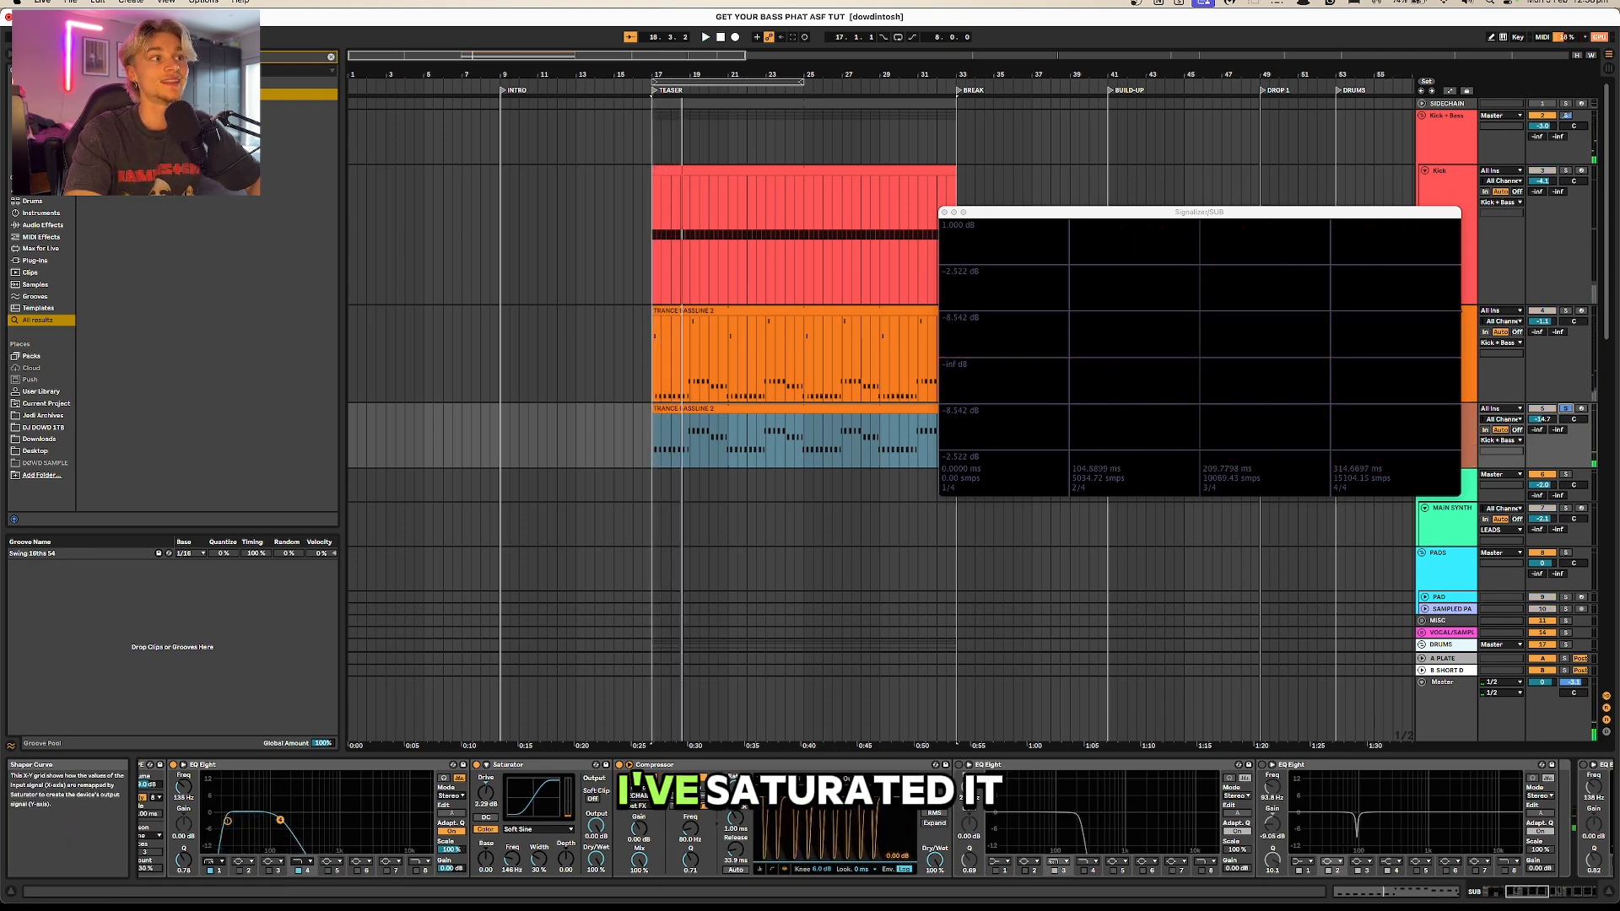
left_click(959, 764)
key("space")
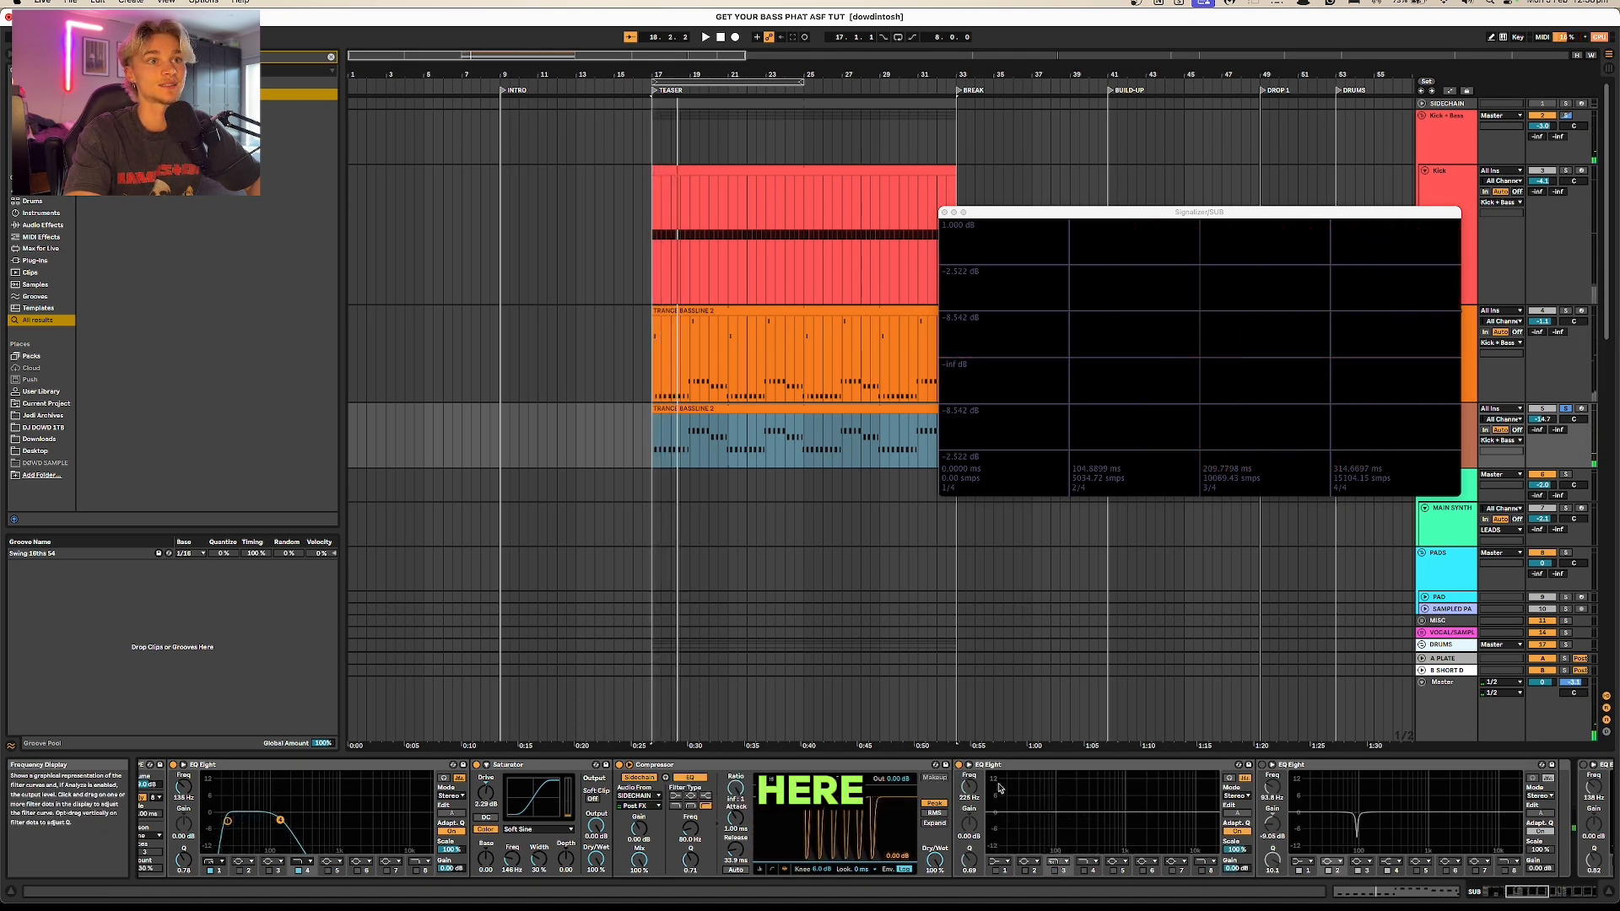
Step: Enable band 4 as a high-cut in the EQ Eight after the SUB track's Compressor and move its cutoff slightly higher during playback
left_click(1084, 870)
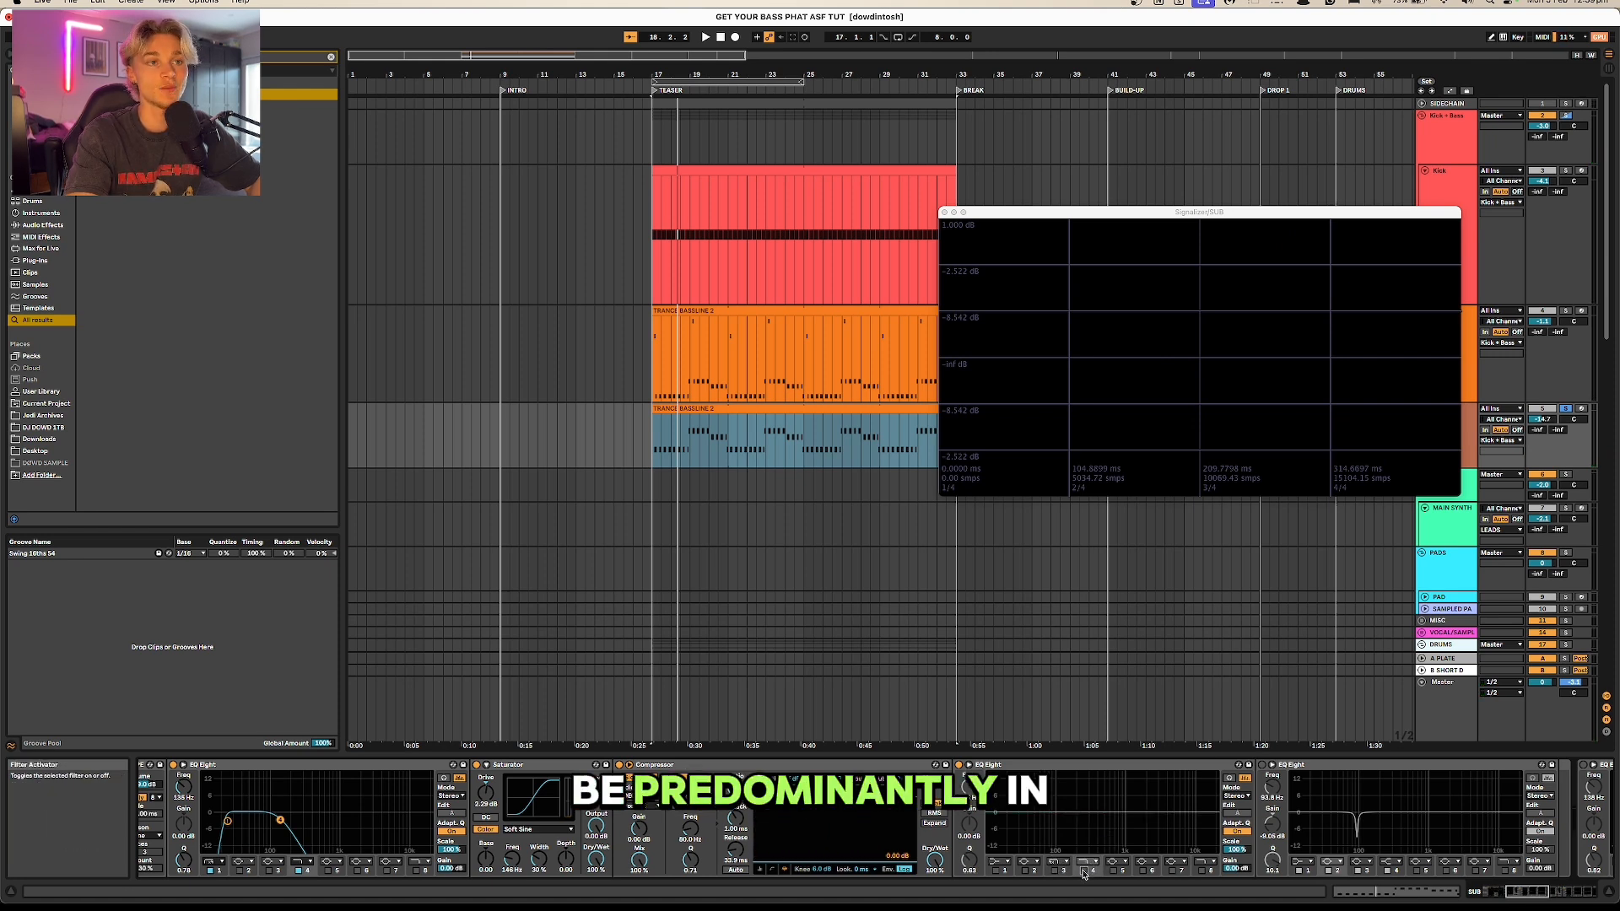
key("space")
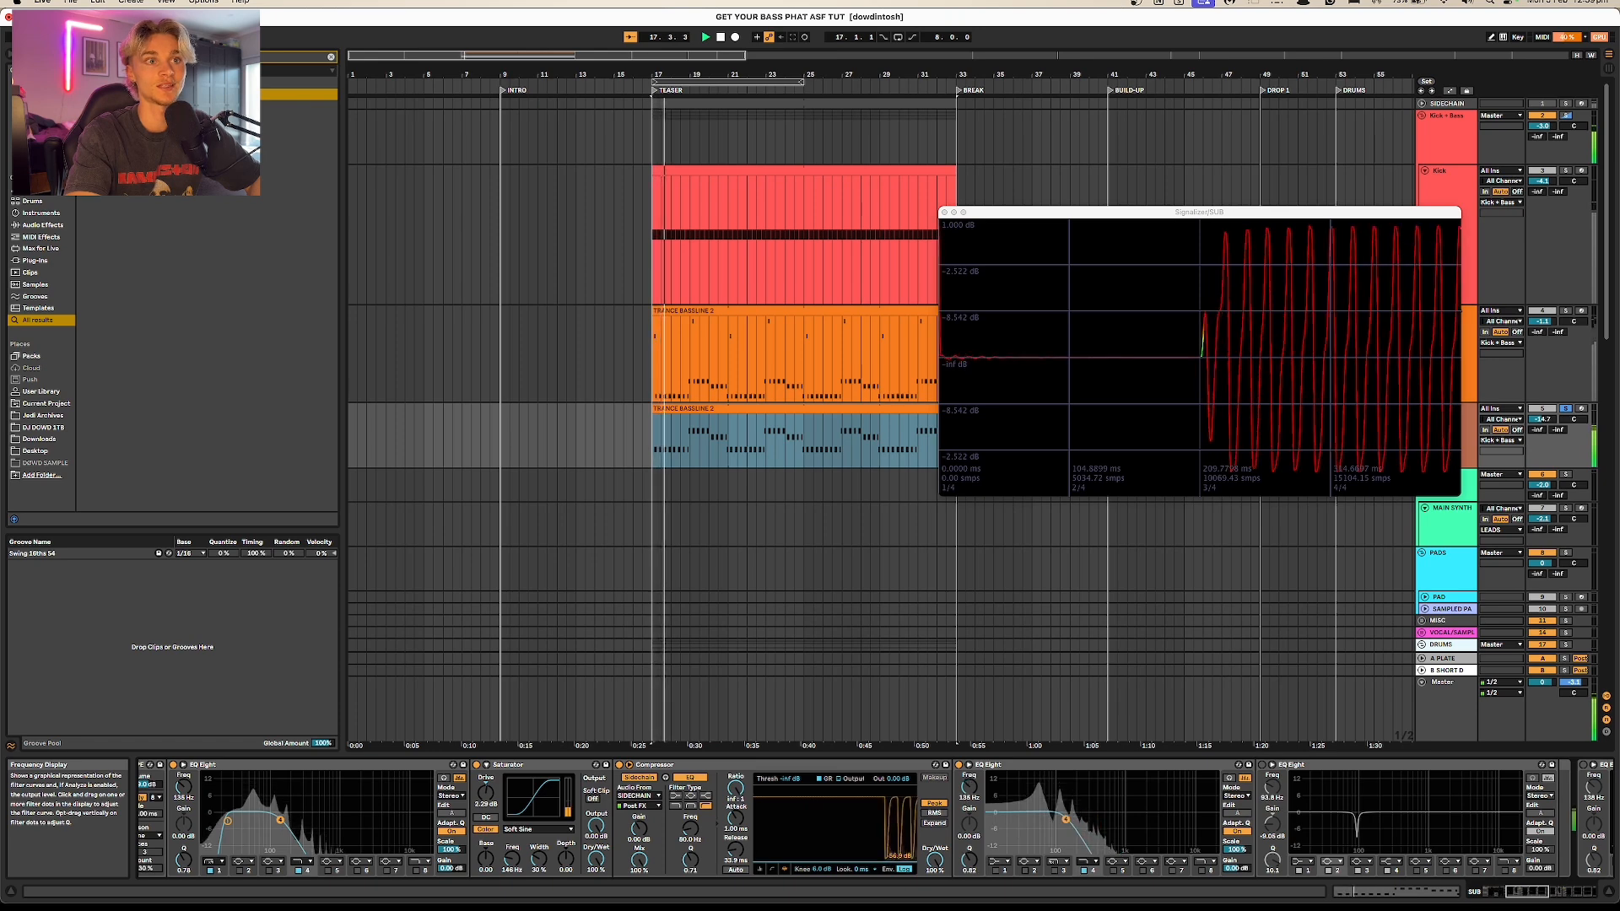
left_click(1083, 861)
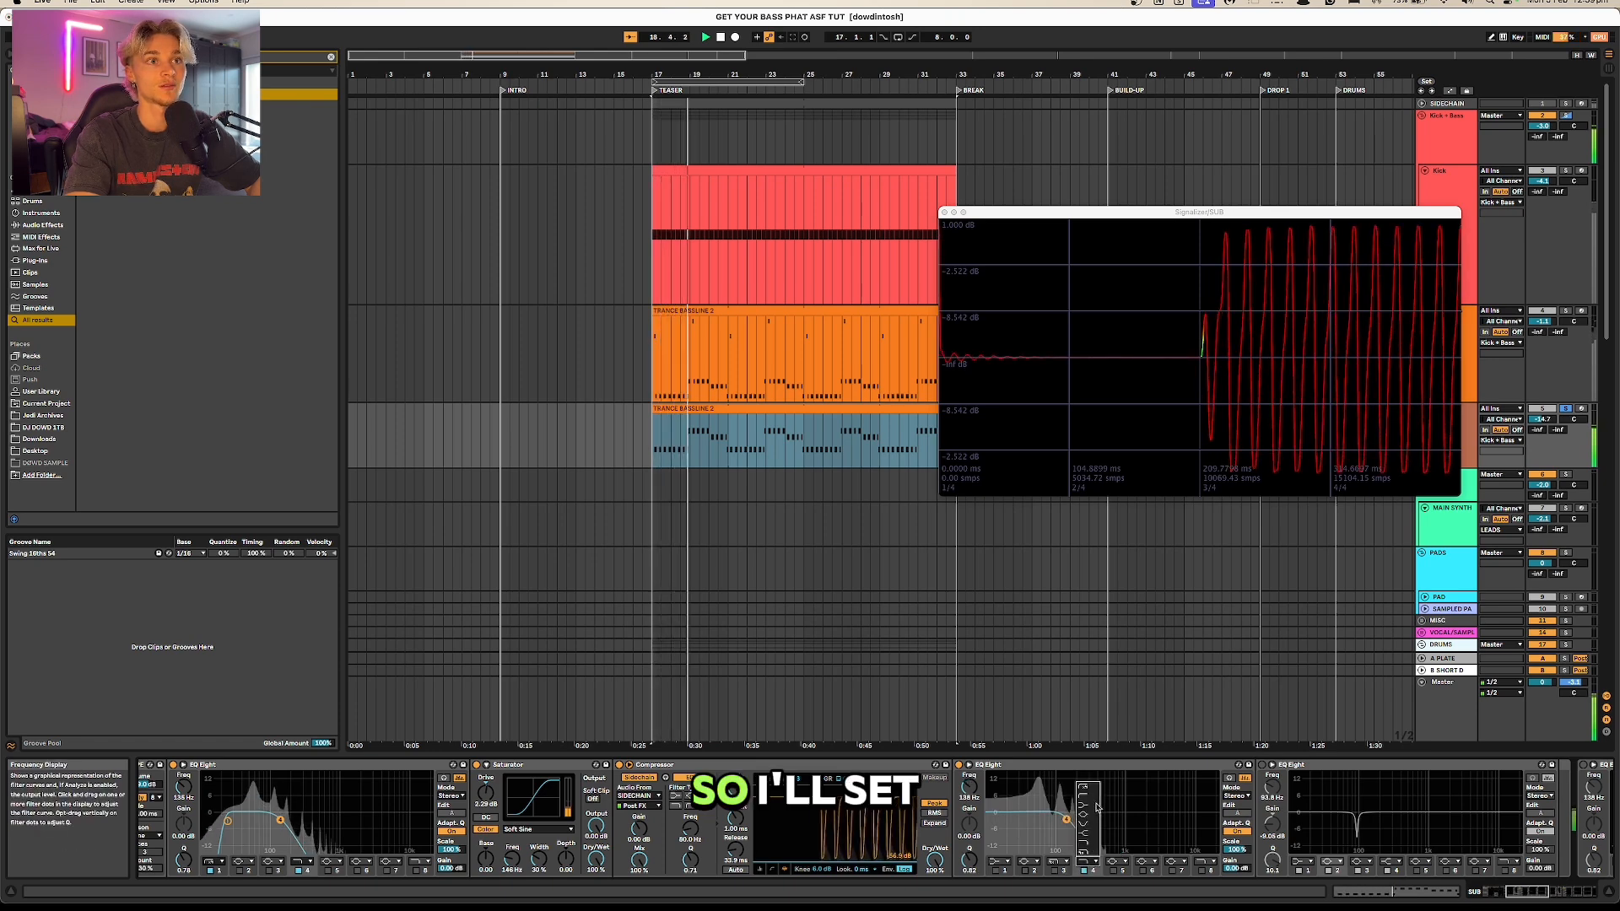
left_click(1087, 853)
key("space")
key("space")
left_click_drag(1066, 820, 1079, 823)
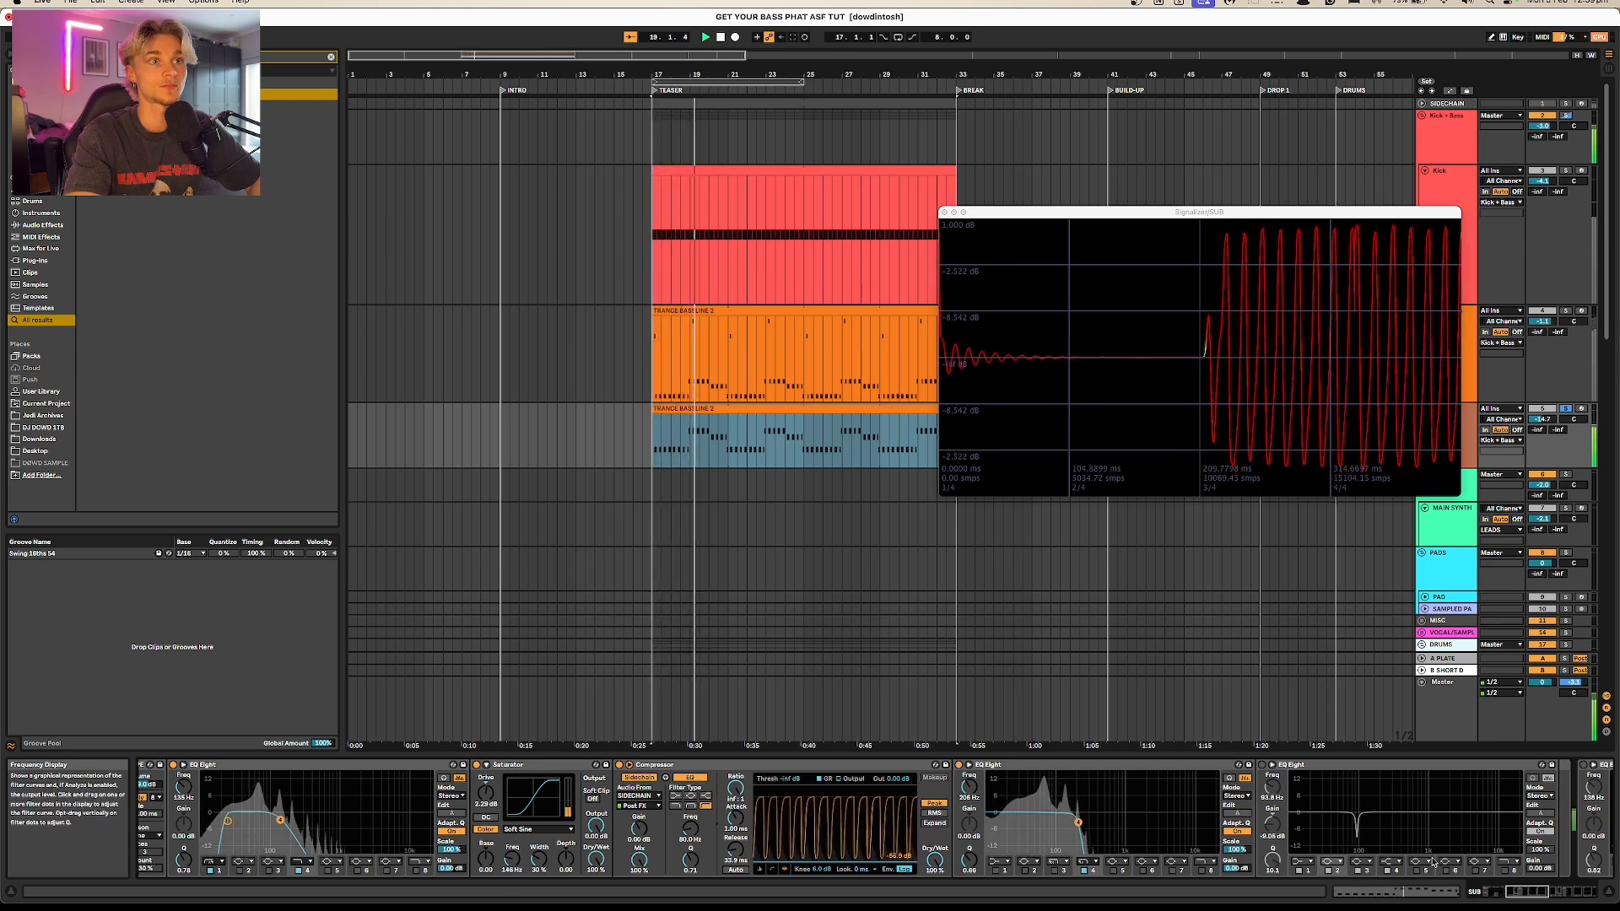
key("space")
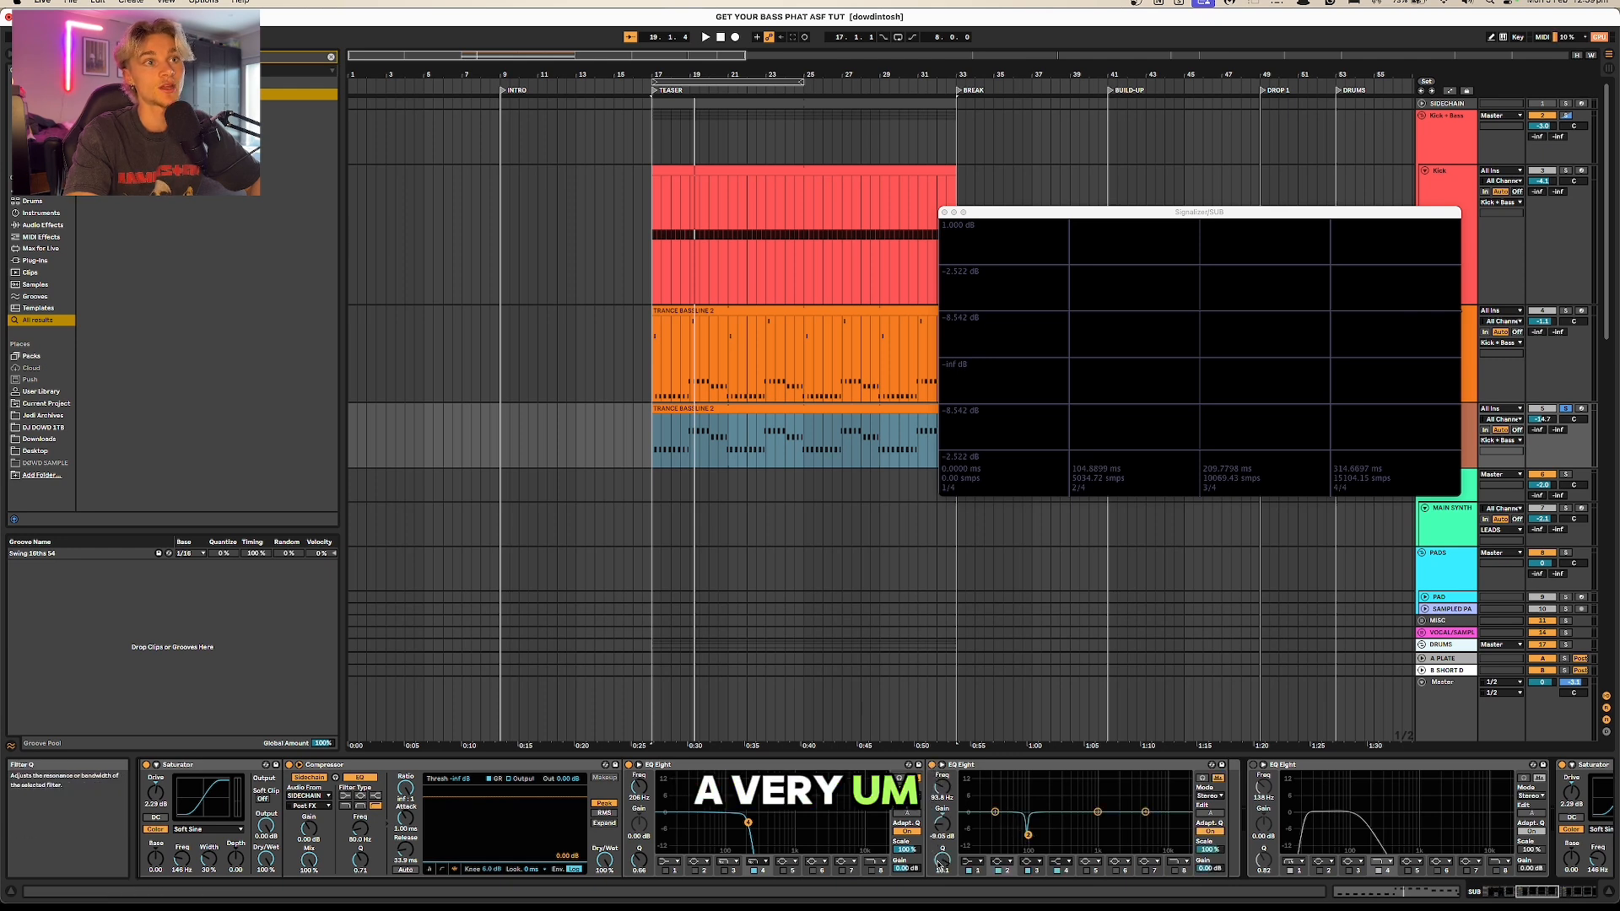
Step: Adjust the gain of the narrow dip in the SUB track's next EQ Eight and play the result
left_click_drag(942, 861, 943, 824)
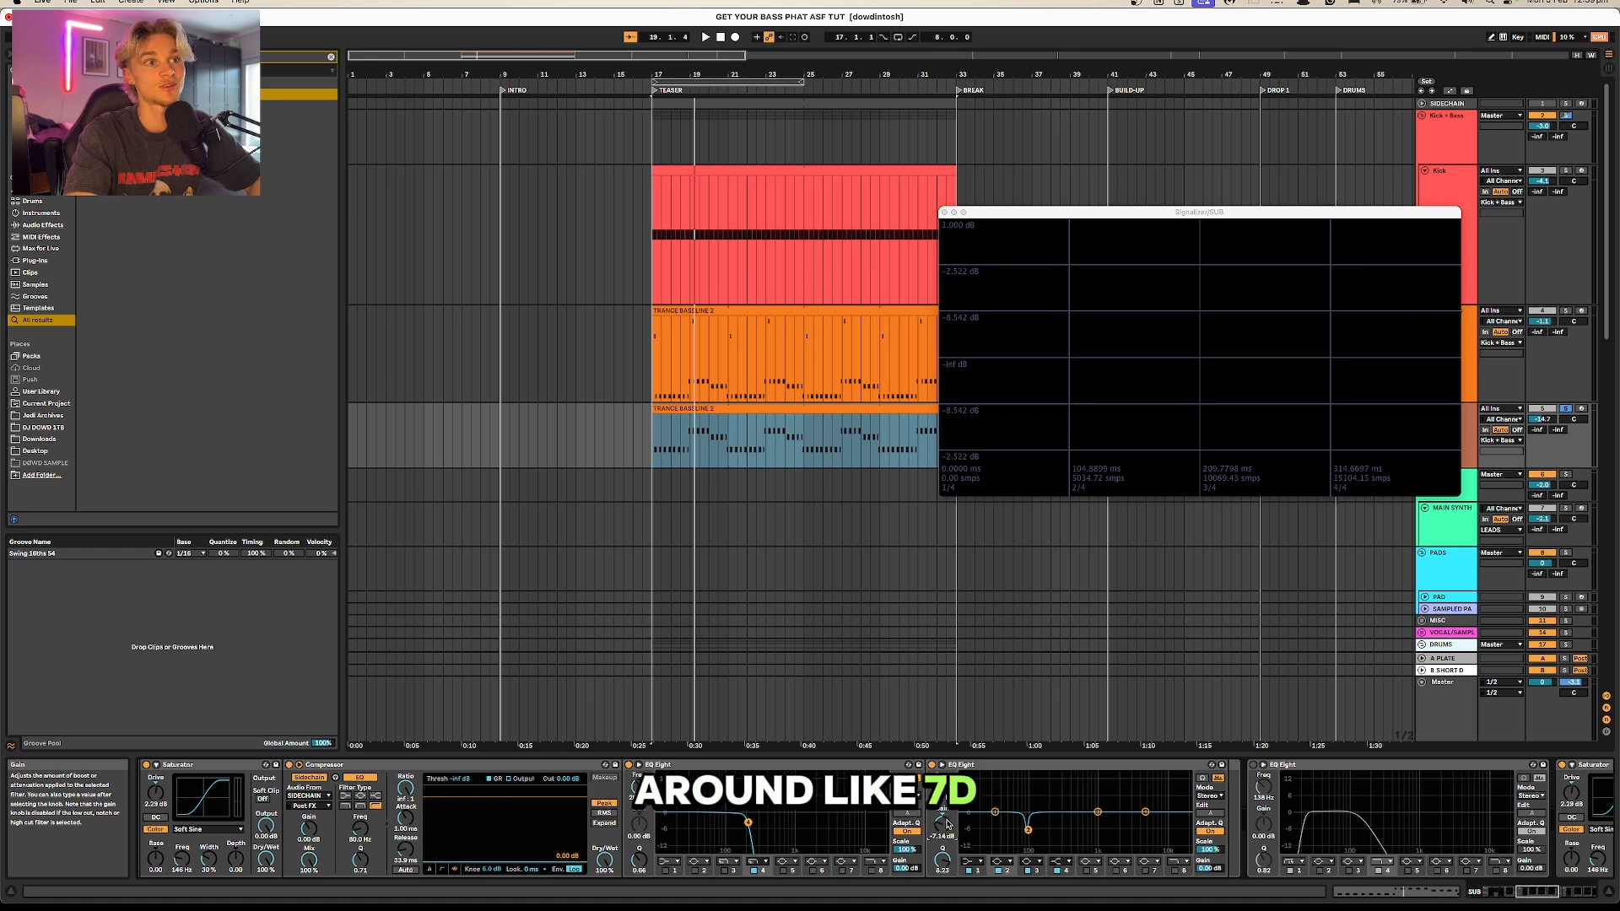
key("space")
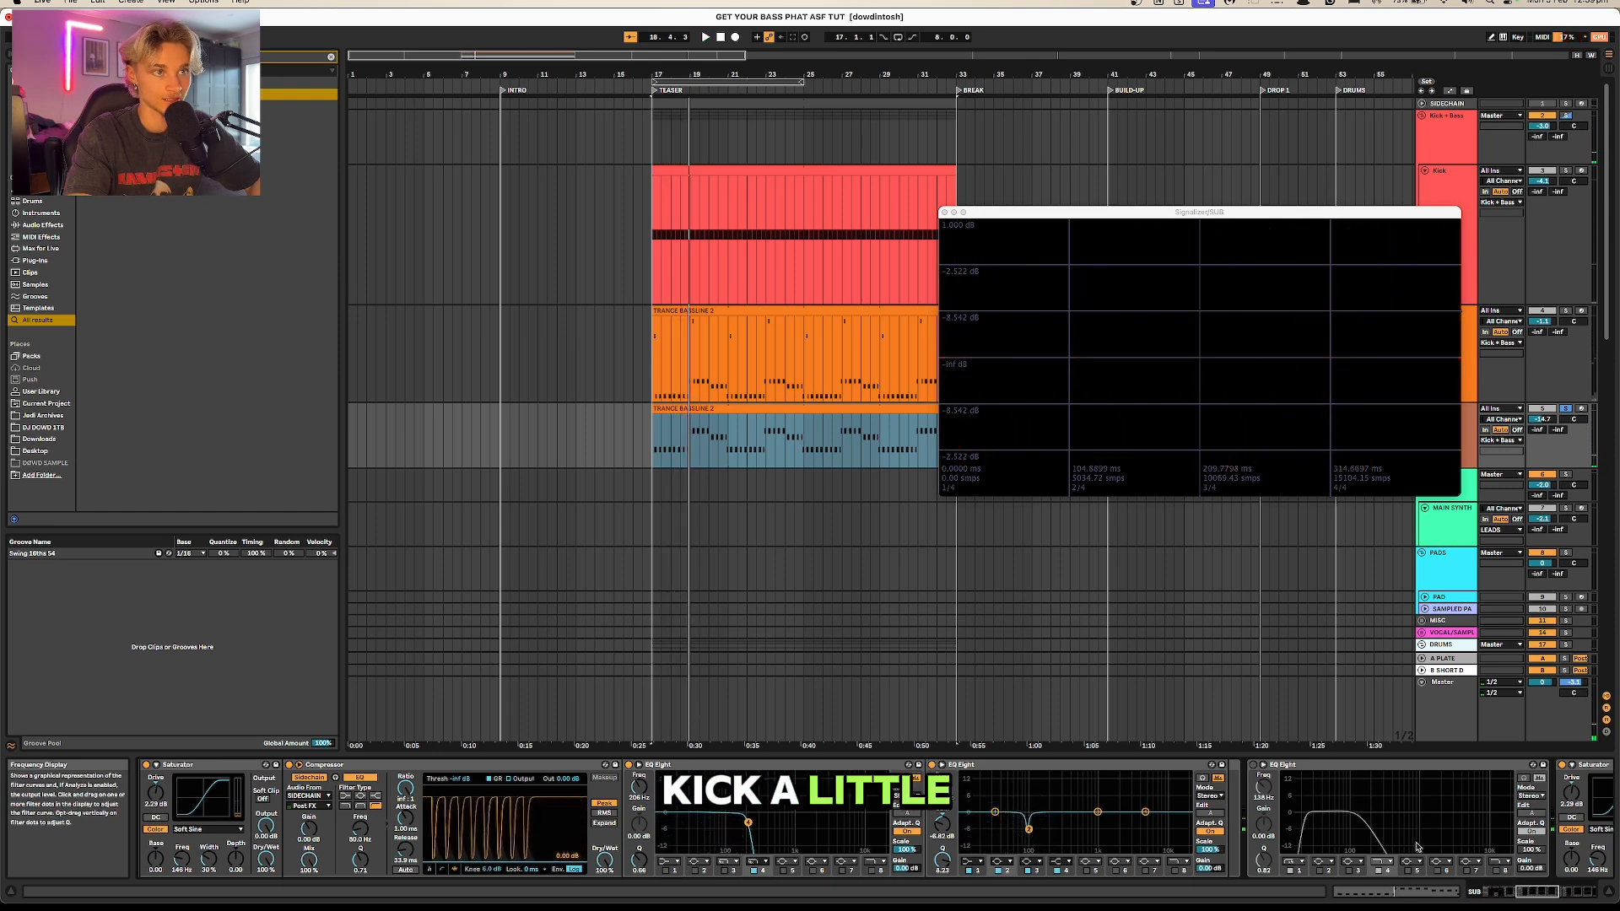
left_click(1507, 892)
left_click_drag(1507, 892, 1586, 888)
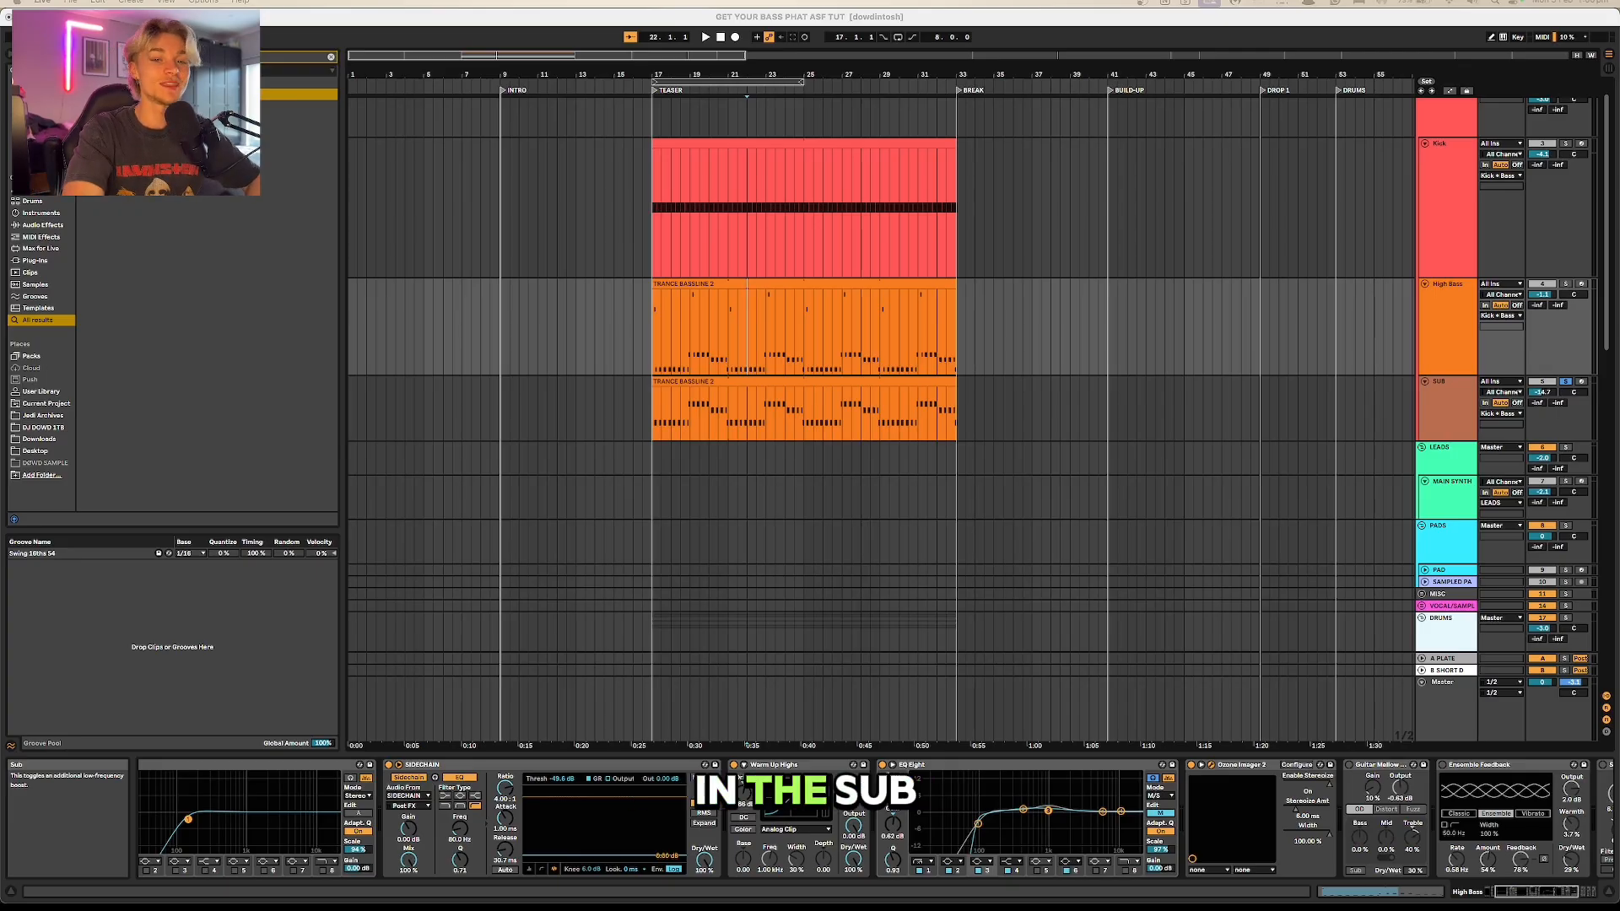
Step: Open the SUB track's TRANCE BASSLINE clip and transpose all its notes down until the lowest note is C2
double_click(691, 382)
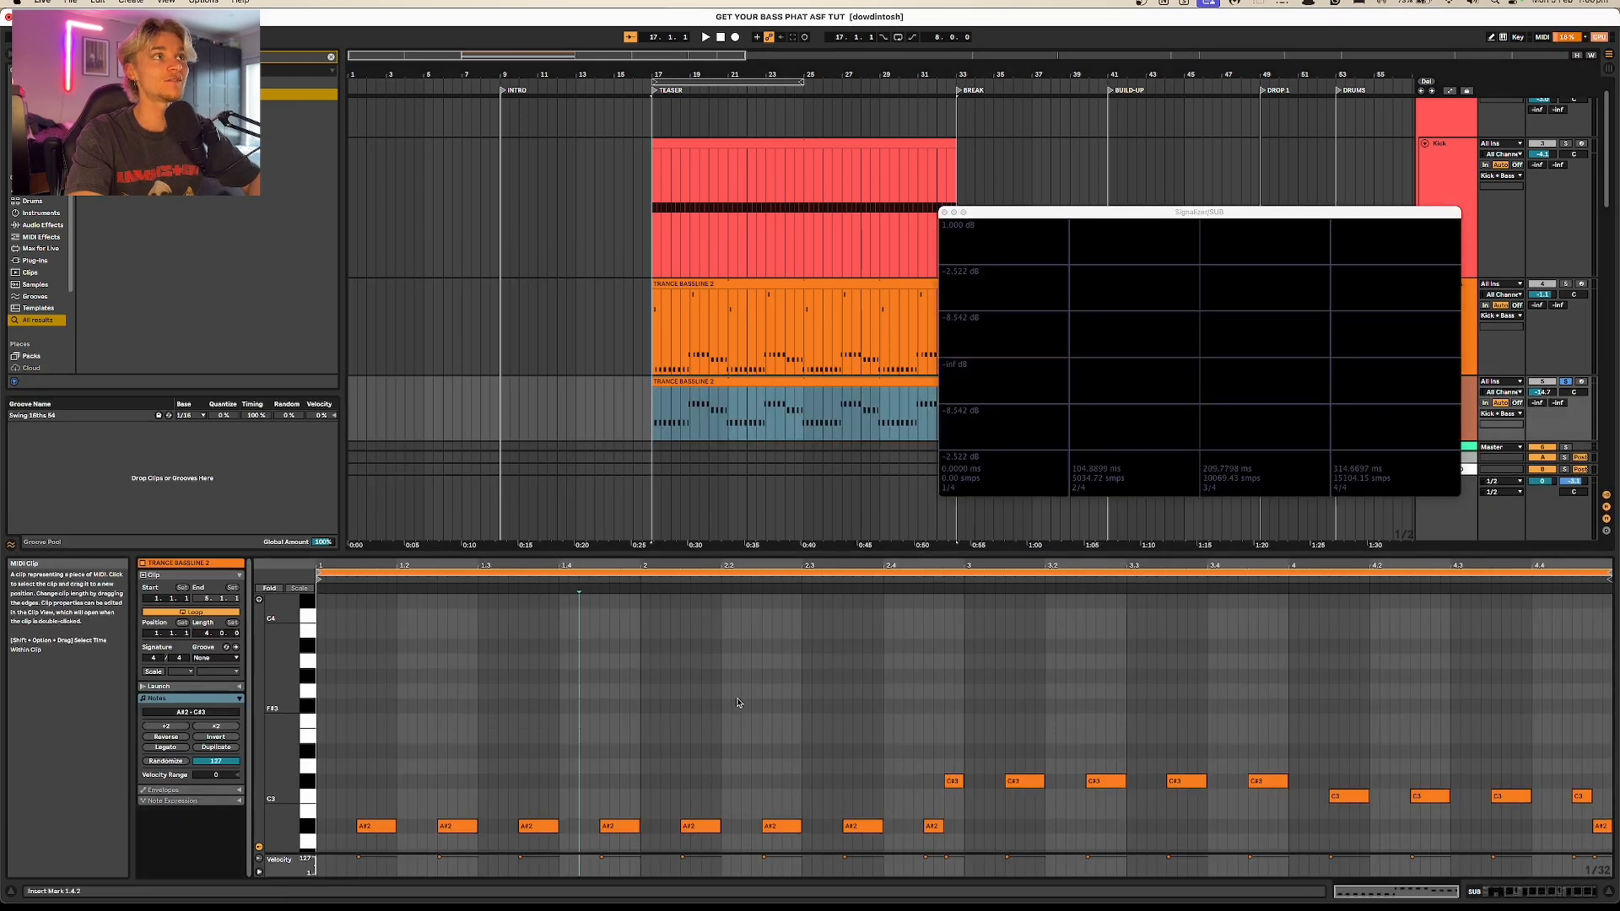
scroll(744, 699, "down", 2)
scroll(788, 766, "down", 2)
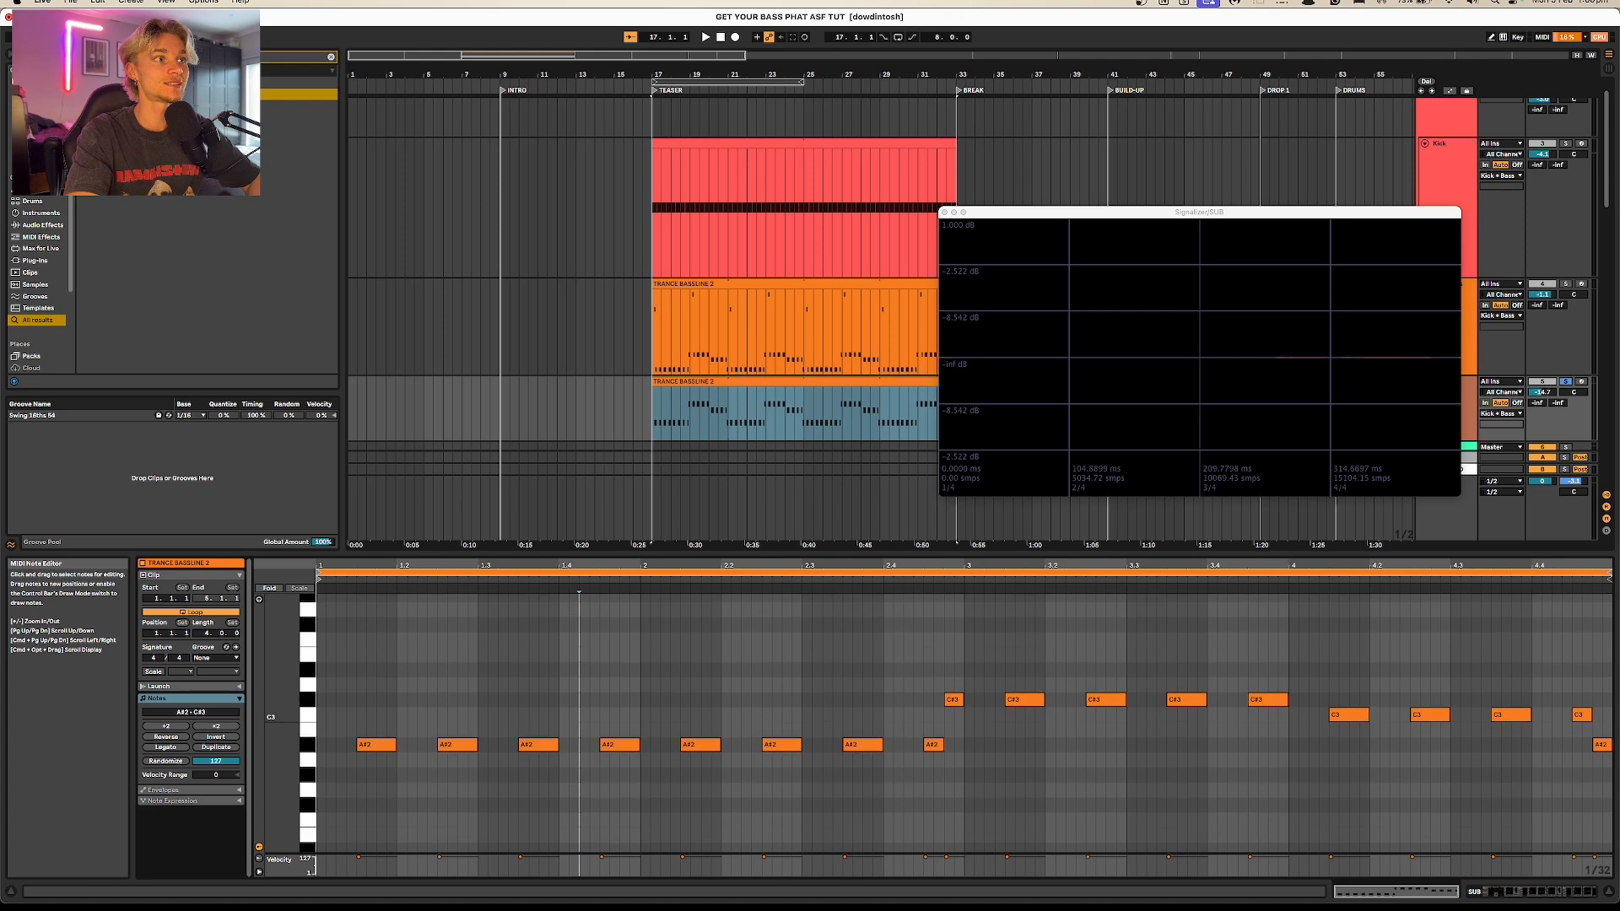
left_click(867, 719)
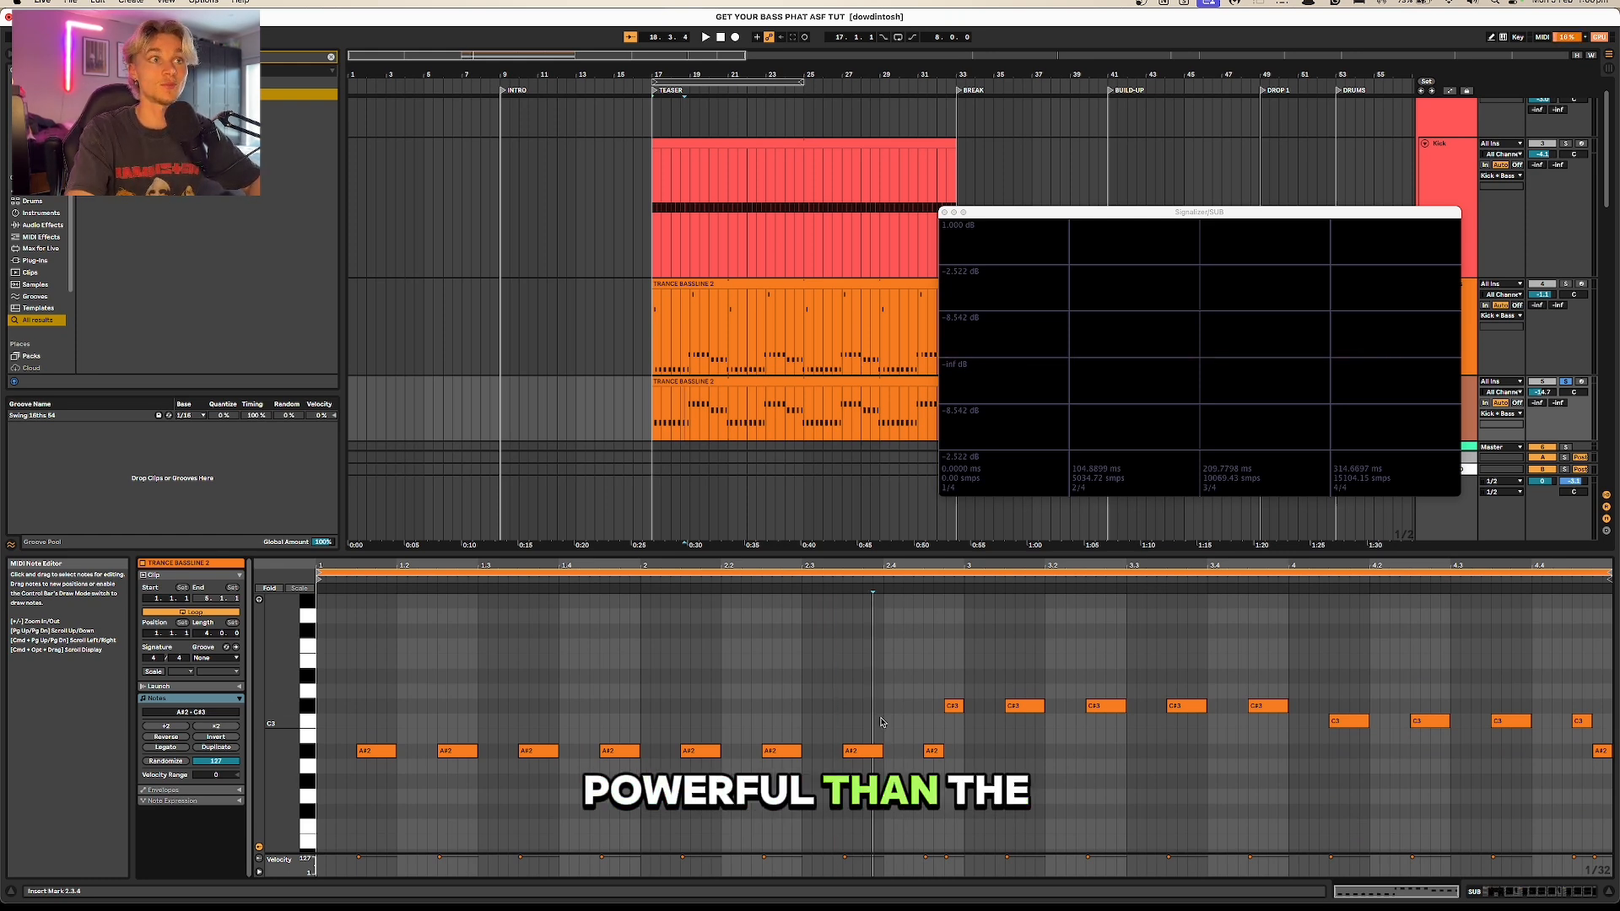
key("super+a")
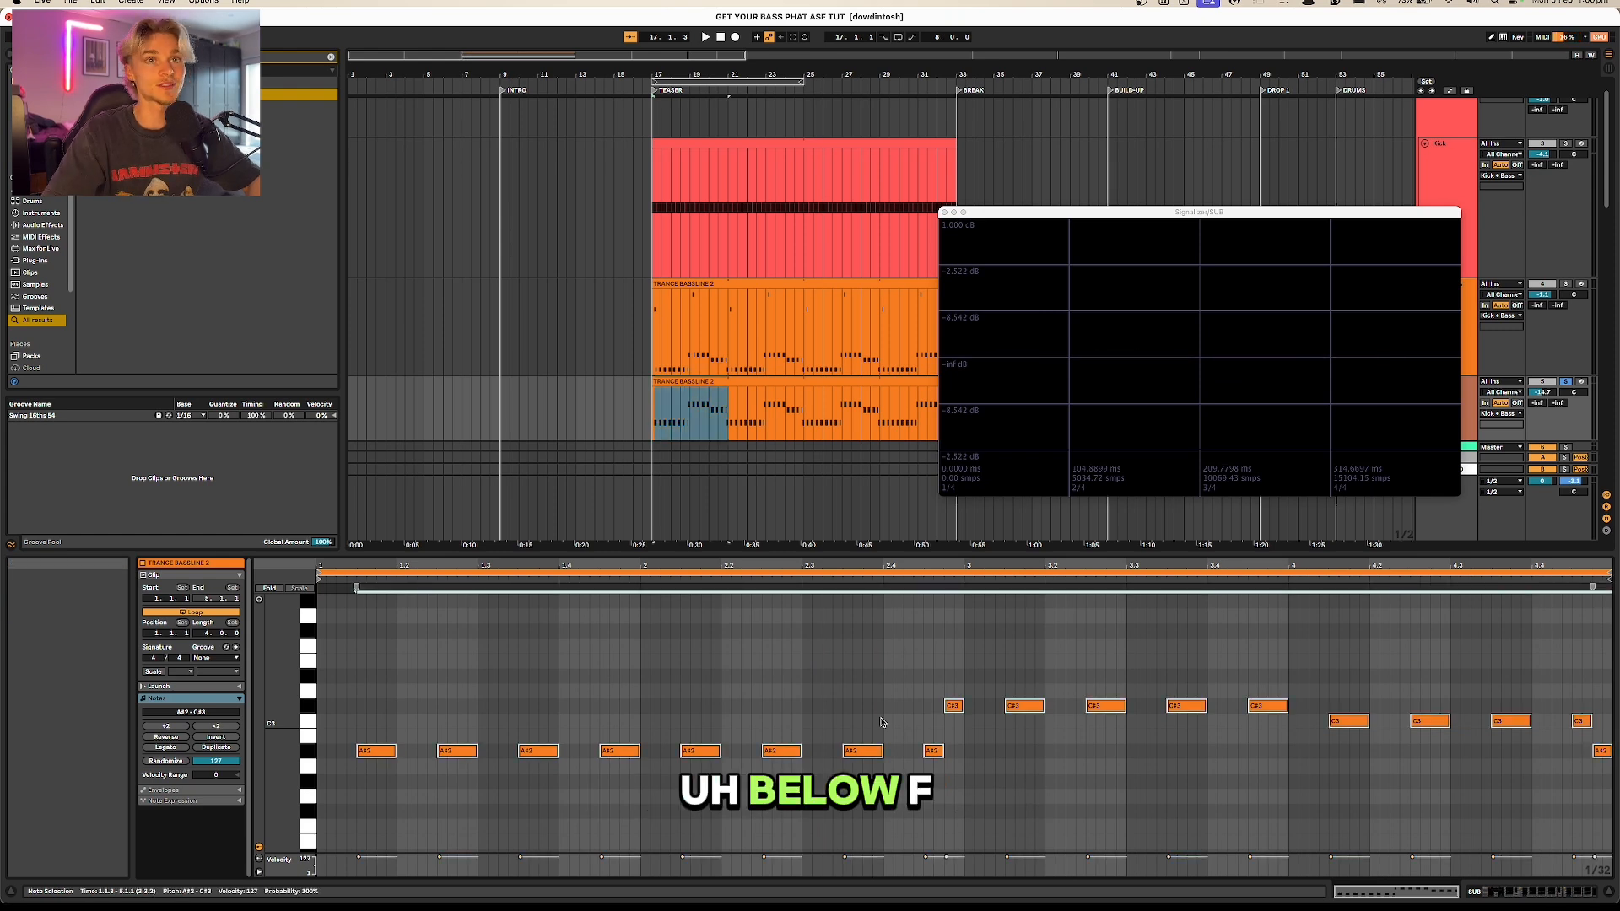
key("Down")
key("Down")
key("Down")
key("Down")
key("Down")
key("Down")
key("Down")
key("Down")
key("Down")
key("Down")
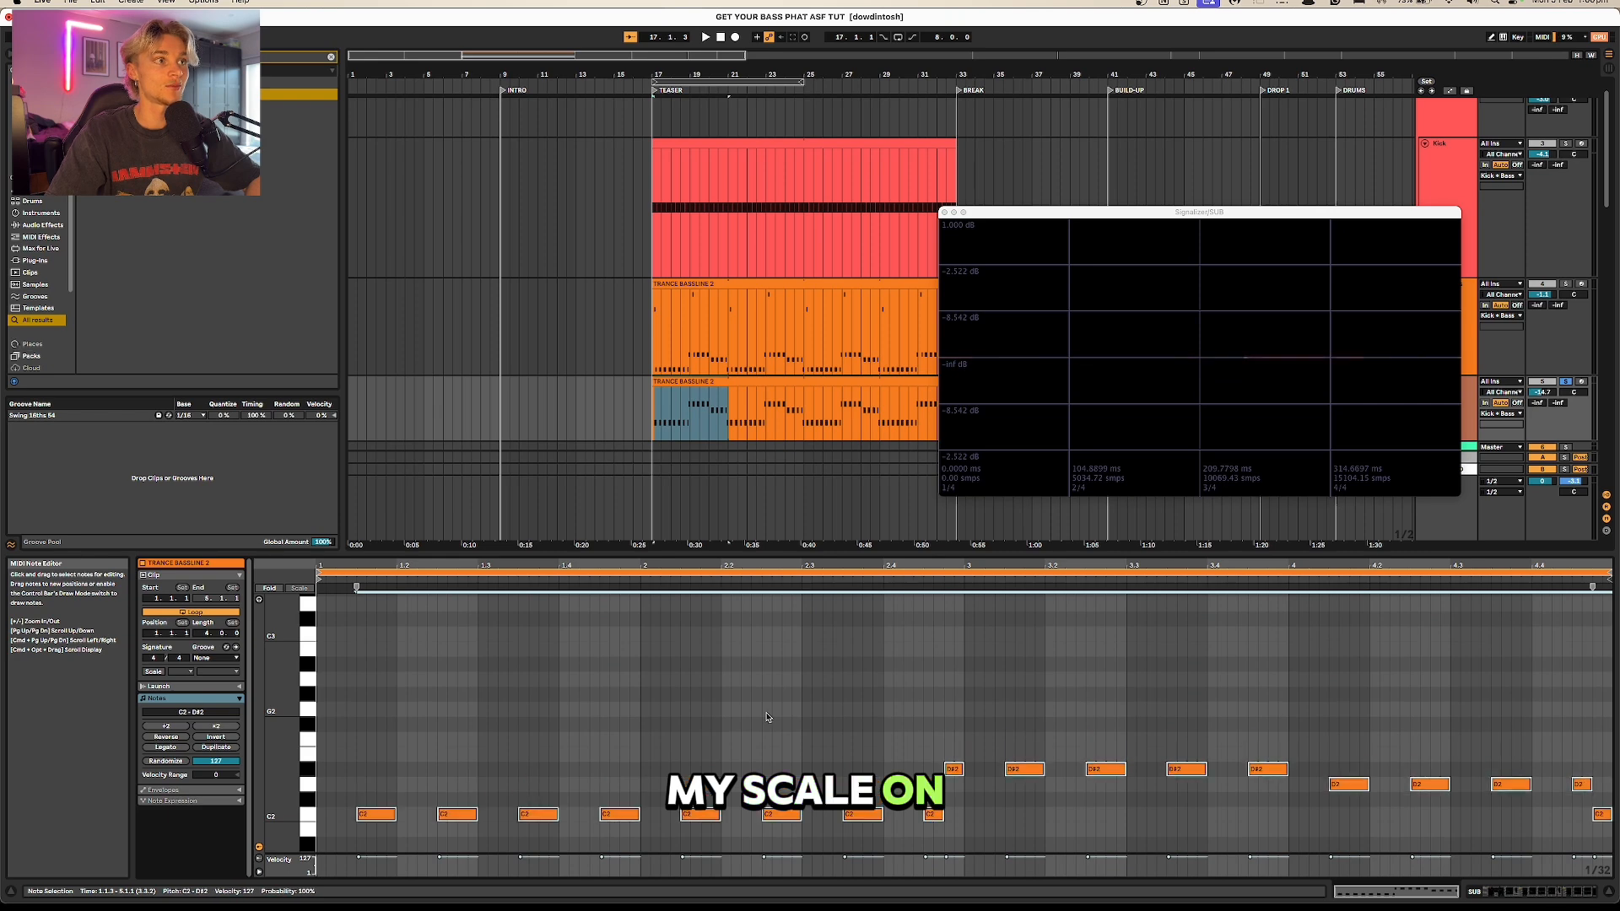
scroll(767, 718, "down", 2)
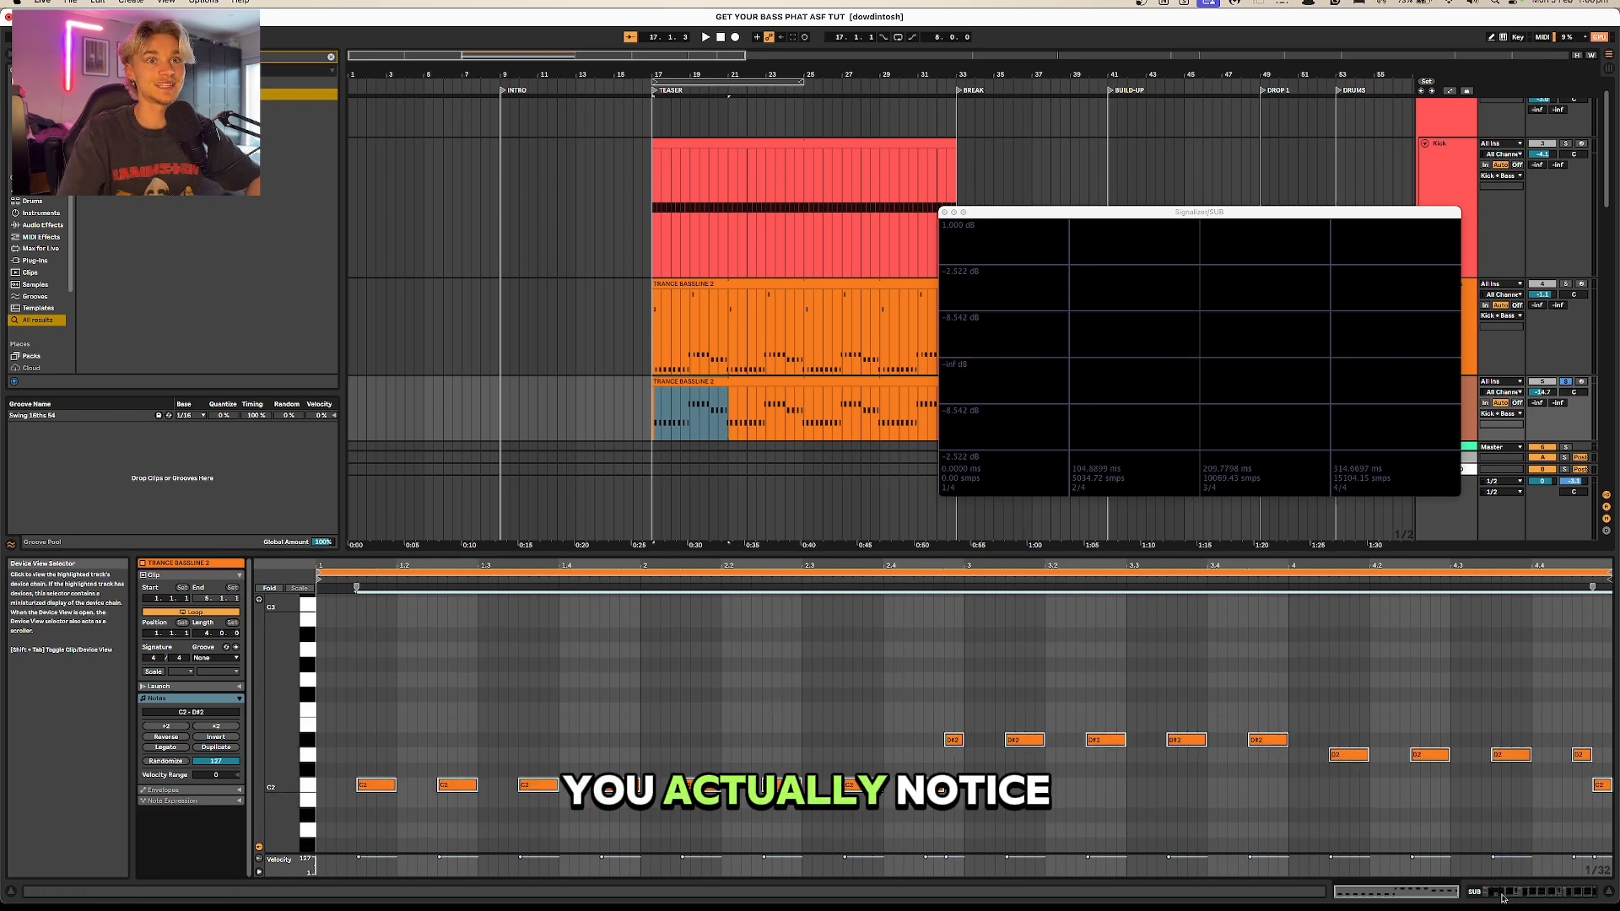
Step: Play the transposed SUB bassline and examine its low end in the enlarged display of the first EQ Eight
key("shift+Tab")
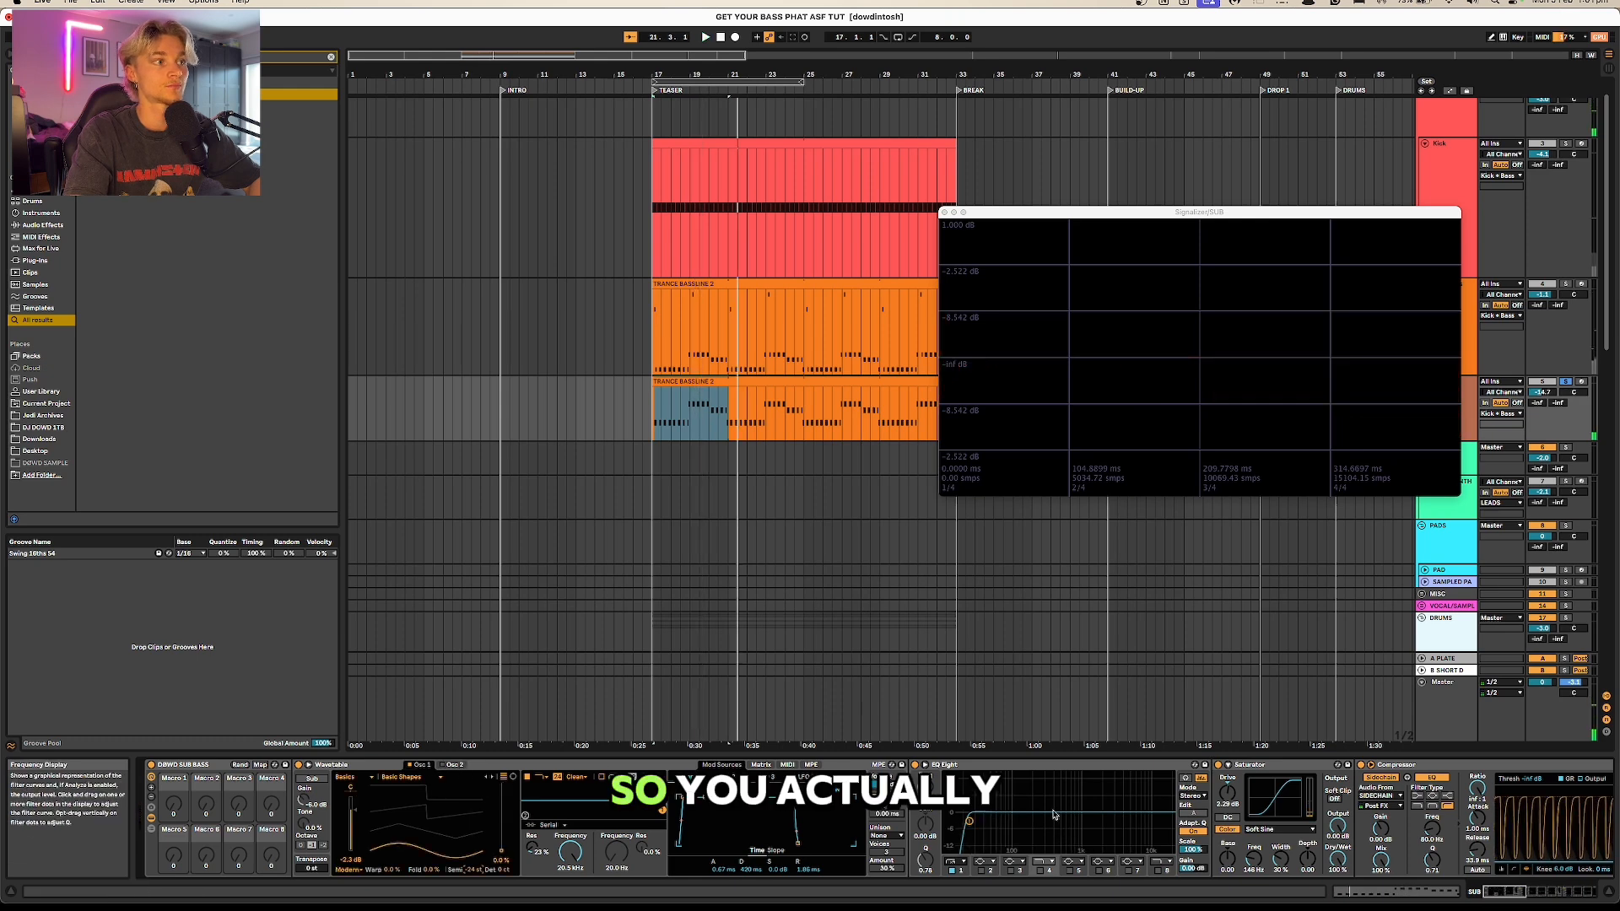
key("space")
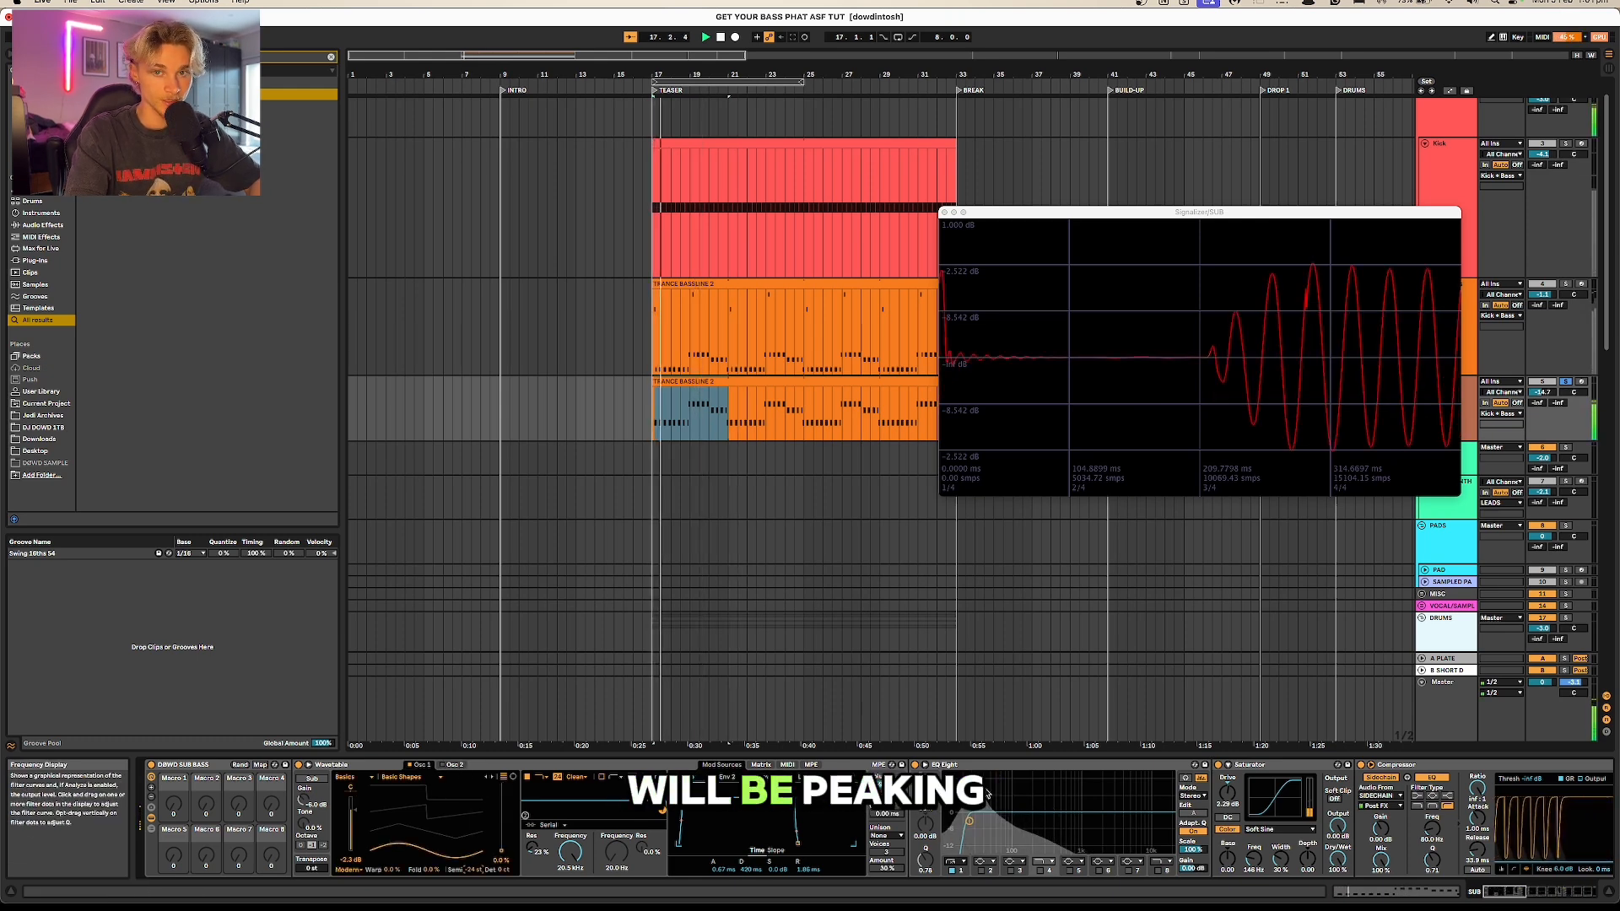
left_click(925, 765)
key("space")
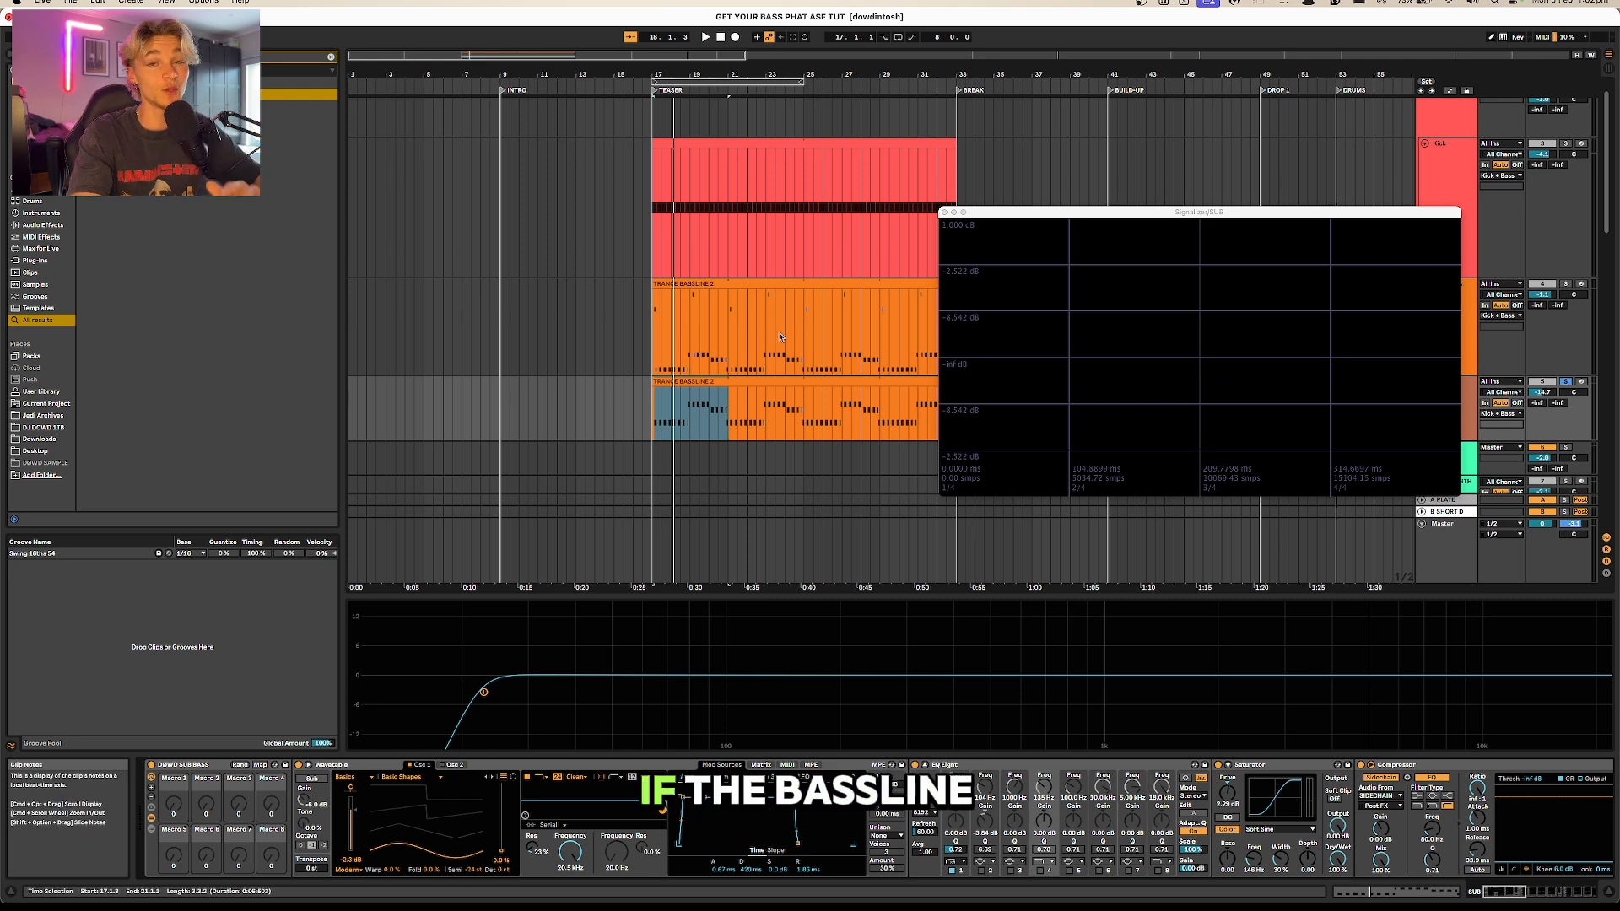
left_click(756, 378)
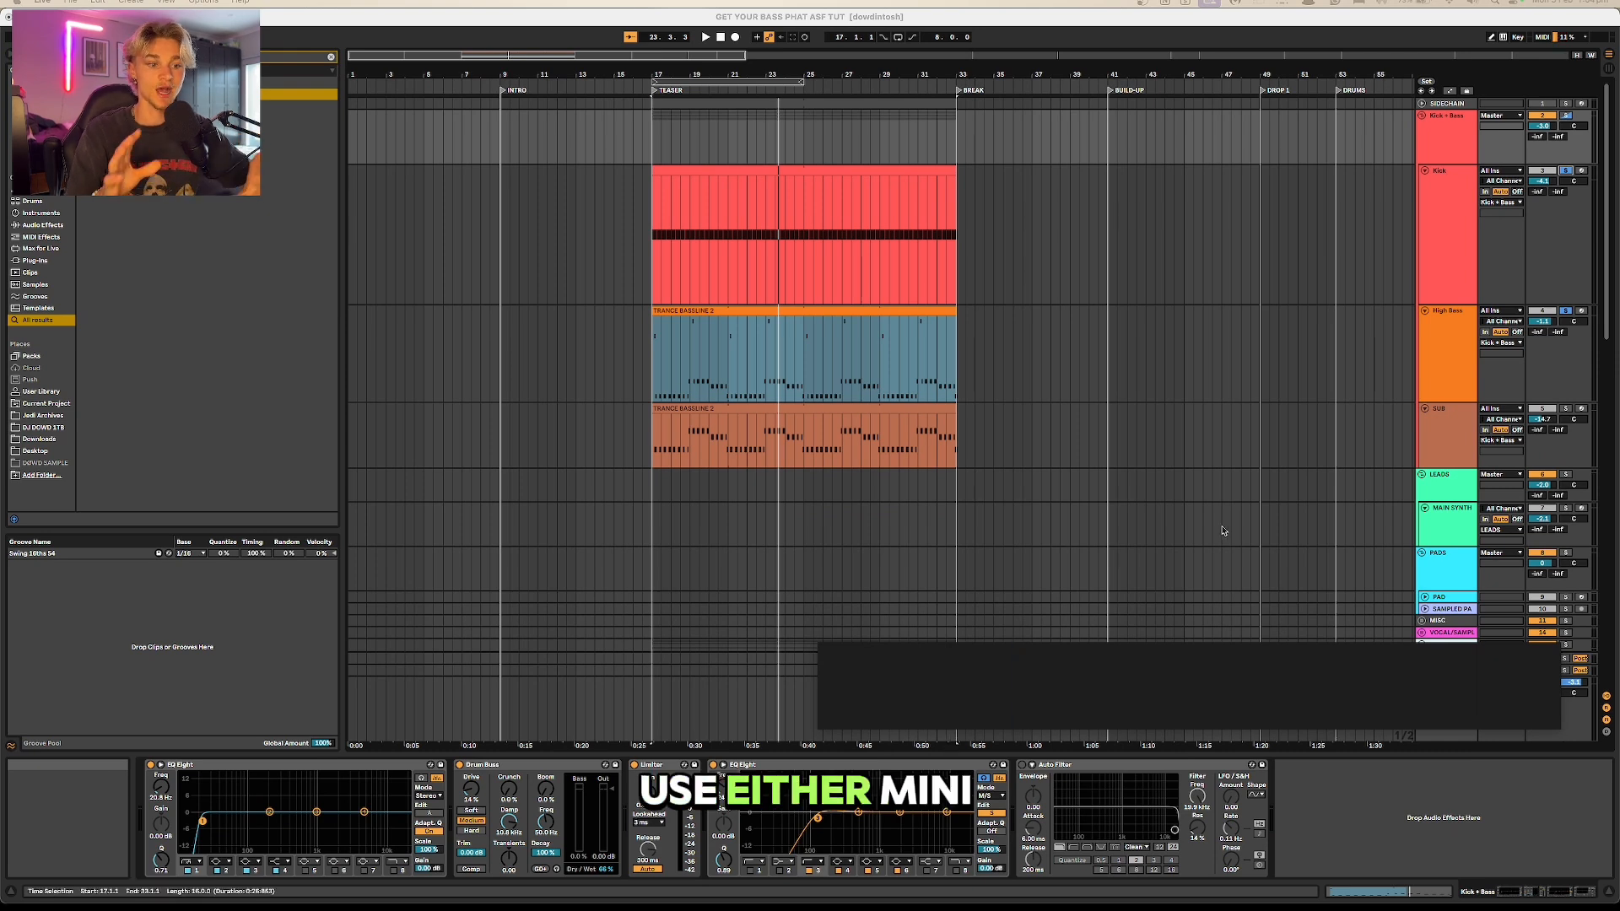
Step: Open Signalizer on the Kick + Bass group and compare the waveforms of the kick alone and the whole group during playback
mouse_move(1143, 665)
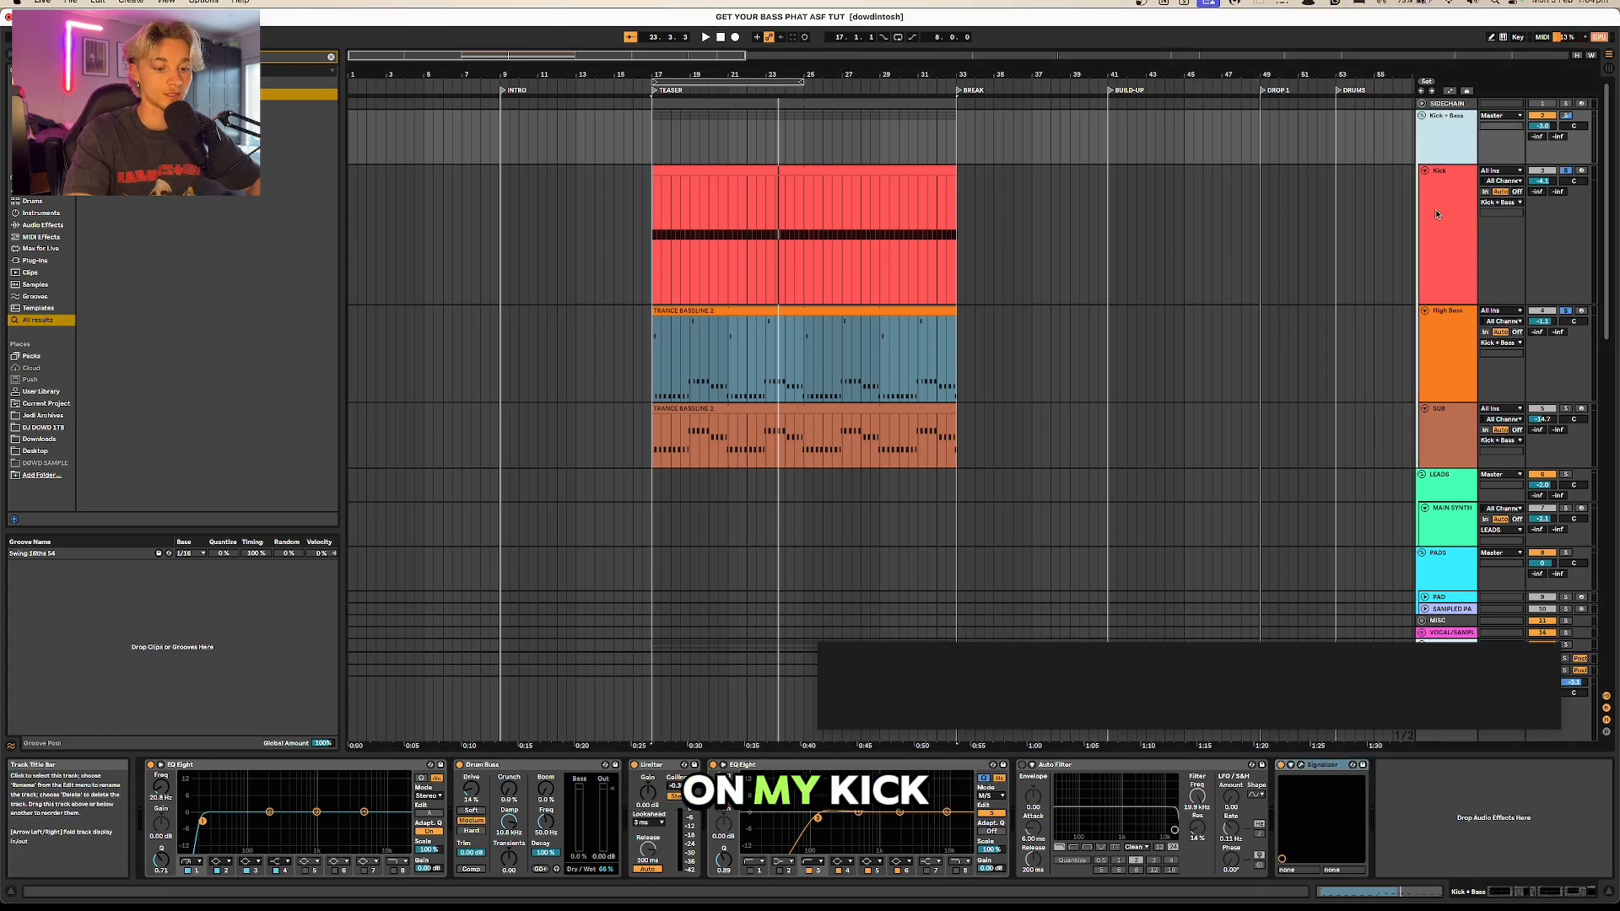
left_click(1300, 765)
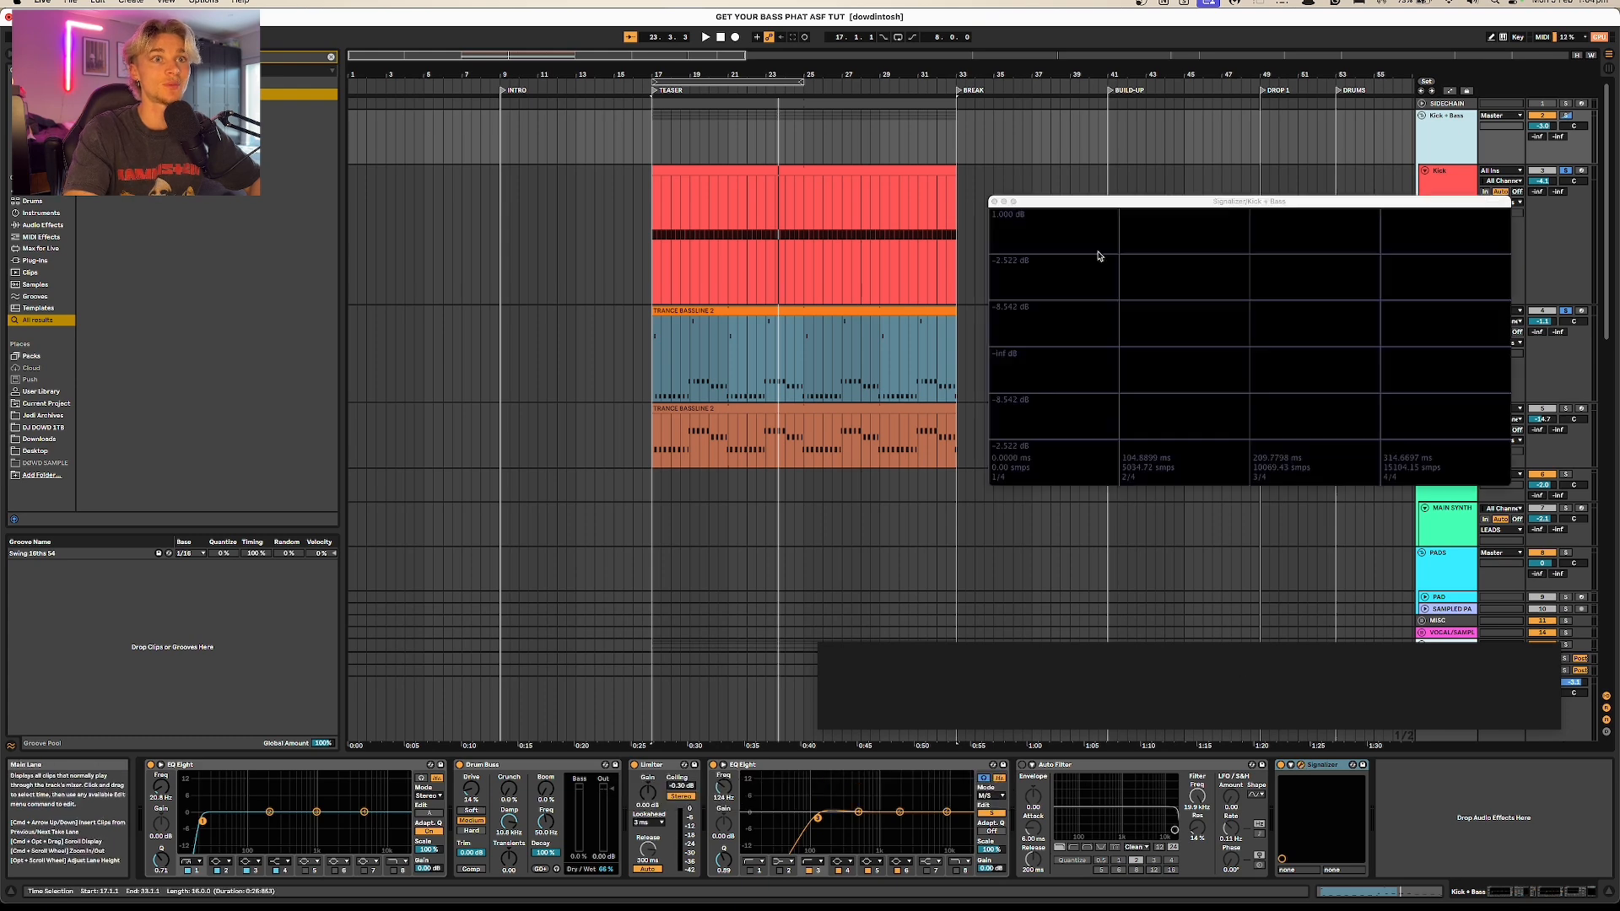
key("space")
left_click_drag(1173, 211, 1161, 245)
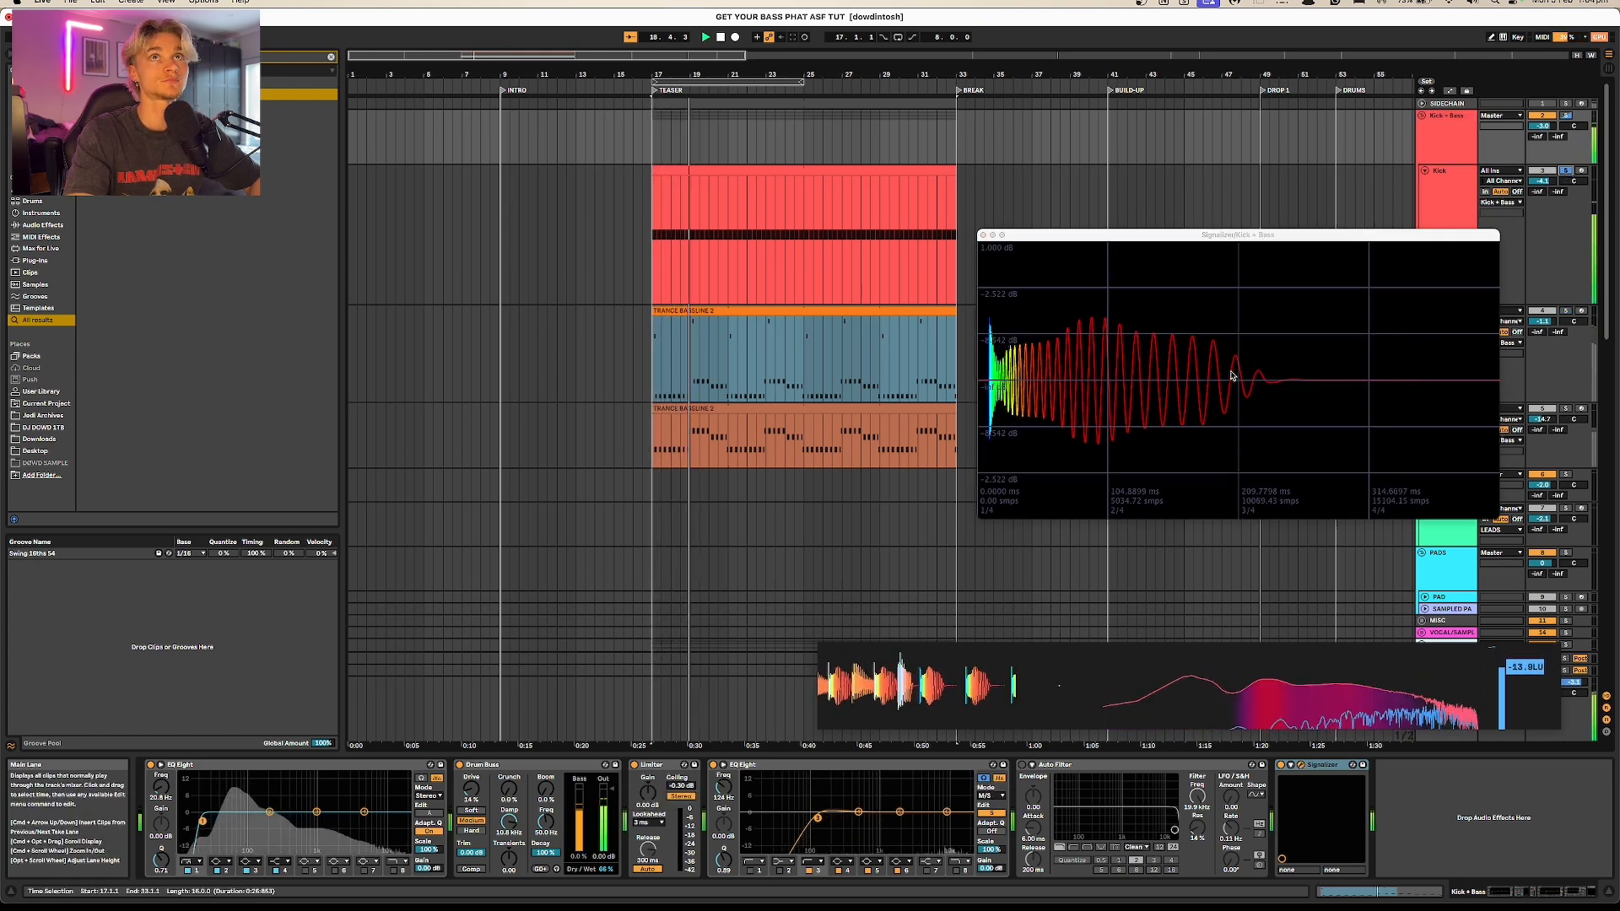
key("space")
key("space")
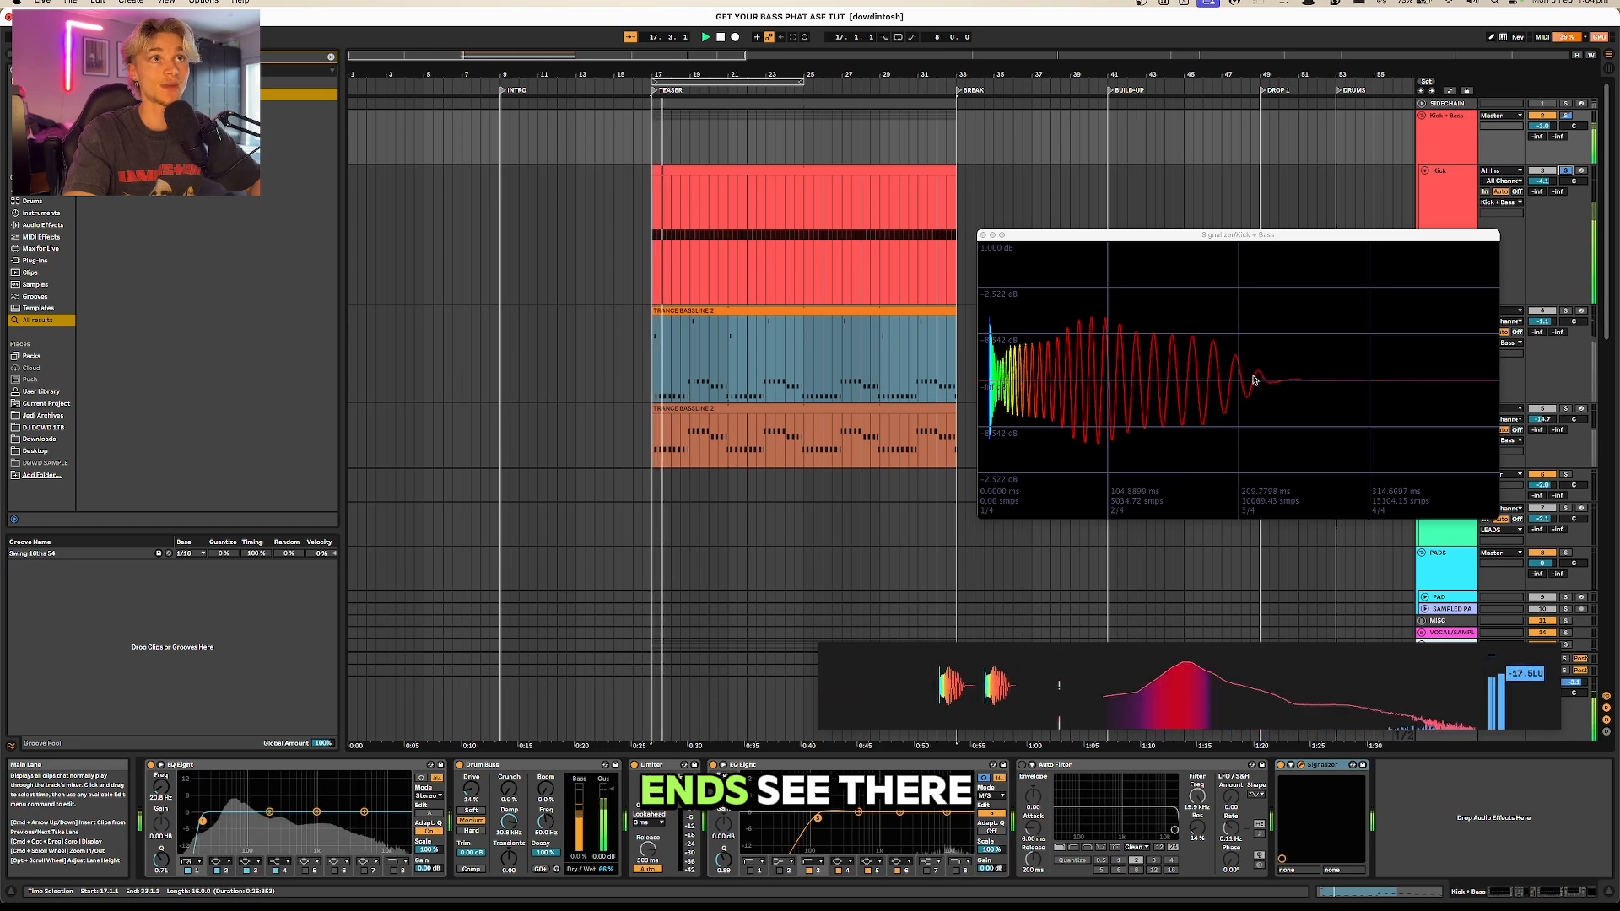
key("space")
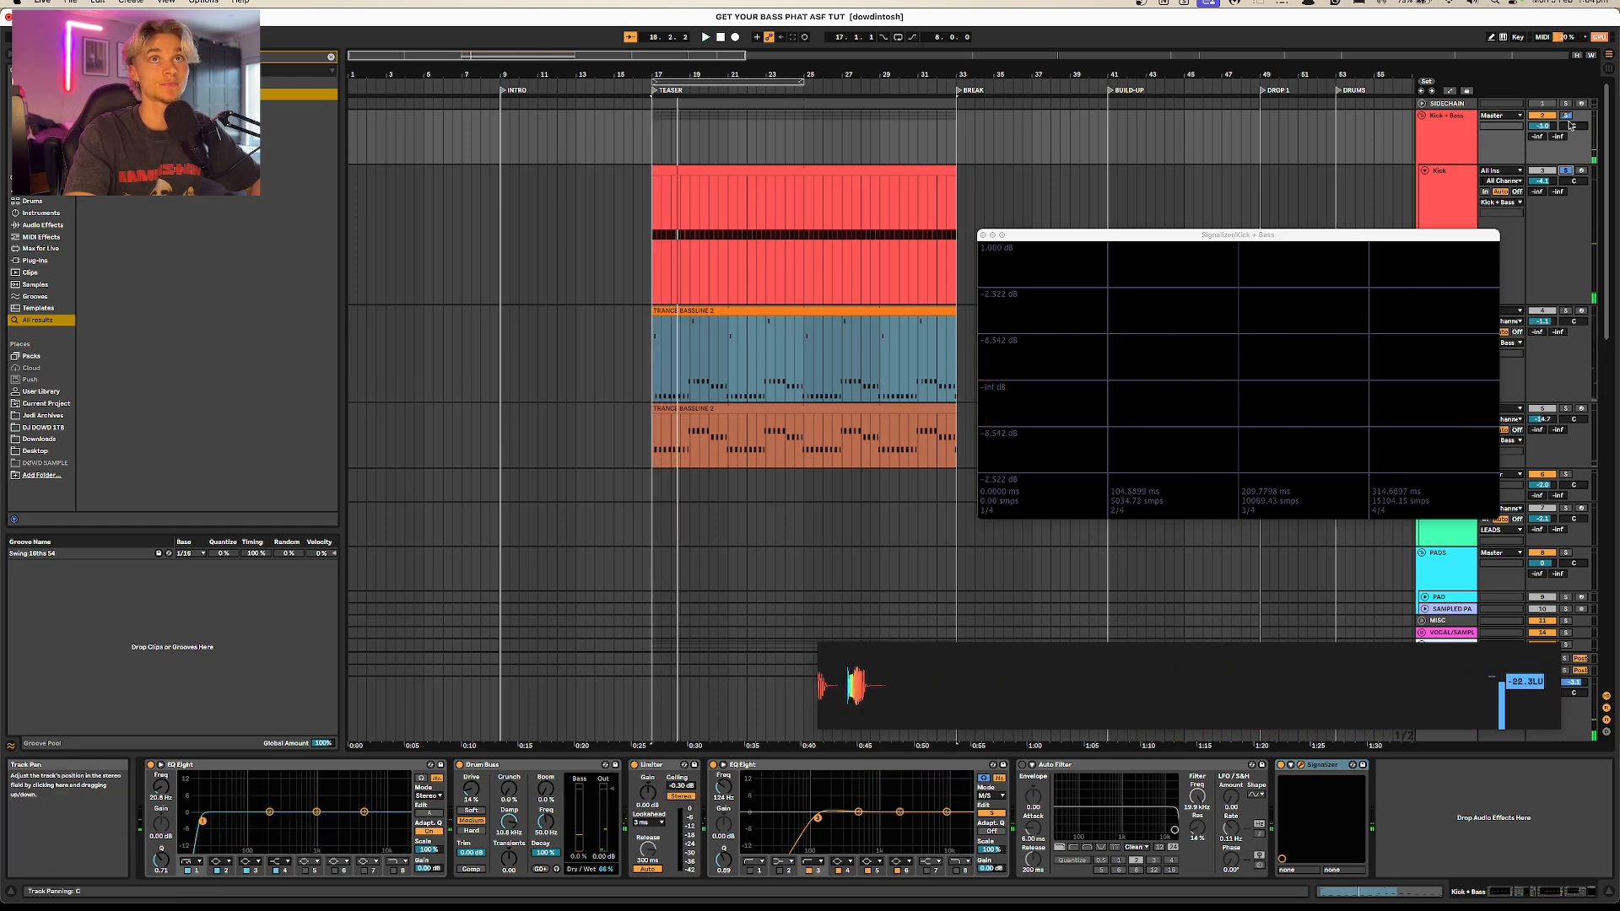
key("space")
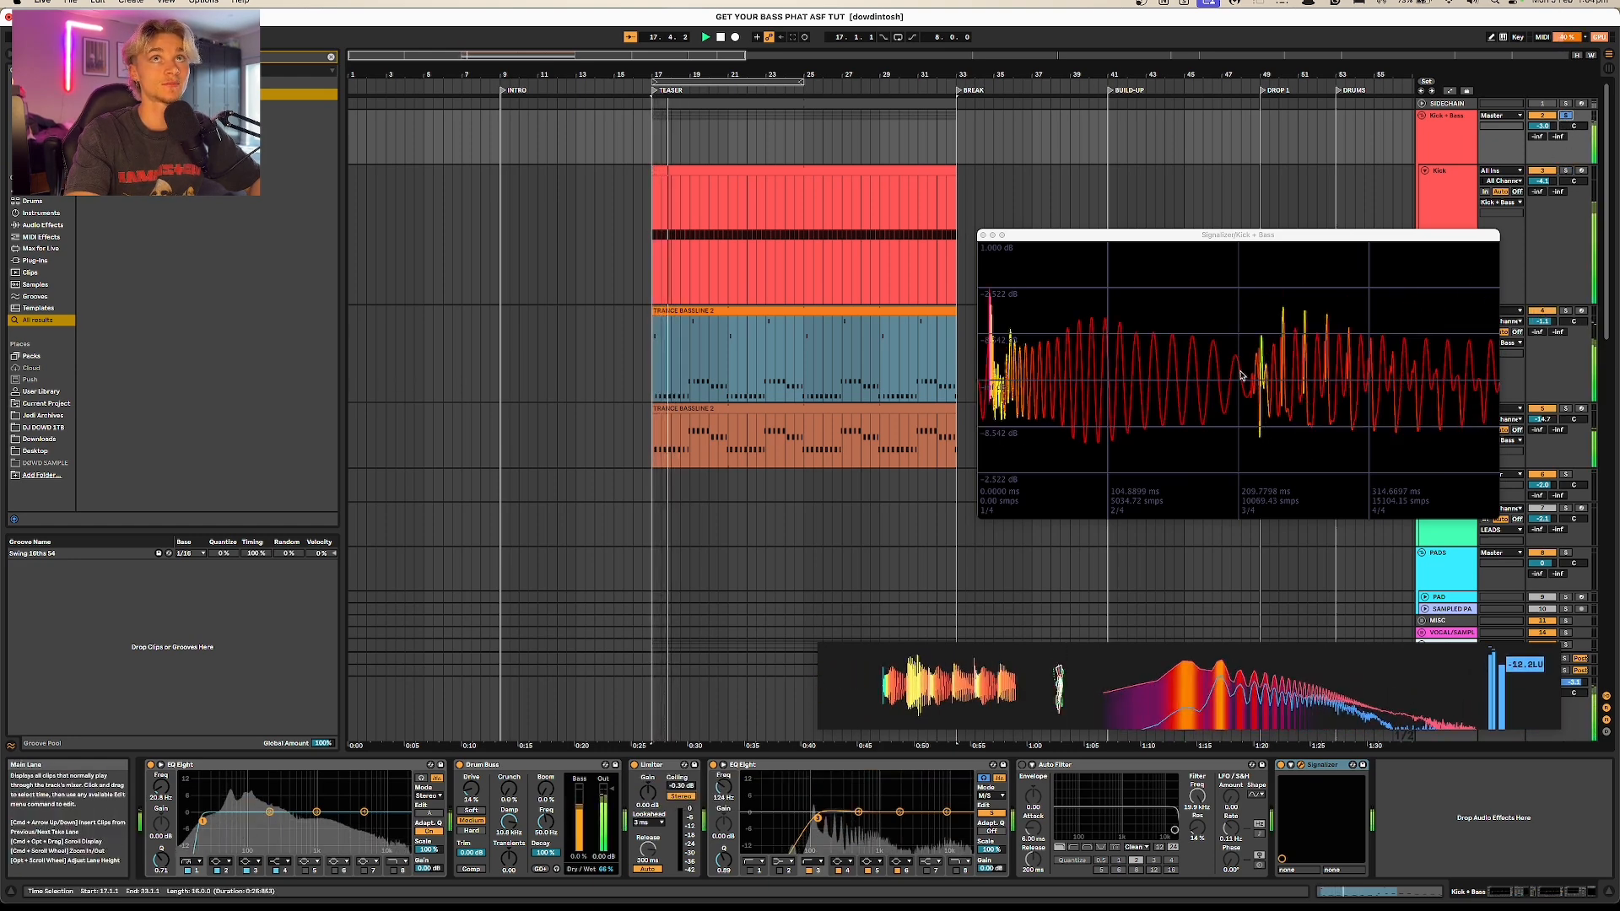
Step: Stop playback, open the Kick track's devices and take a closer look at the kick sample's tail in Simpler
left_click(747, 289)
key("space")
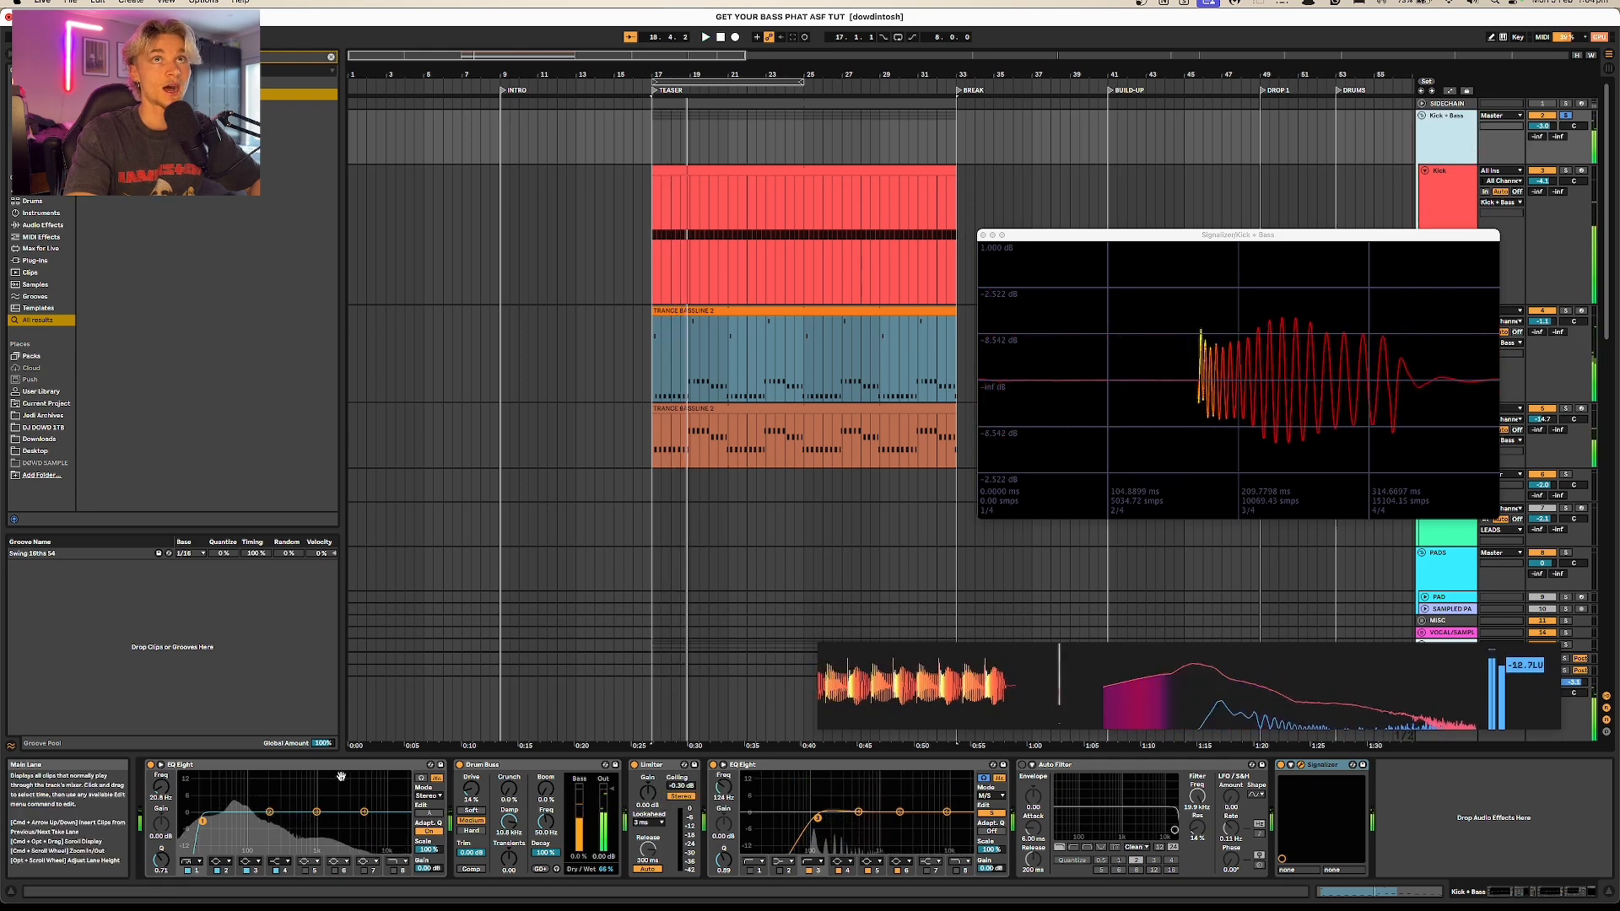
left_click(747, 290)
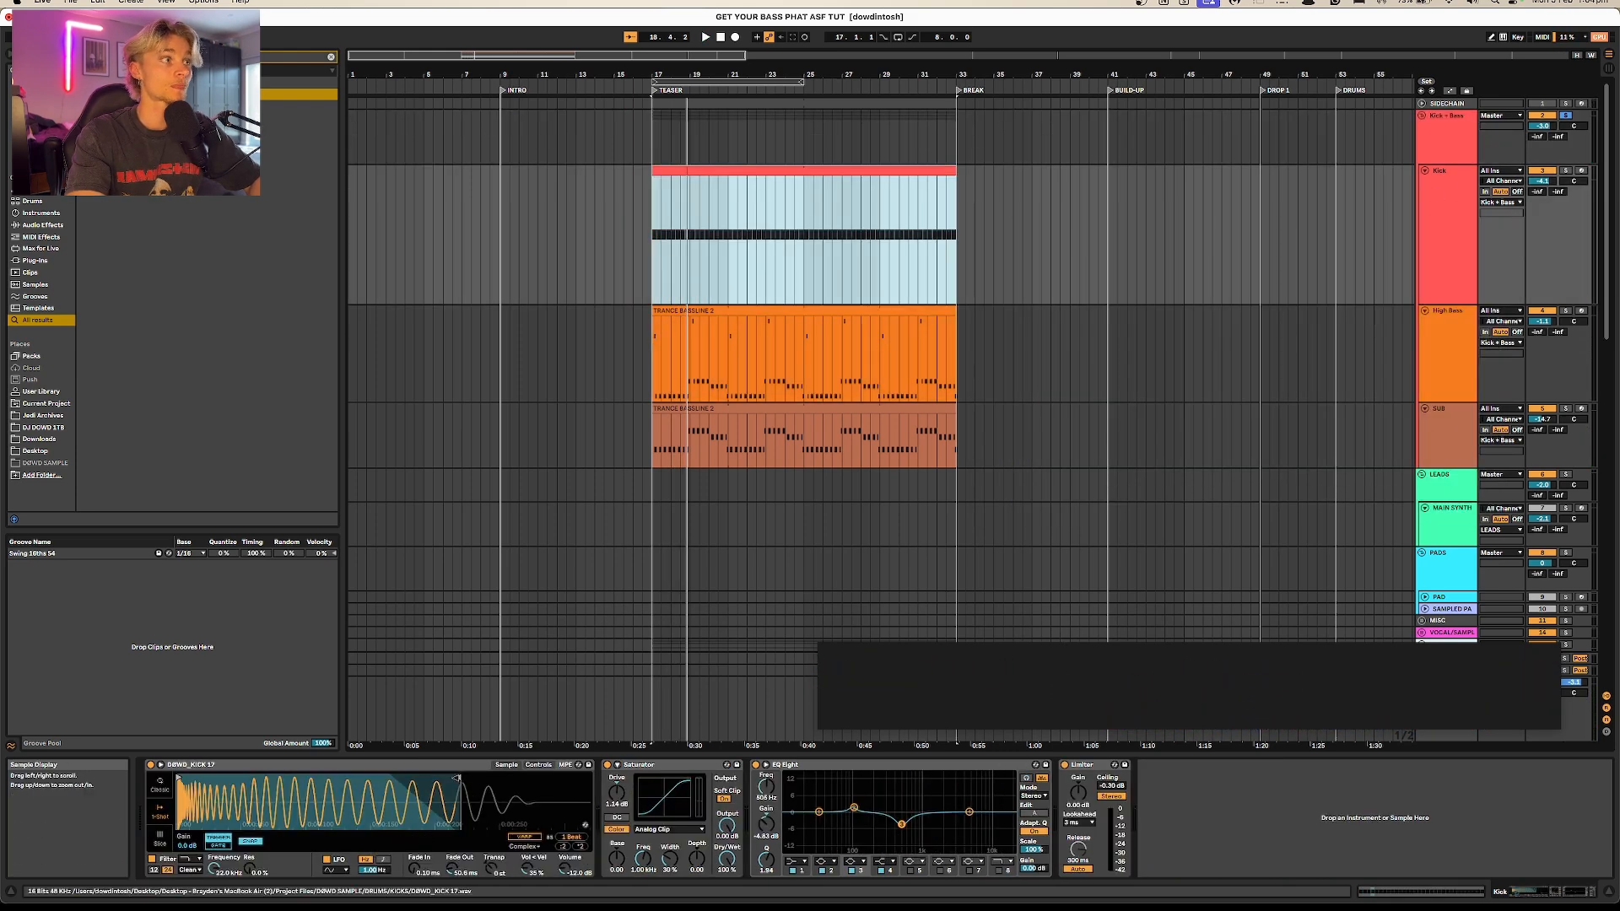
left_click_drag(522, 780, 601, 780)
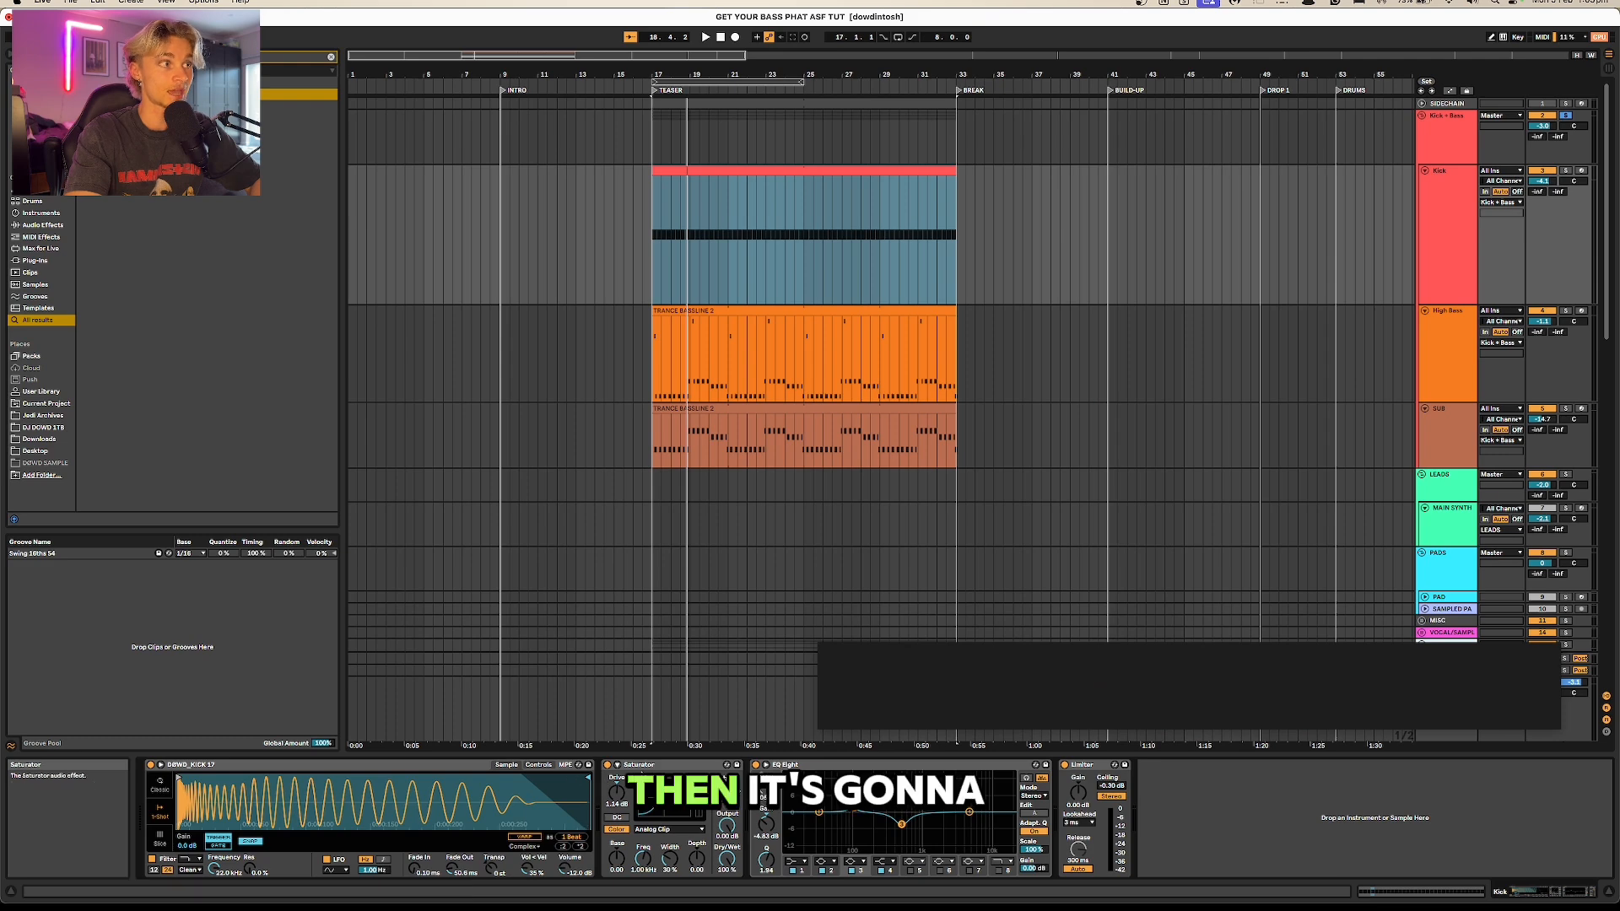
Step: Play the loop with the Kick + Bass group selected and examine the kick and sub waveform in Signalizer
left_click(1454, 142)
key("space")
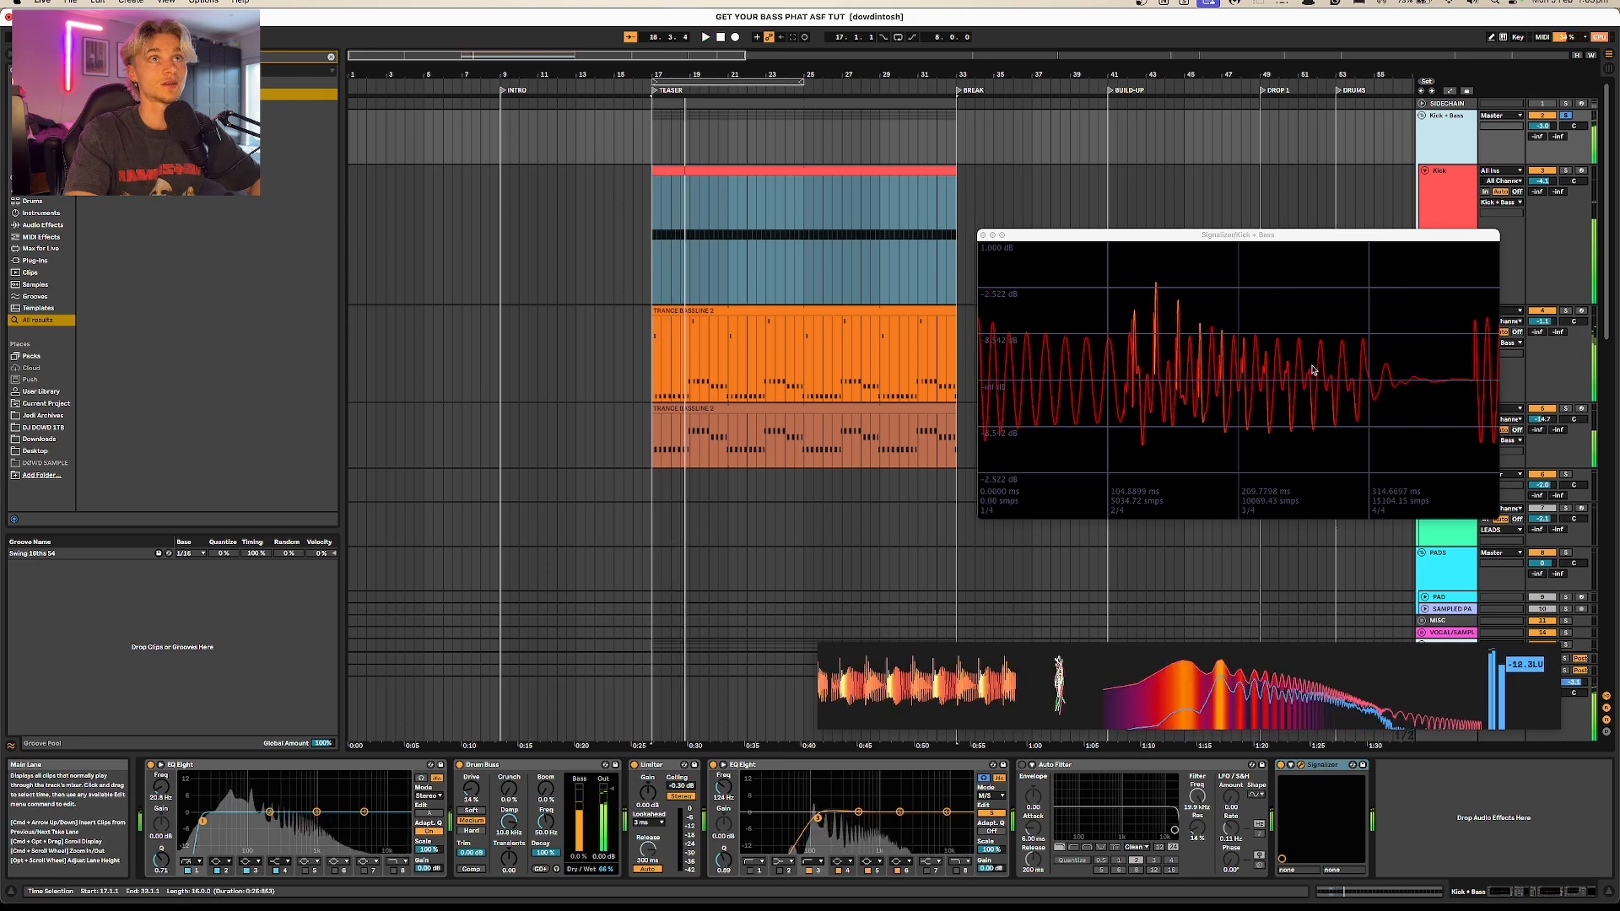
key("space")
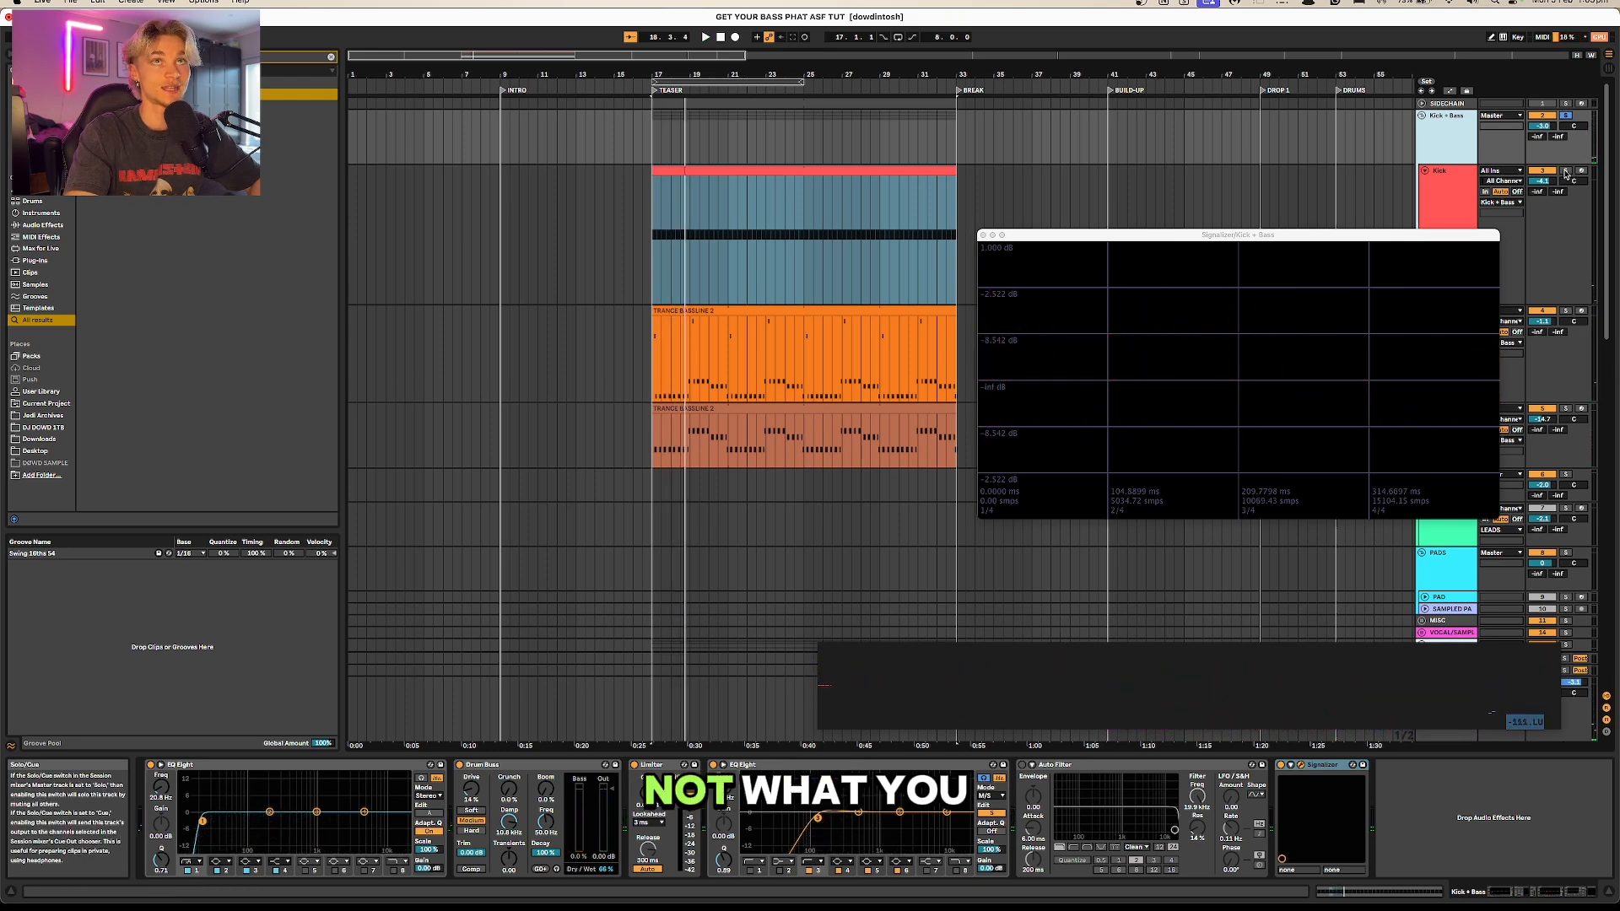
left_click(1438, 171)
left_click(1453, 155)
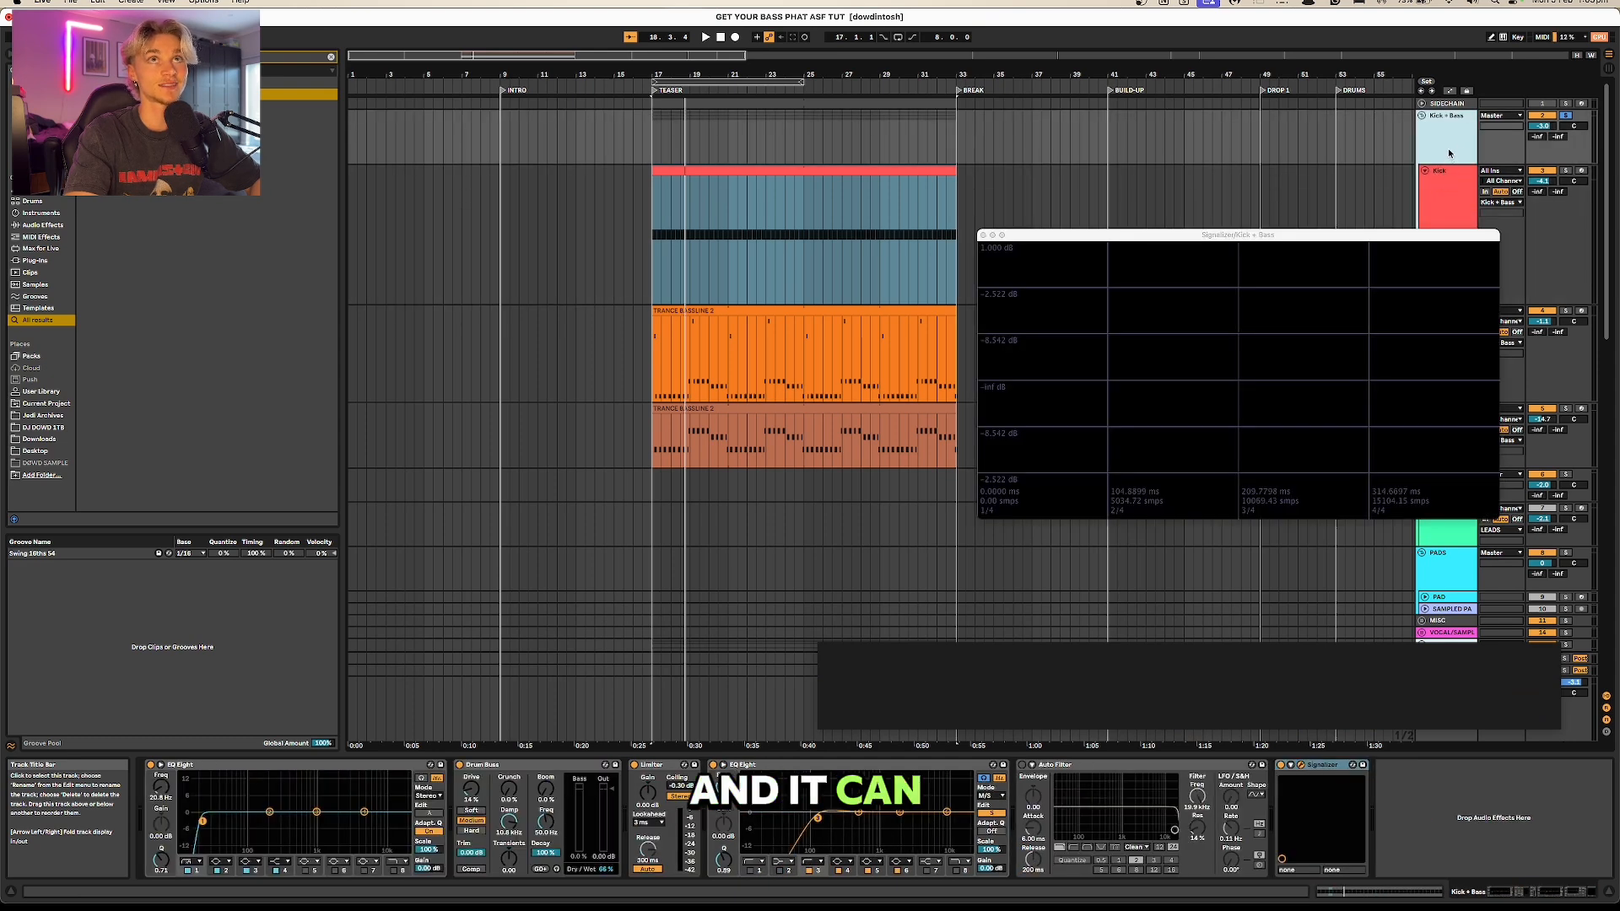
Step: Solo the Kick and the High Bass tracks in turn and compare their loudness in MiniMeters during playback
left_click(1566, 171)
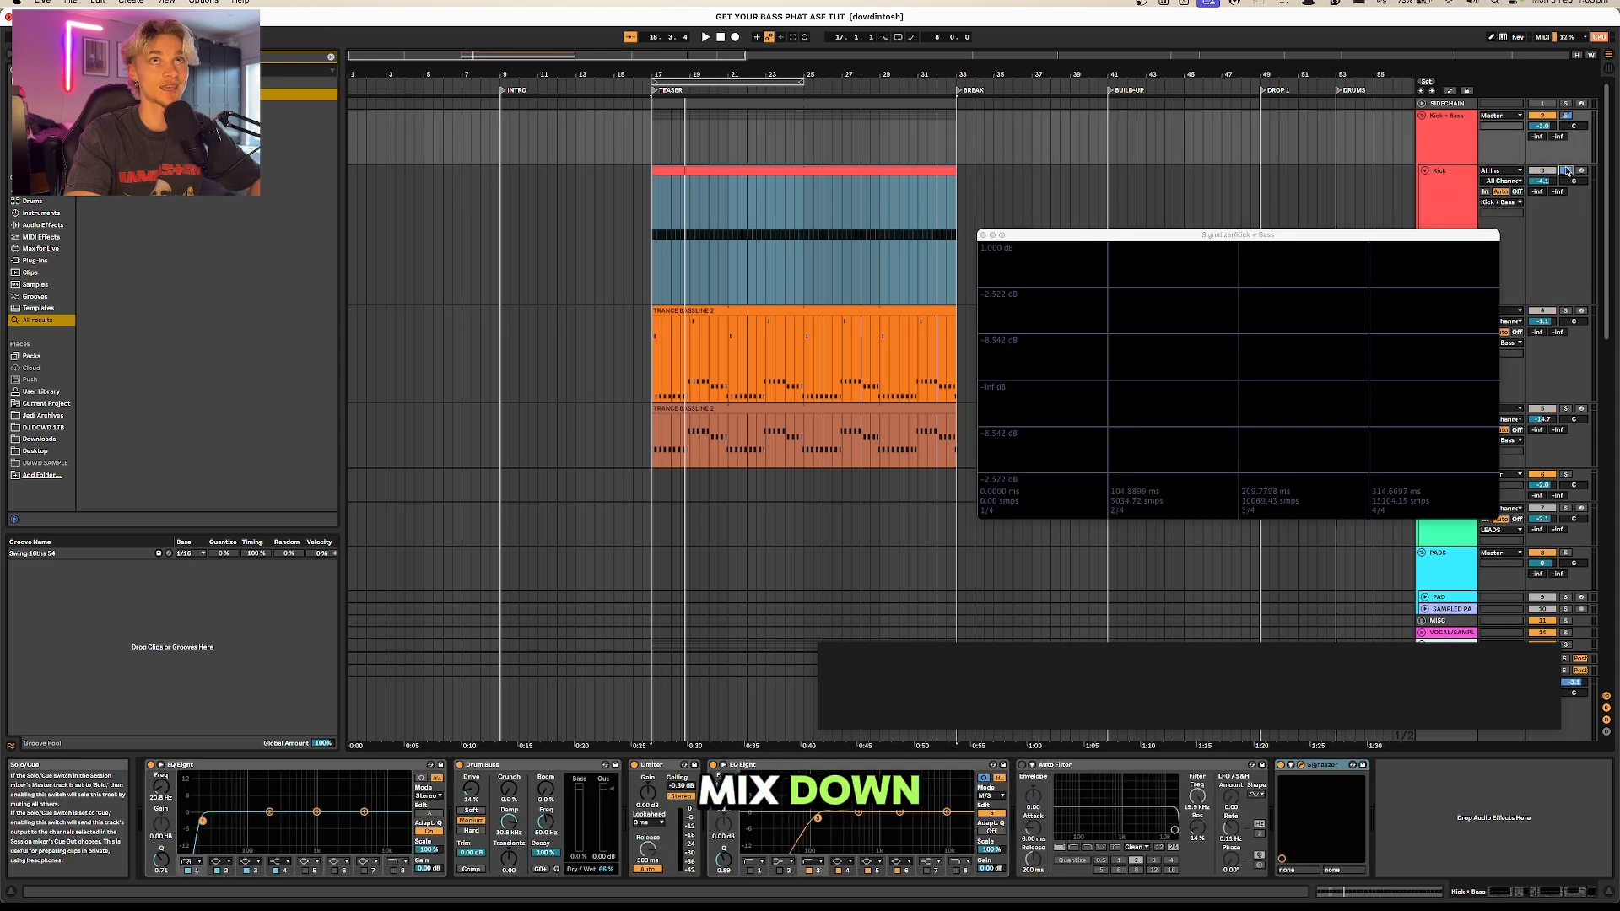
left_click(1443, 172)
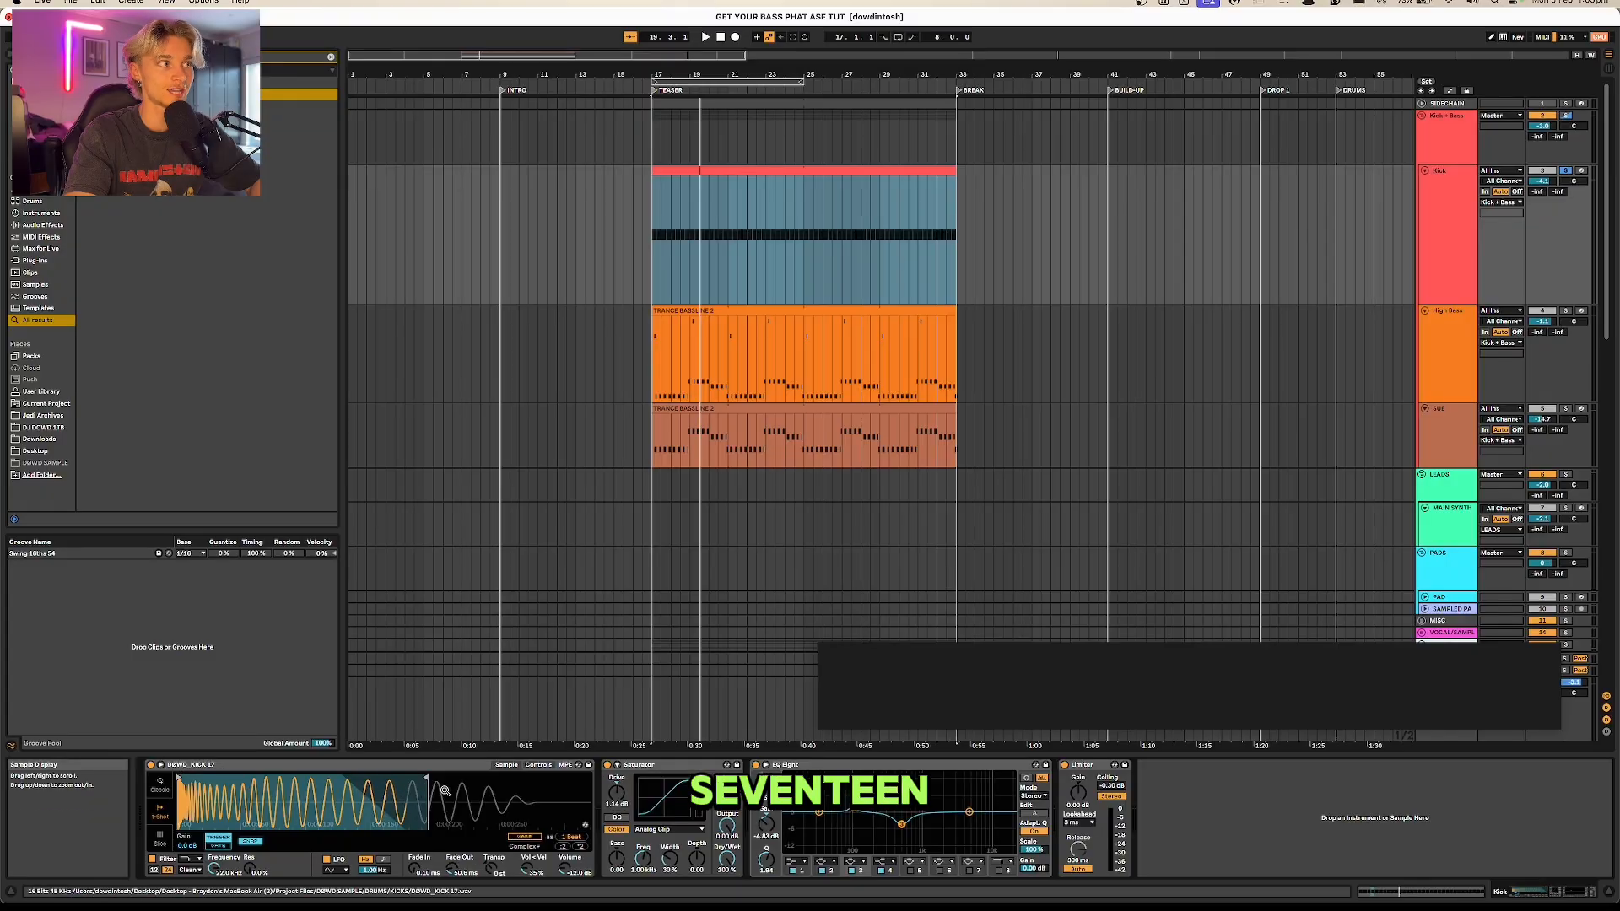
key("space")
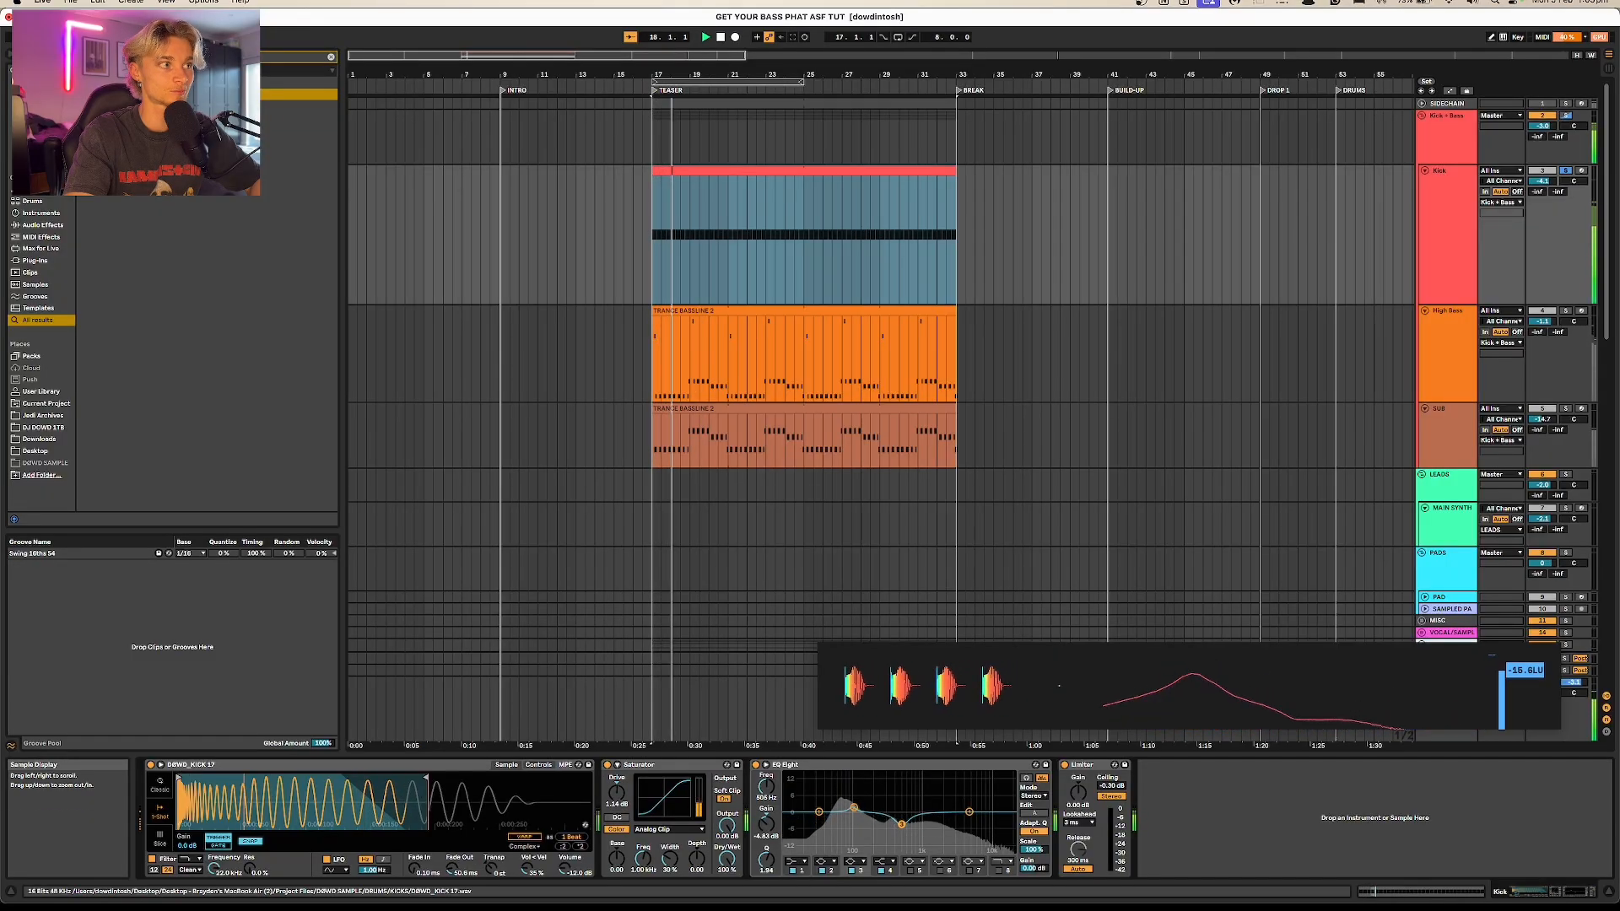
key("space")
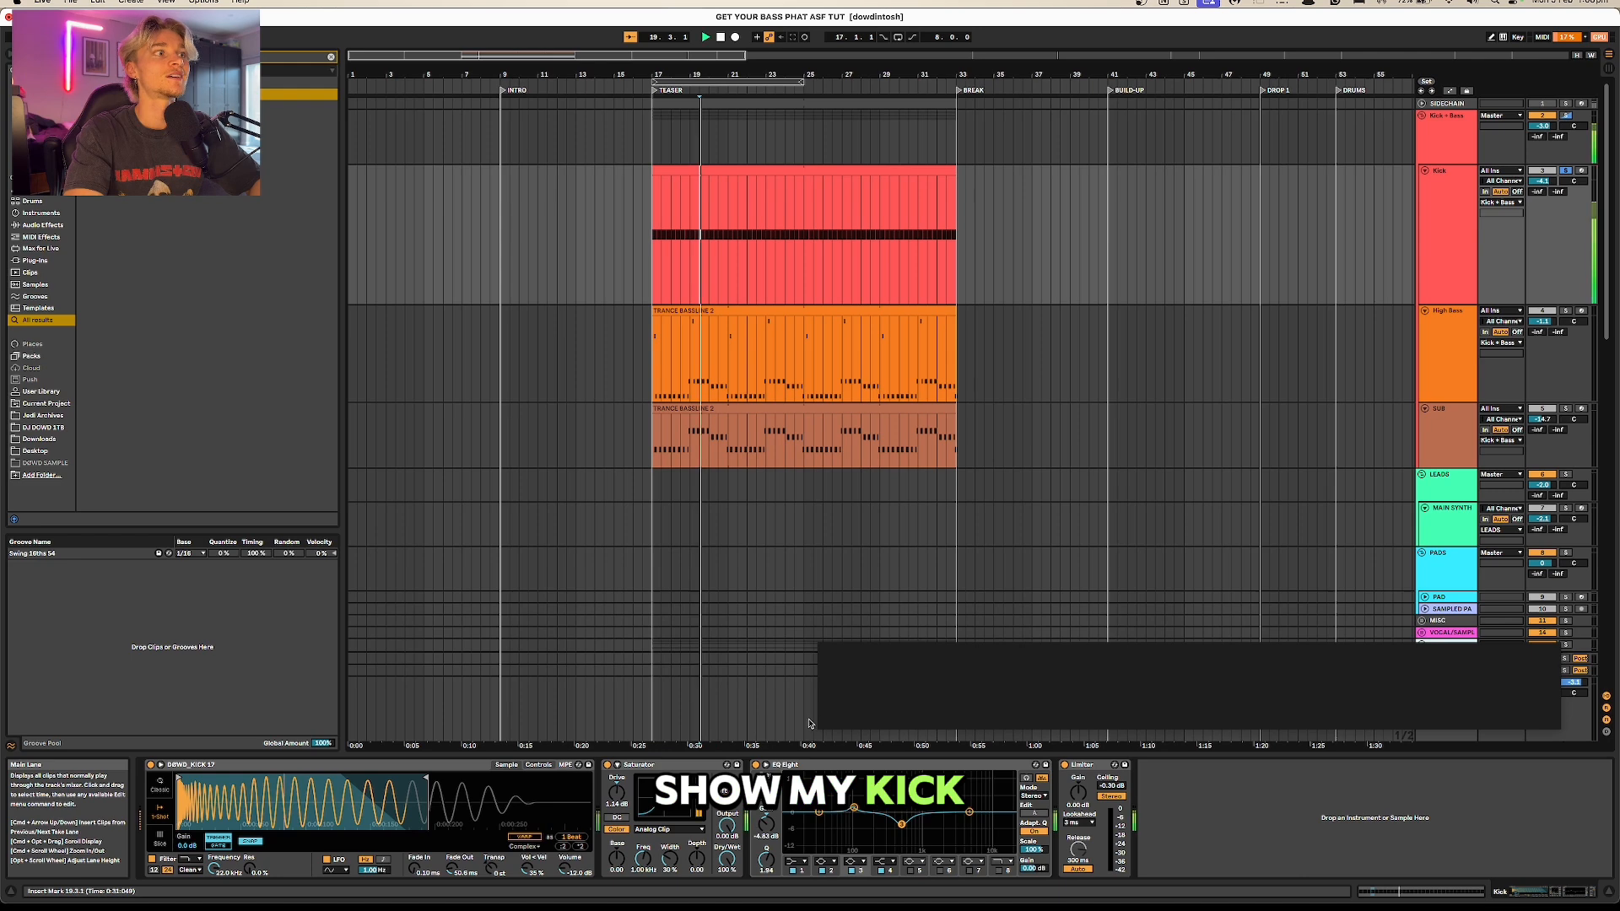
key("space")
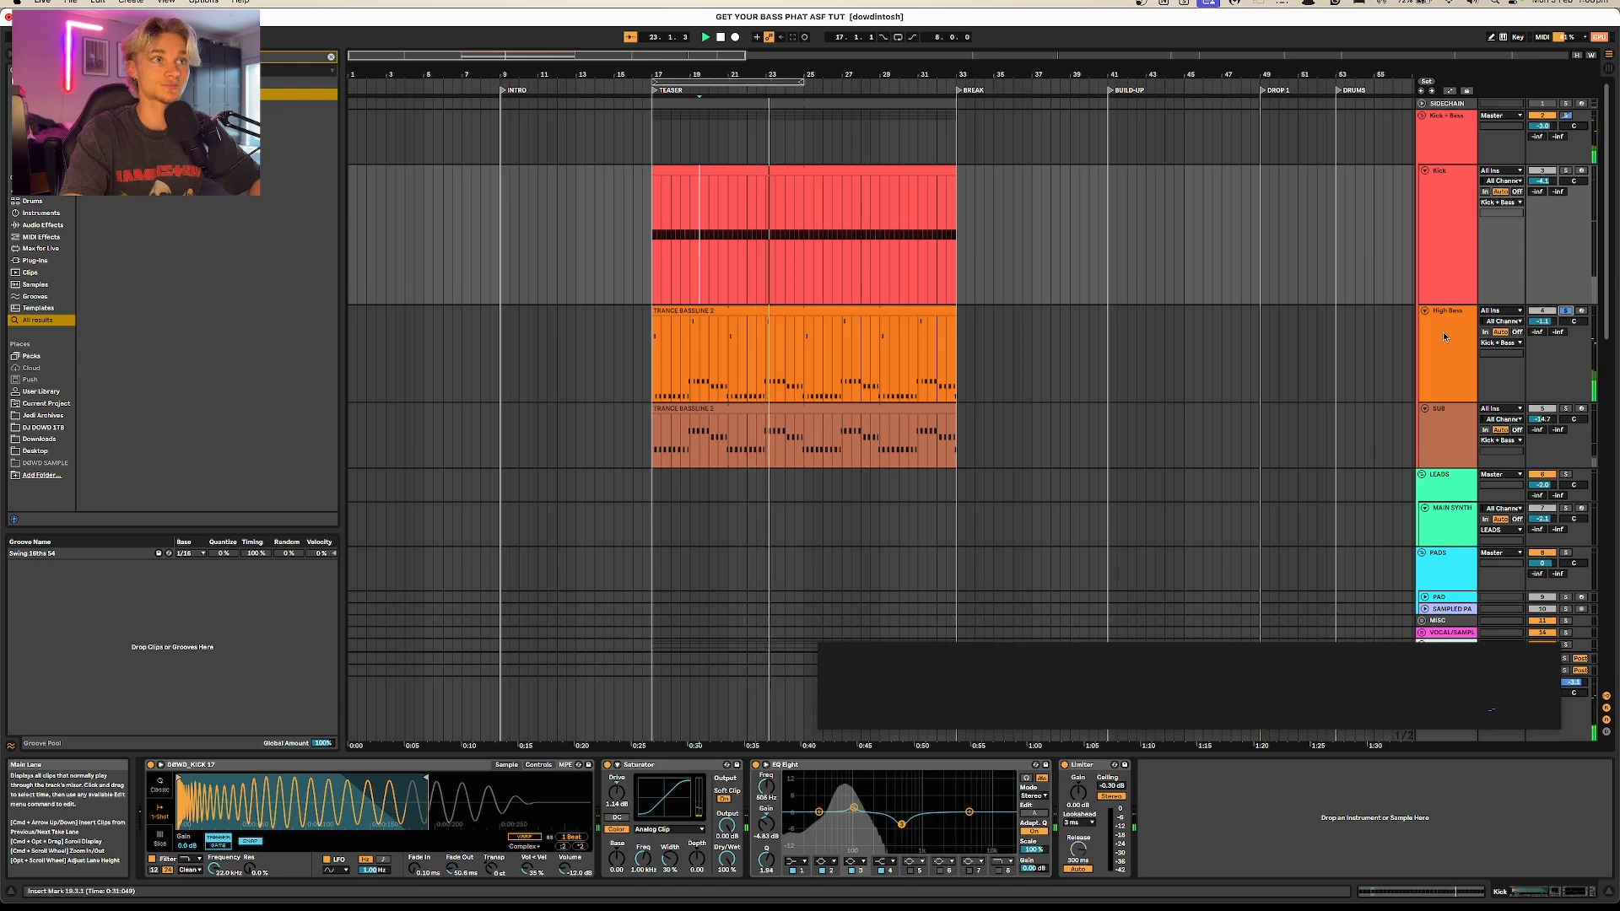
key("space")
key("space")
Step: Solo the whole Kick + Bass group and check its combined waveform and loudness in MiniMeters during playback
left_click(1566, 116)
key("space")
key("space")
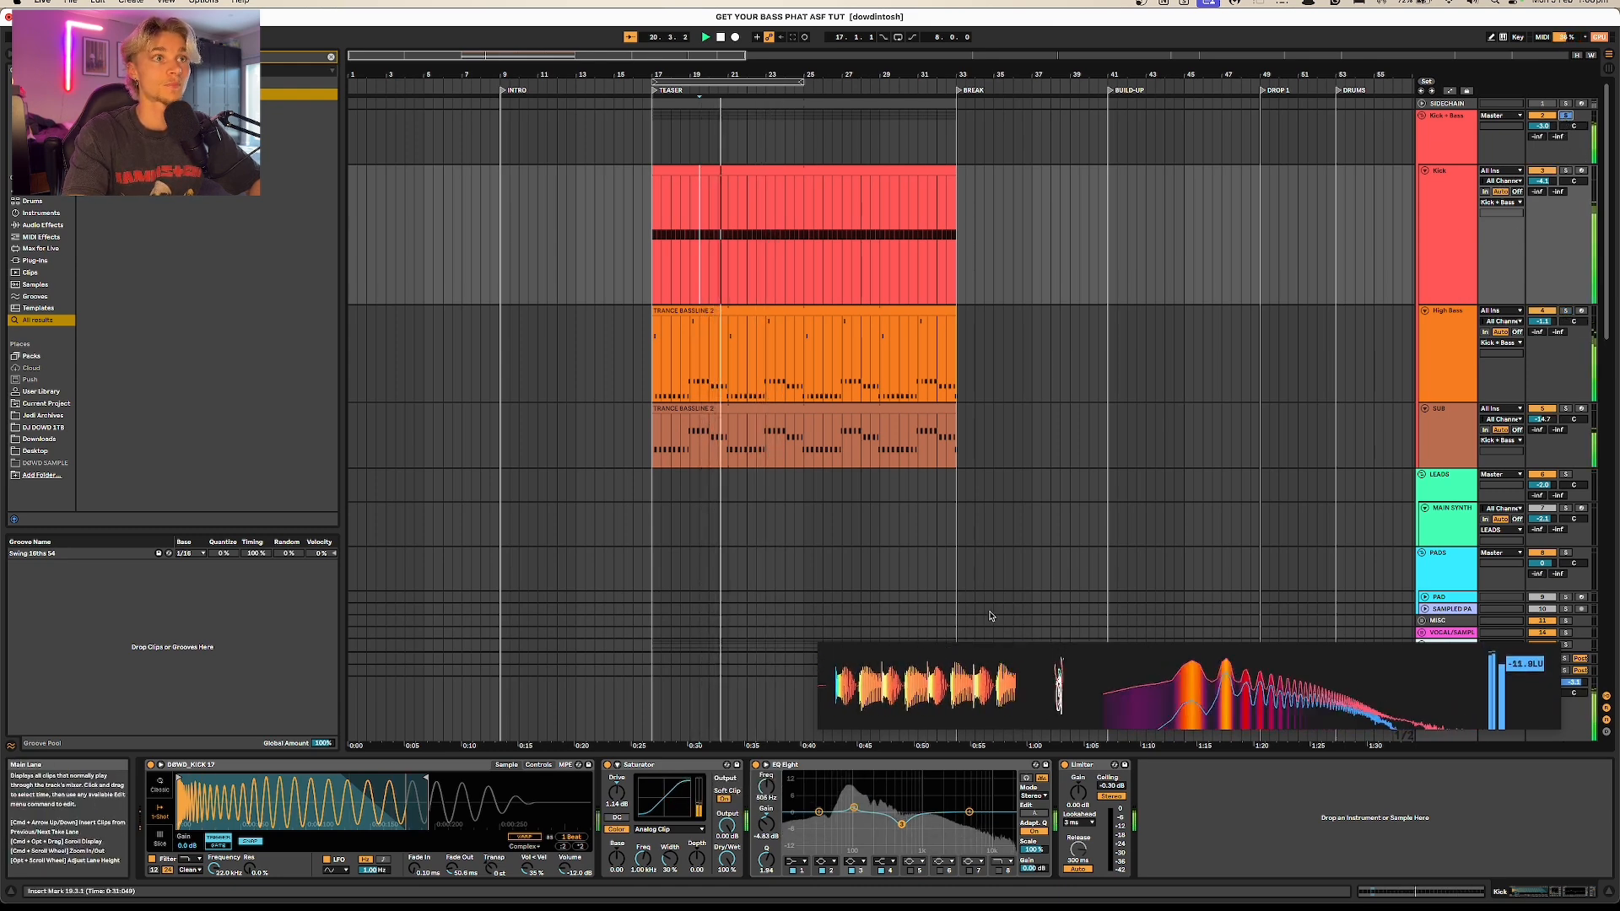
mouse_move(960, 710)
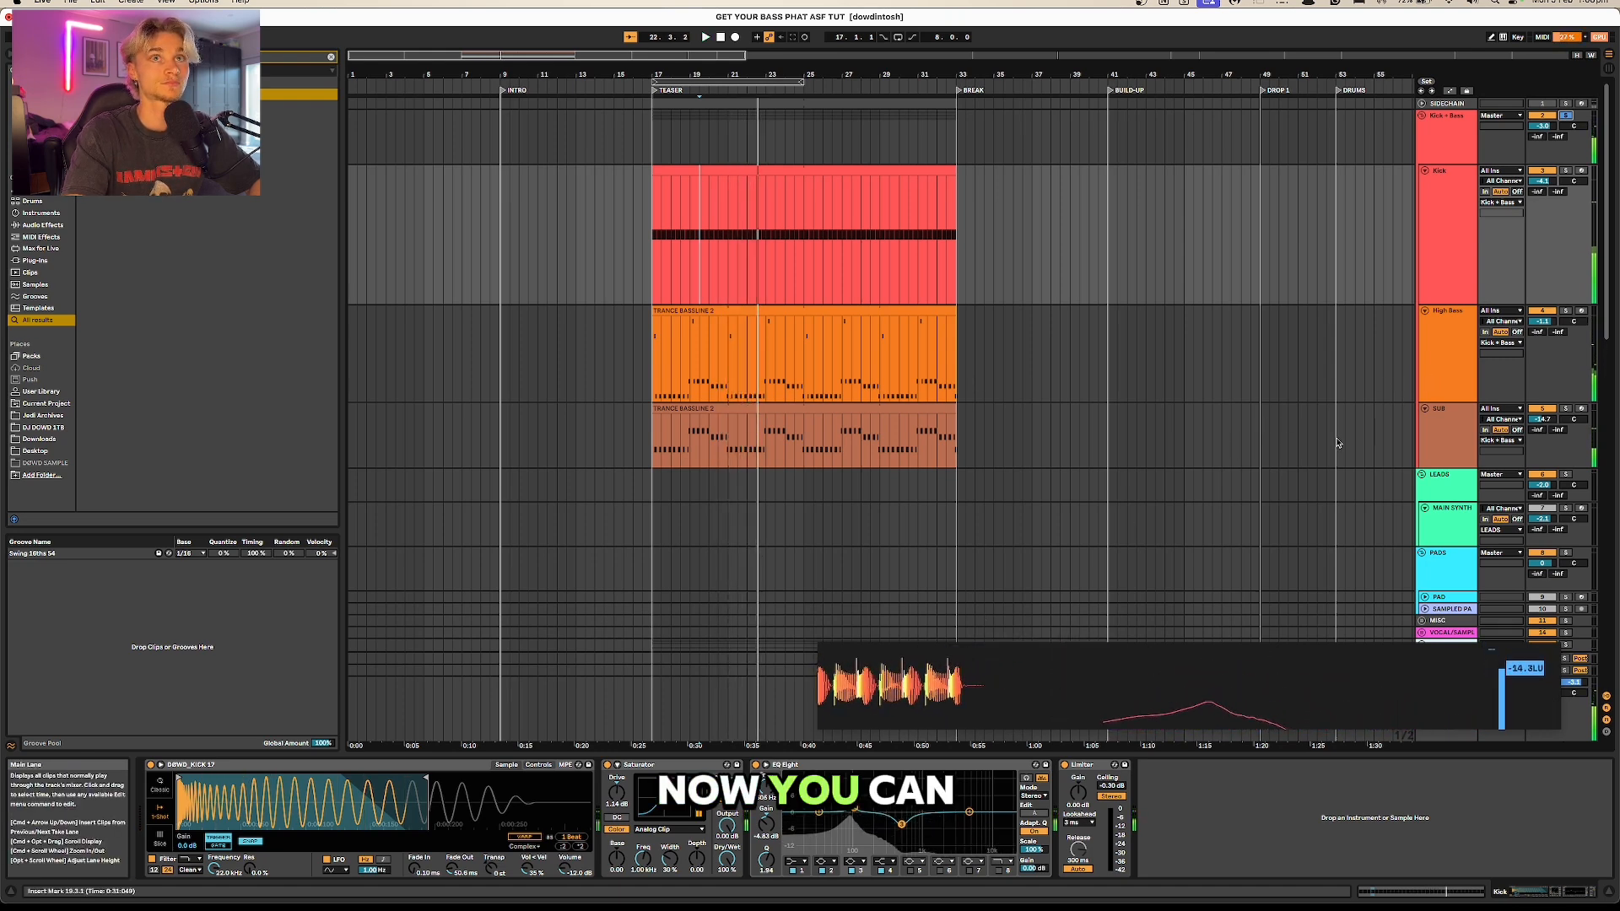
mouse_move(908, 698)
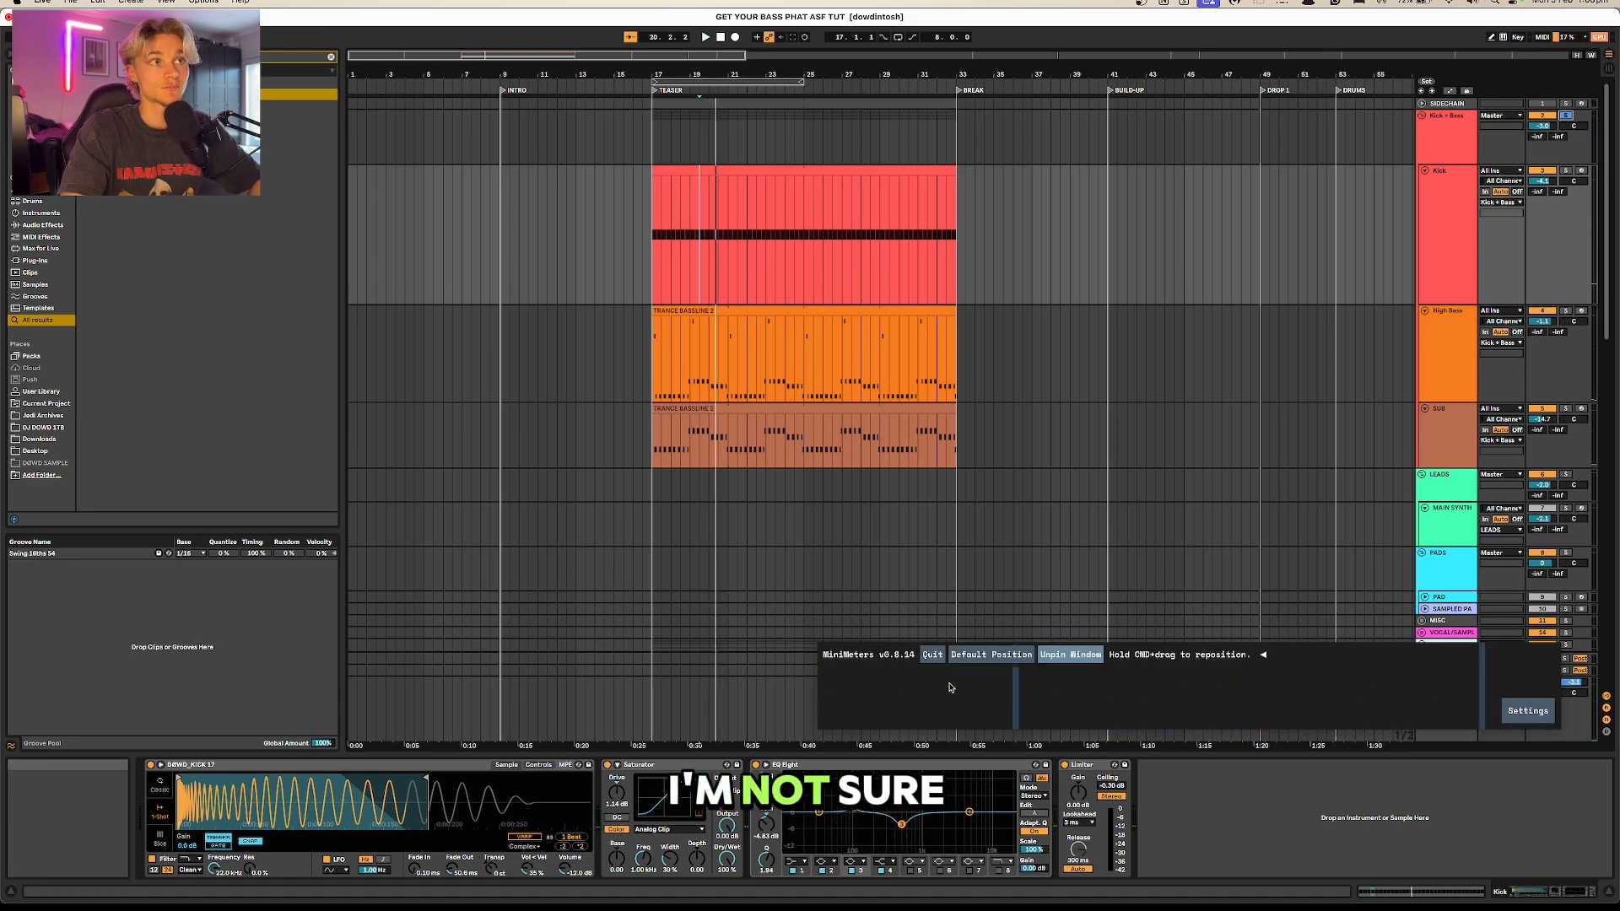
key("space")
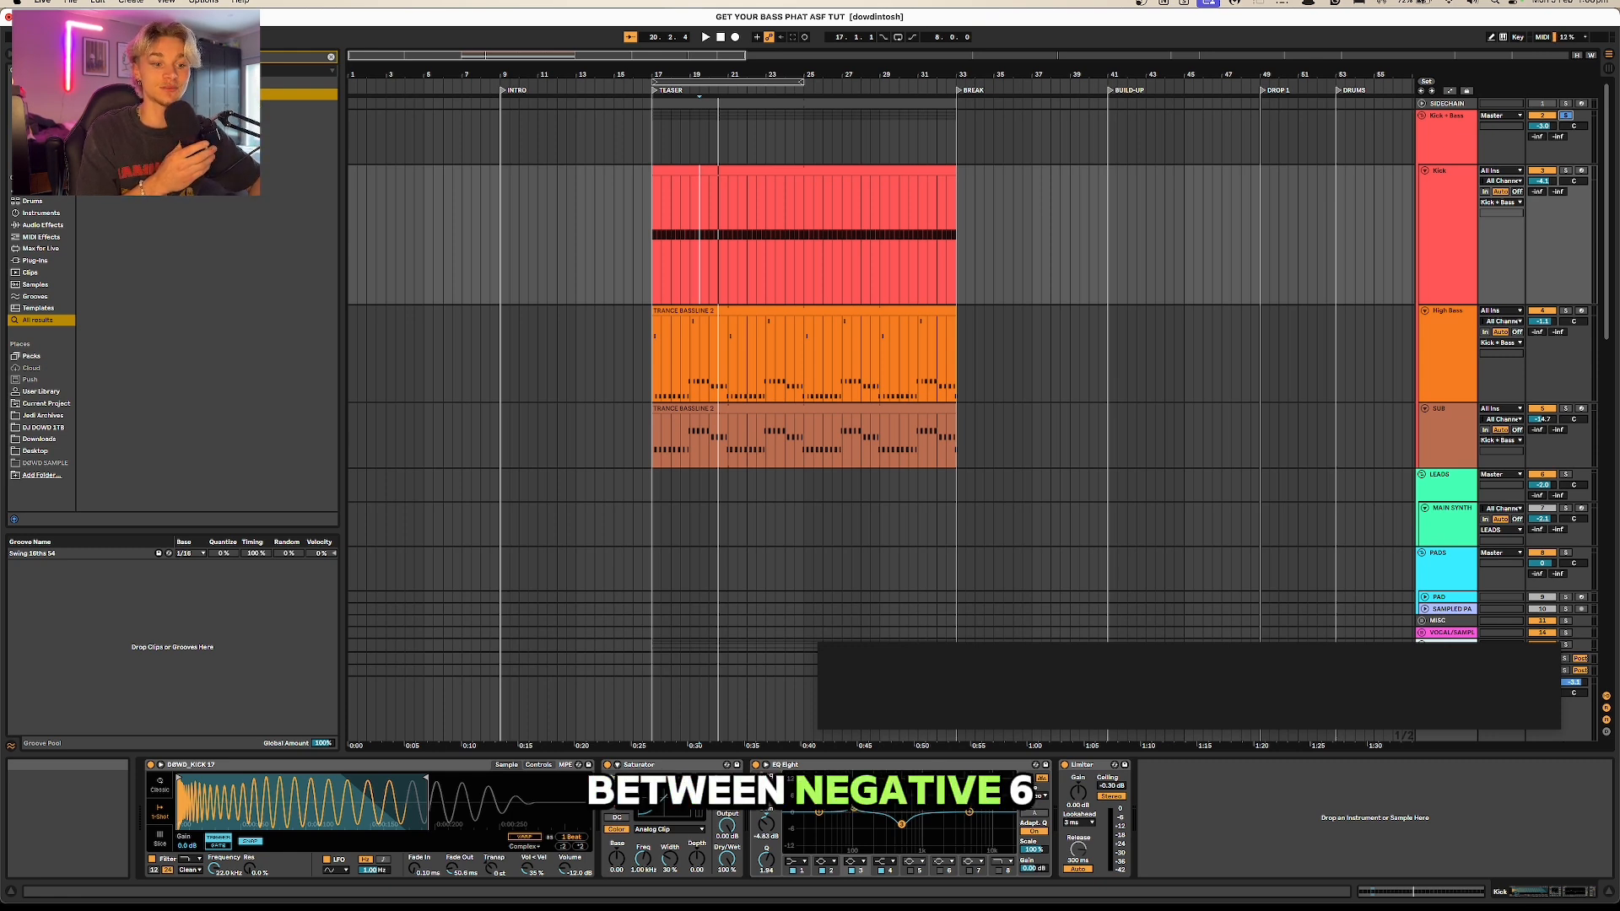
key("space")
key("space")
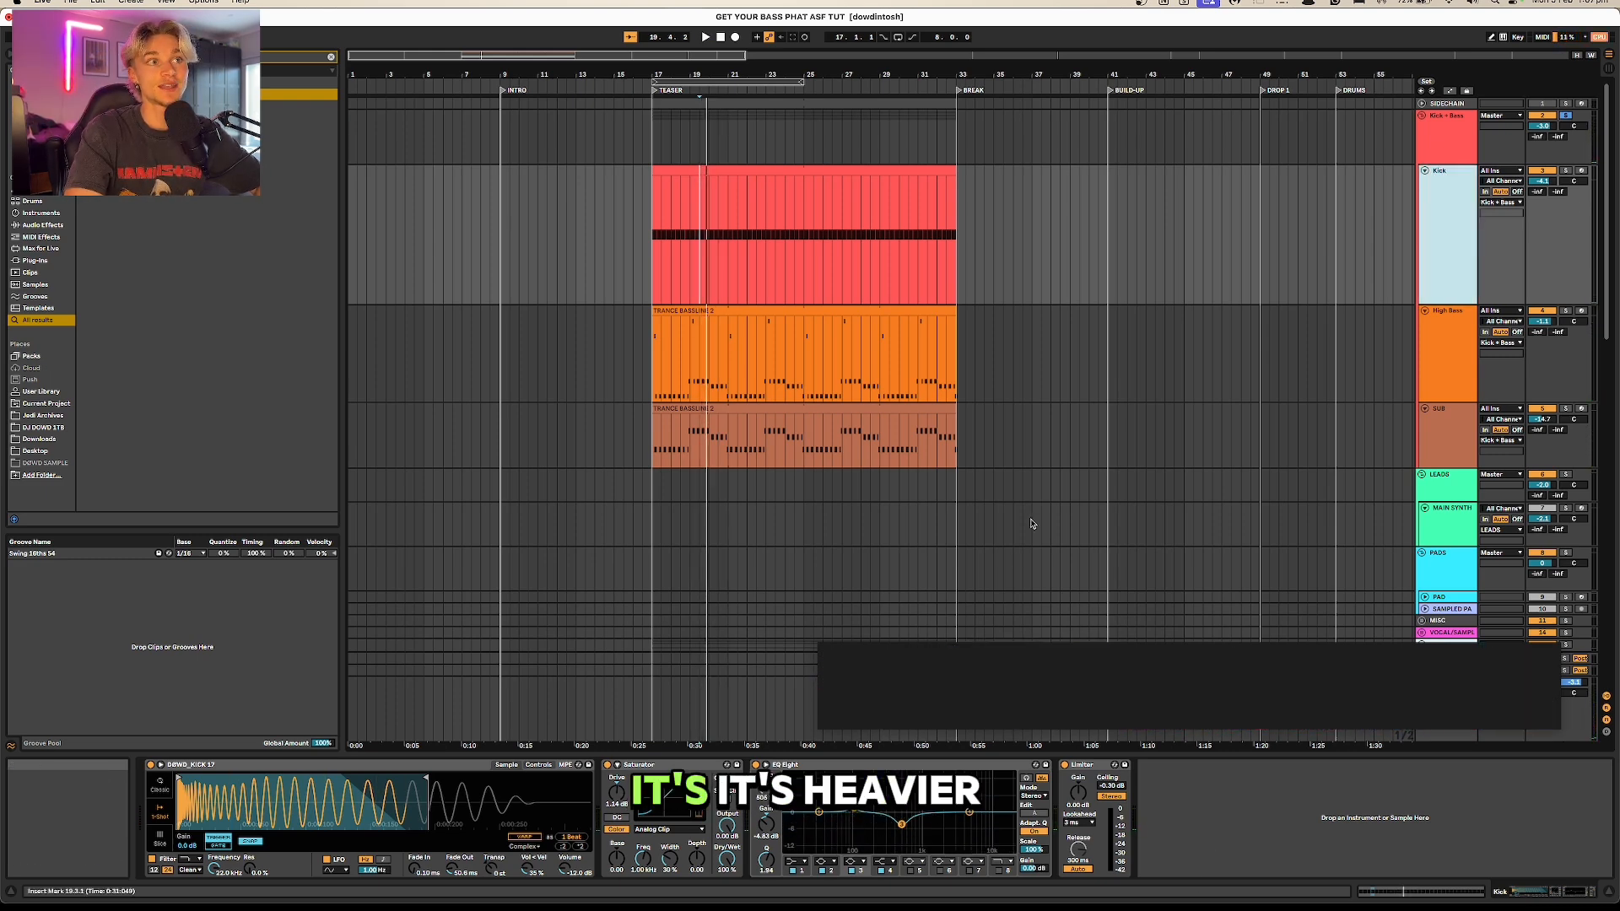
Step: Rebalance the Kick, High Bass and SUB track volumes during playback while watching the Kick + Bass waveform in Signalizer
left_click(1475, 348)
key("space")
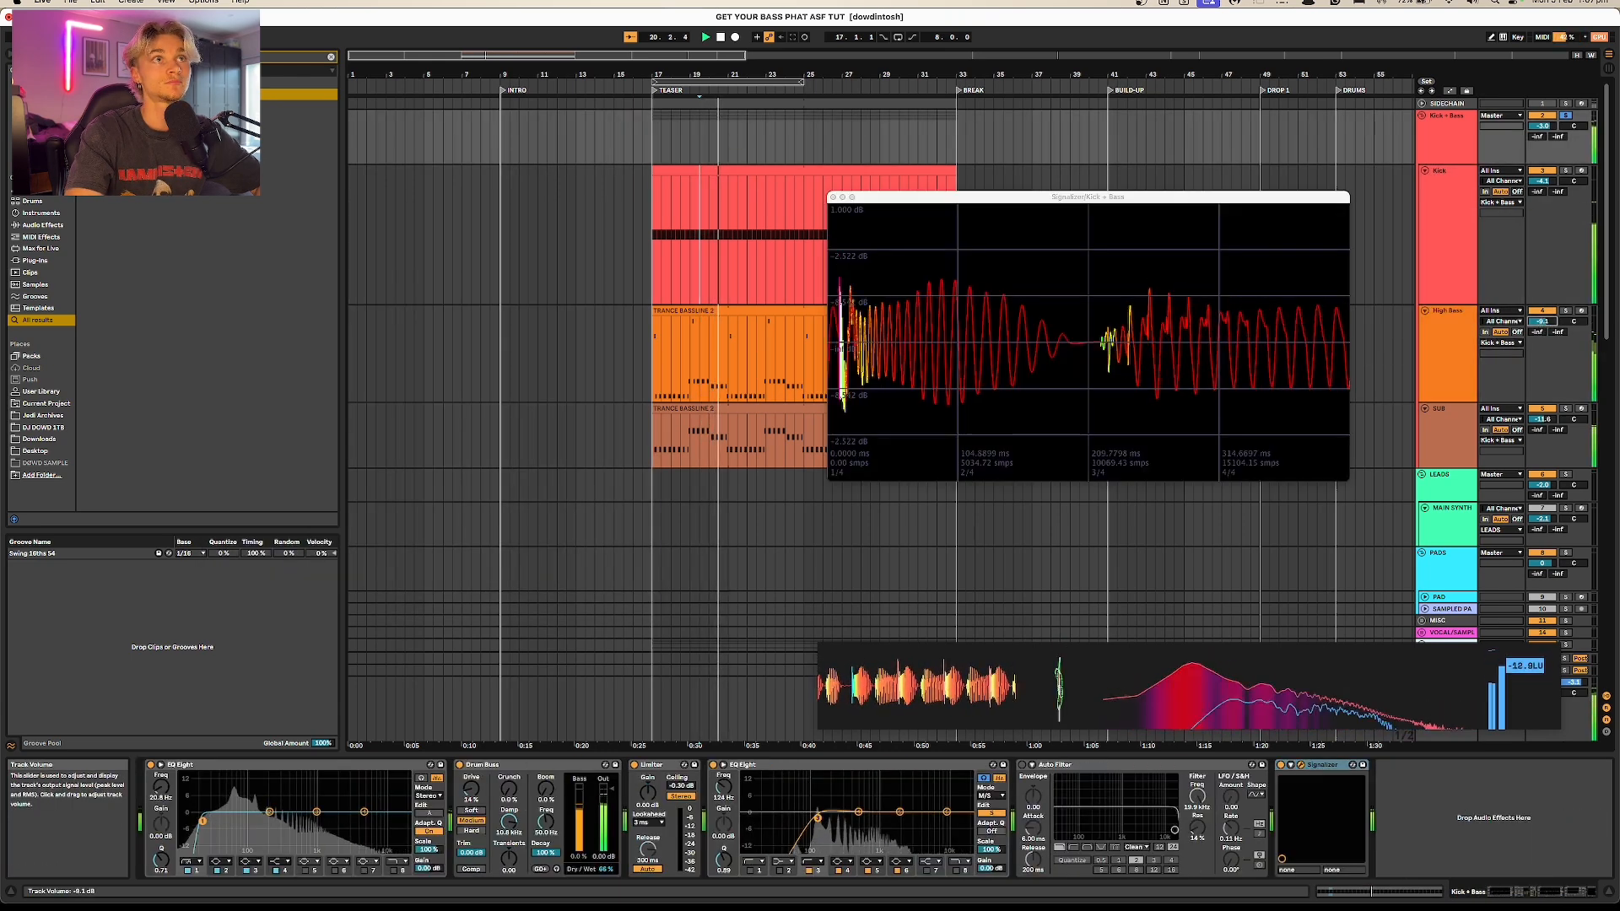
left_click_drag(1543, 321, 1543, 309)
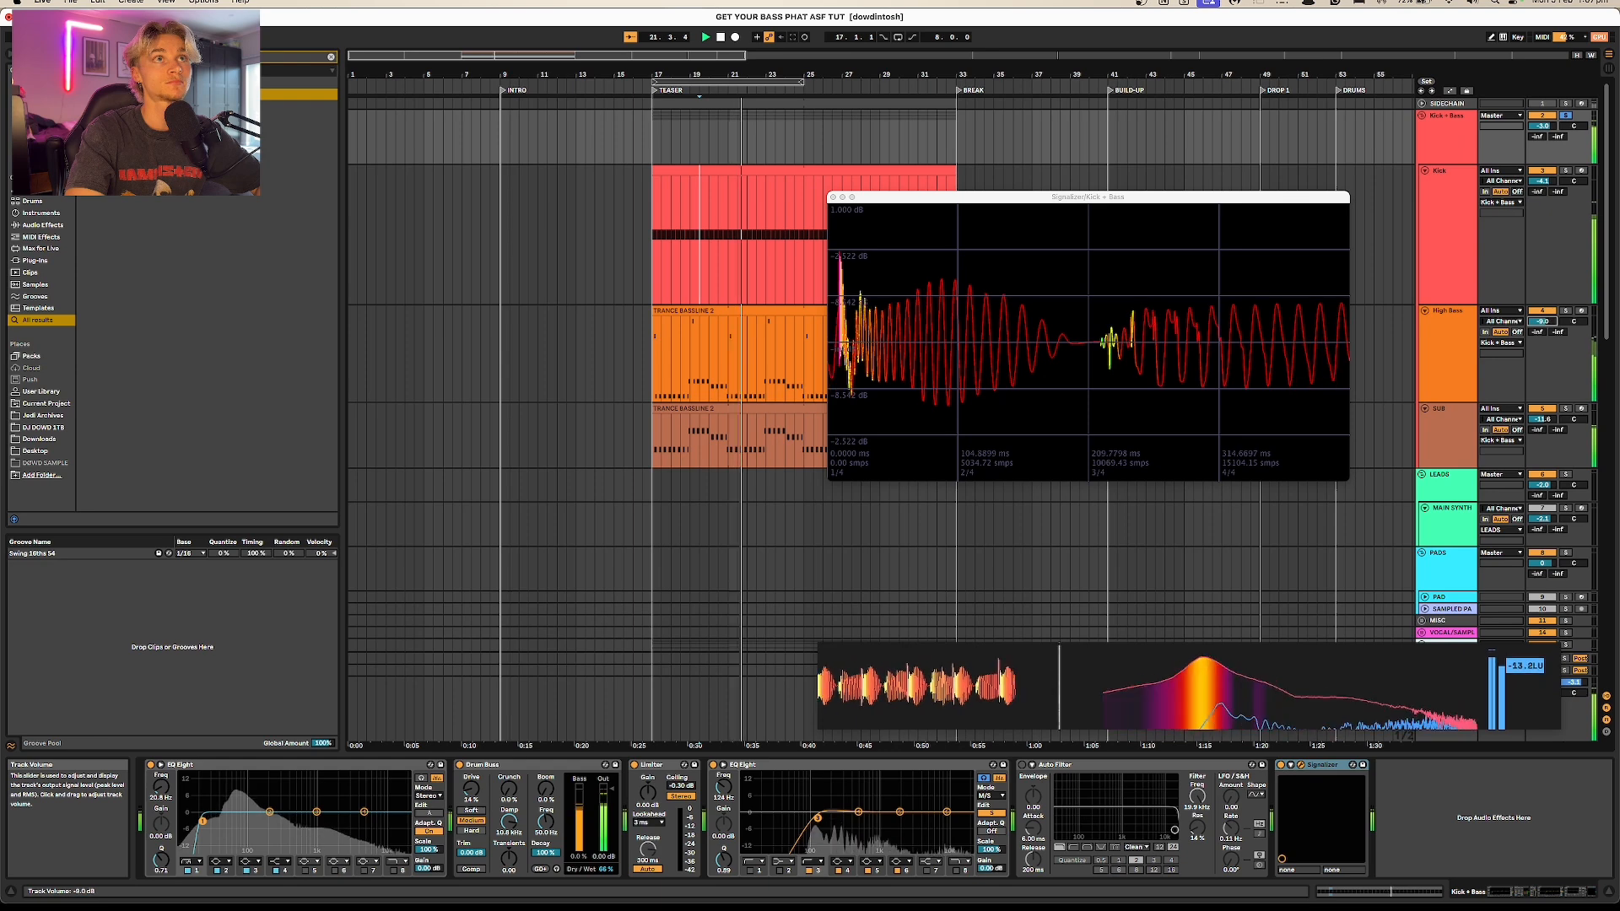
left_click_drag(1542, 419, 1542, 432)
left_click_drag(1542, 322, 1543, 307)
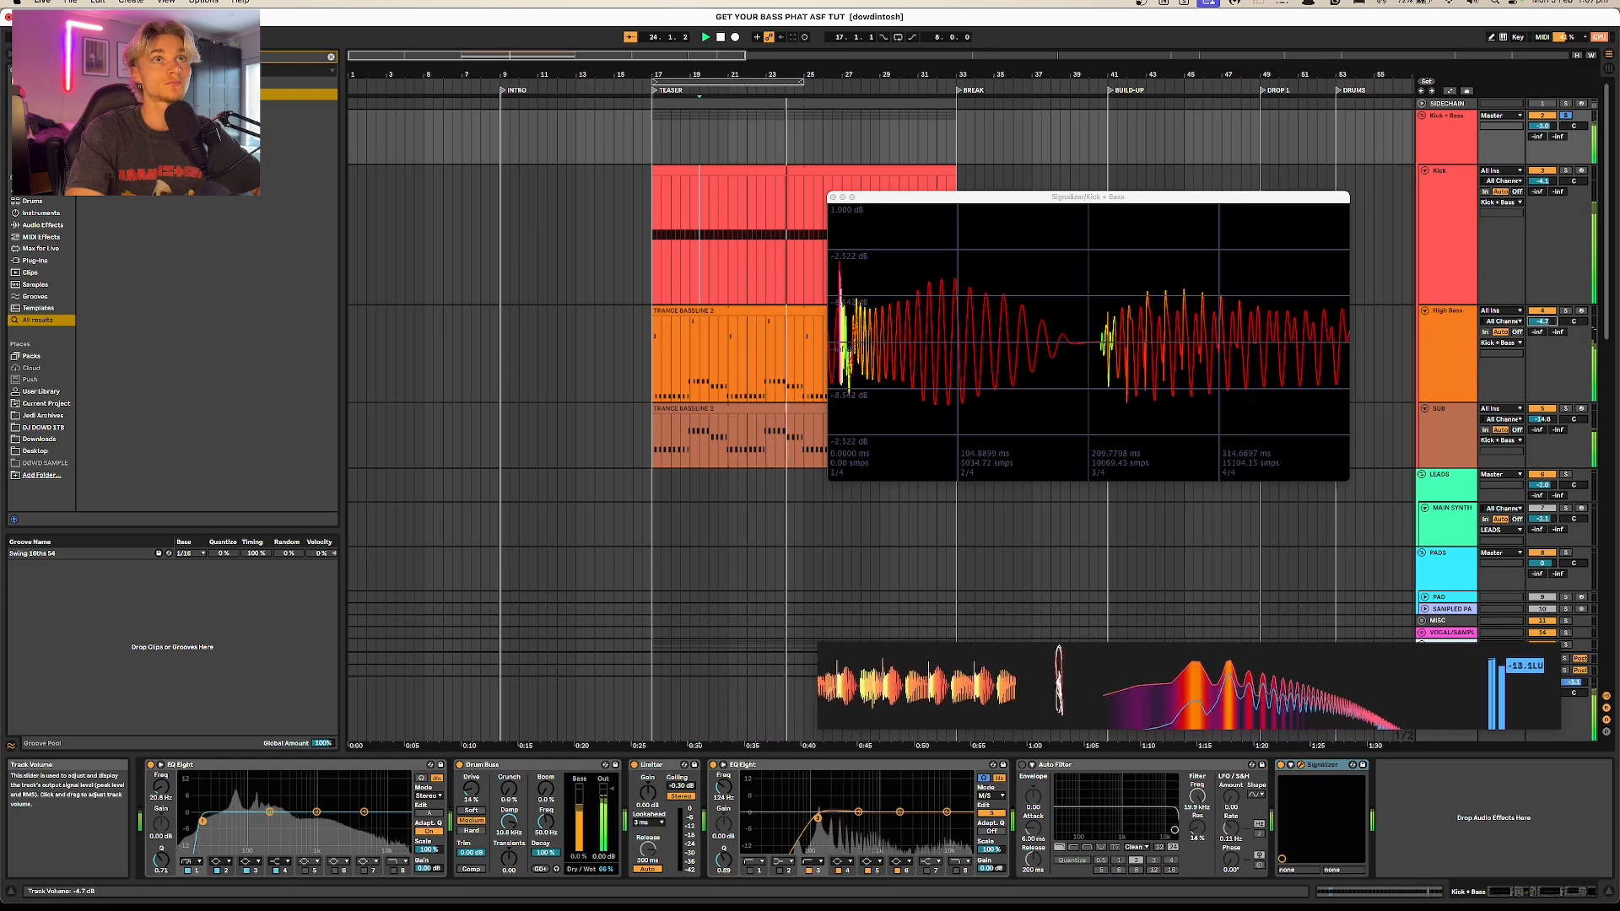
key("space")
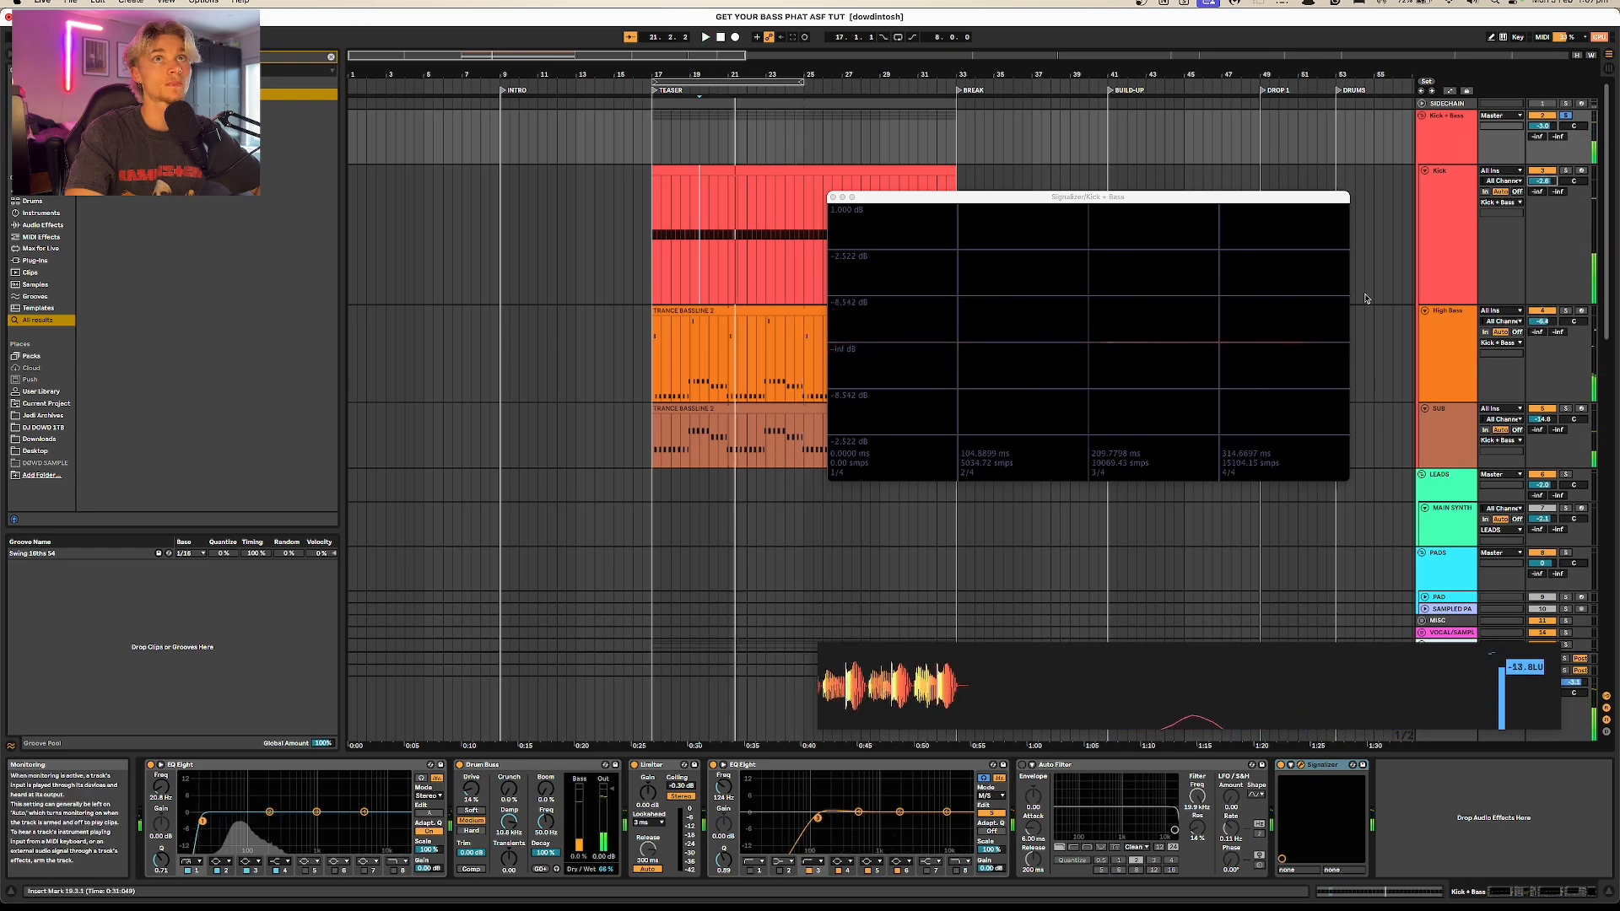
key("space")
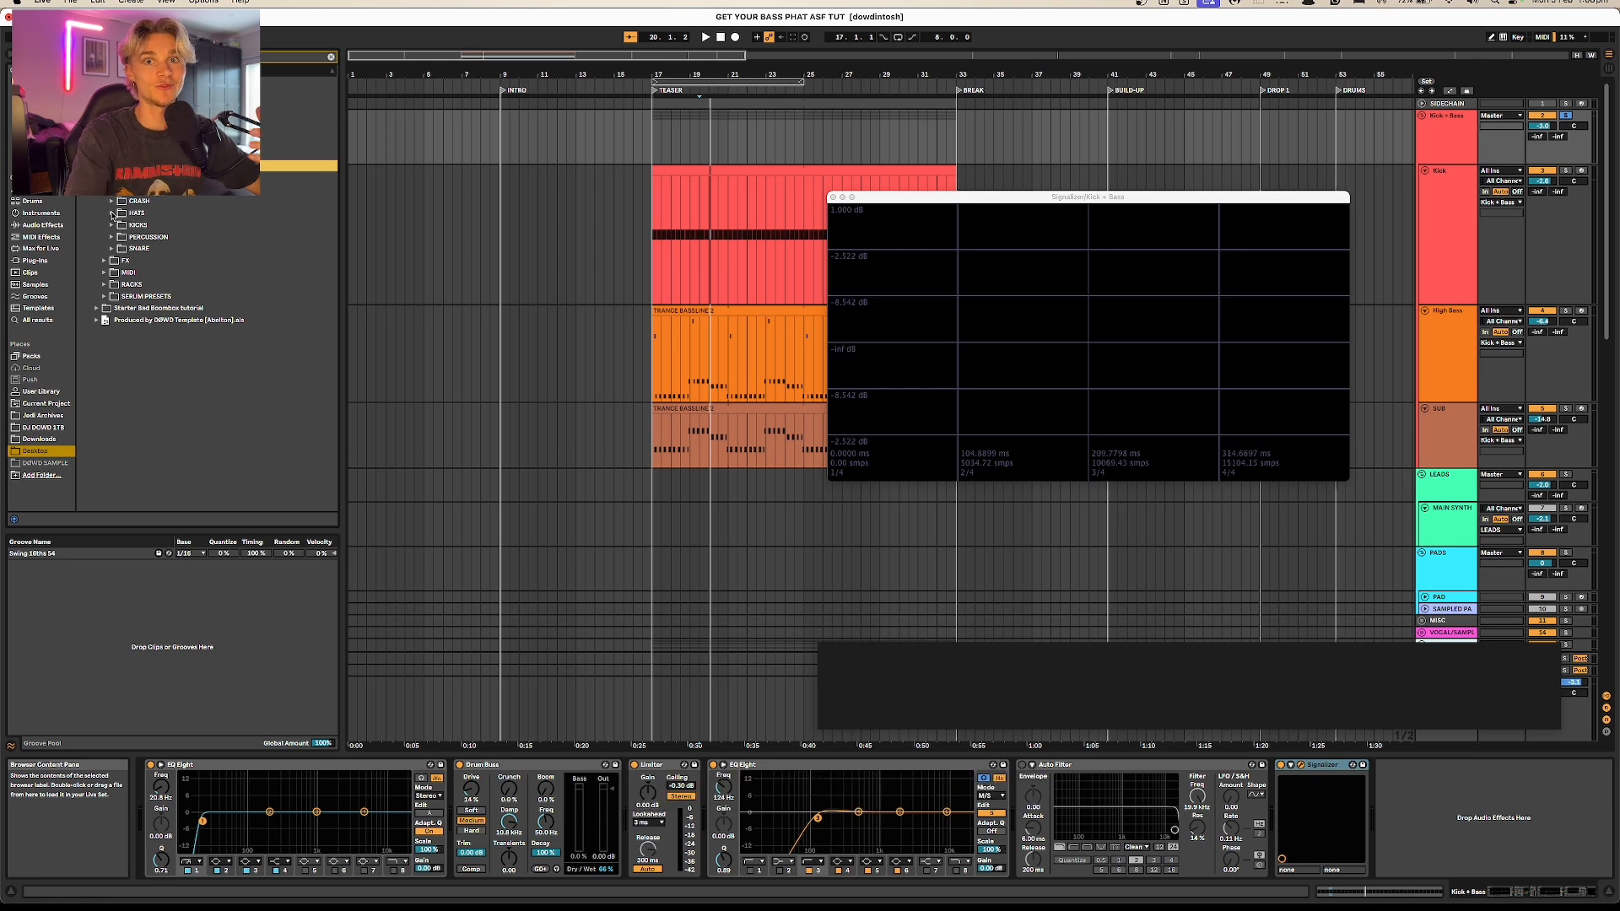
Step: Expand the KICKS sample folder and audition its kicks from DØWD_KICK 01 to 20, comparing DØWD_KICK 17 with 01
left_click(111, 224)
left_click(135, 237)
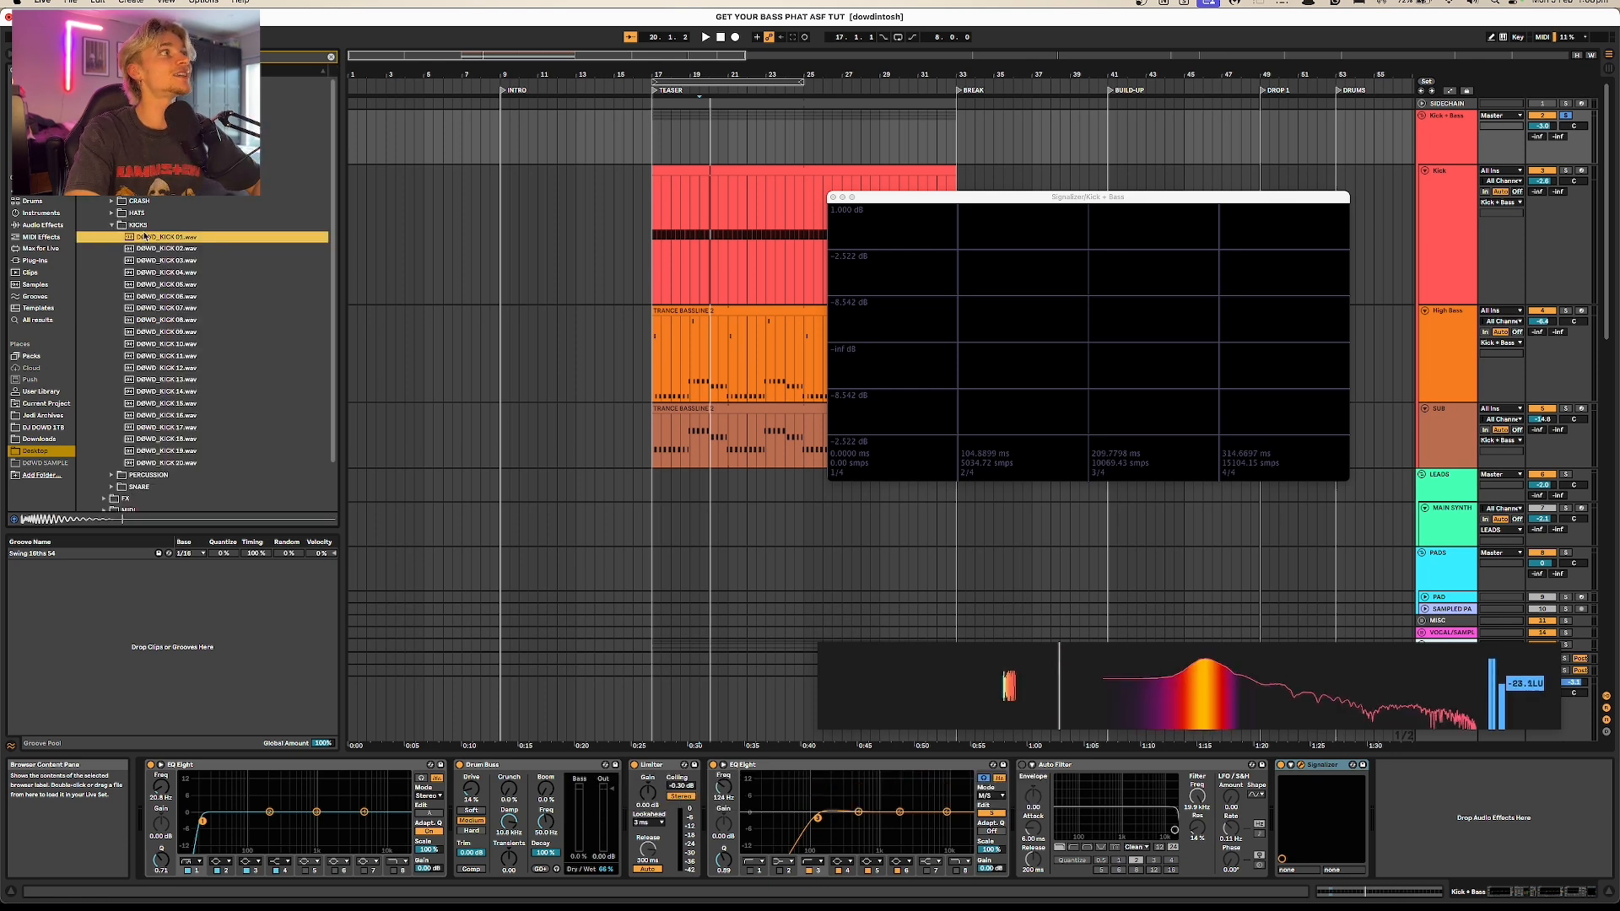
left_click(138, 248)
left_click(139, 258)
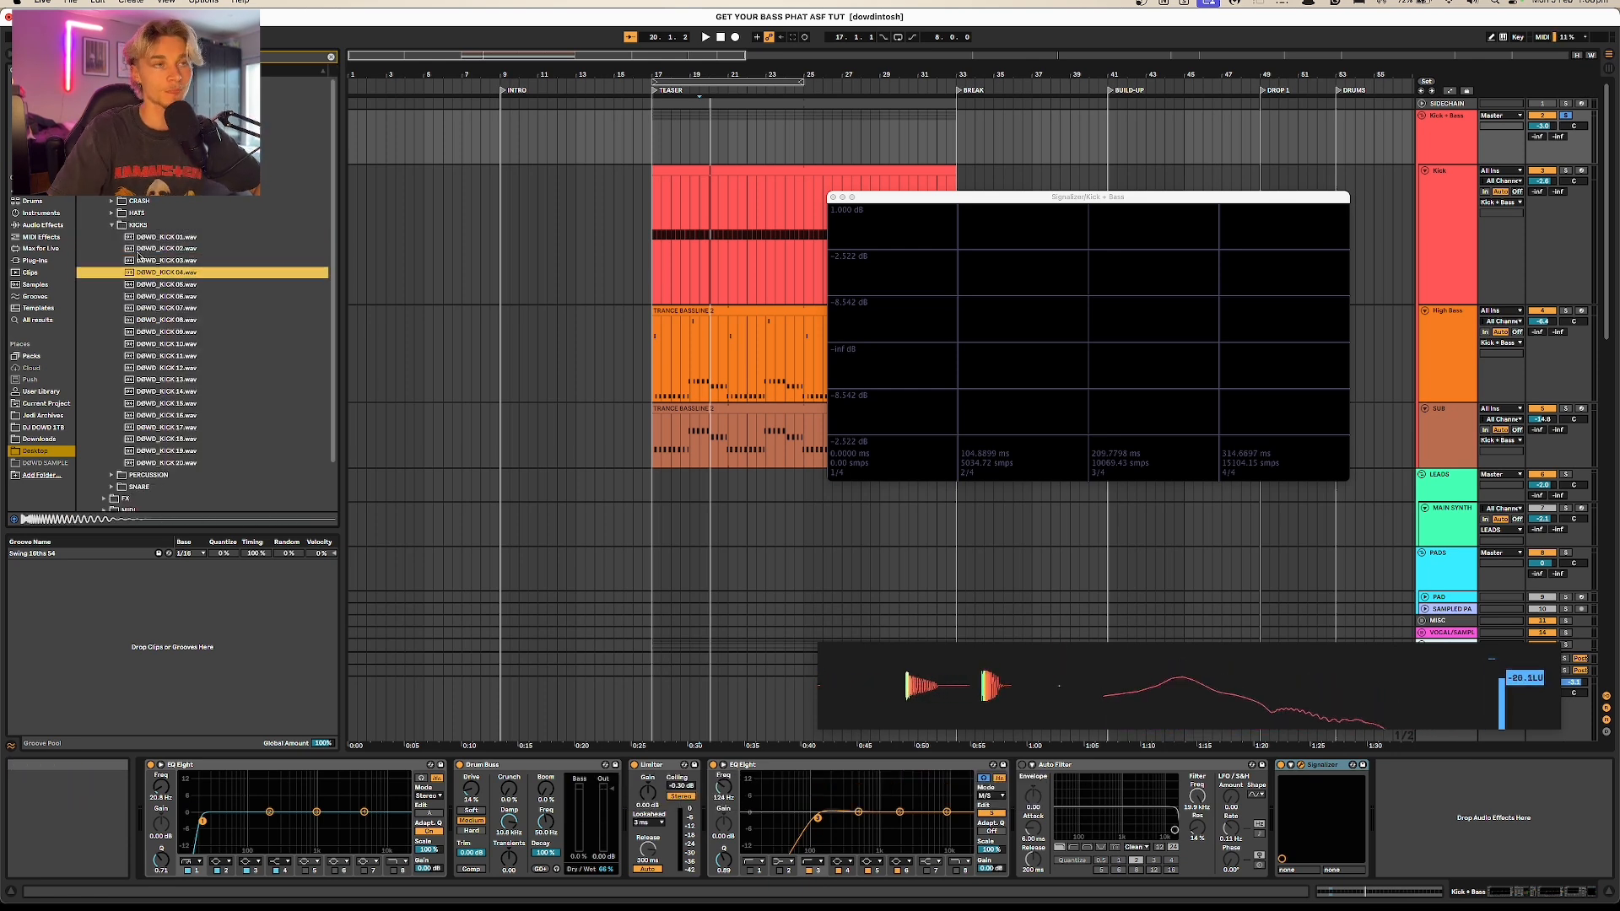
key("Down")
key("Down")
key("Down")
key("Down")
key("Down")
key("Down")
key("Down")
key("Down")
key("Down")
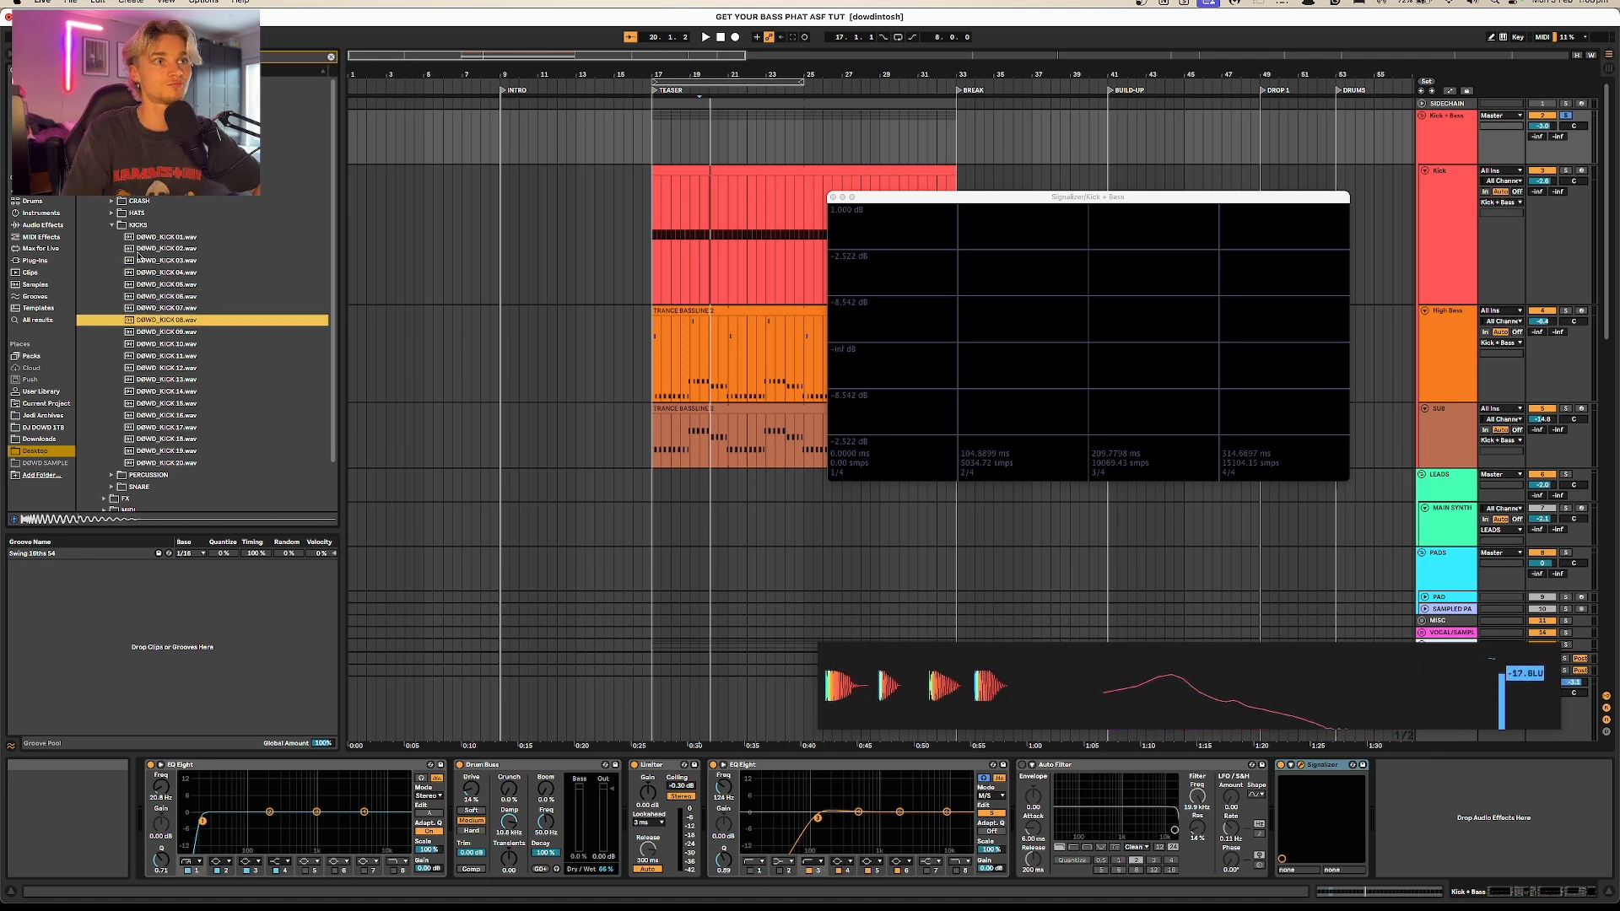
key("Down")
key("Down")
key("Down")
key("Down")
key("Down")
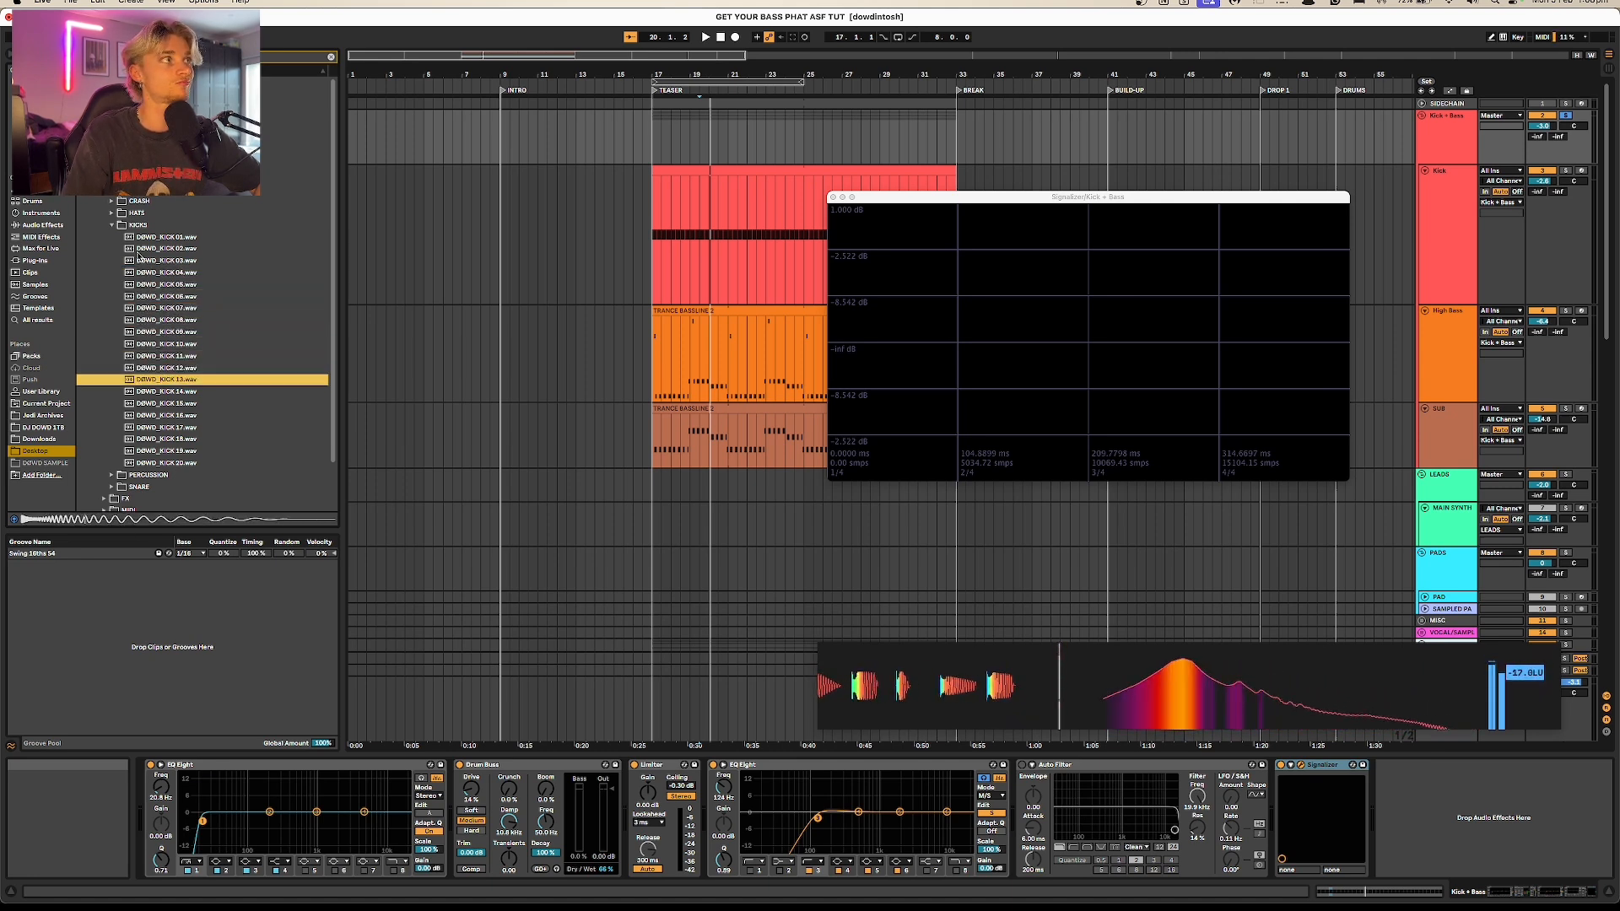
key("Down")
key("Down")
key("Down")
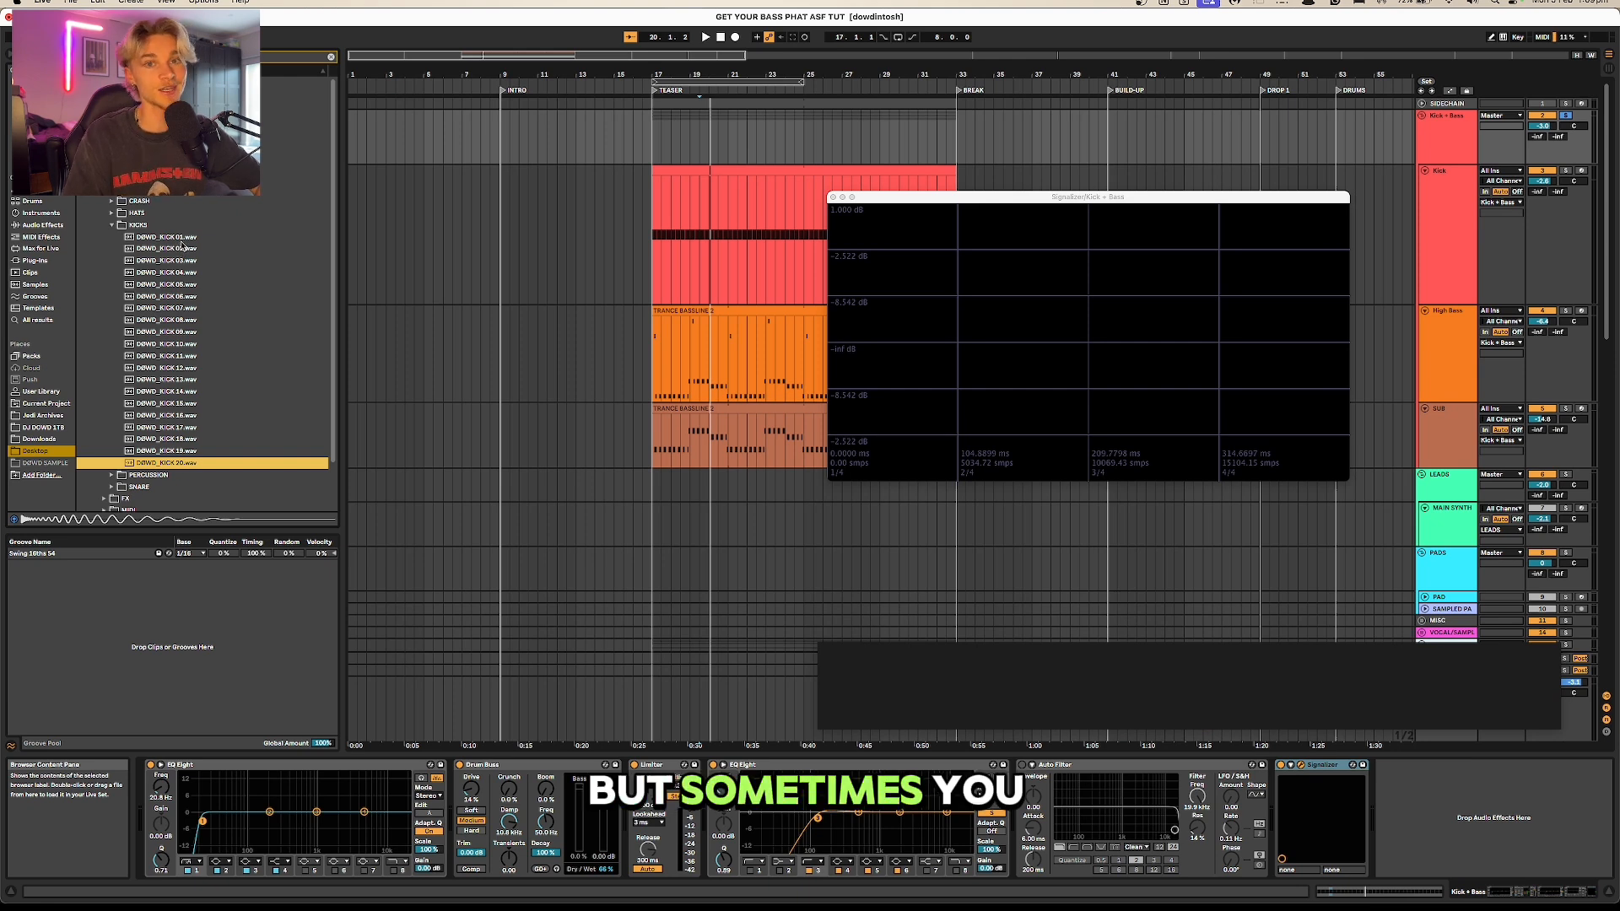
left_click(172, 427)
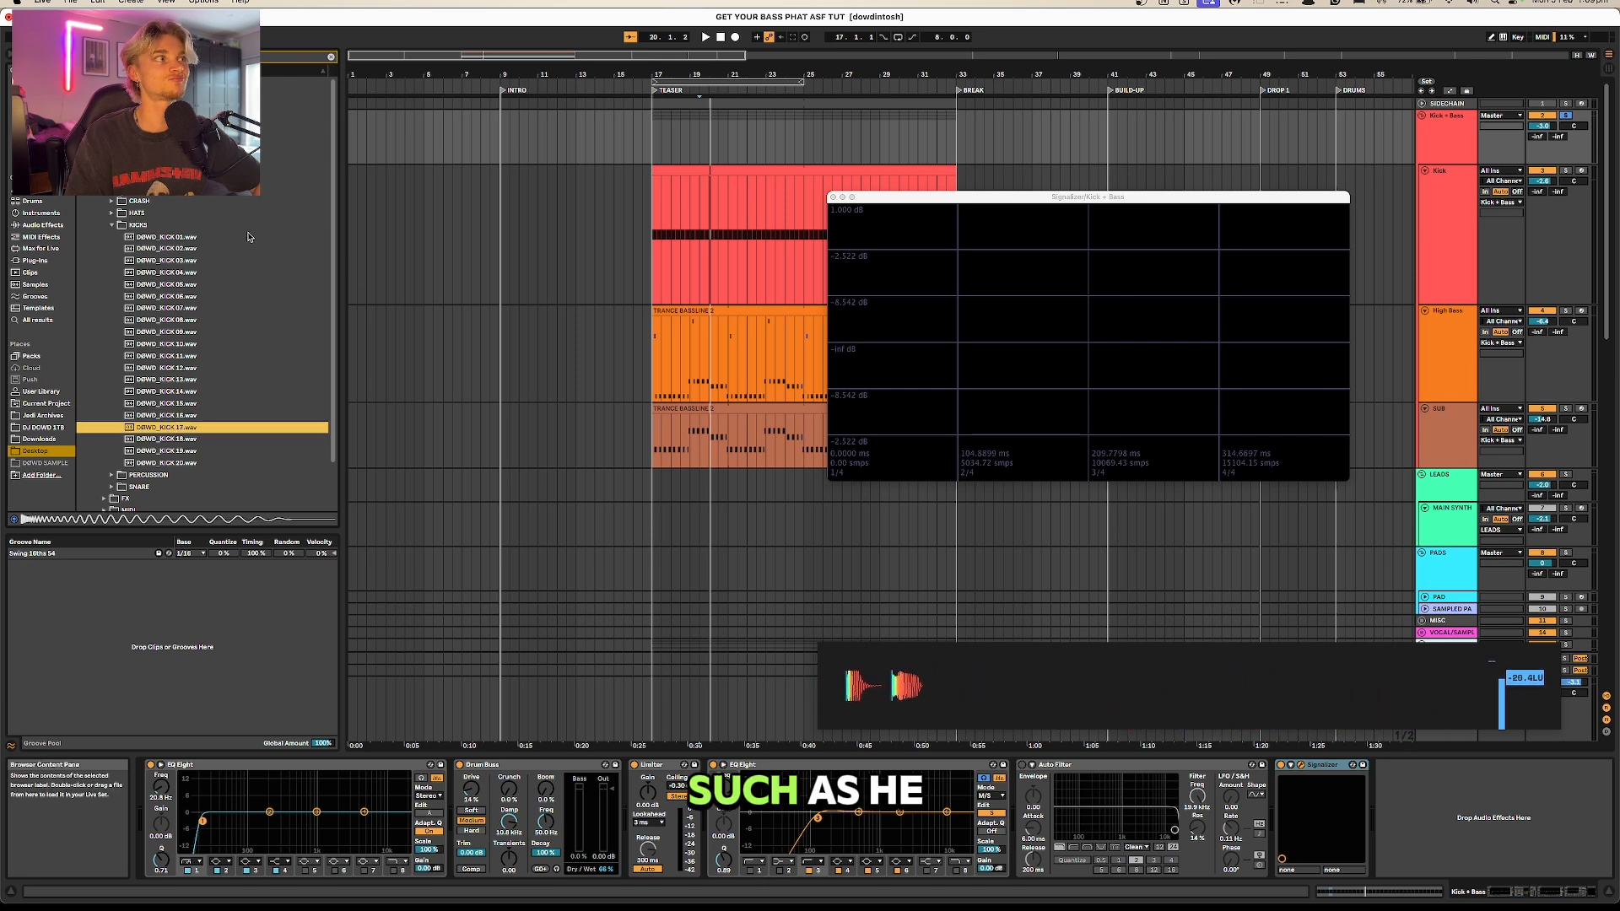
left_click(184, 239)
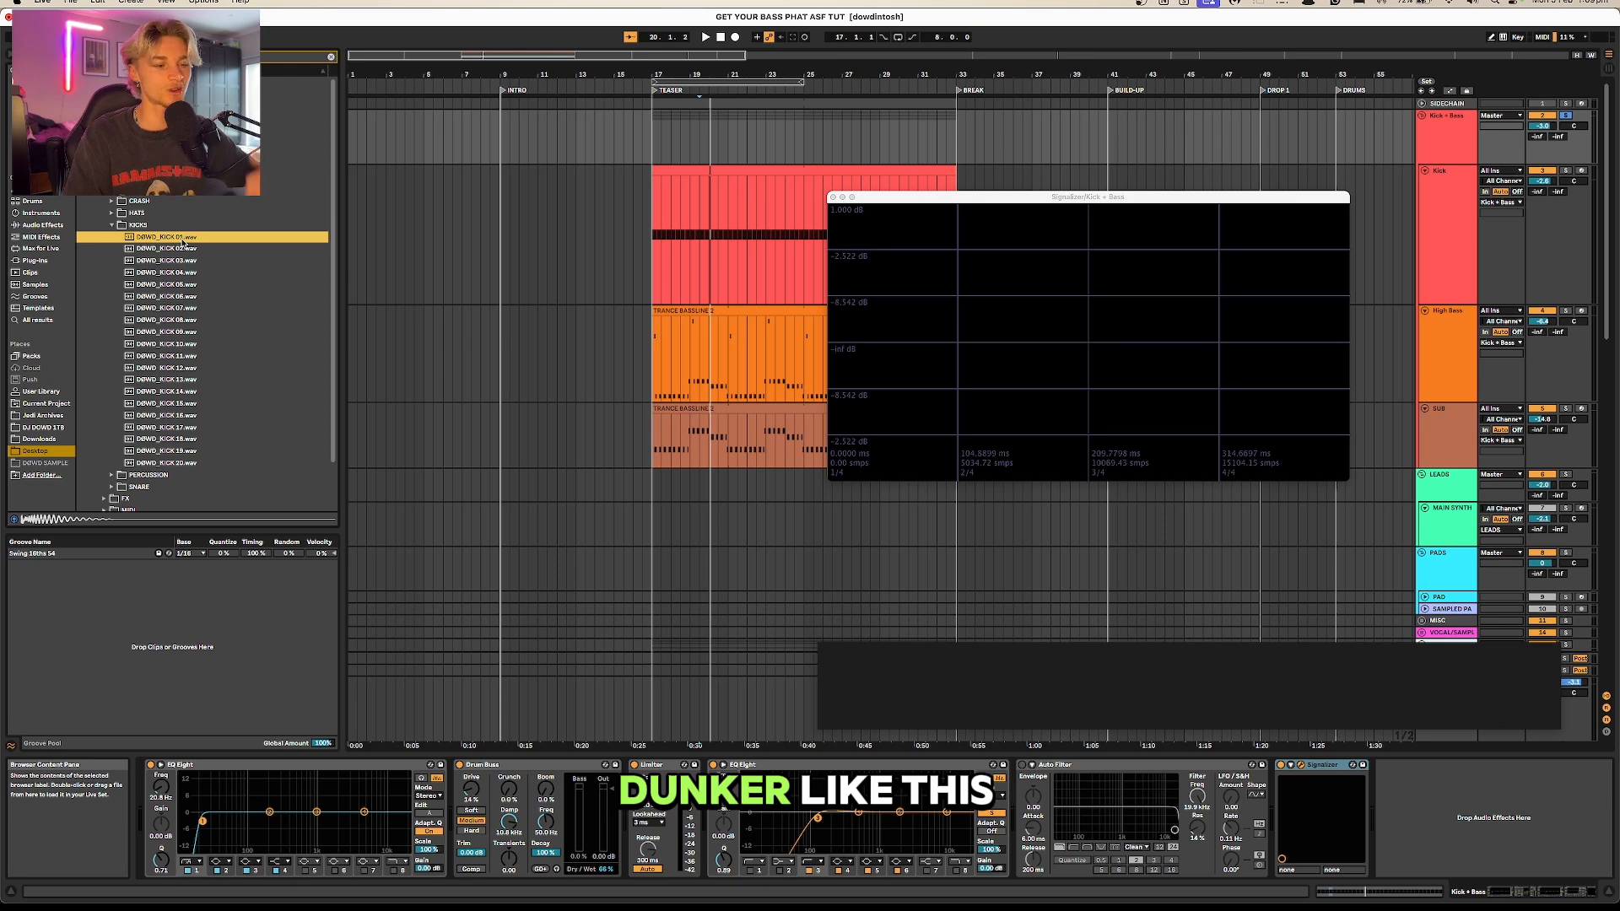
Step: Try DØWD_KICK 02.wav in the Kick track's Simpler, raising its volume and shortening the sample end during playback
key("Down")
key("space")
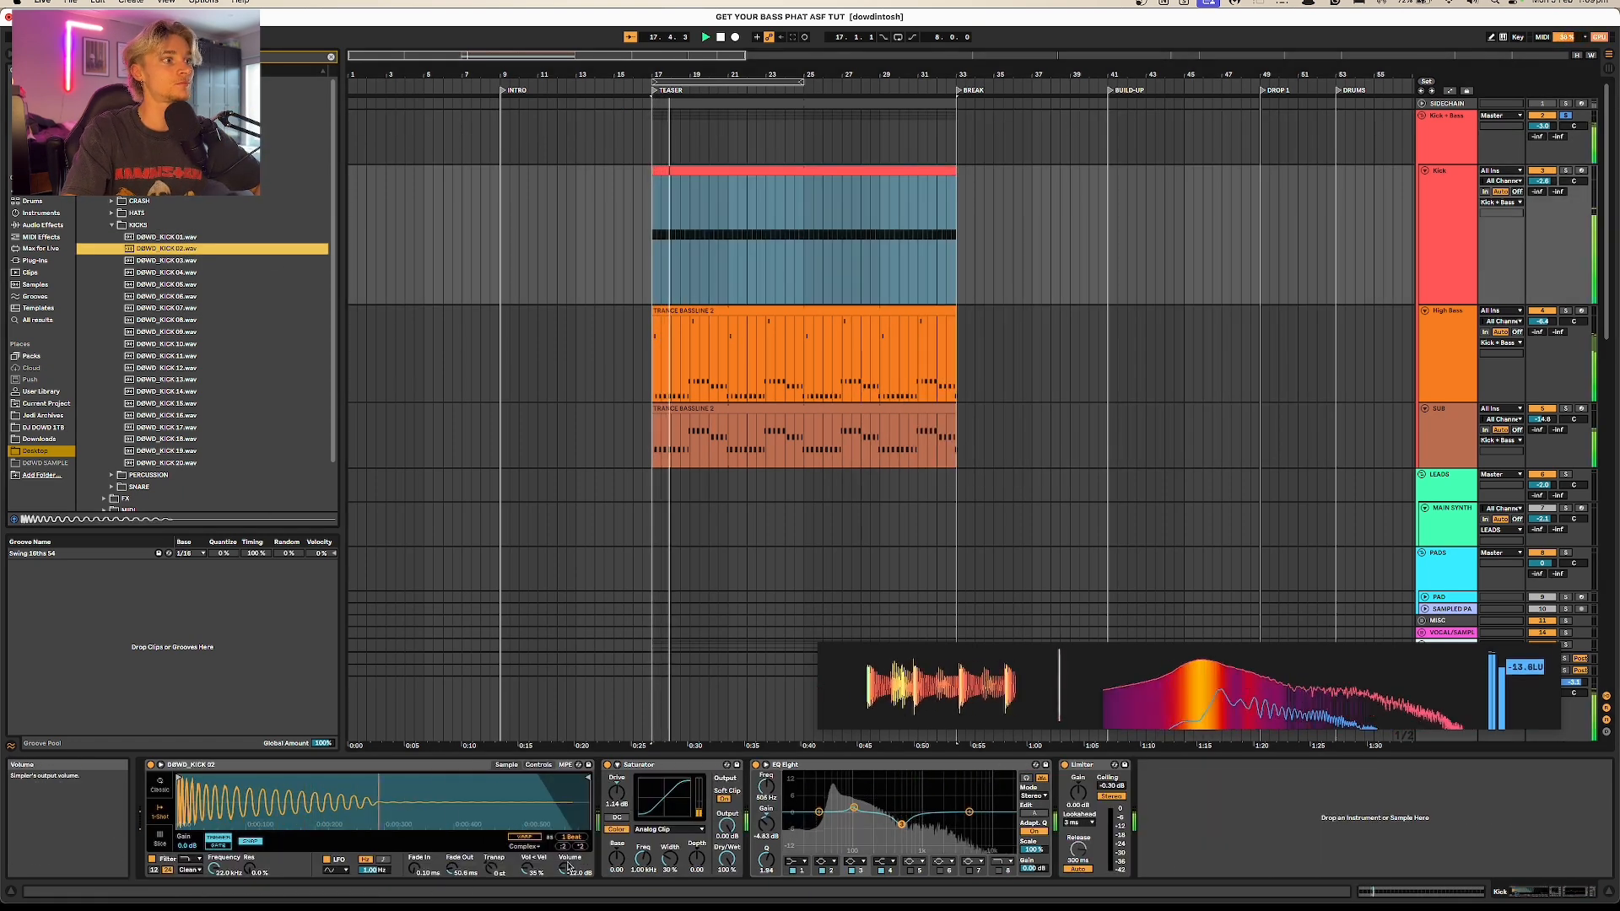
left_click_drag(568, 867, 570, 831)
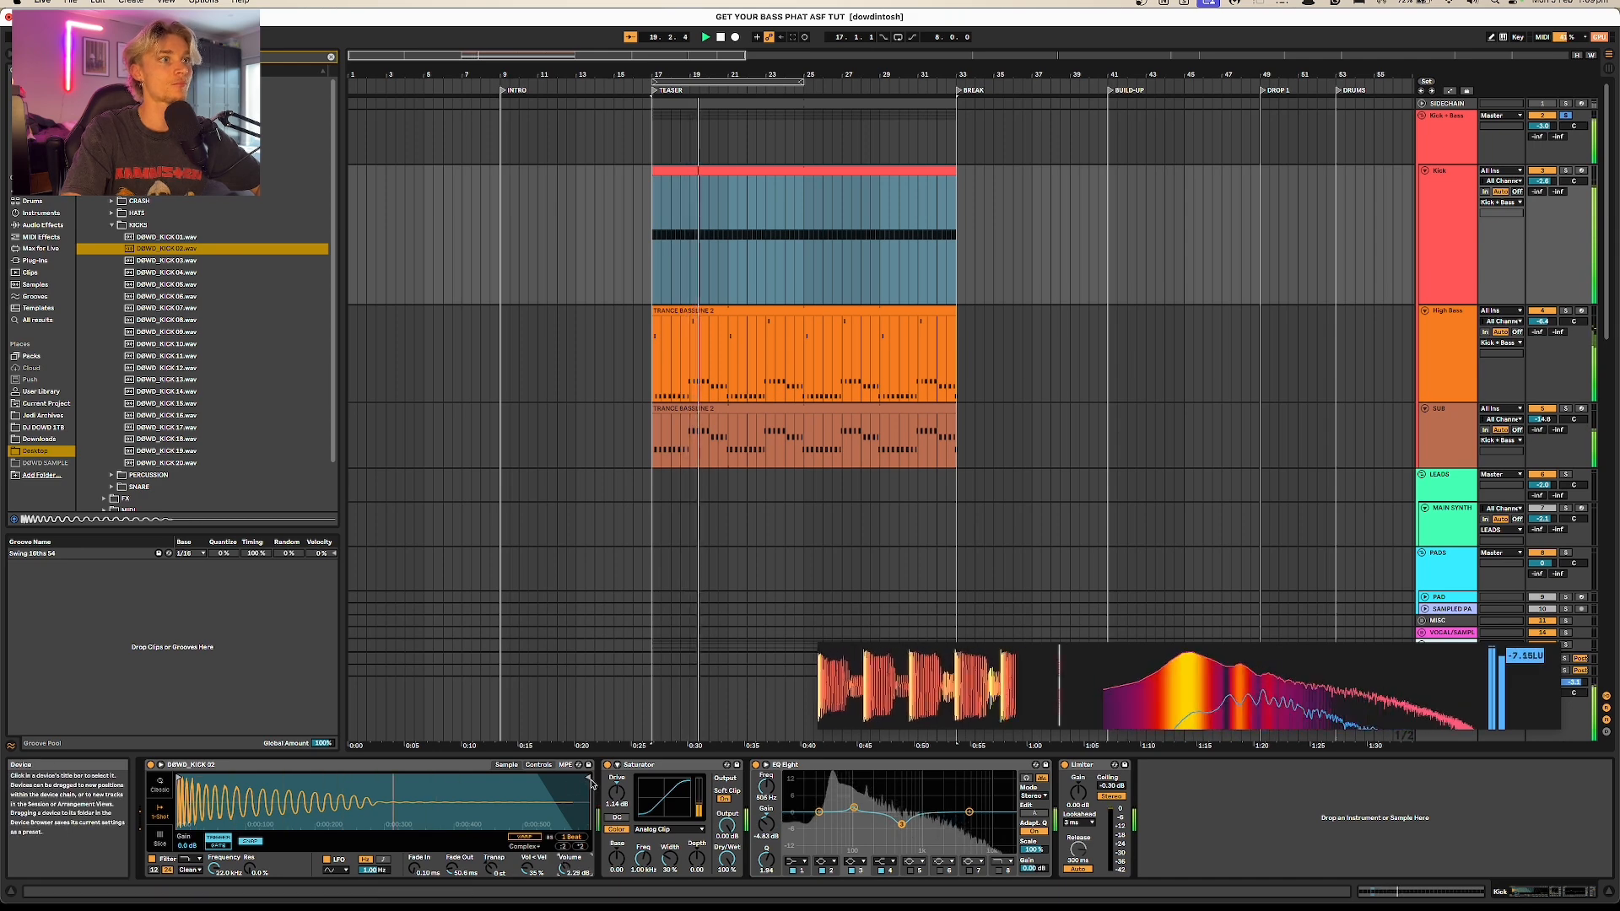
left_click_drag(580, 775, 328, 774)
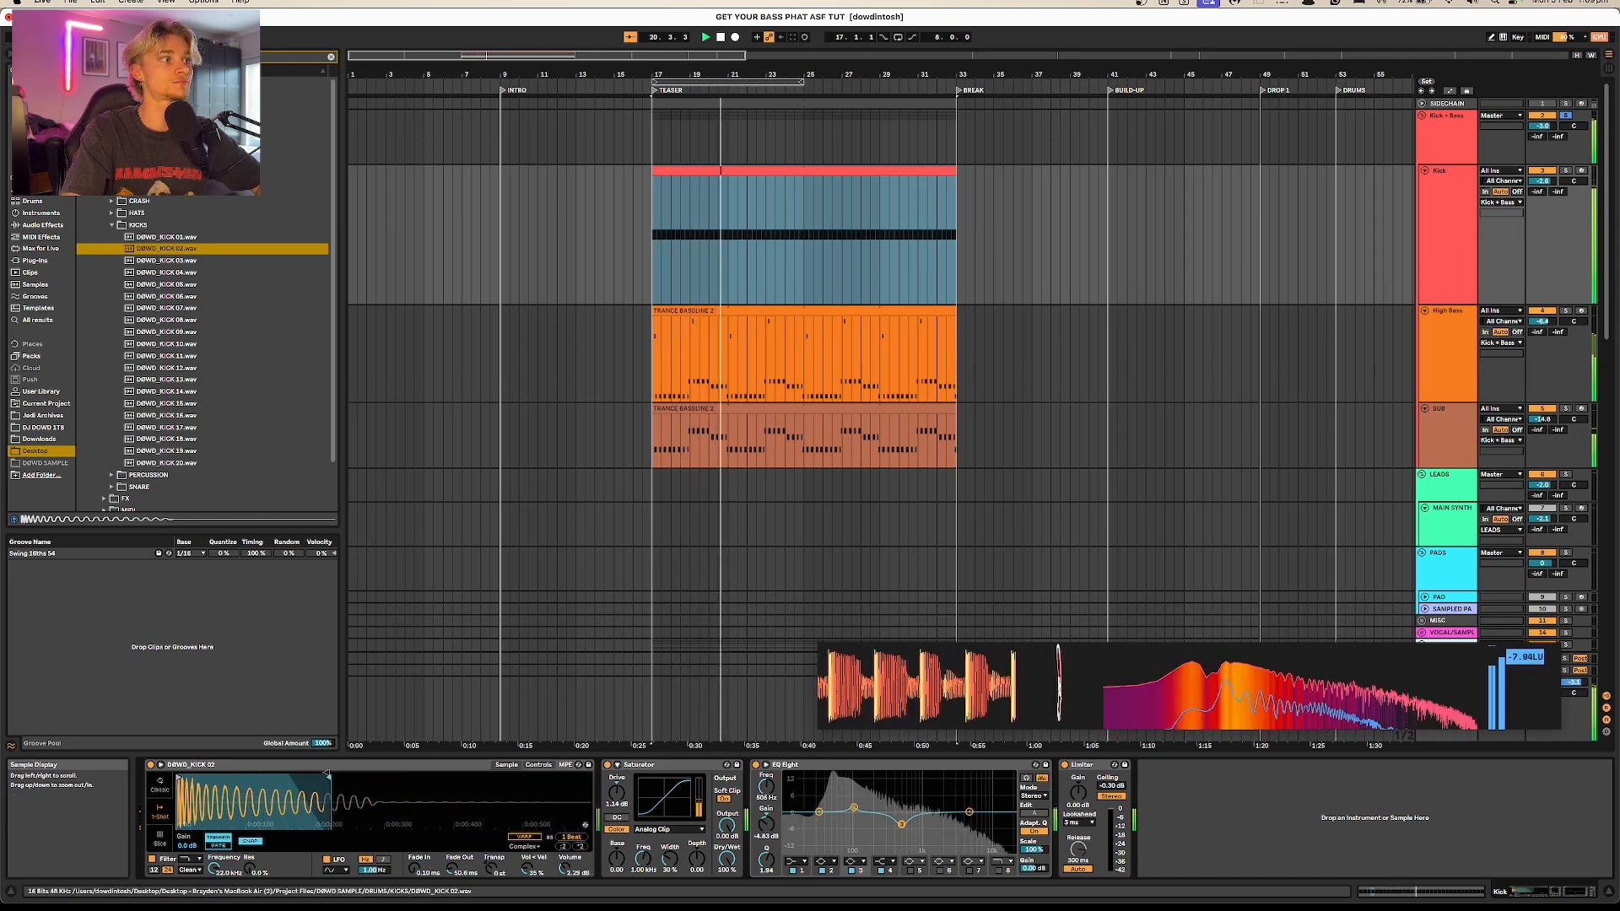
key("space")
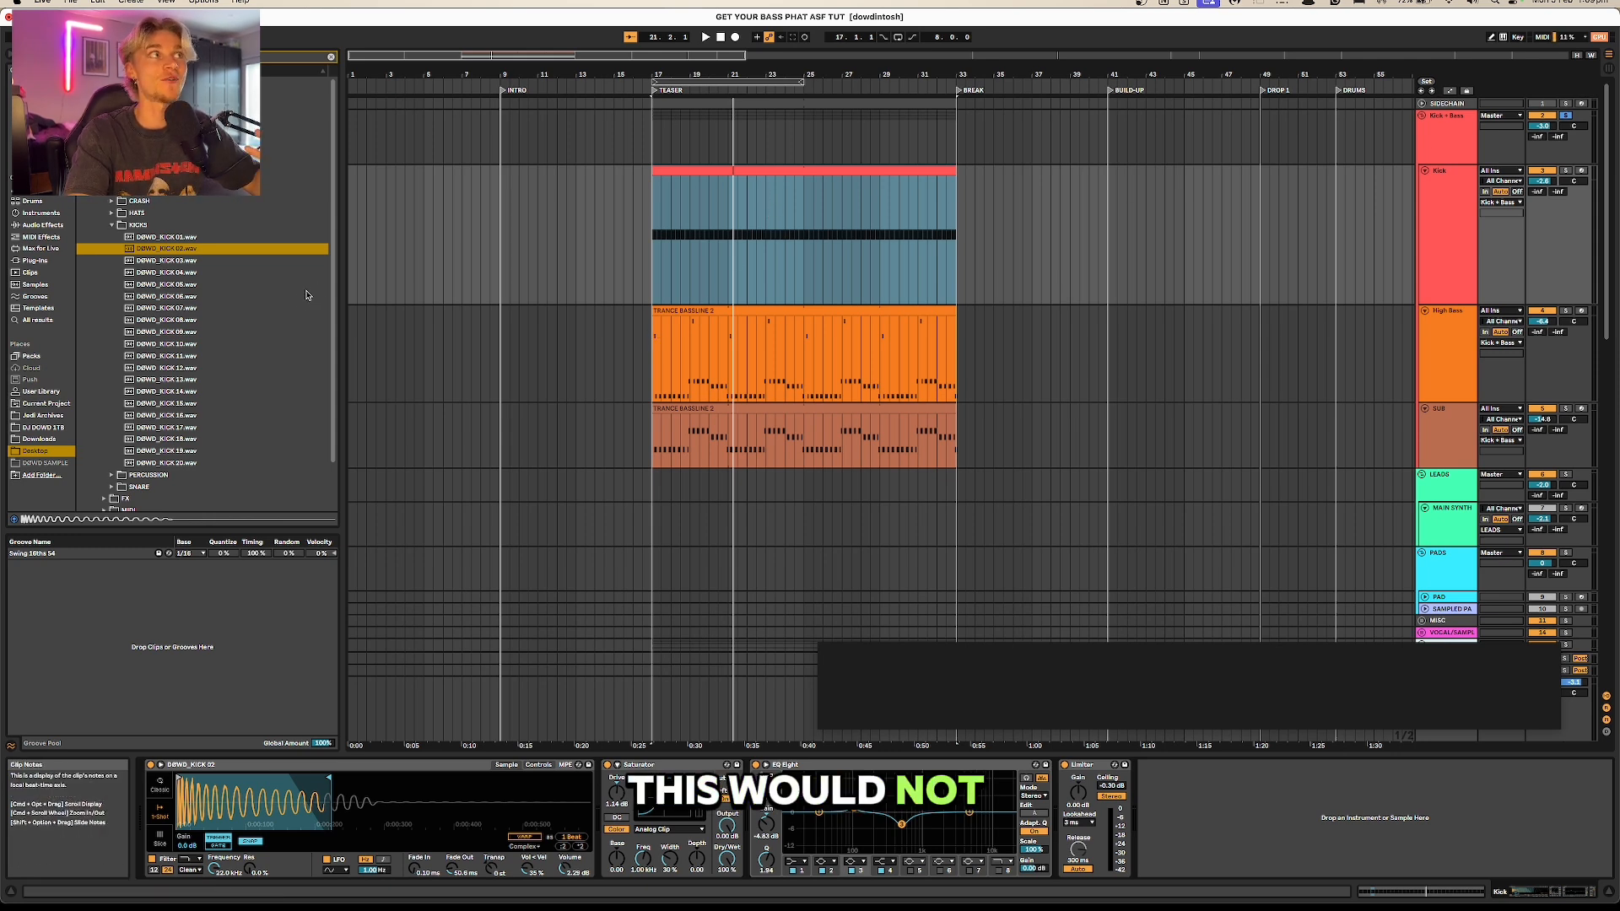
Step: Audition more kicks between DØWD_KICK 12 and 20 and try DØWD_KICK 12 in the Kick track's Simpler
left_click(186, 369)
left_click(176, 382)
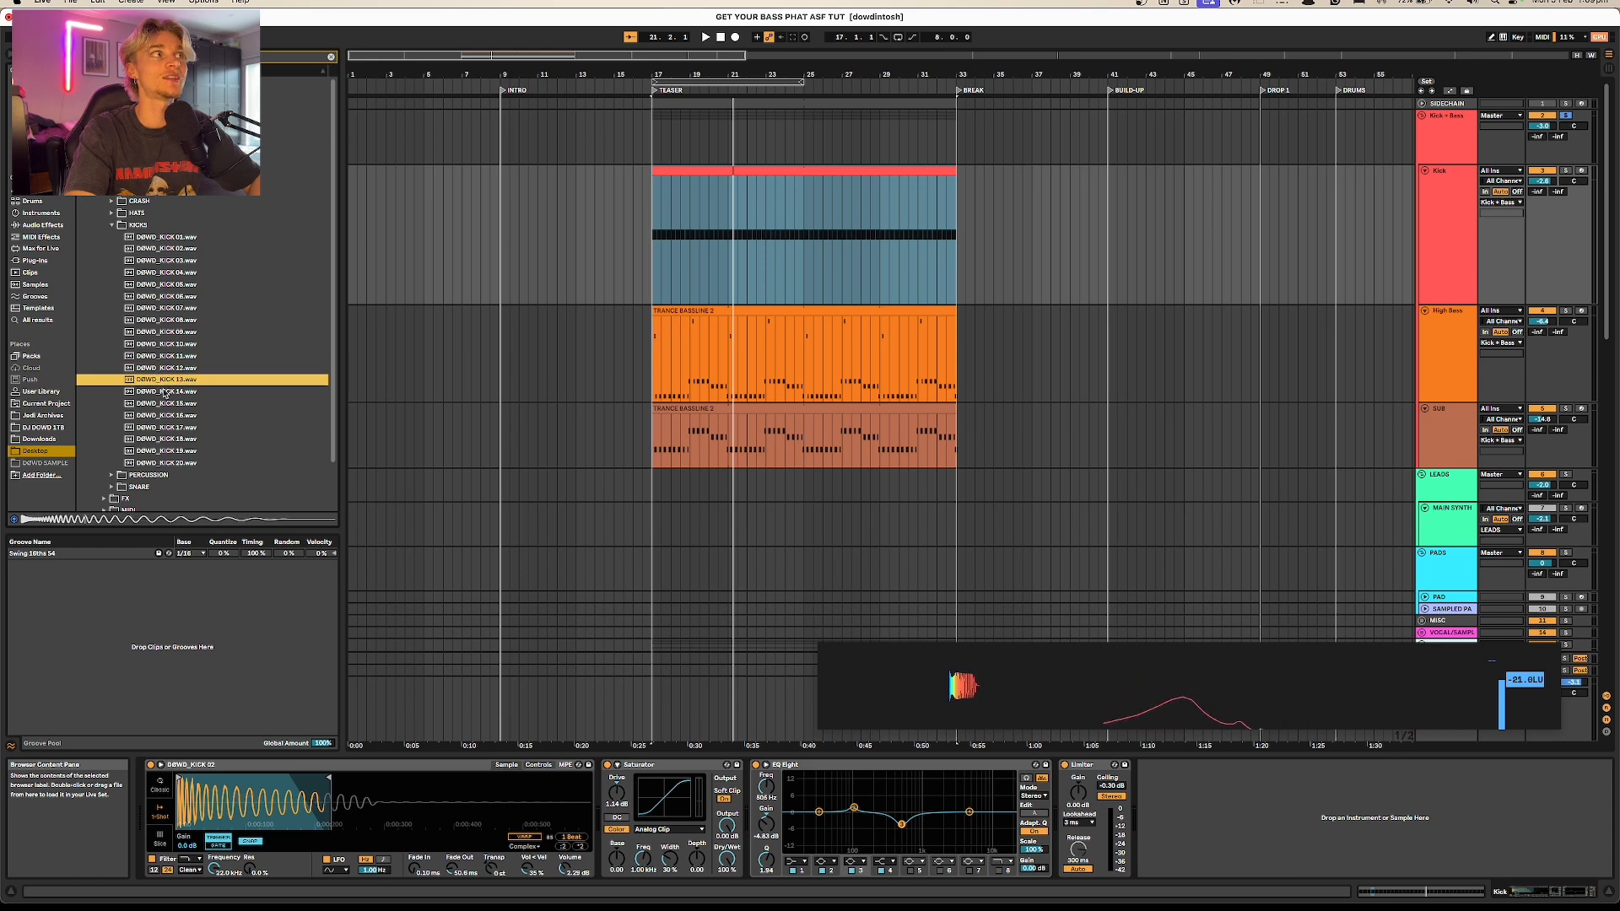
left_click(161, 406)
left_click(157, 416)
left_click(155, 438)
left_click(152, 451)
left_click(149, 463)
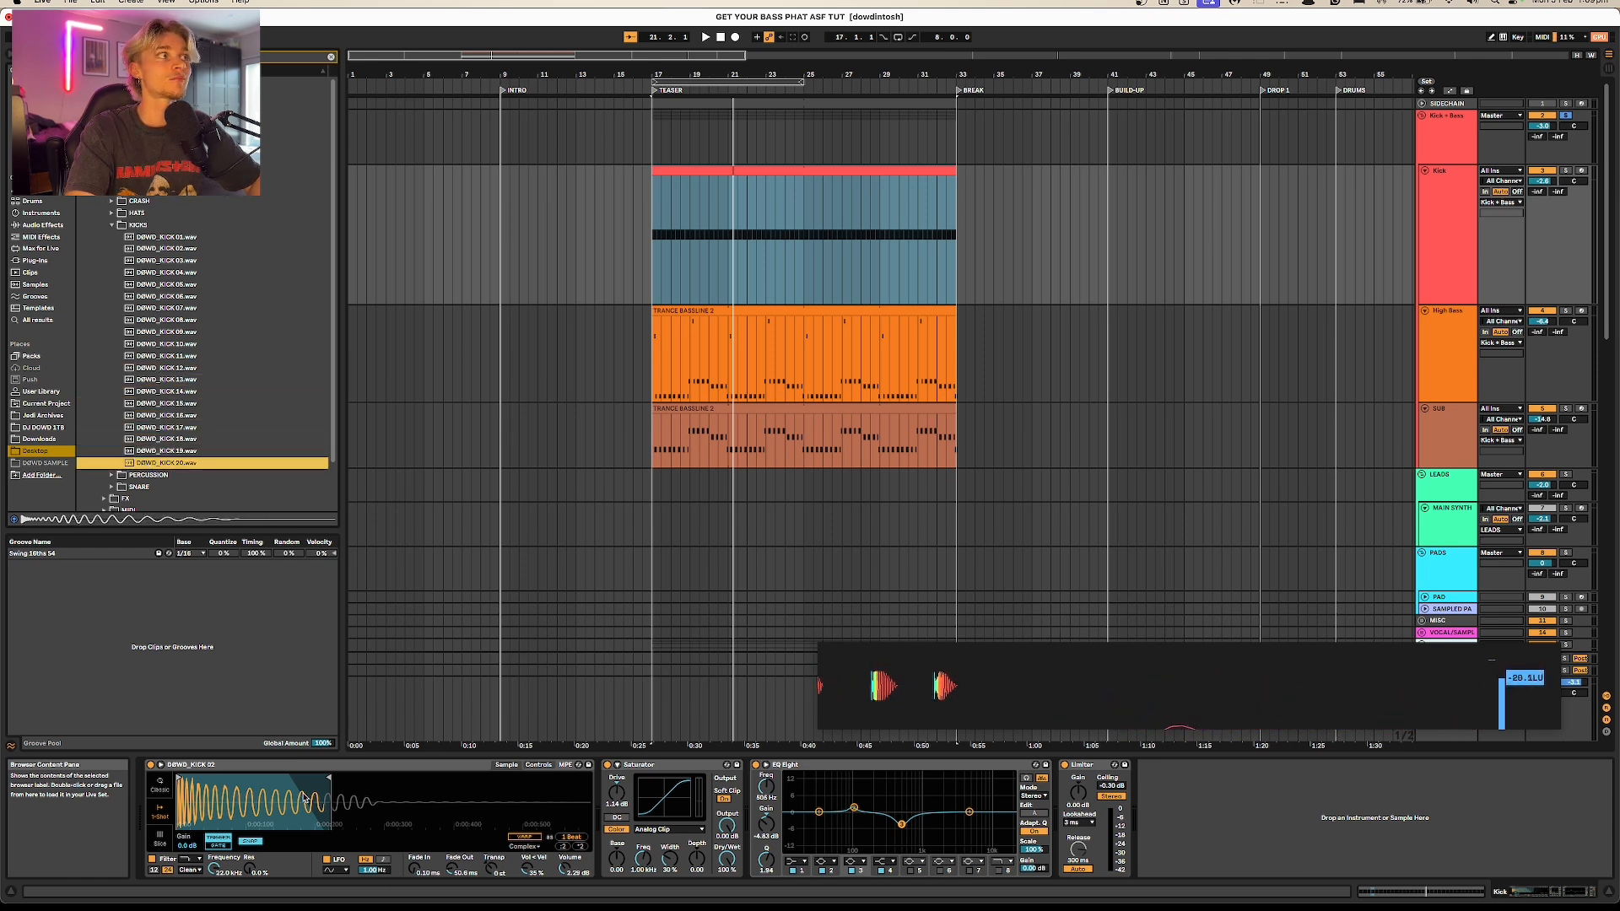
left_click_drag(308, 799, 312, 807)
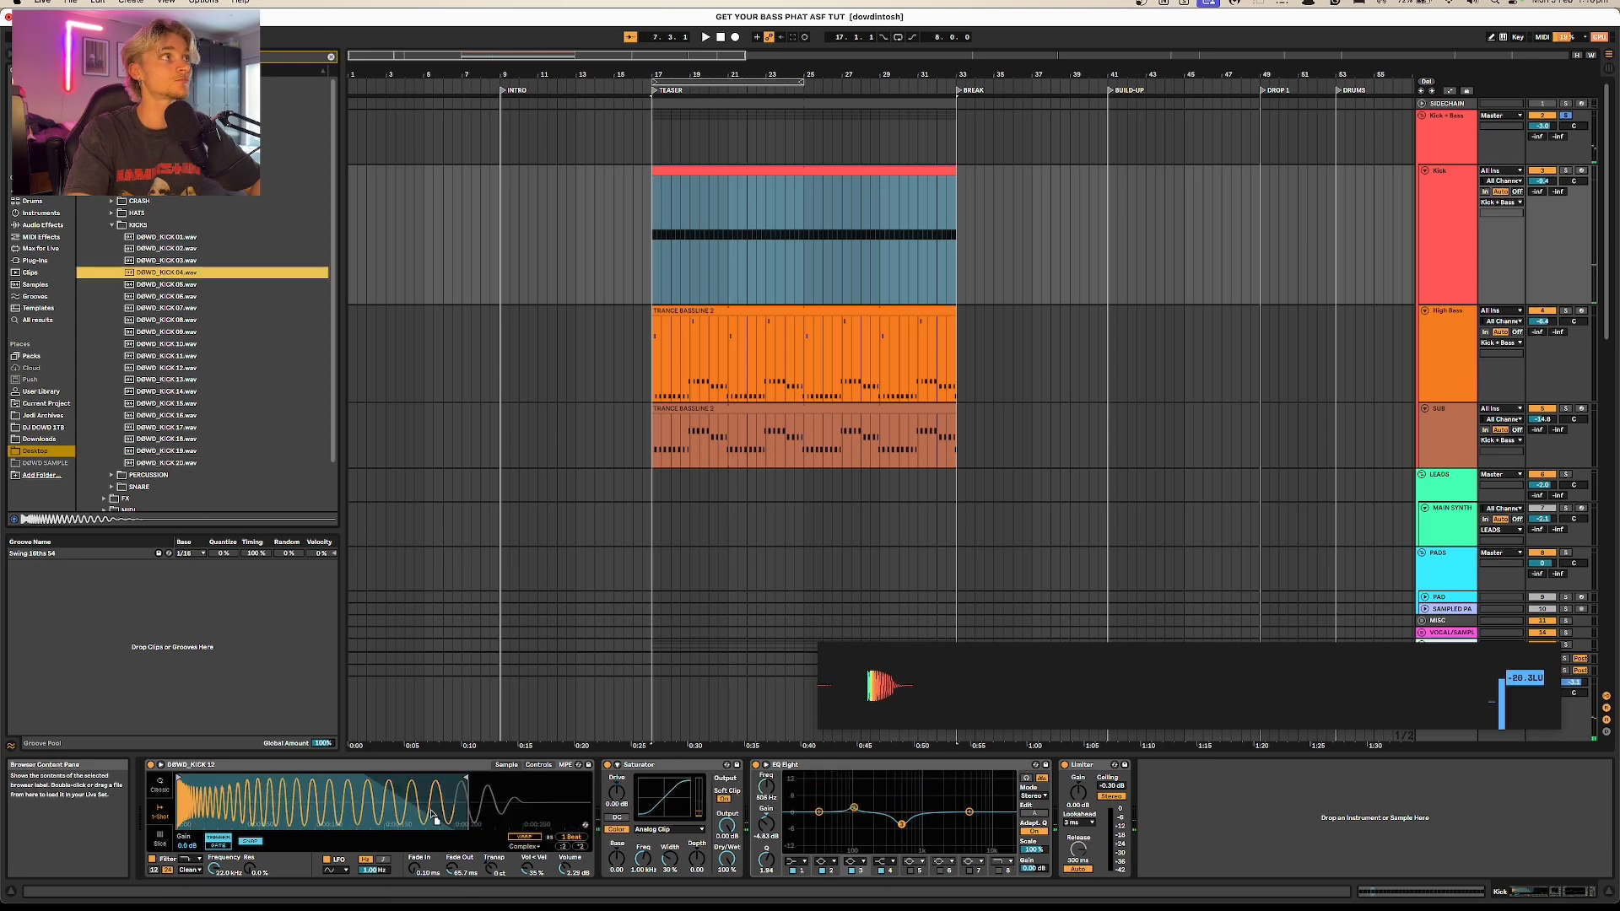
Step: Load DØWD_KICK 04.wav into the Kick track's Simpler and cut the sample end to about half during playback
left_click_drag(419, 812, 417, 808)
key("space")
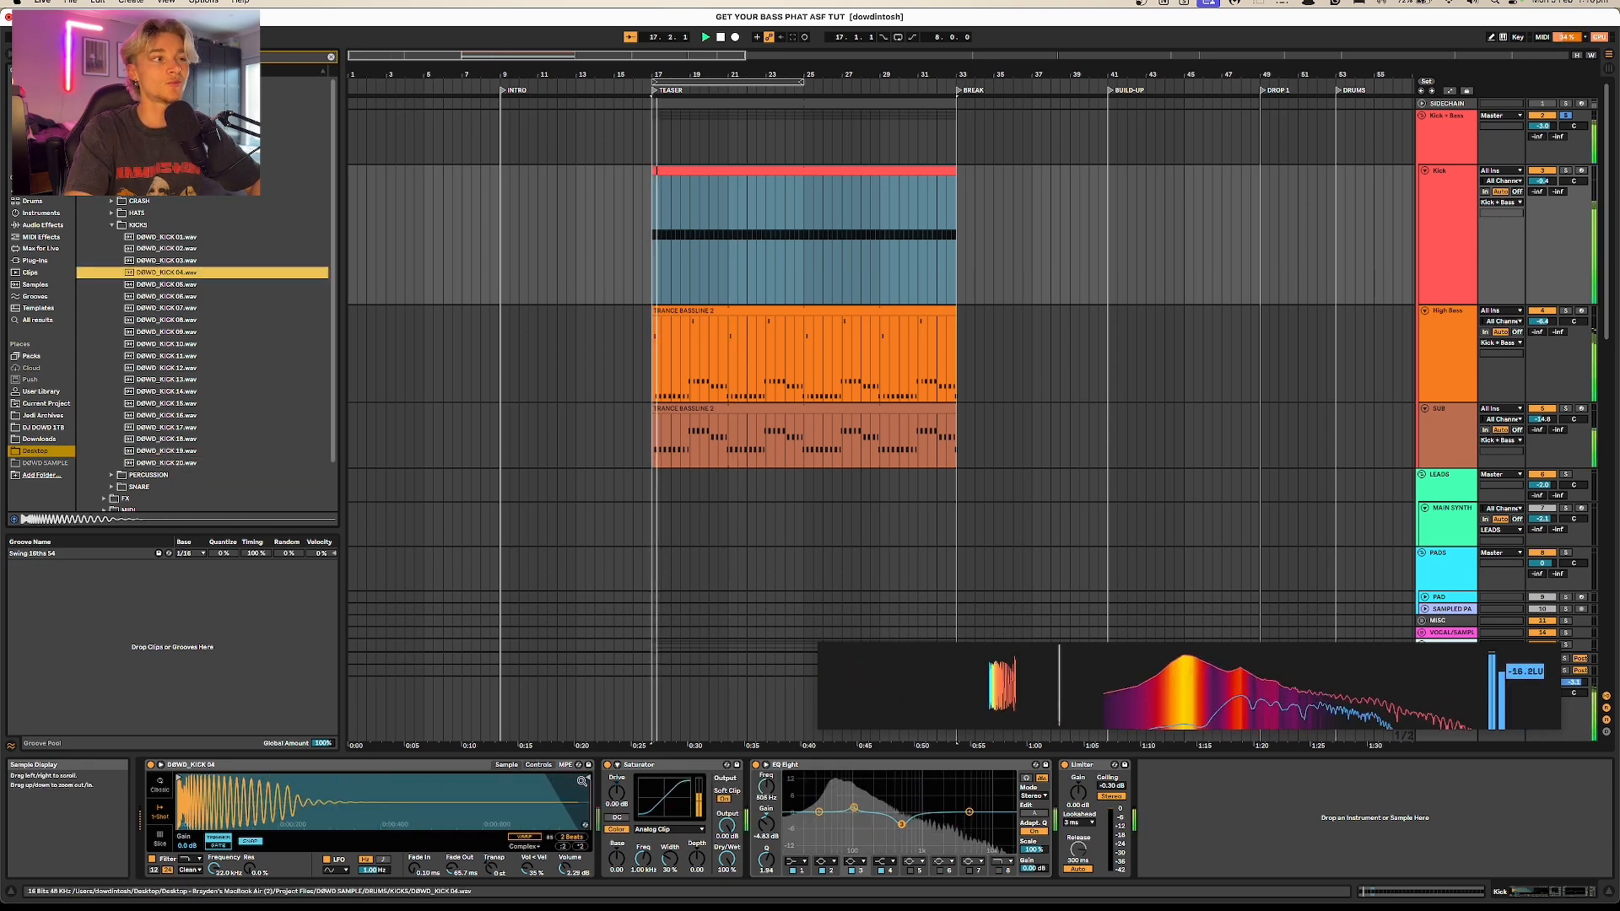
left_click_drag(583, 776, 318, 777)
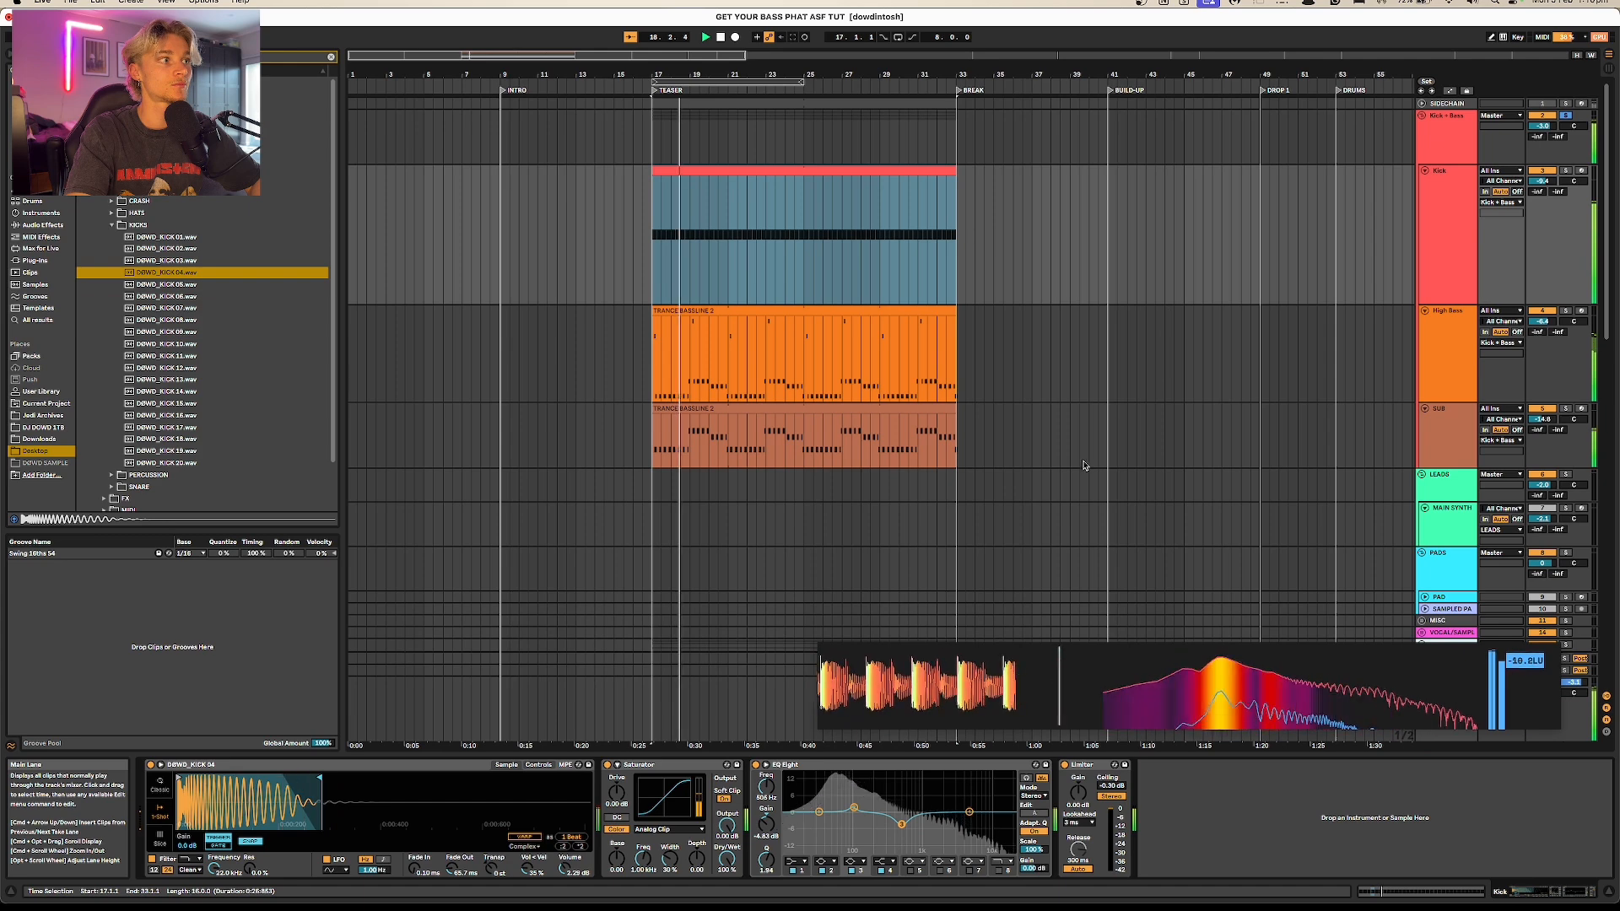
Step: Set the 100 Hz band of the Kick track's EQ Eight to about 0.37 dB during playback
left_click(854, 810)
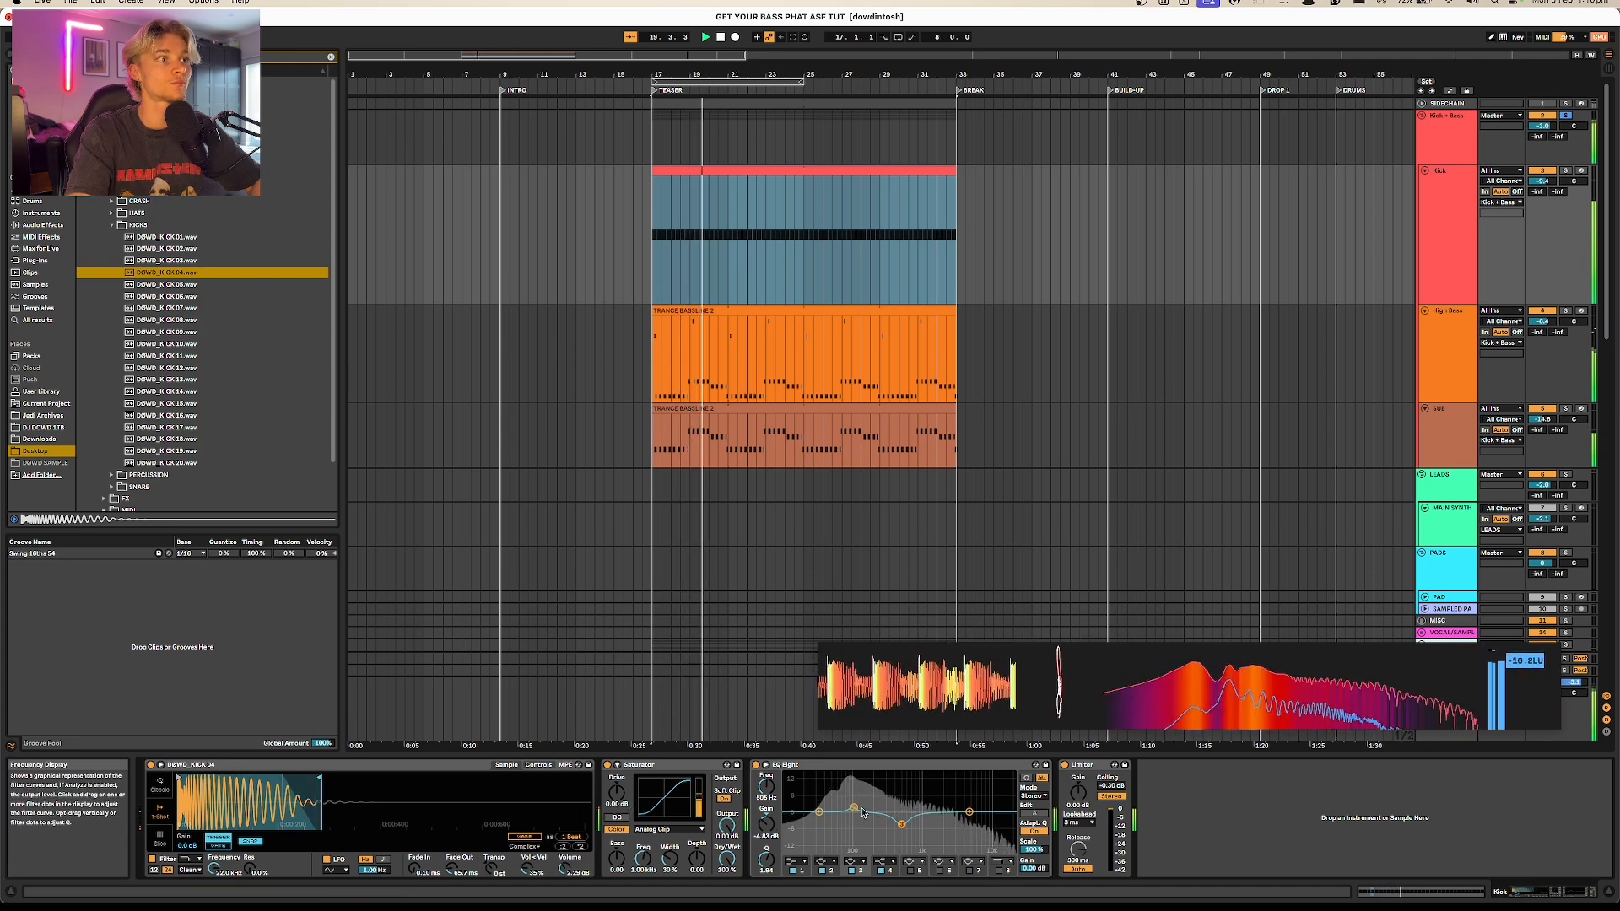
left_click_drag(854, 810, 854, 812)
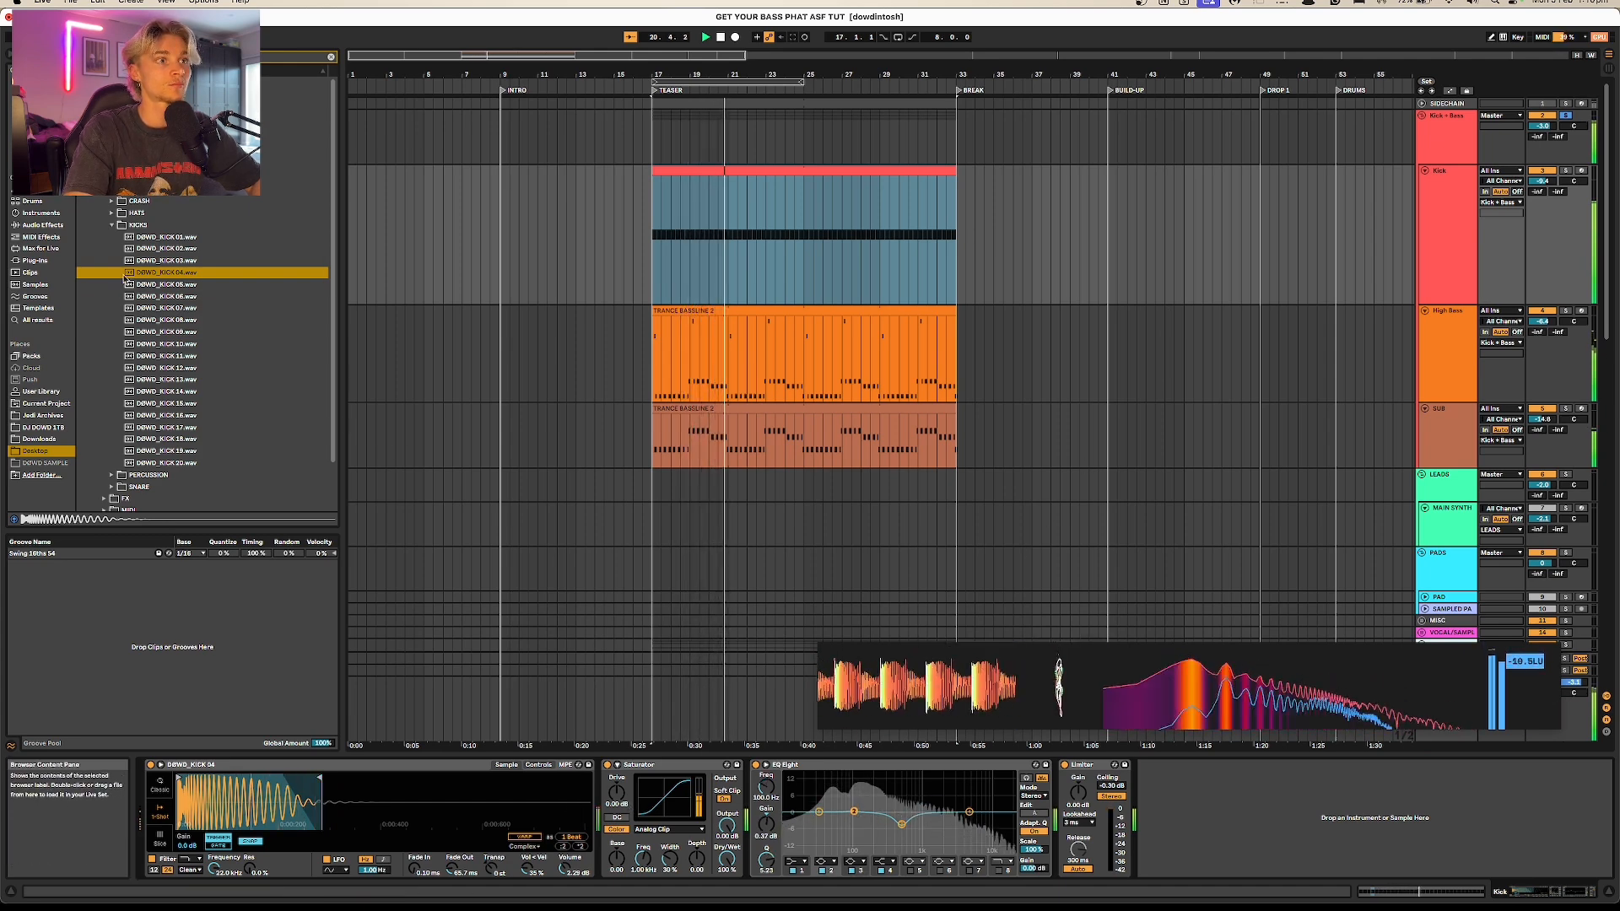
key("space")
Step: Load DØWD_KICK 17.wav into the Kick track's Simpler, shorten its sample end and play it with the bass
left_click(171, 240)
left_click_drag(171, 239, 322, 810)
key("space")
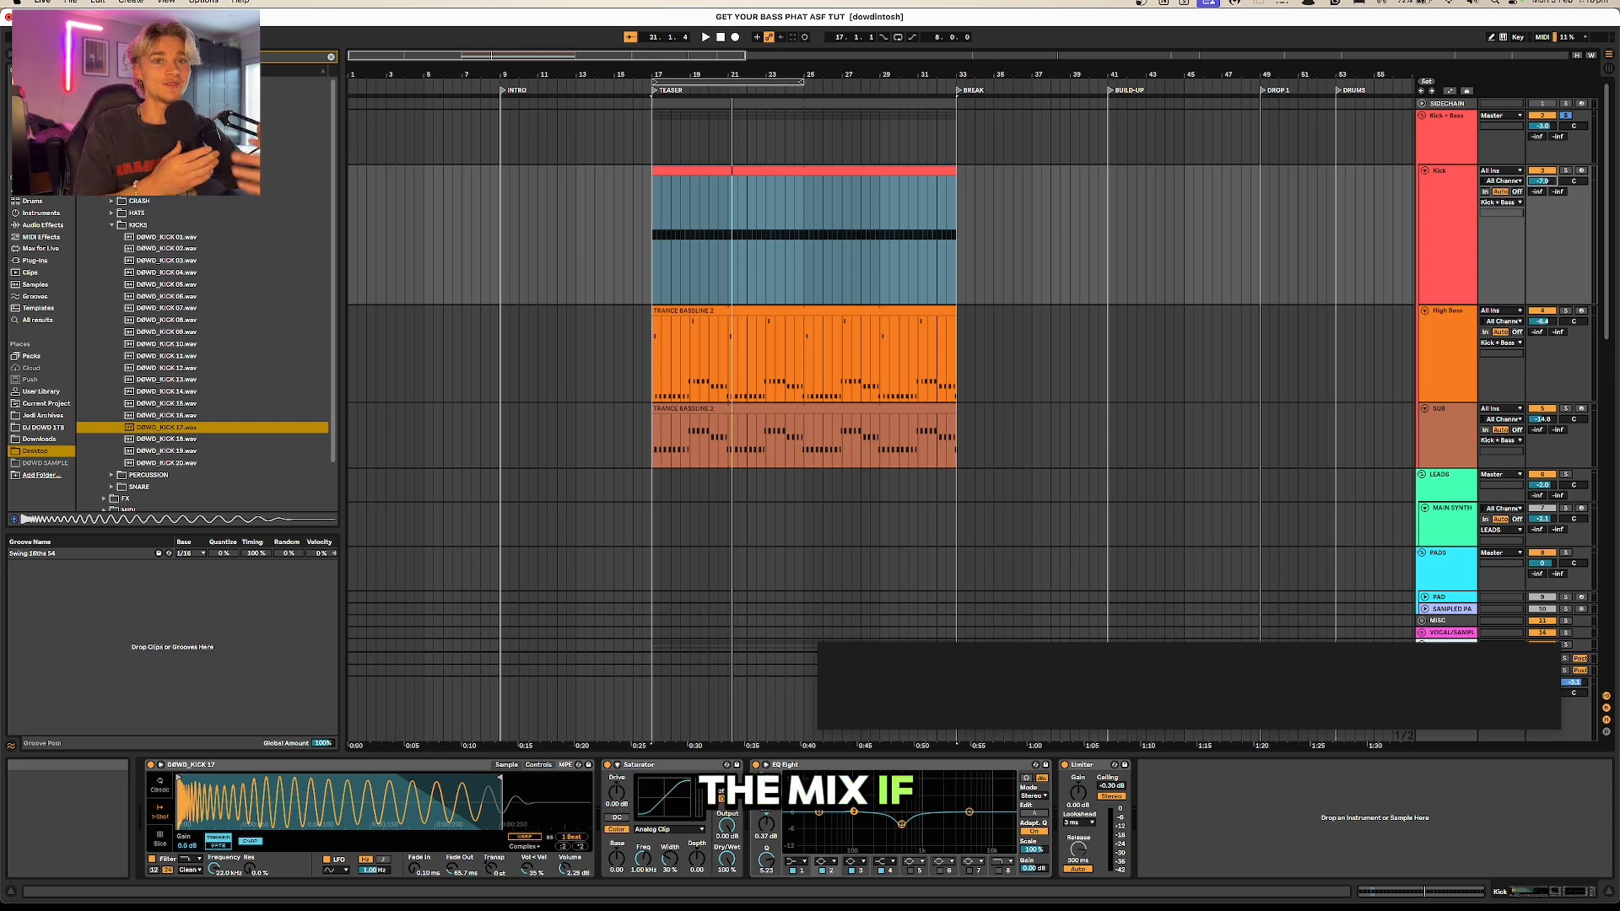
Step: Duplicate the Kick track and cut the copy's lows in EQ Eight, boosting the high band by about 1.13 dB
left_click(1426, 249)
key("super+d")
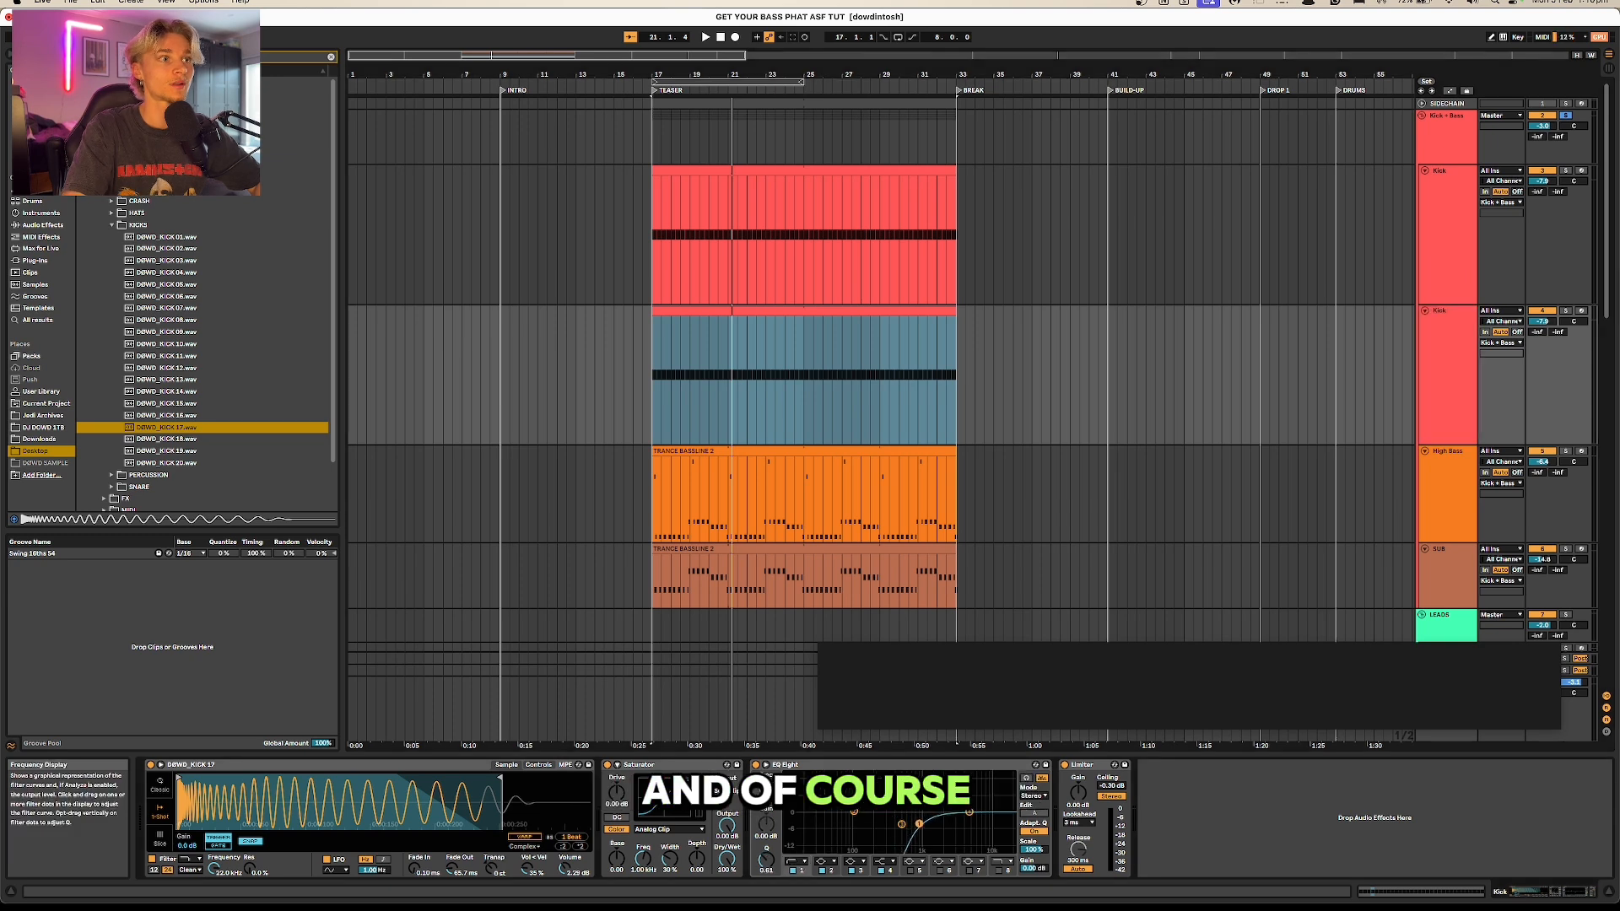
left_click_drag(968, 816, 968, 812)
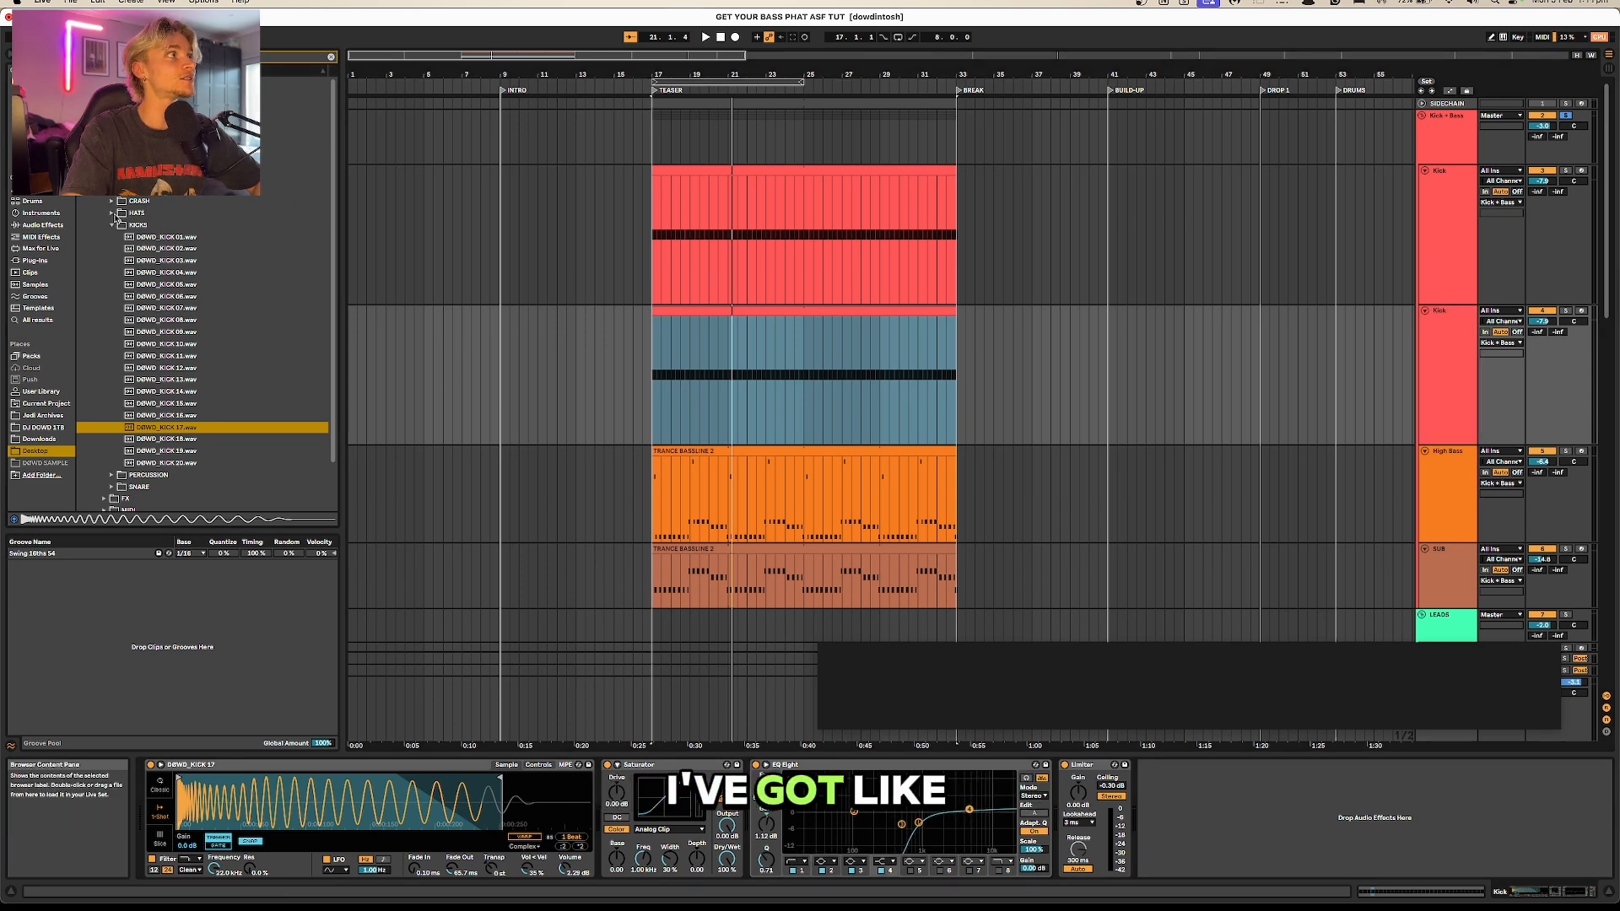
Step: Audition the electronic percussion samples as candidates for a top layer over the kick
left_click(112, 224)
left_click(111, 237)
left_click(119, 248)
left_click(133, 261)
left_click(157, 274)
left_click(164, 286)
left_click(170, 299)
left_click(178, 323)
key("Down")
key("Down")
key("Down")
key("Down")
key("Down")
key("Down")
key("Down")
key("Down")
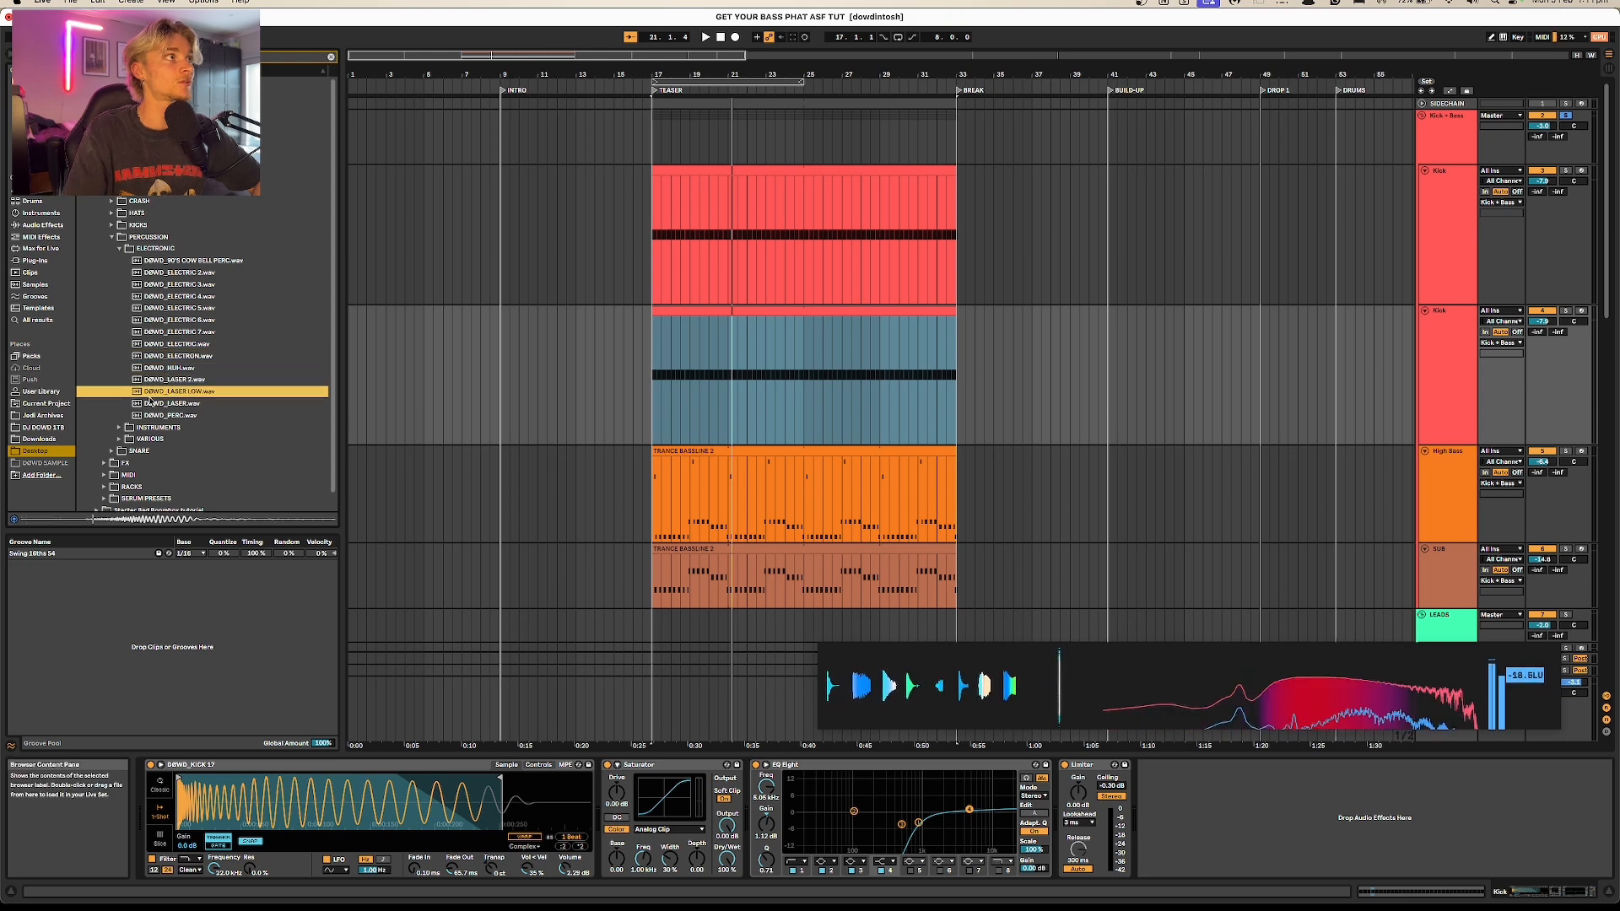
Step: Audition the instrument percussion samples, from the bongos and cow bells down to the rattle
left_click(135, 425)
key("Right")
key("Down")
key("Down")
key("Down")
key("Down")
key("Down")
key("Down")
key("Down")
key("Down")
key("Down")
key("Down")
key("Down")
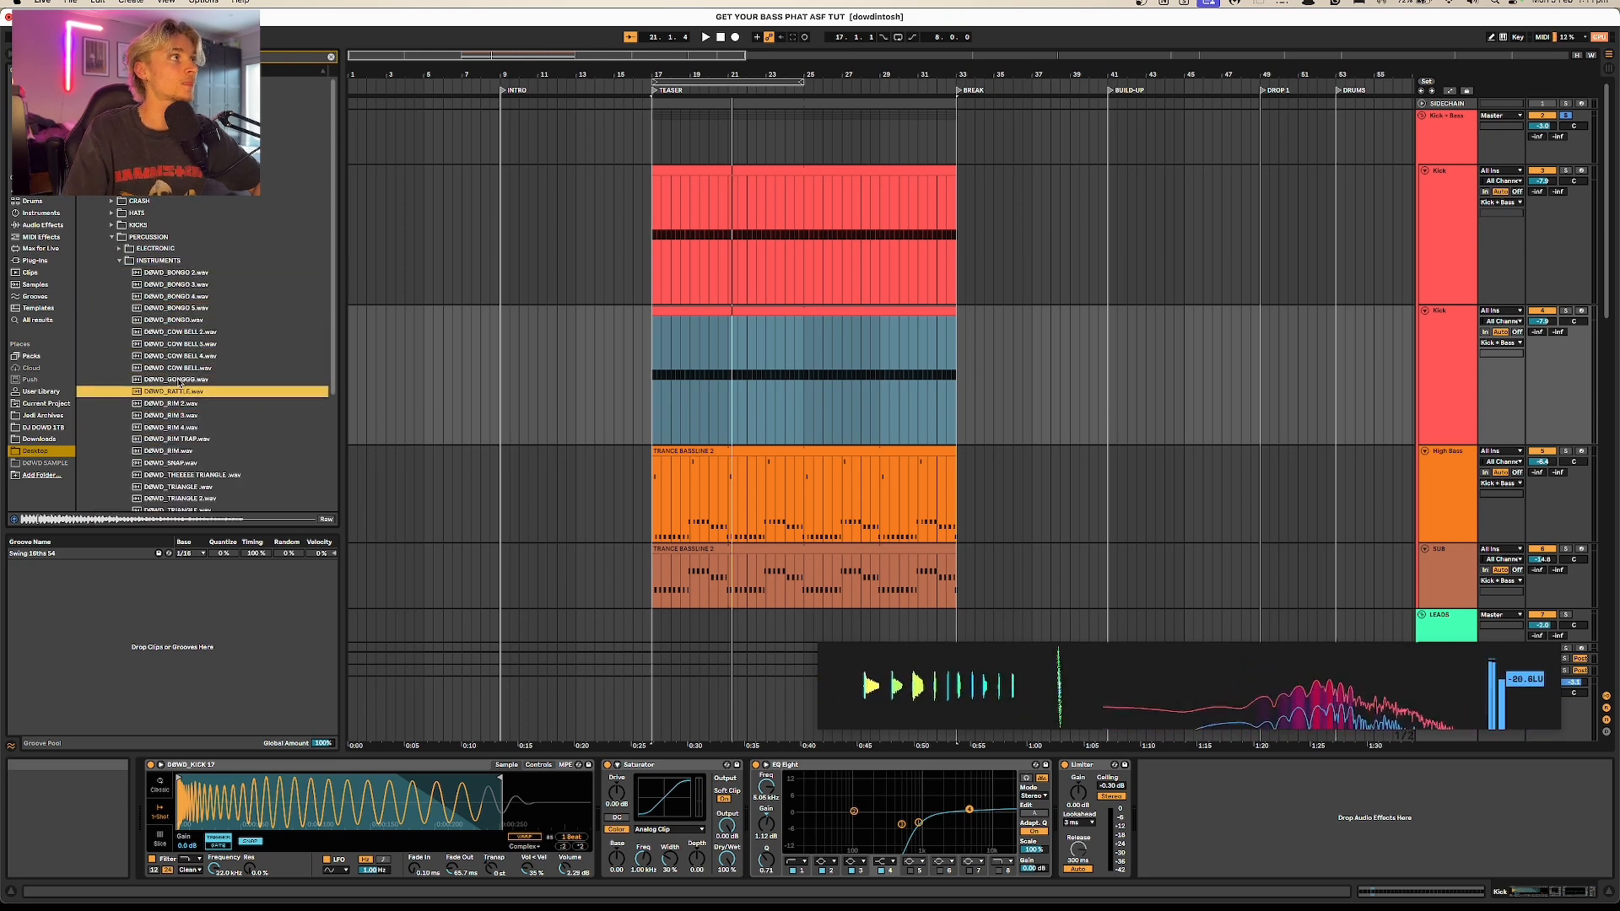
Step: Try DØWD_RIM.wav in the duplicated Kick track's Simpler, shortening the sample end during playback
scroll(178, 382, "down", 4)
left_click(178, 379)
left_click(177, 343)
left_click(178, 331)
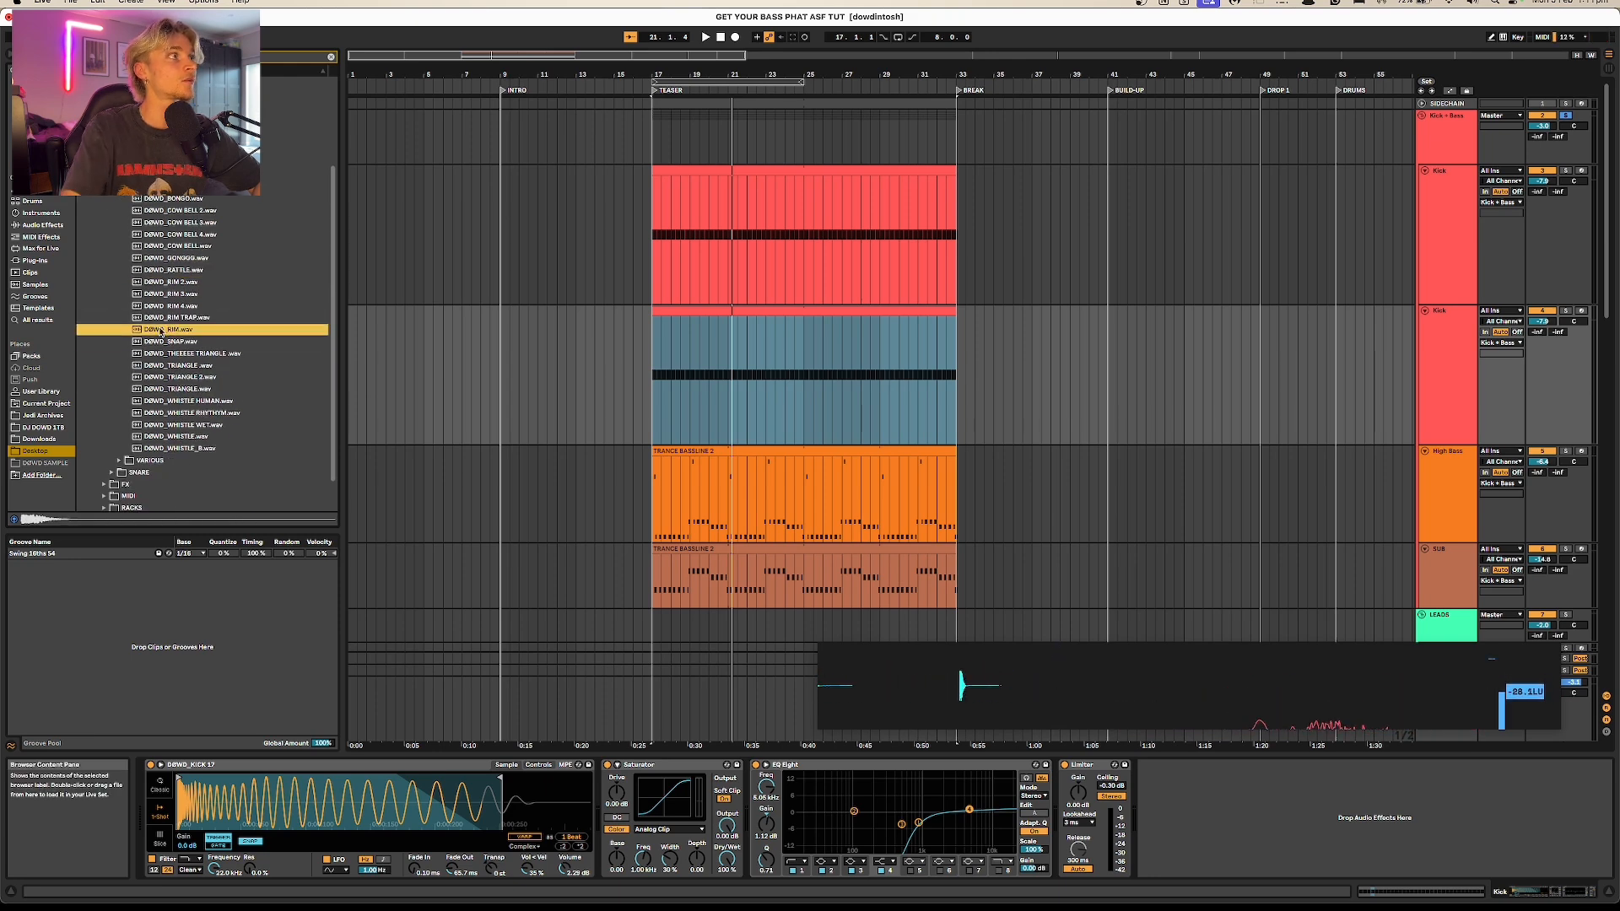
left_click_drag(453, 716, 324, 815)
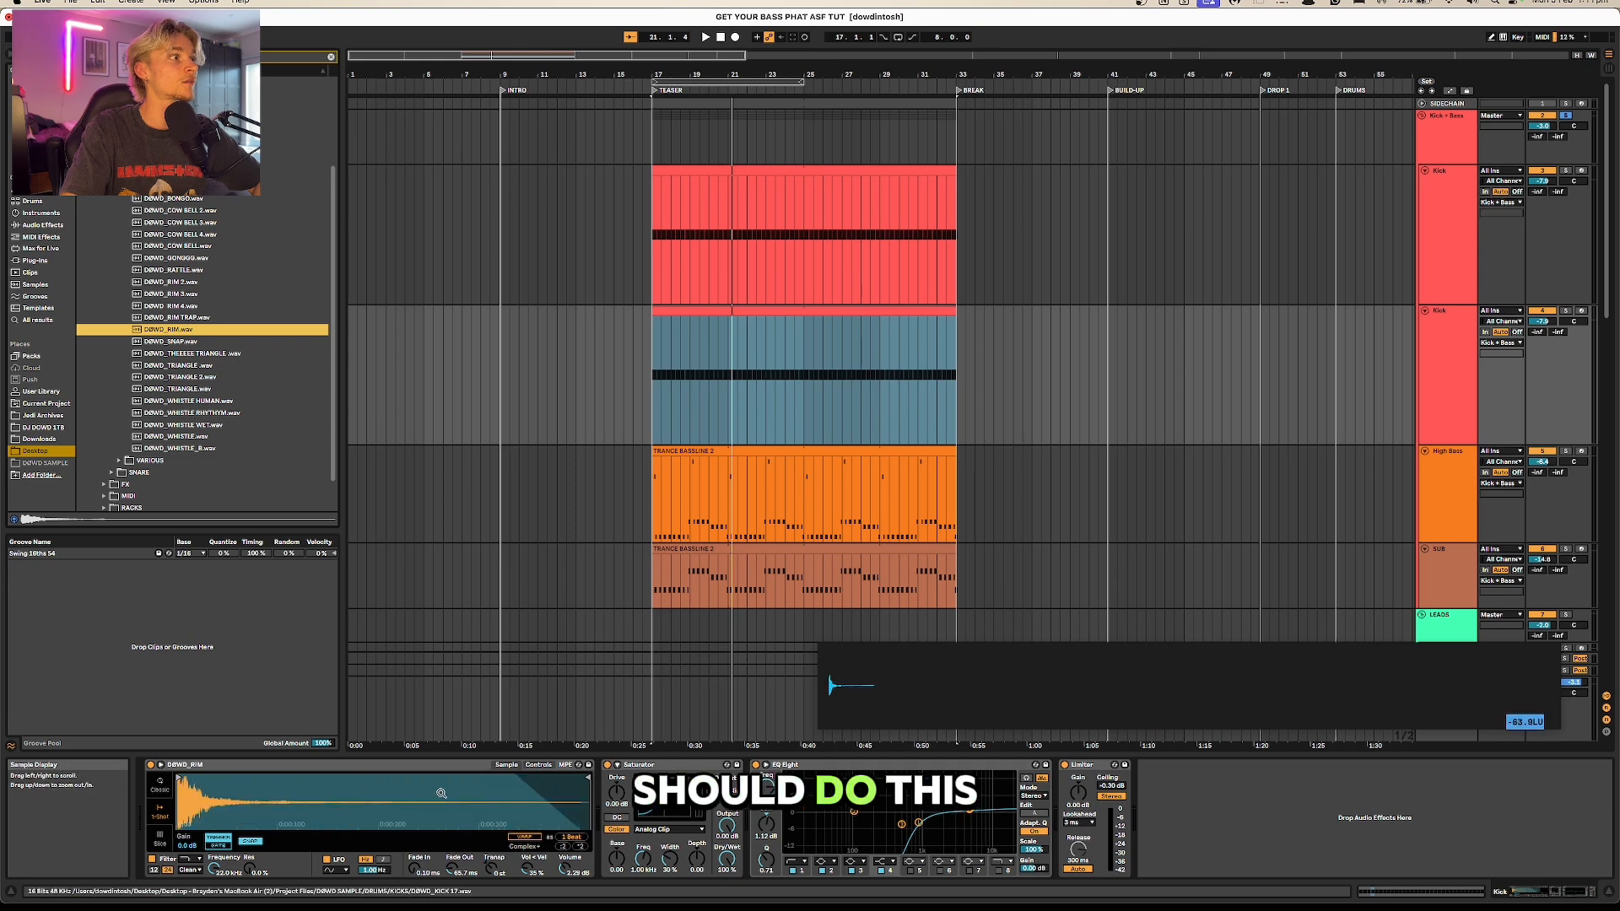
key("space")
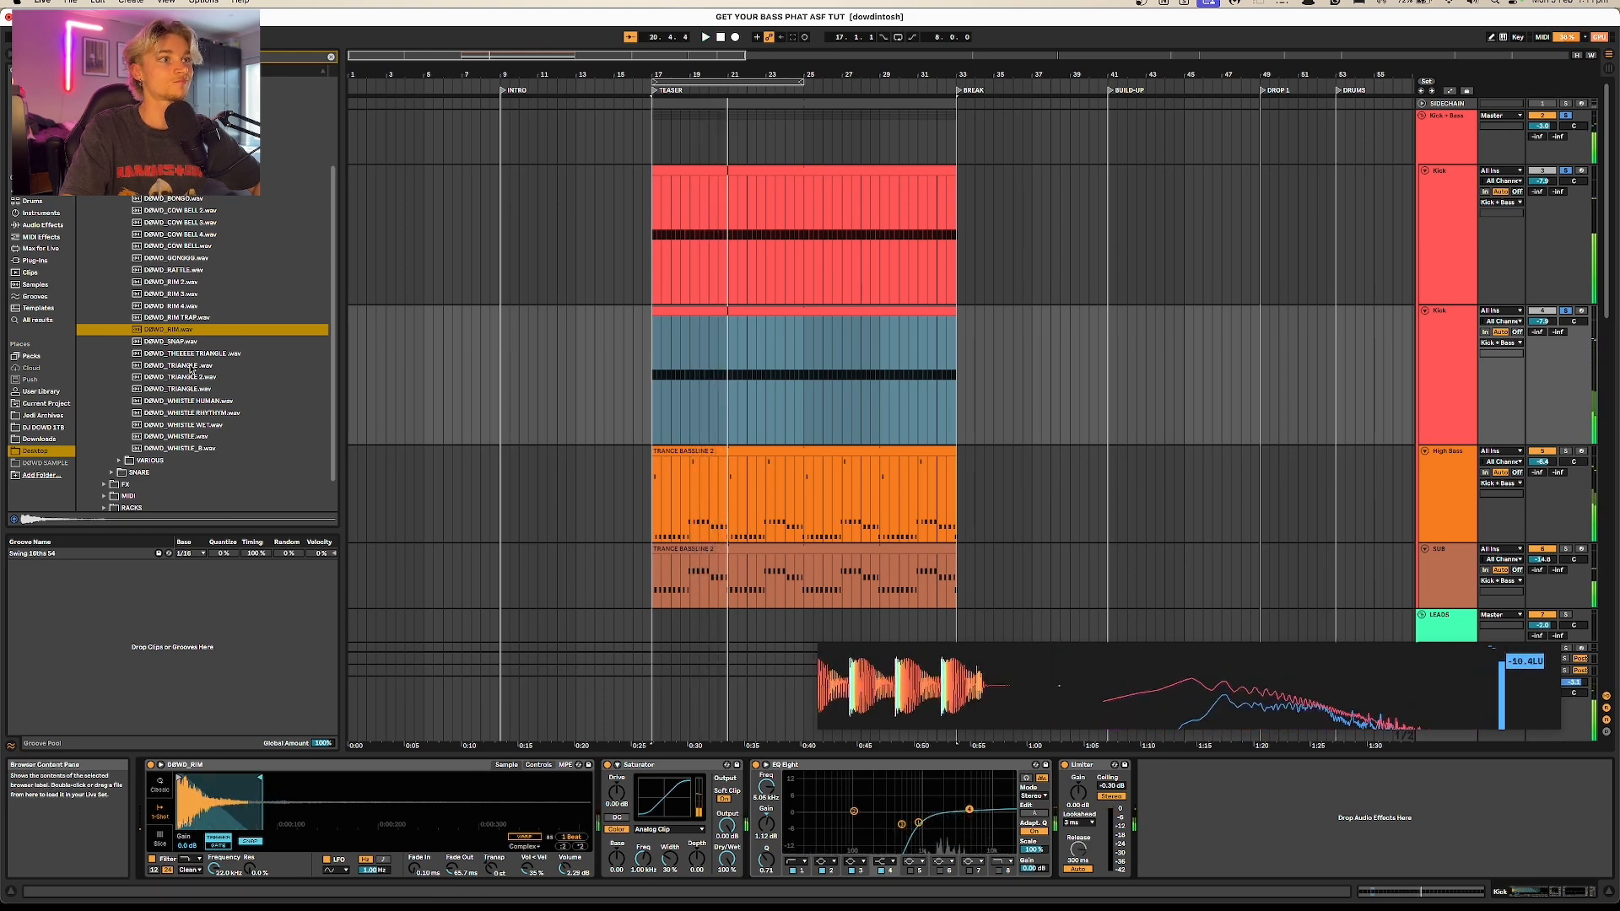
Step: Audition the various vocal percussion samples and open the folder of short hats
left_click(150, 460)
left_click(179, 356)
left_click(175, 332)
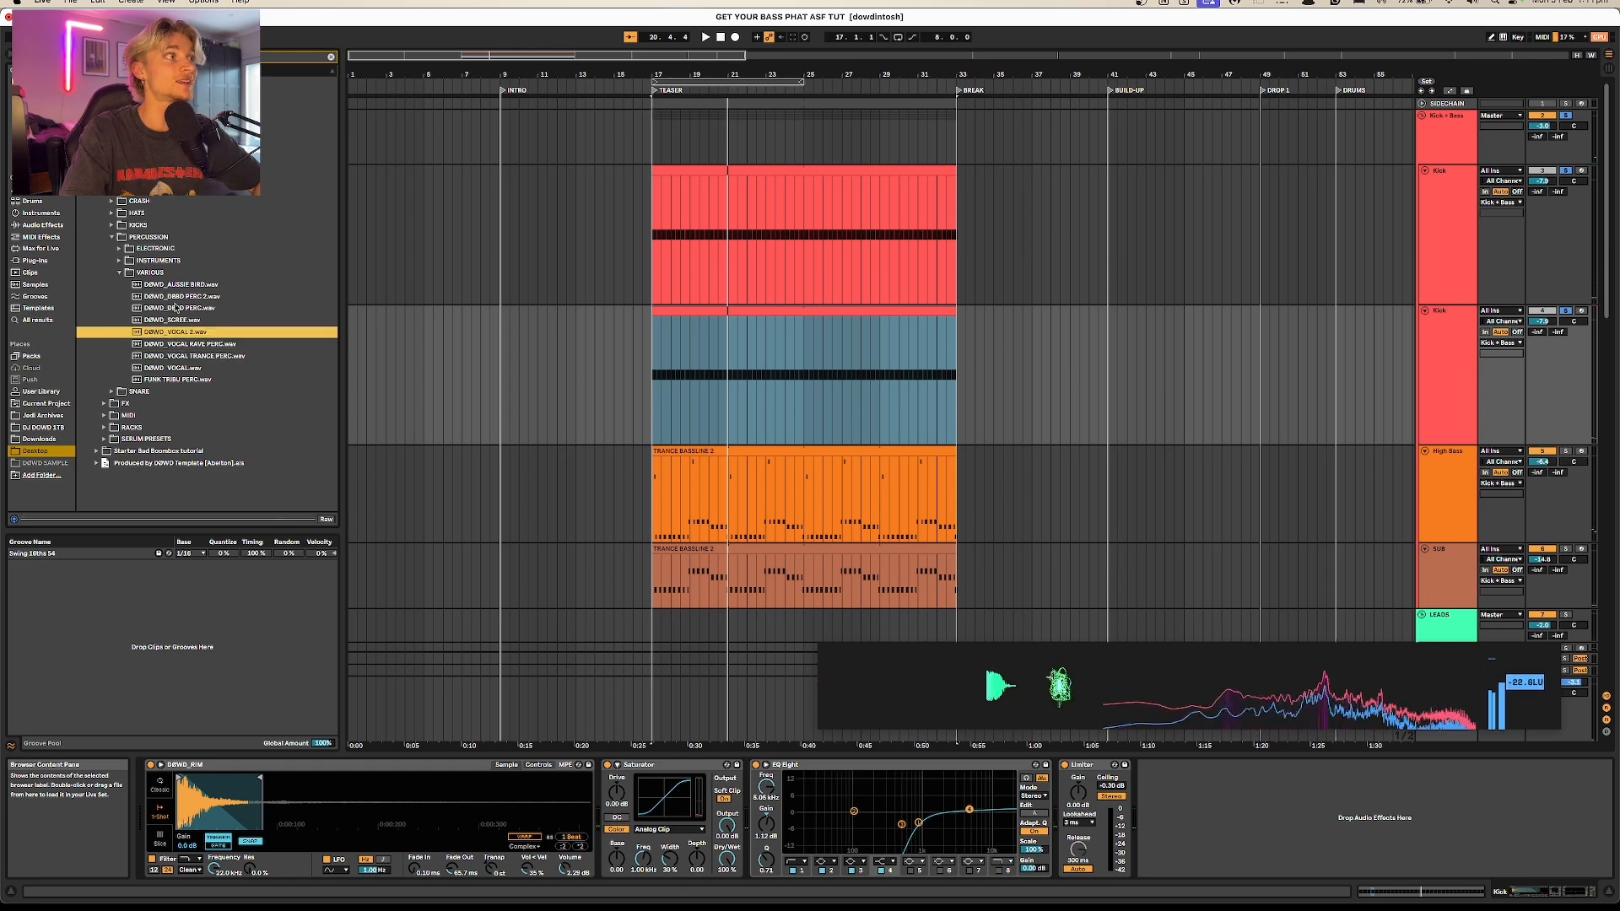
left_click(174, 297)
left_click(111, 214)
left_click(119, 226)
left_click(119, 226)
left_click(120, 238)
Step: Try DØWD_CLOSED HAT 2.wav in the duplicated Kick track's Simpler and lower that track's volume to about -19.7 dB
left_click(139, 250)
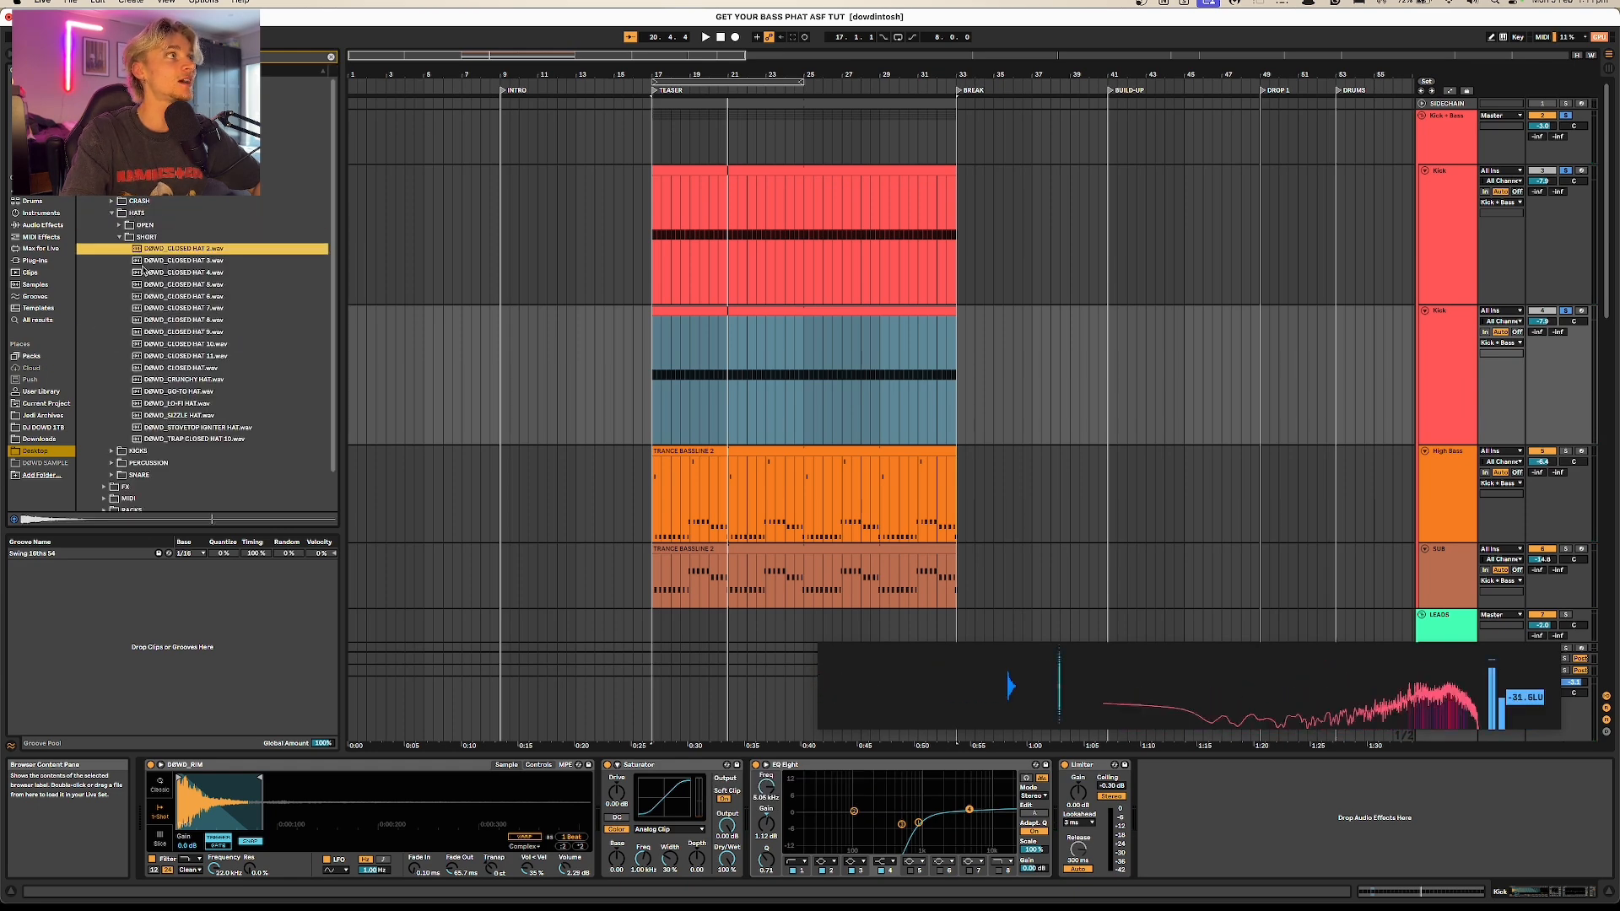
left_click_drag(272, 825, 271, 825)
key("space")
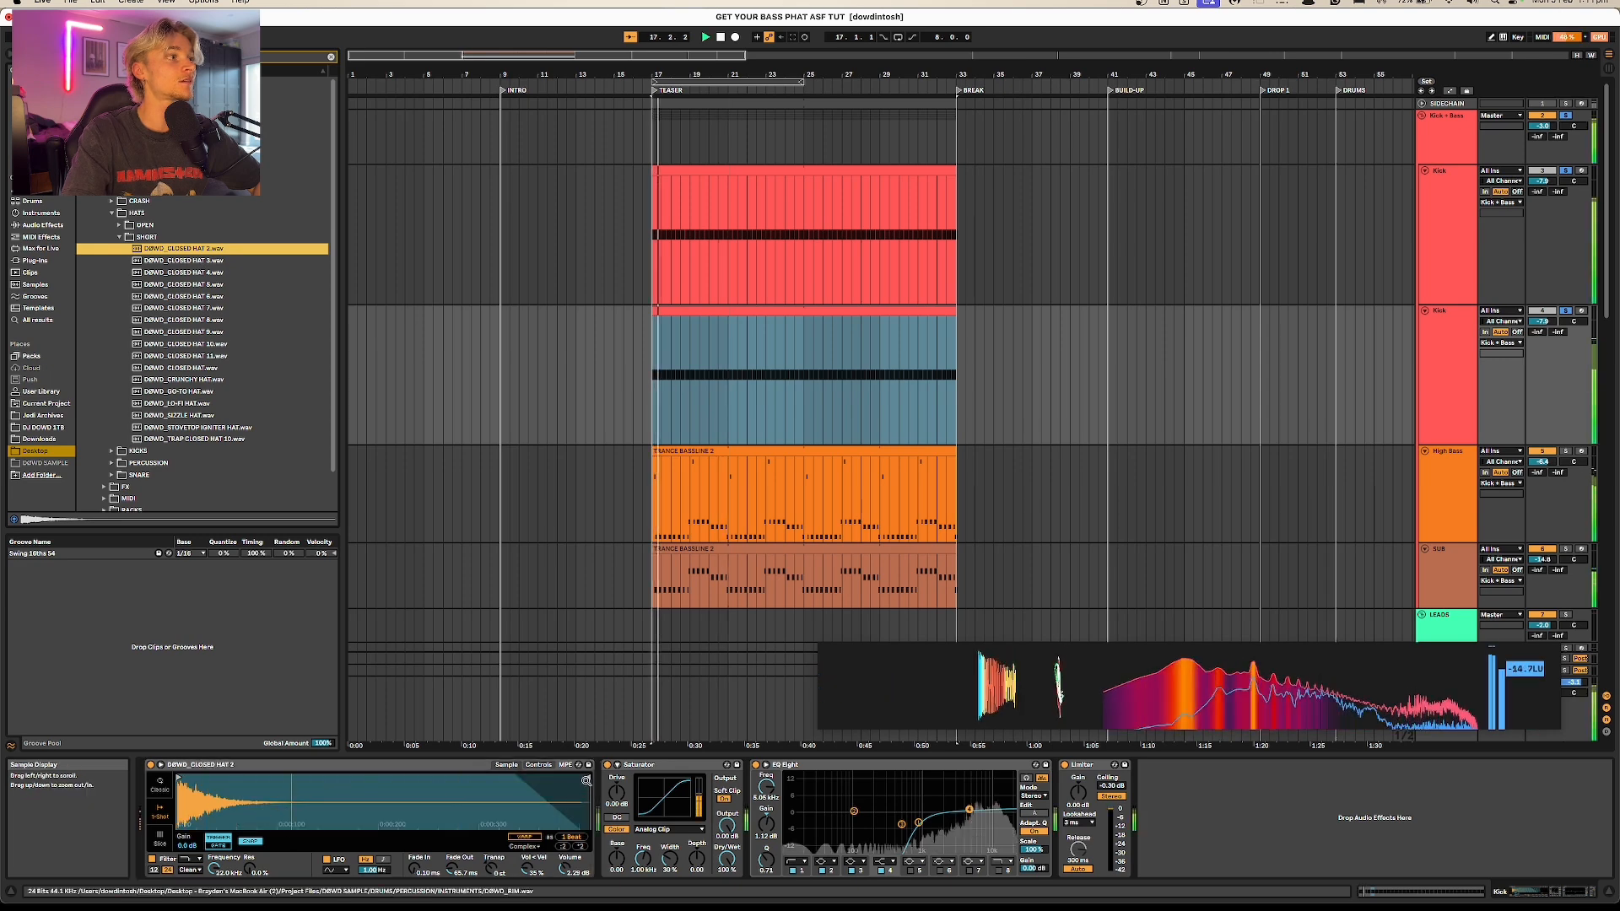
left_click_drag(1542, 321, 1542, 362)
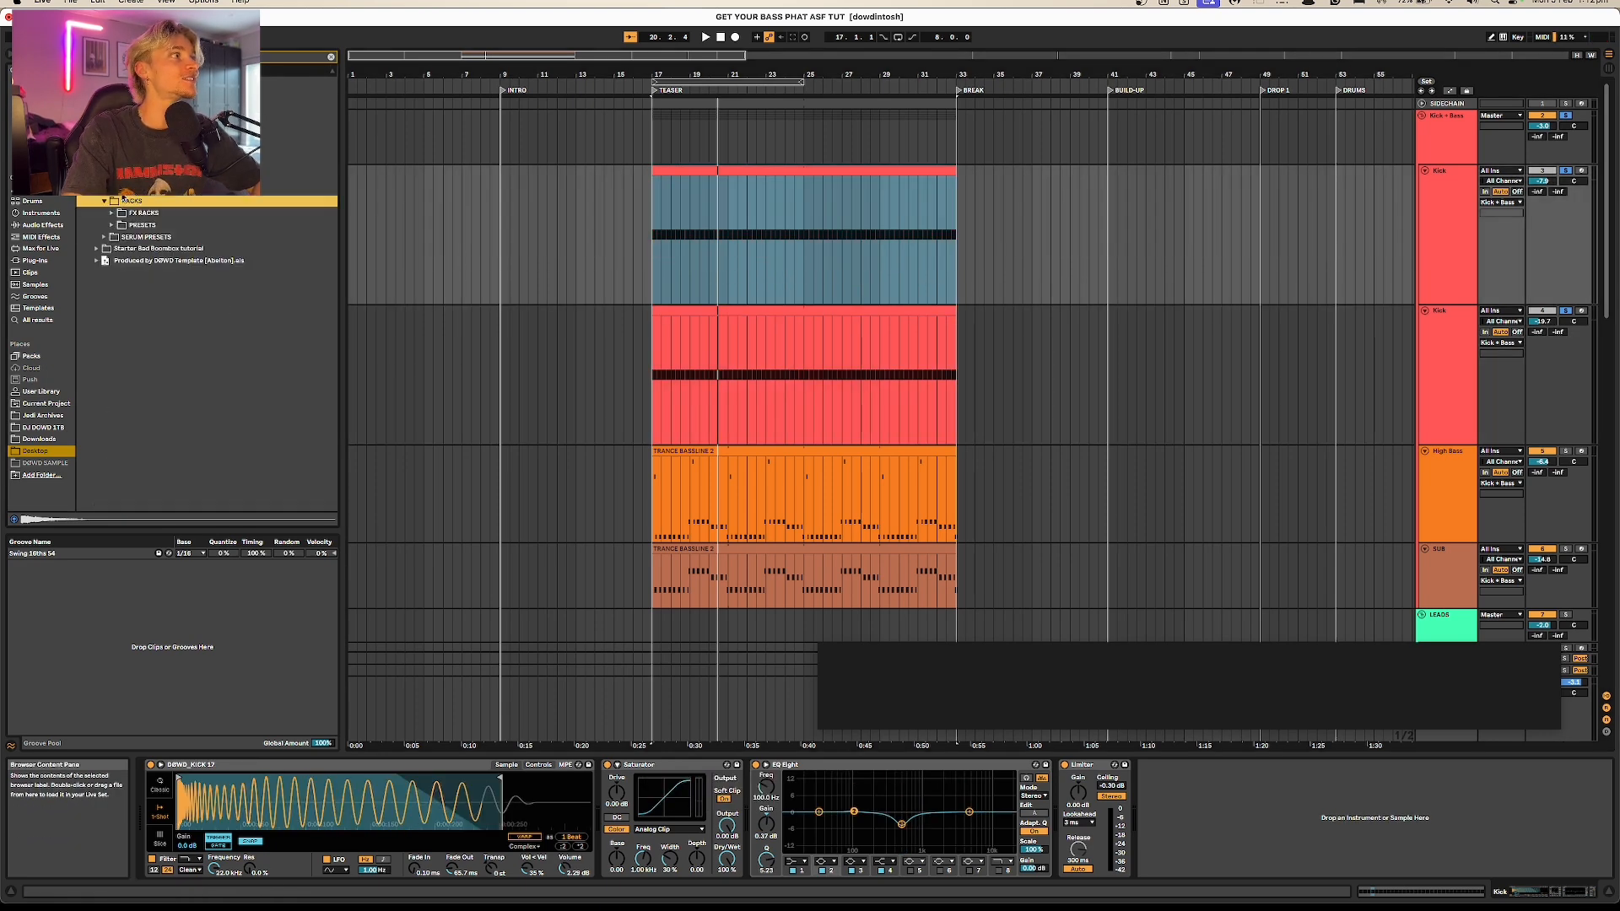
Step: Insert the DØWD kick enhancement rack from FX RACKS between the Kick track's Saturator and EQ Eight
left_click(112, 213)
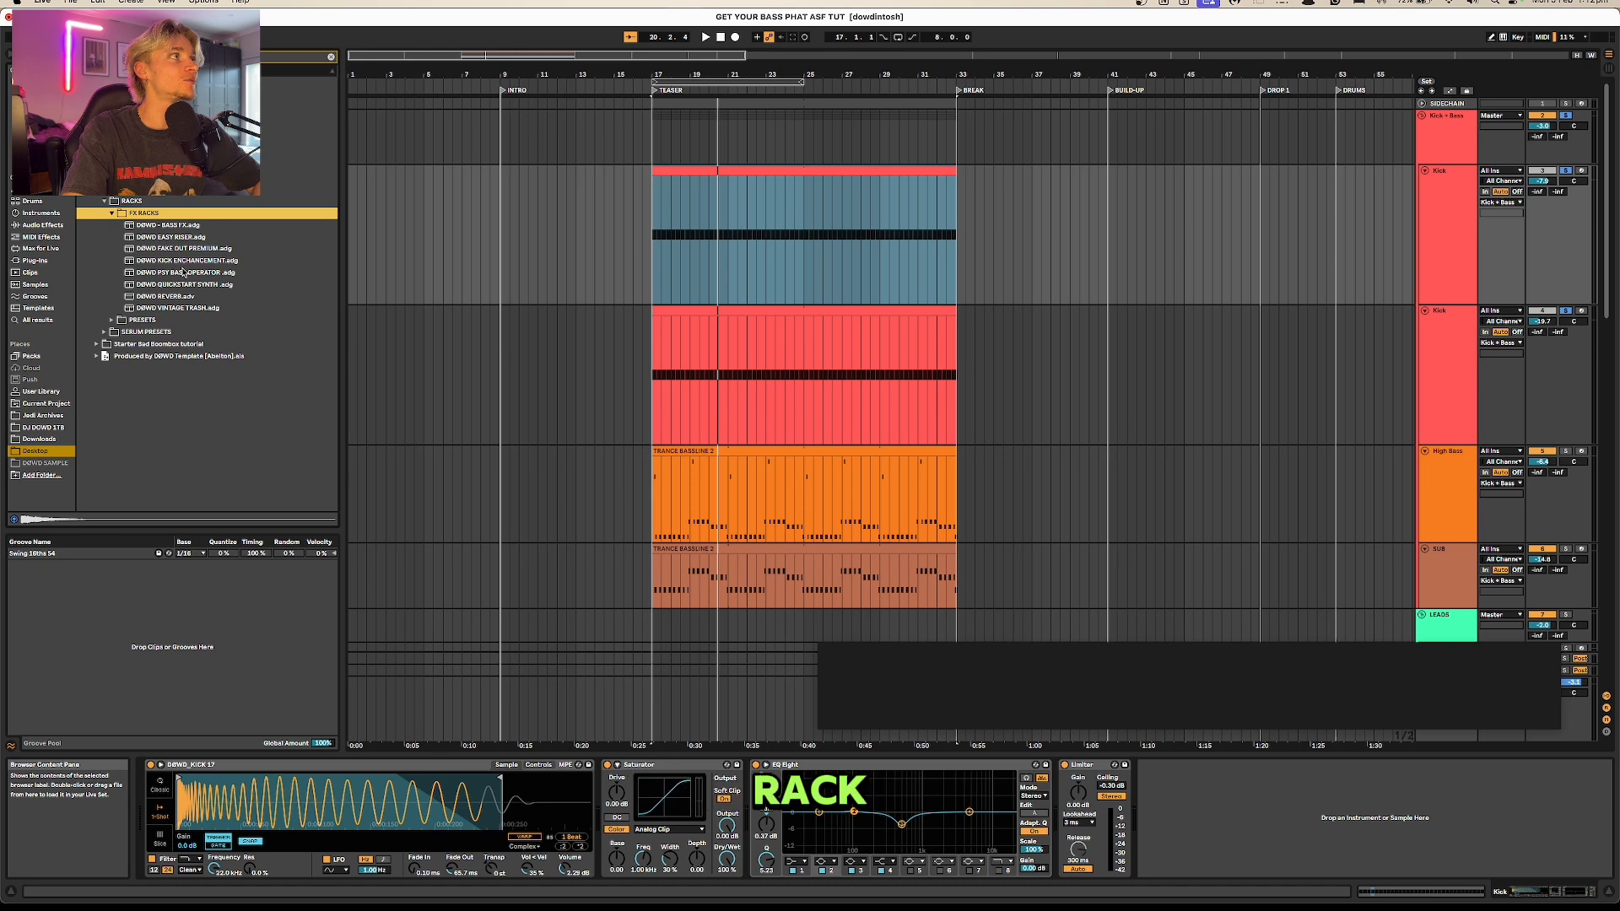
left_click(171, 252)
left_click_drag(173, 261, 753, 850)
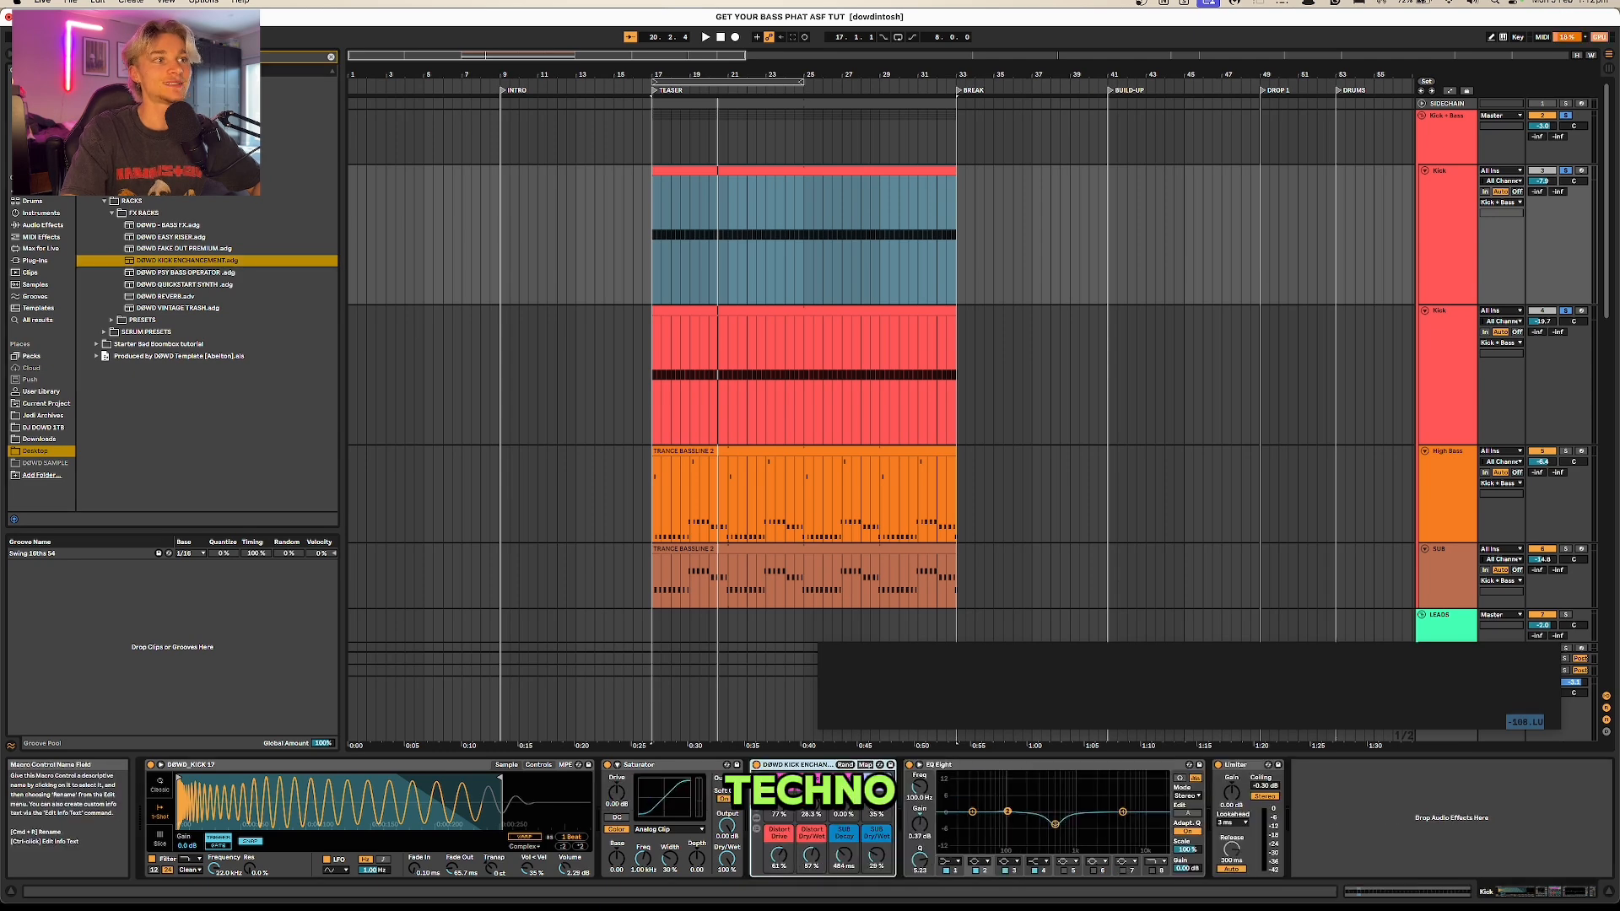
Step: Solo the Kick track and adjust the kick enhancement rack's saturation, distortion and delay macros during playback
key("space")
left_click(1567, 171)
mouse_move(811, 804)
left_mouse_down()
mouse_move(812, 774)
mouse_move(812, 789)
left_mouse_up()
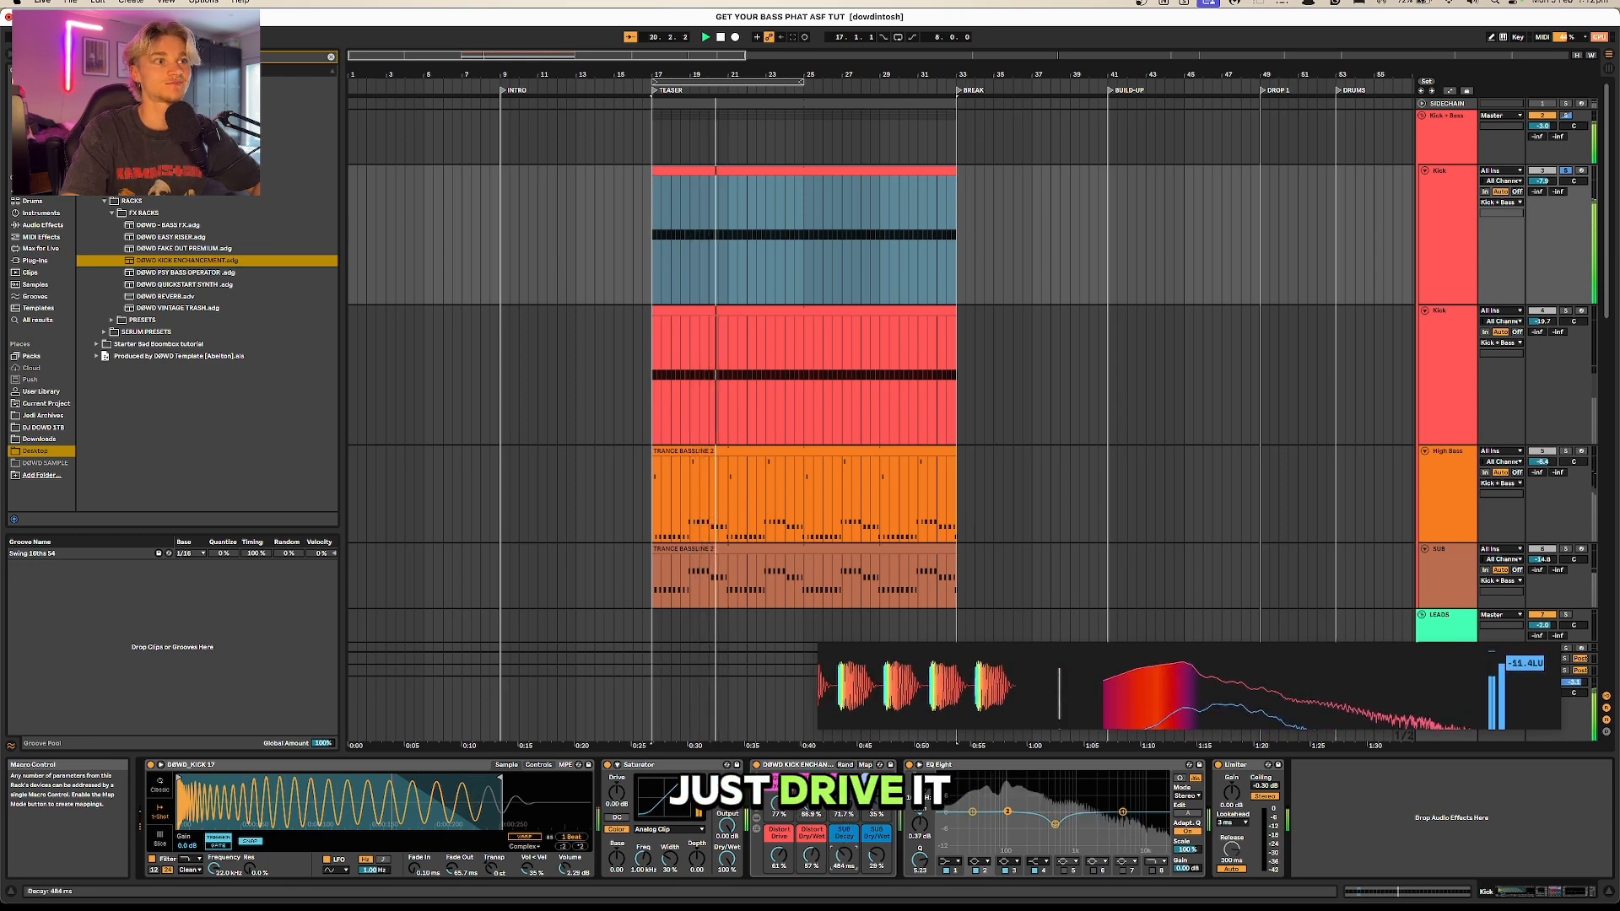
left_click_drag(877, 855, 876, 823)
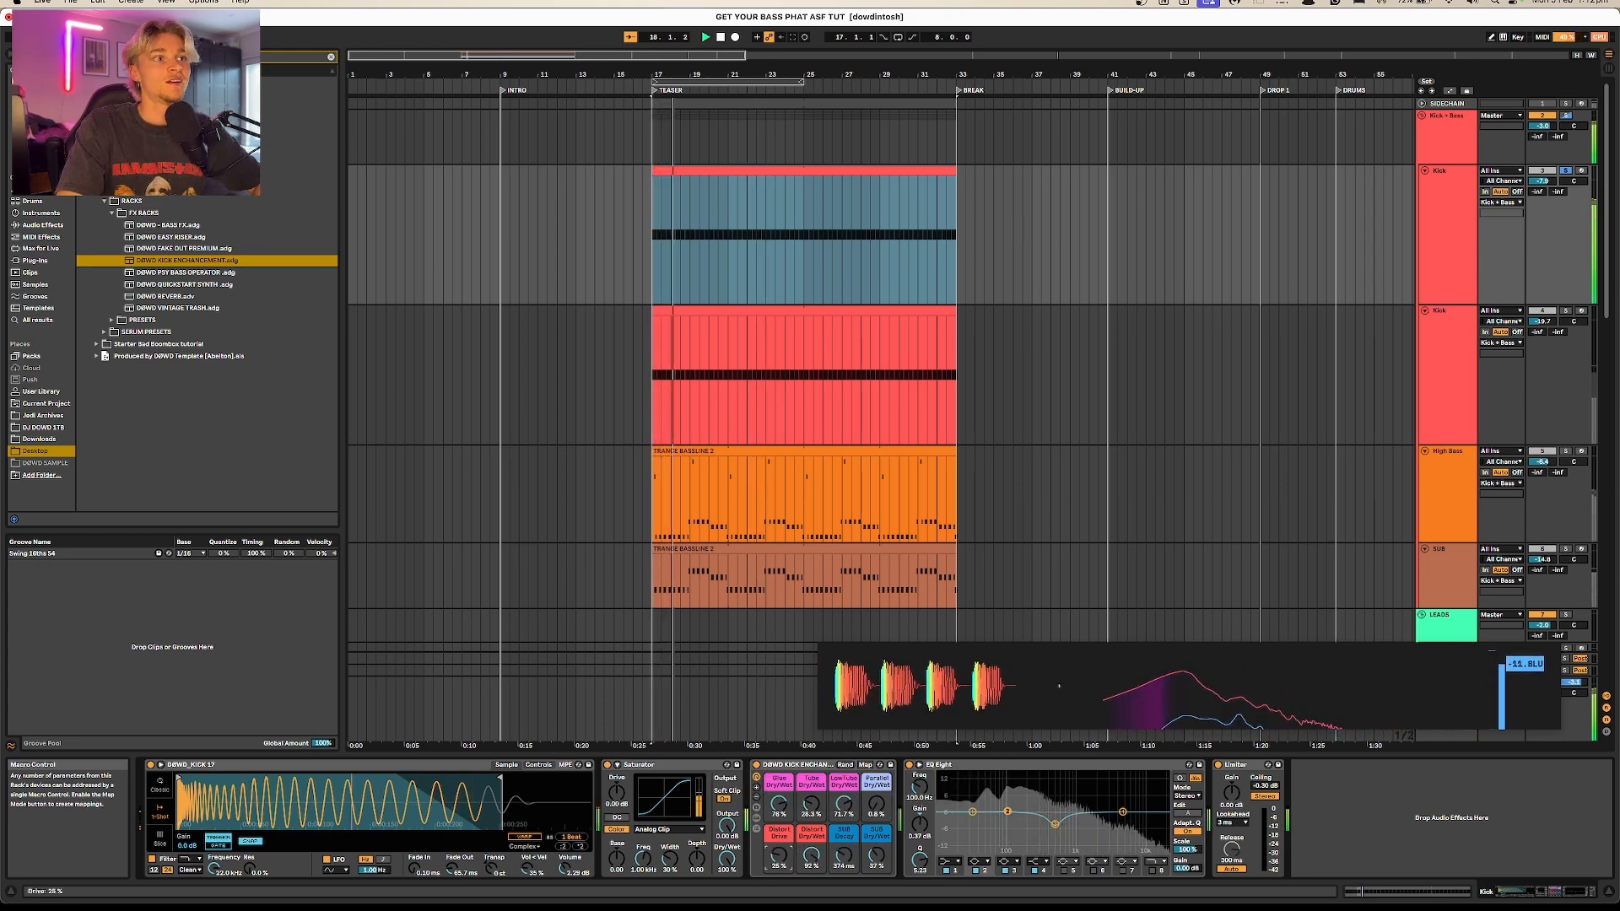
key("space")
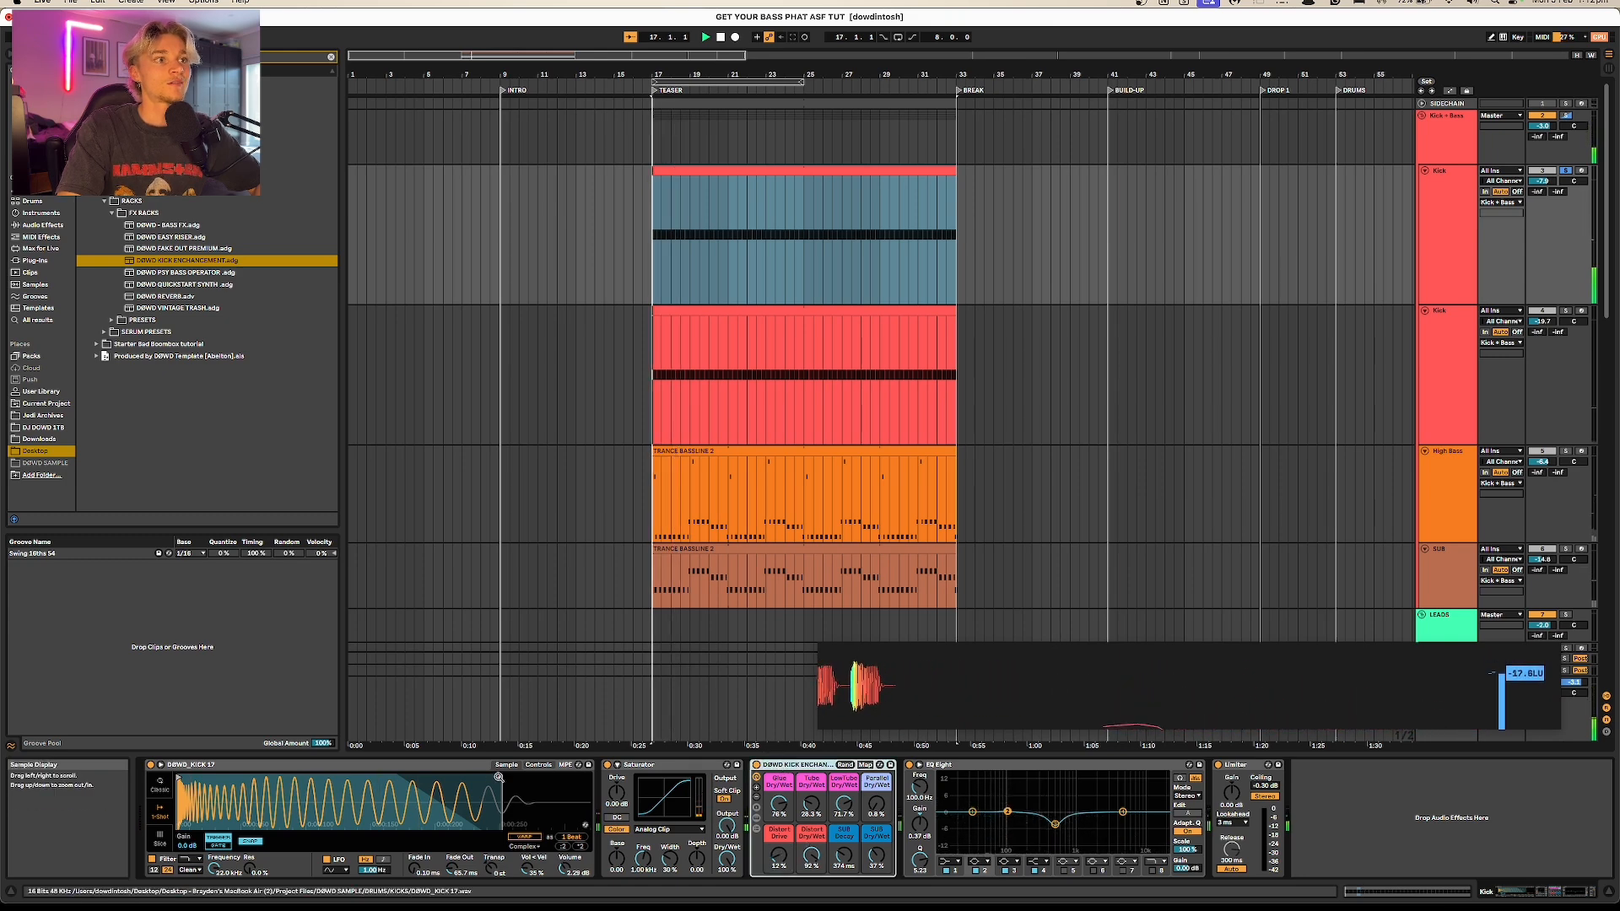
Step: Lengthen the sample end in the Kick's Simpler and delete the kick enhancement rack
left_click_drag(500, 778, 589, 778)
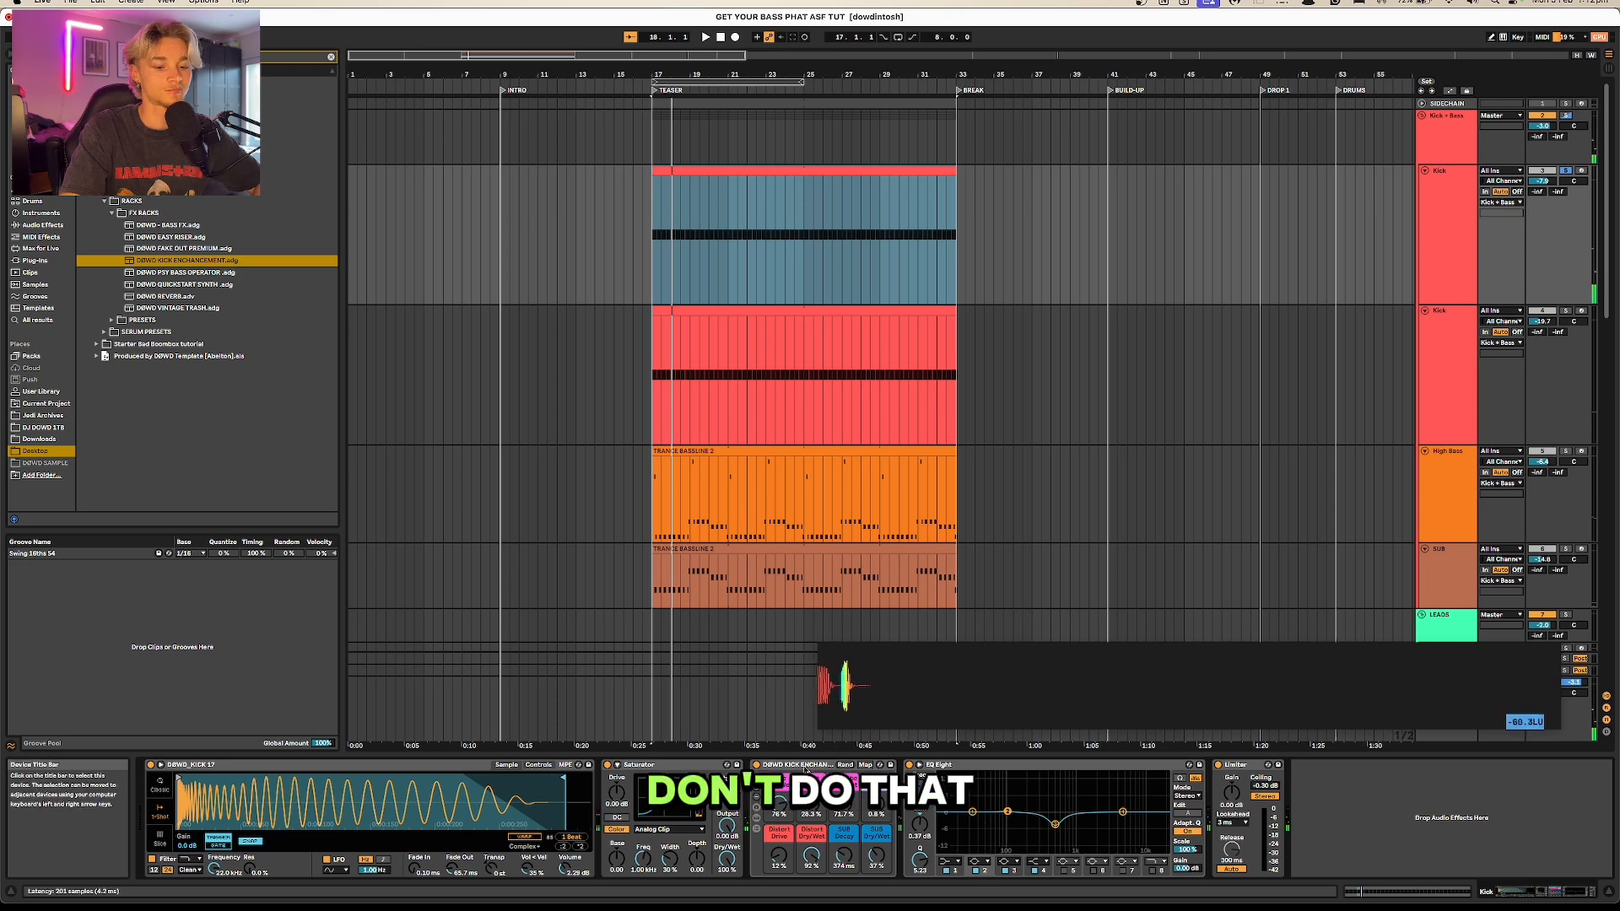
left_click(806, 765)
key("Delete")
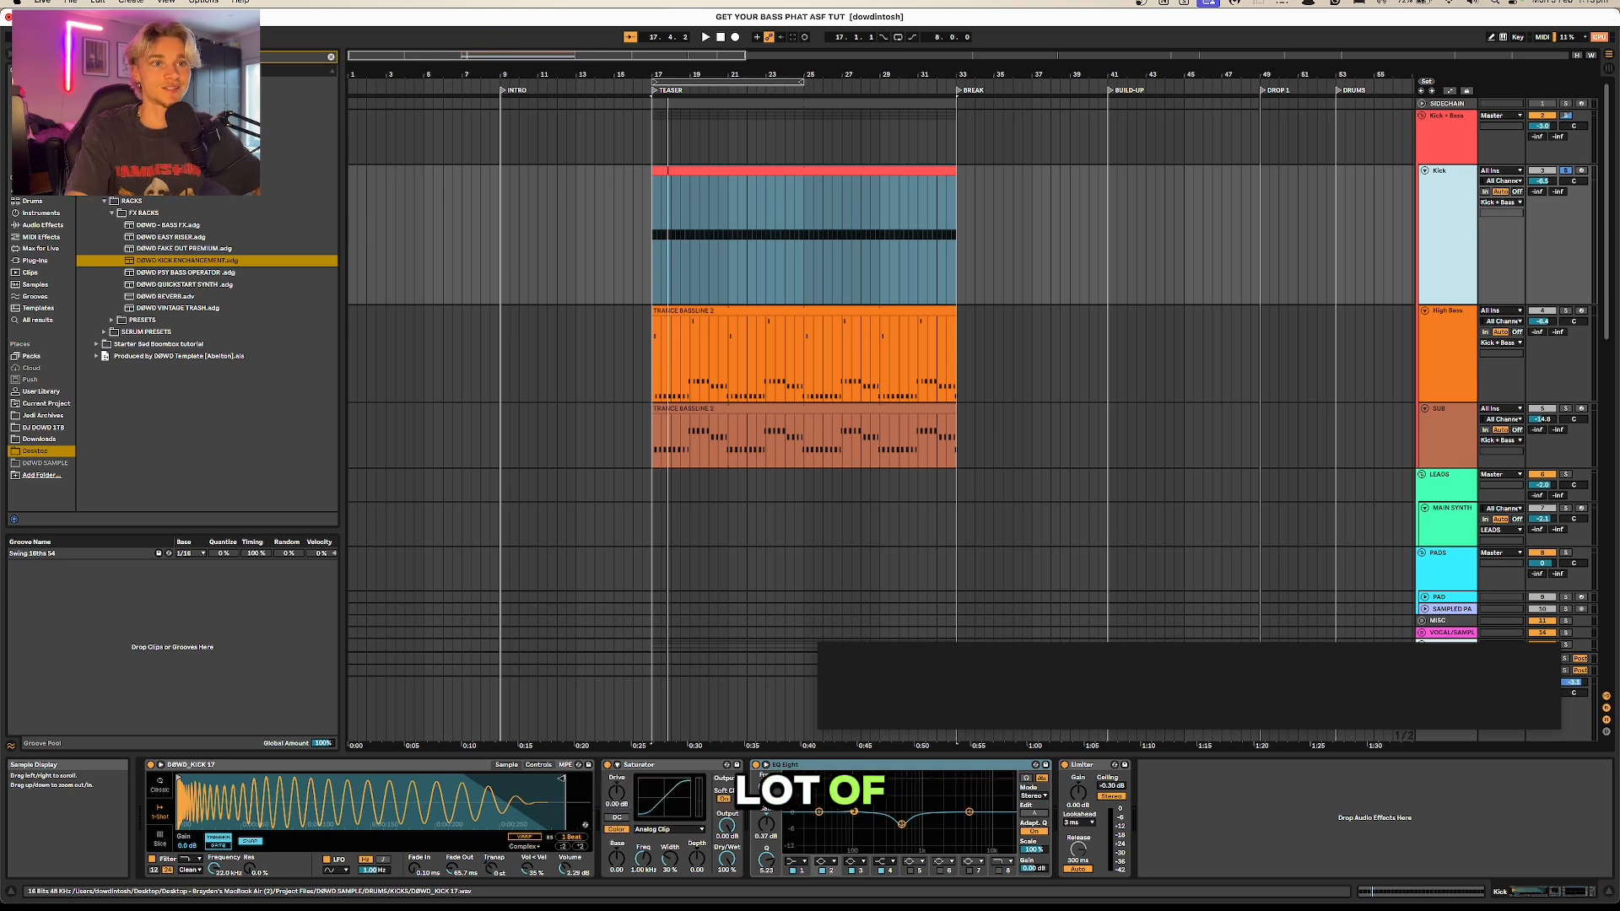
Step: Rebalance the kick's gain during playback: Simpler volume -12 dB, track volume -3.7 dB and Saturator Drive about 5.71 dB
left_click_drag(244, 820, 245, 827)
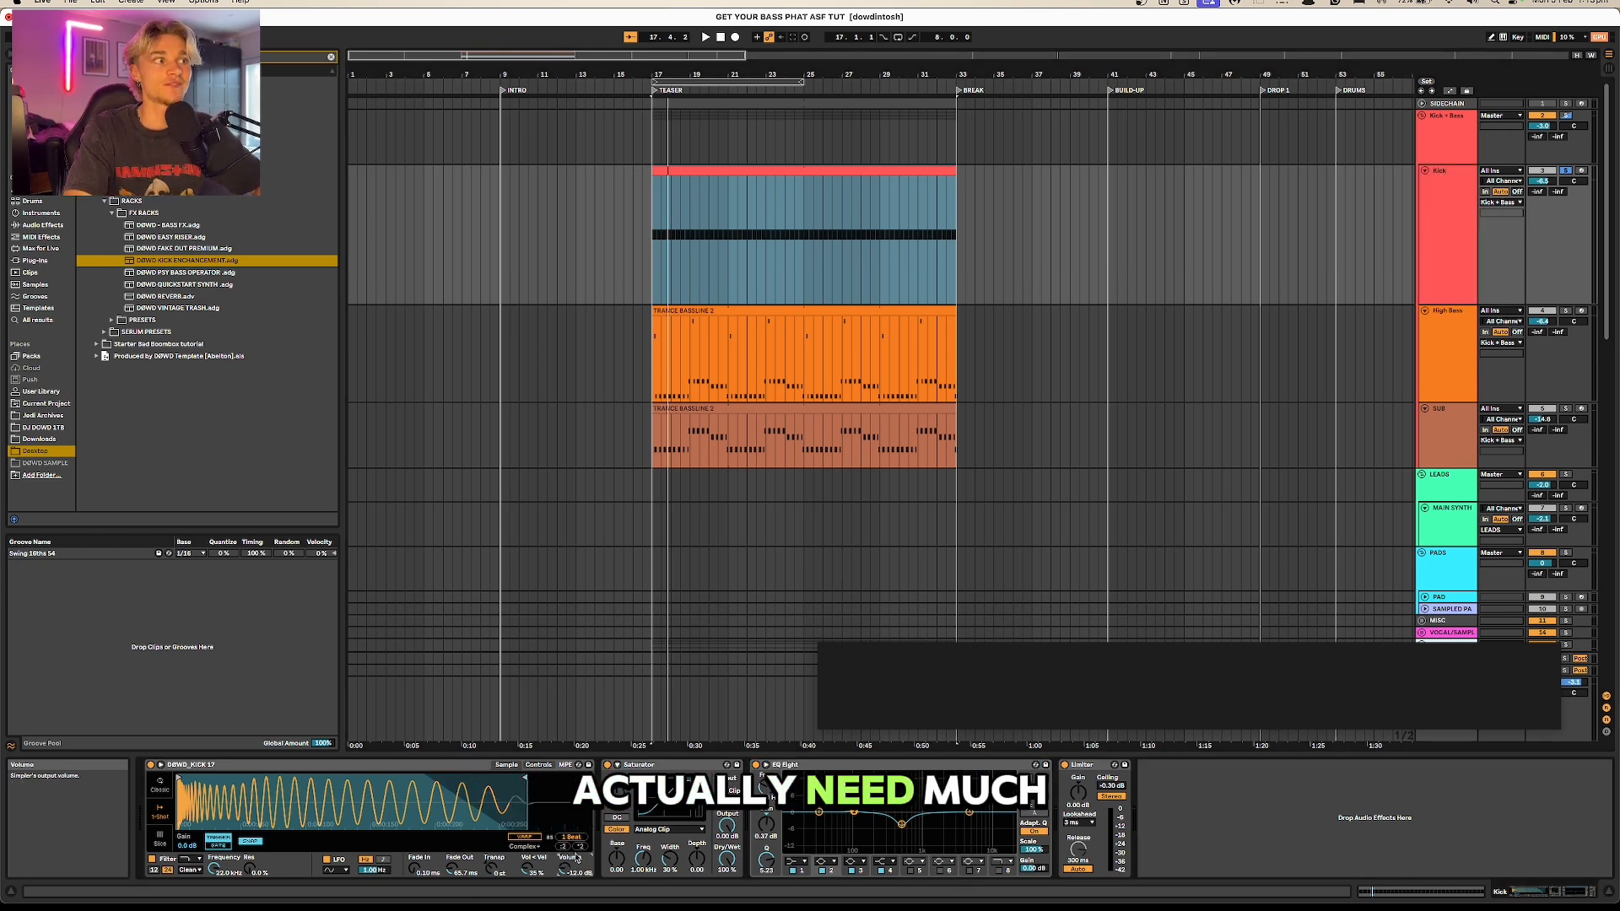
key("space")
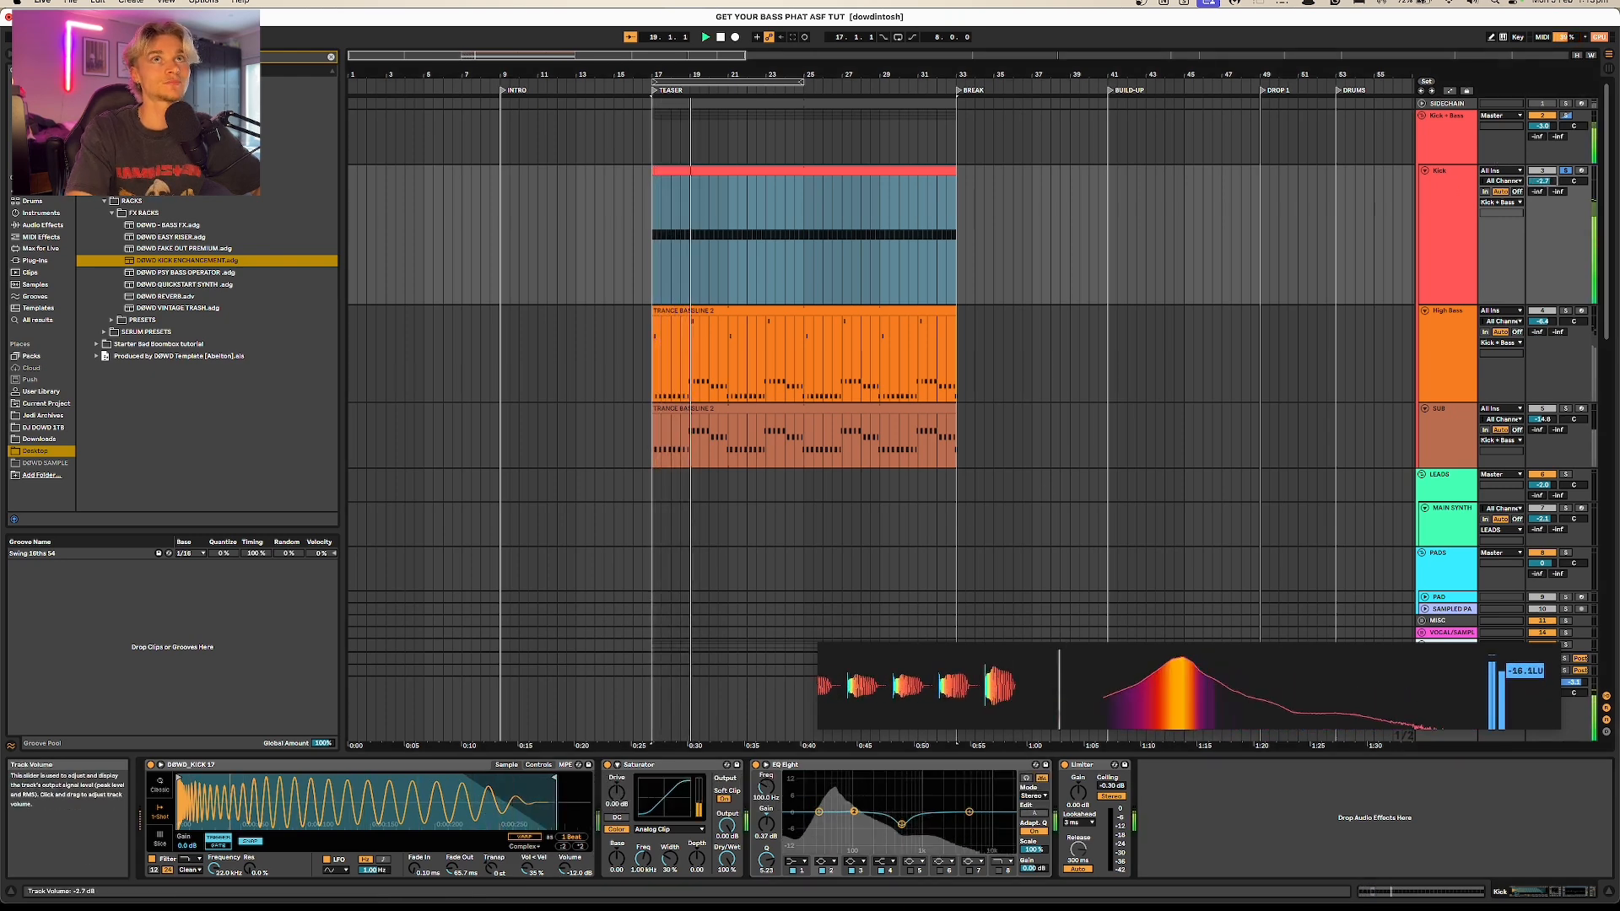
left_click_drag(617, 791, 617, 766)
key("space")
key("space")
key("space")
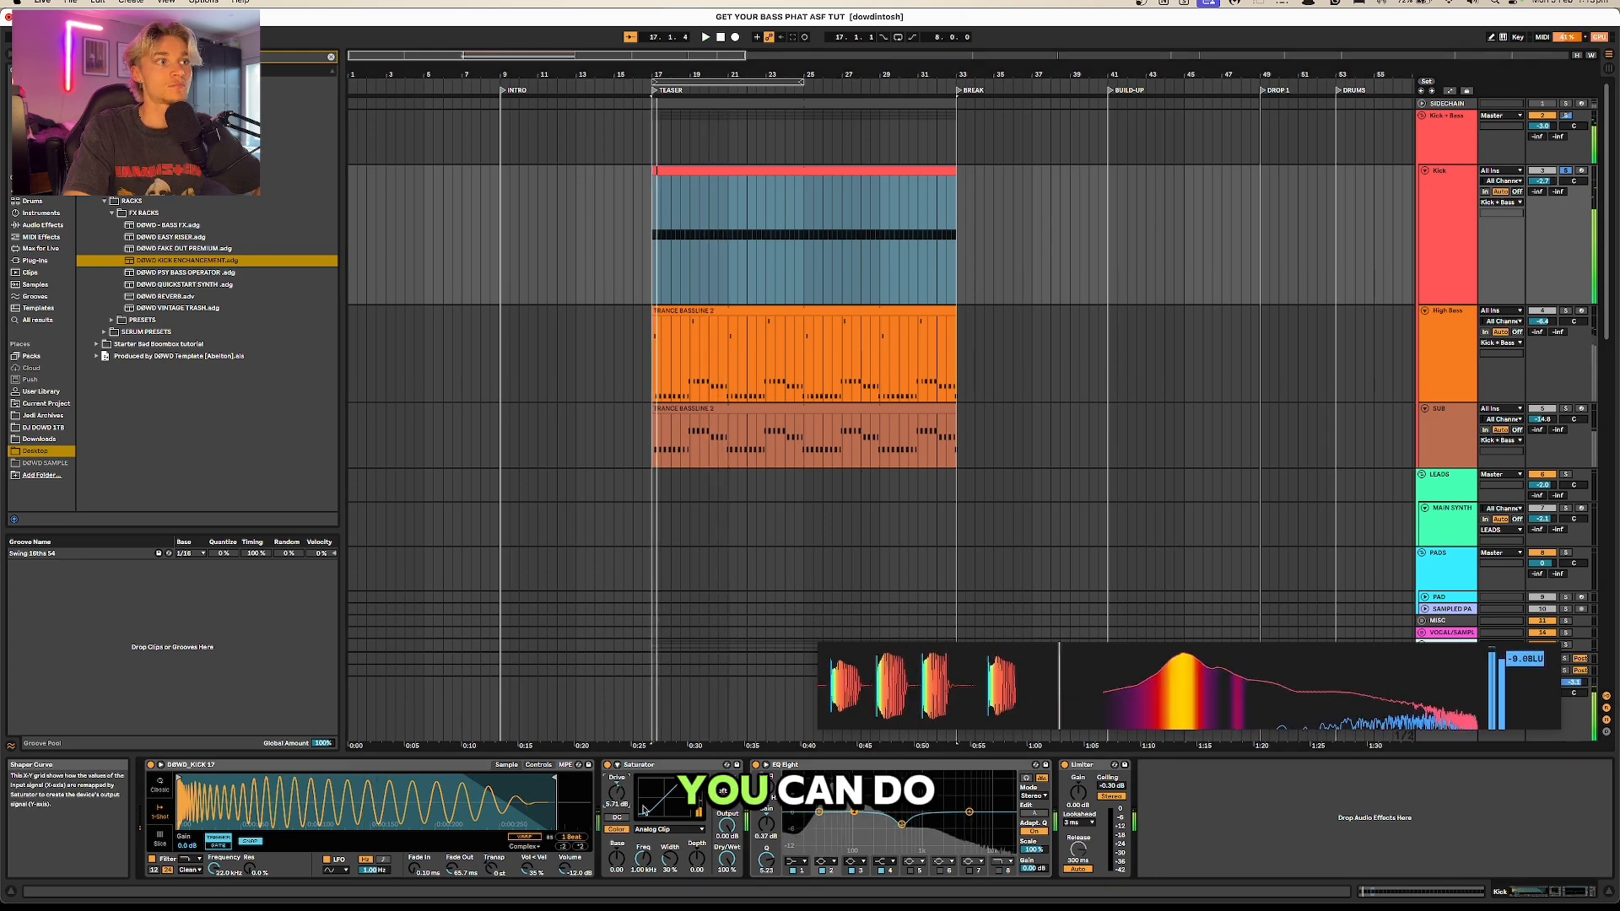
Step: Change the Kick Saturator's curve to Soft Sine and set its Drive to about 4 dB, checking it in playback
left_click(663, 830)
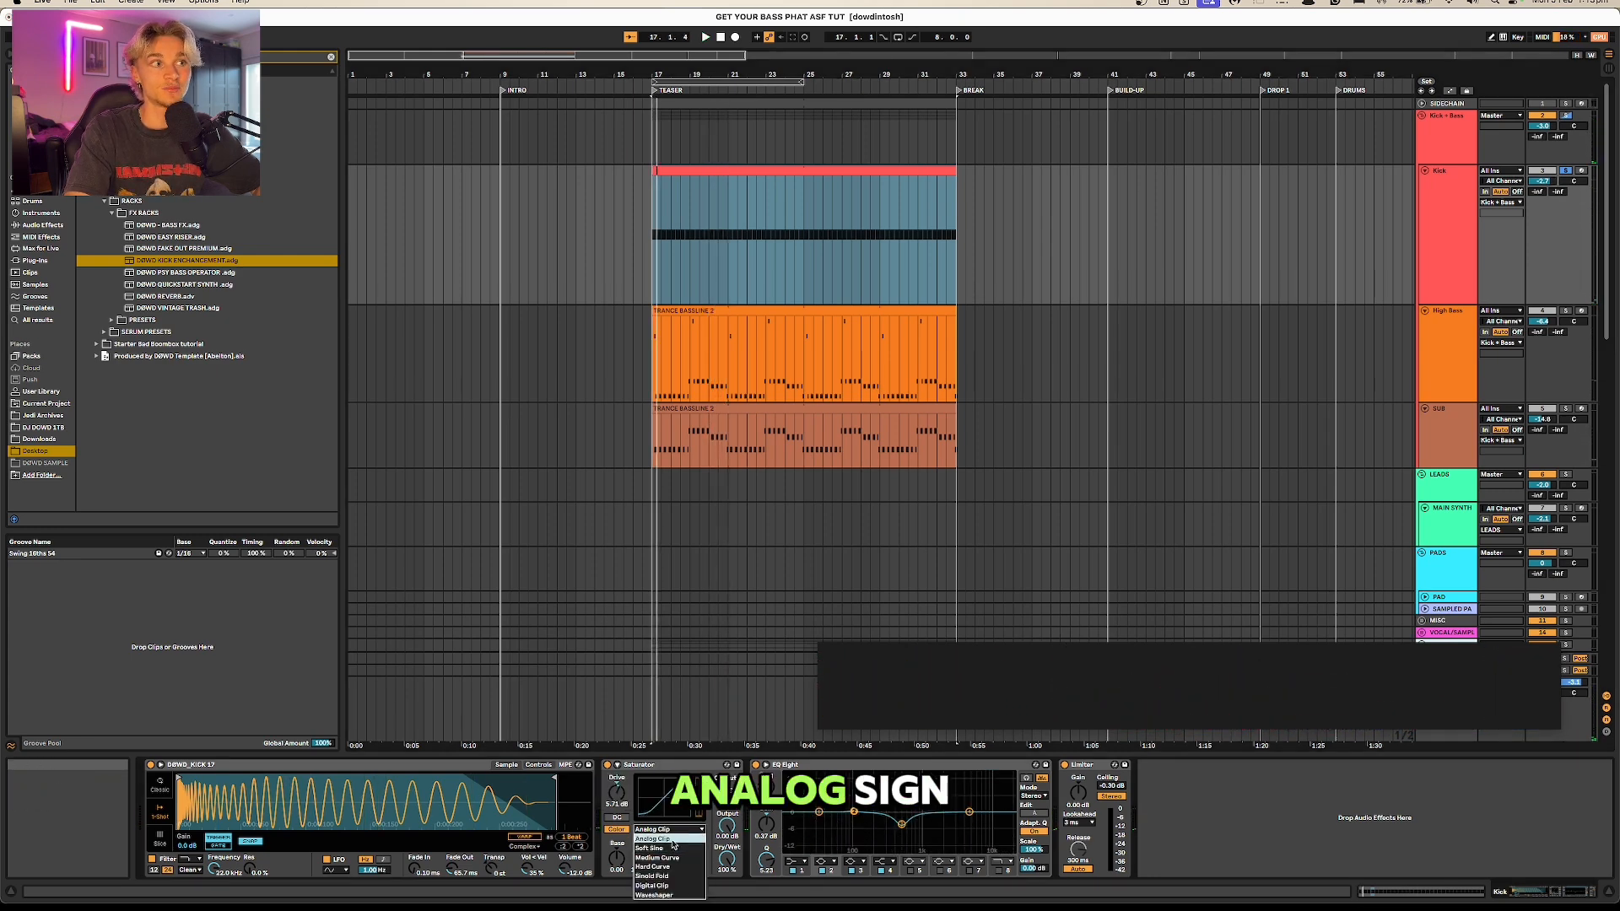
left_click(669, 849)
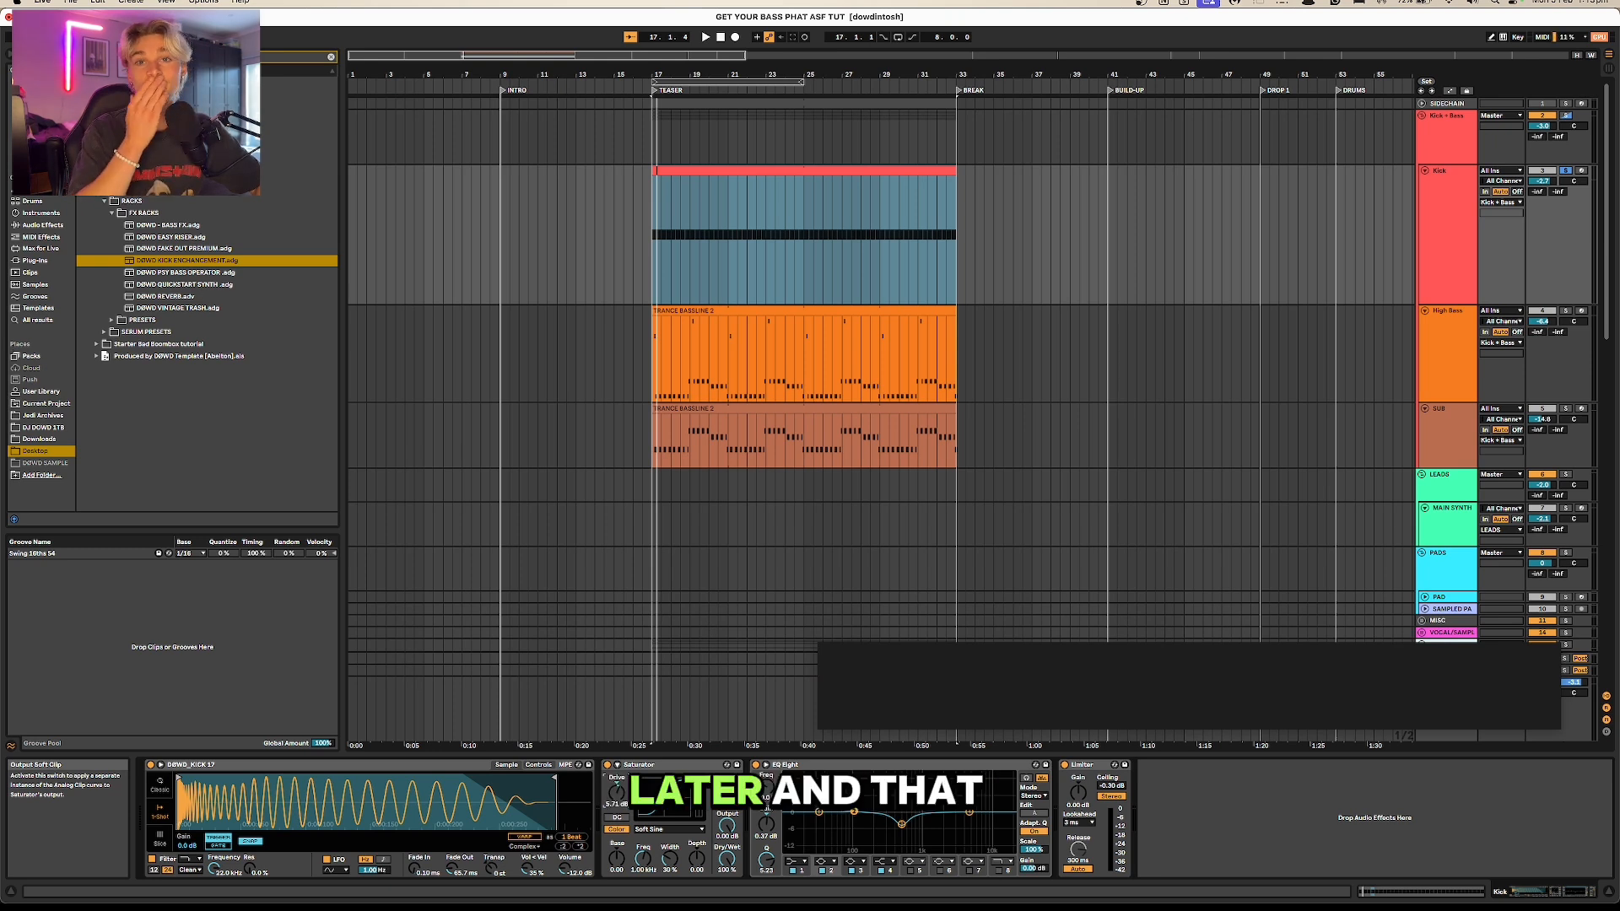
left_click(675, 766)
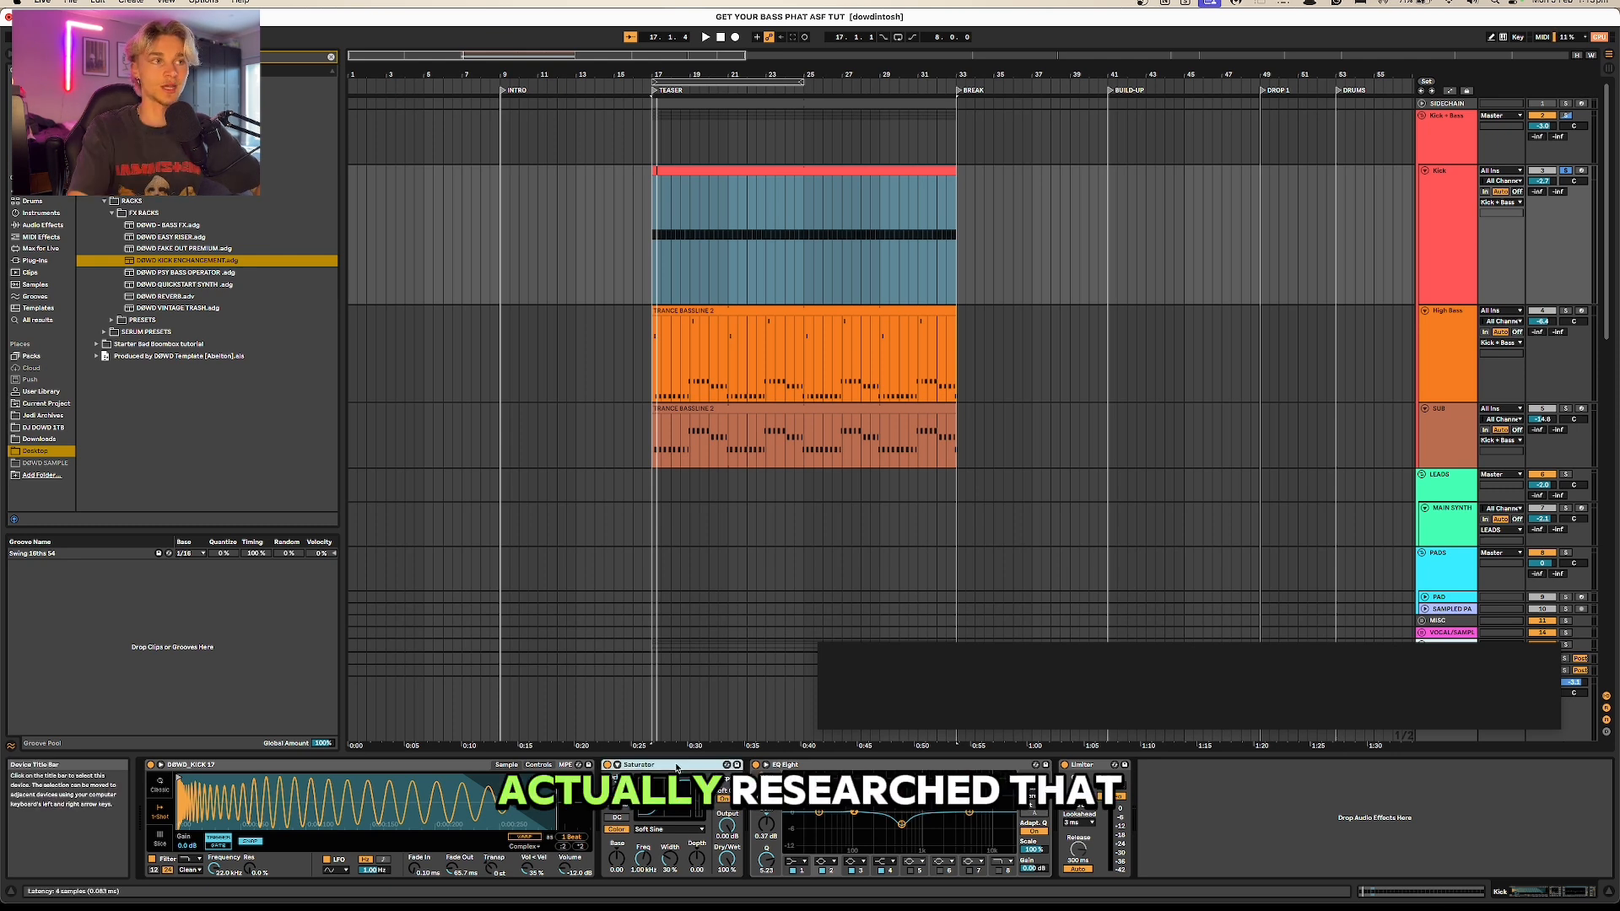
left_click(663, 831)
left_click(659, 848)
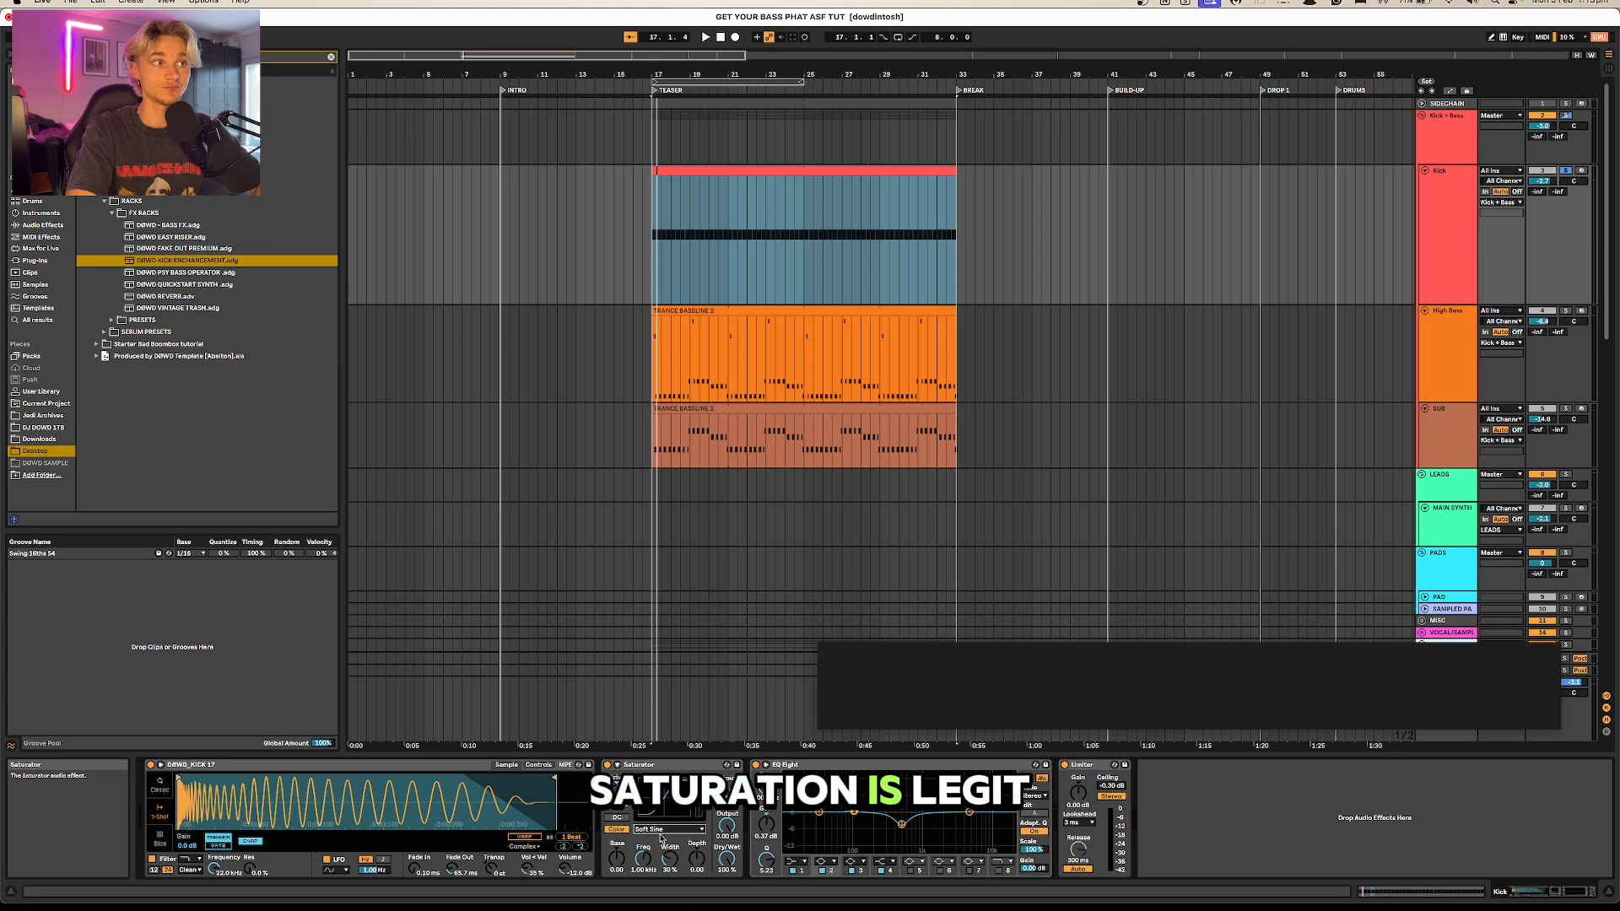
key("space")
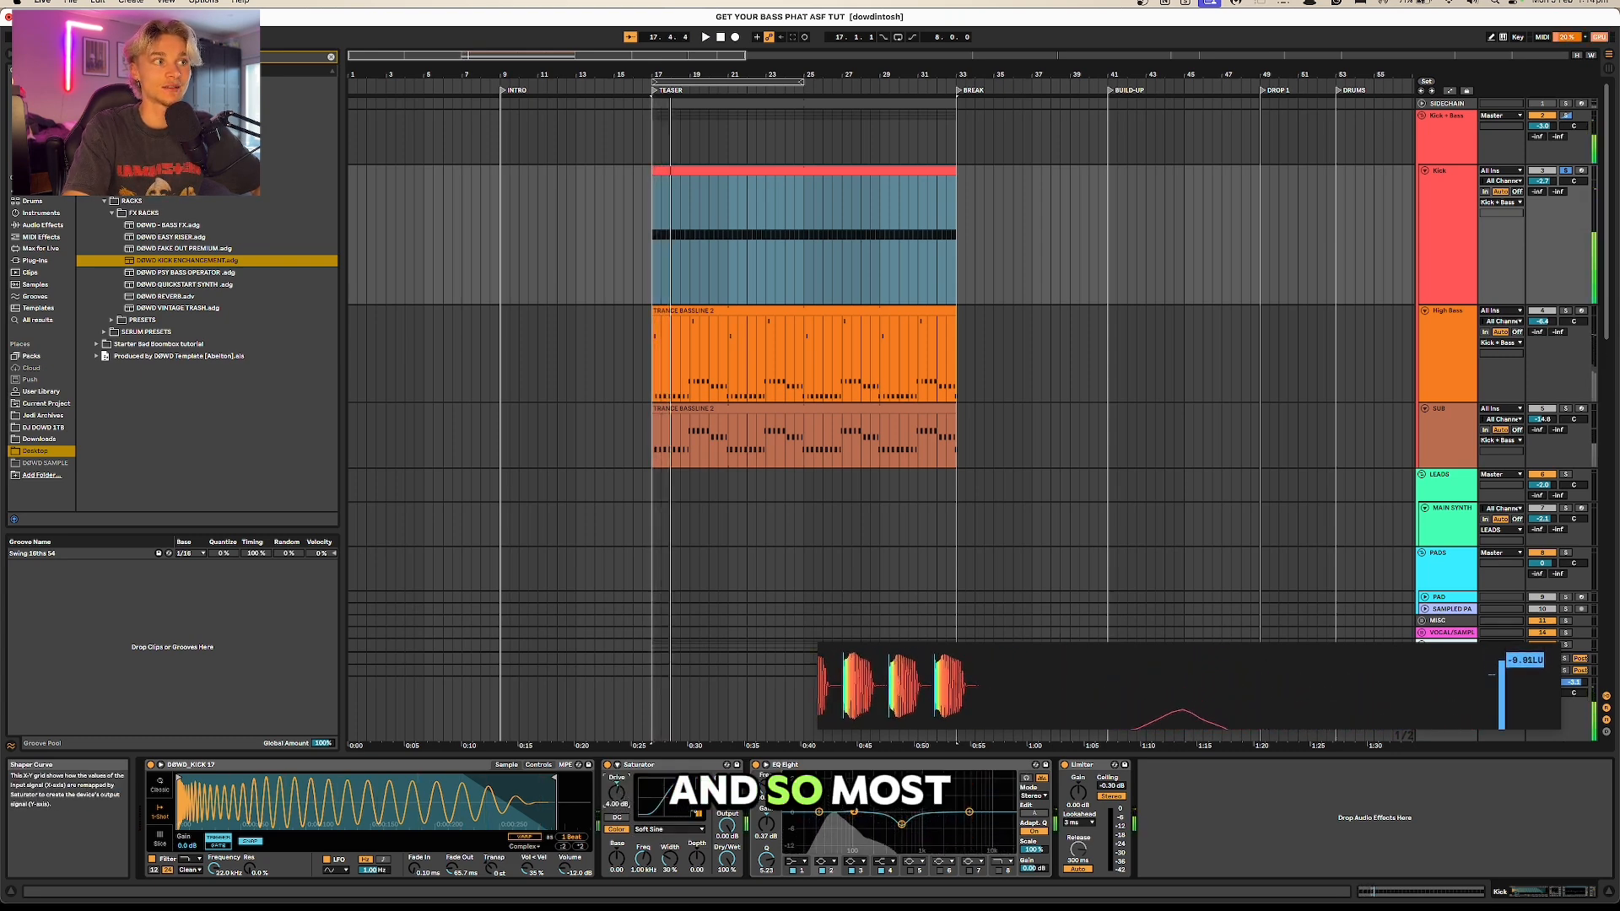
left_click(652, 766)
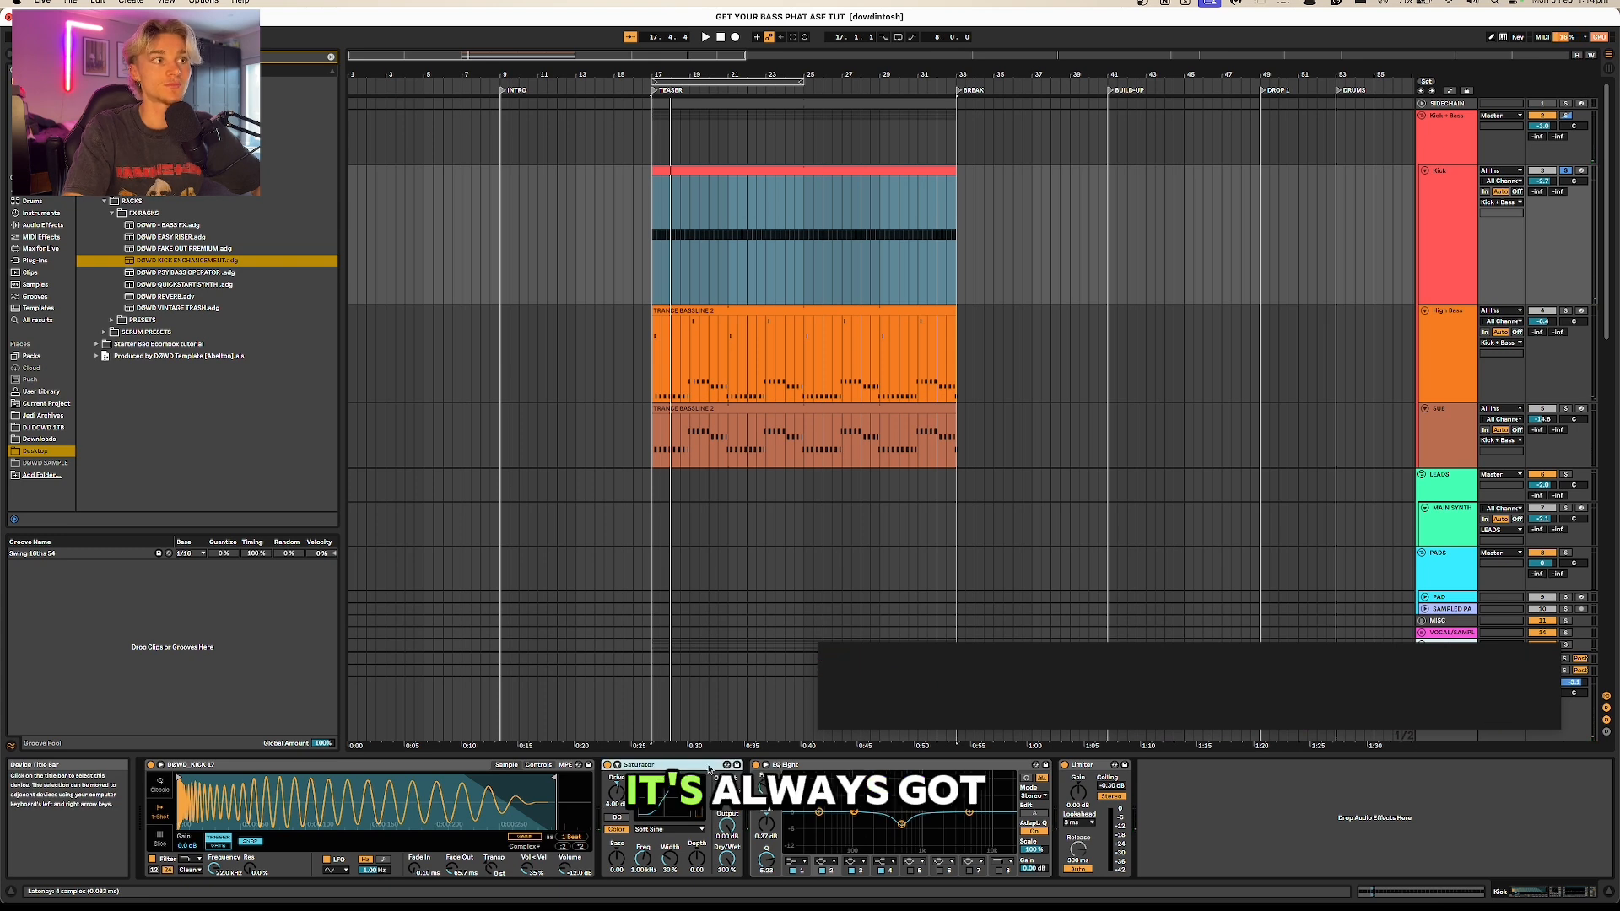
left_click(667, 830)
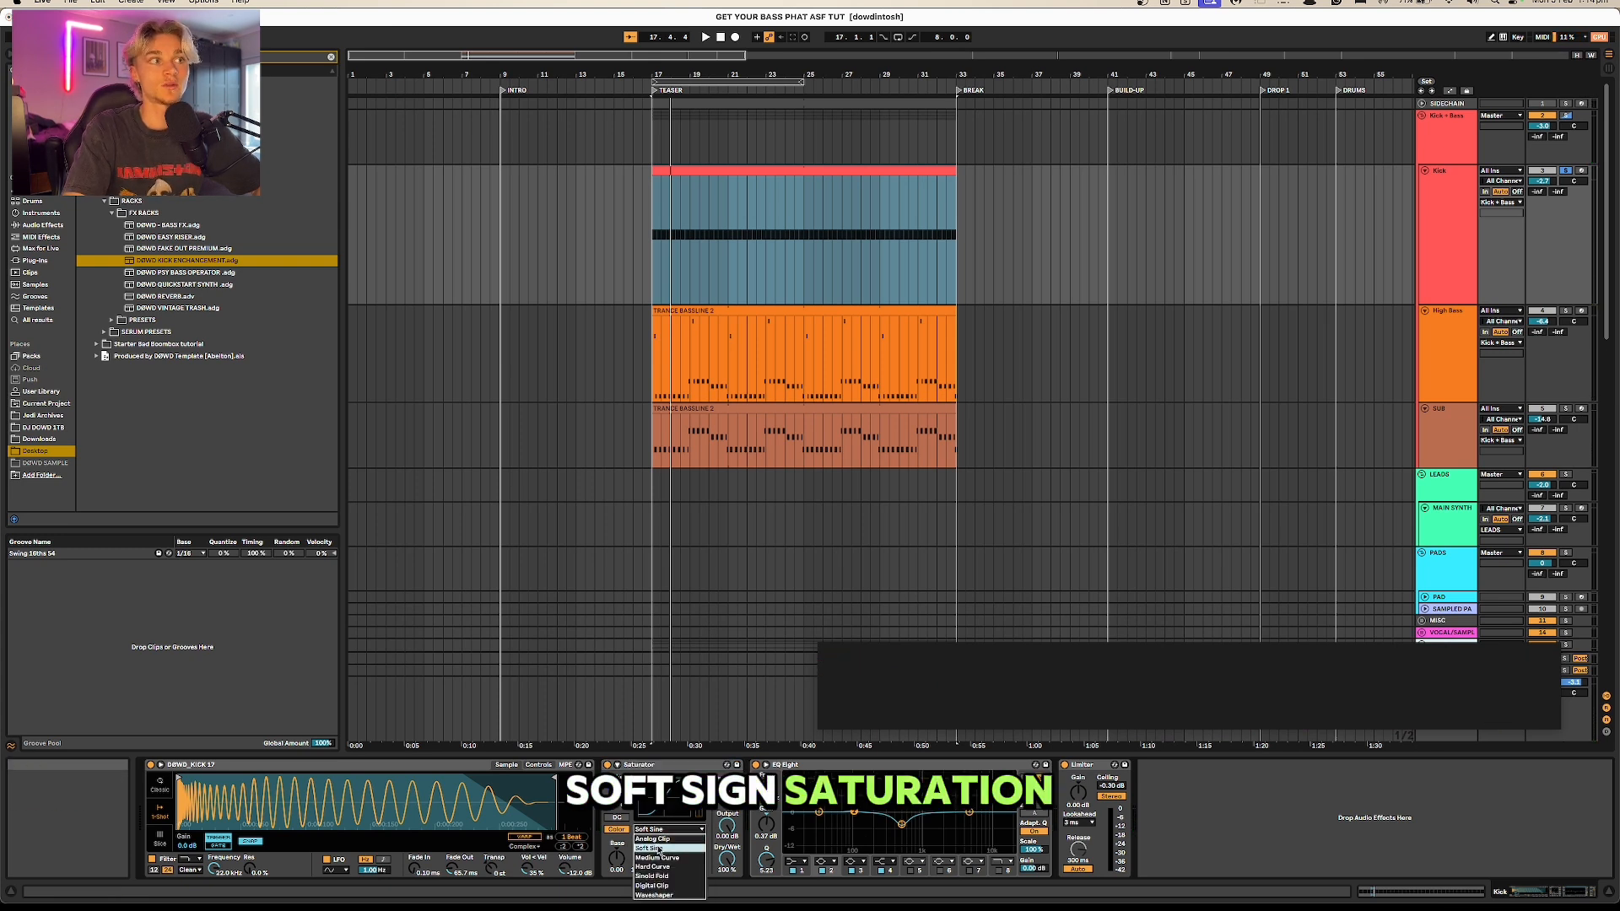
left_click(659, 849)
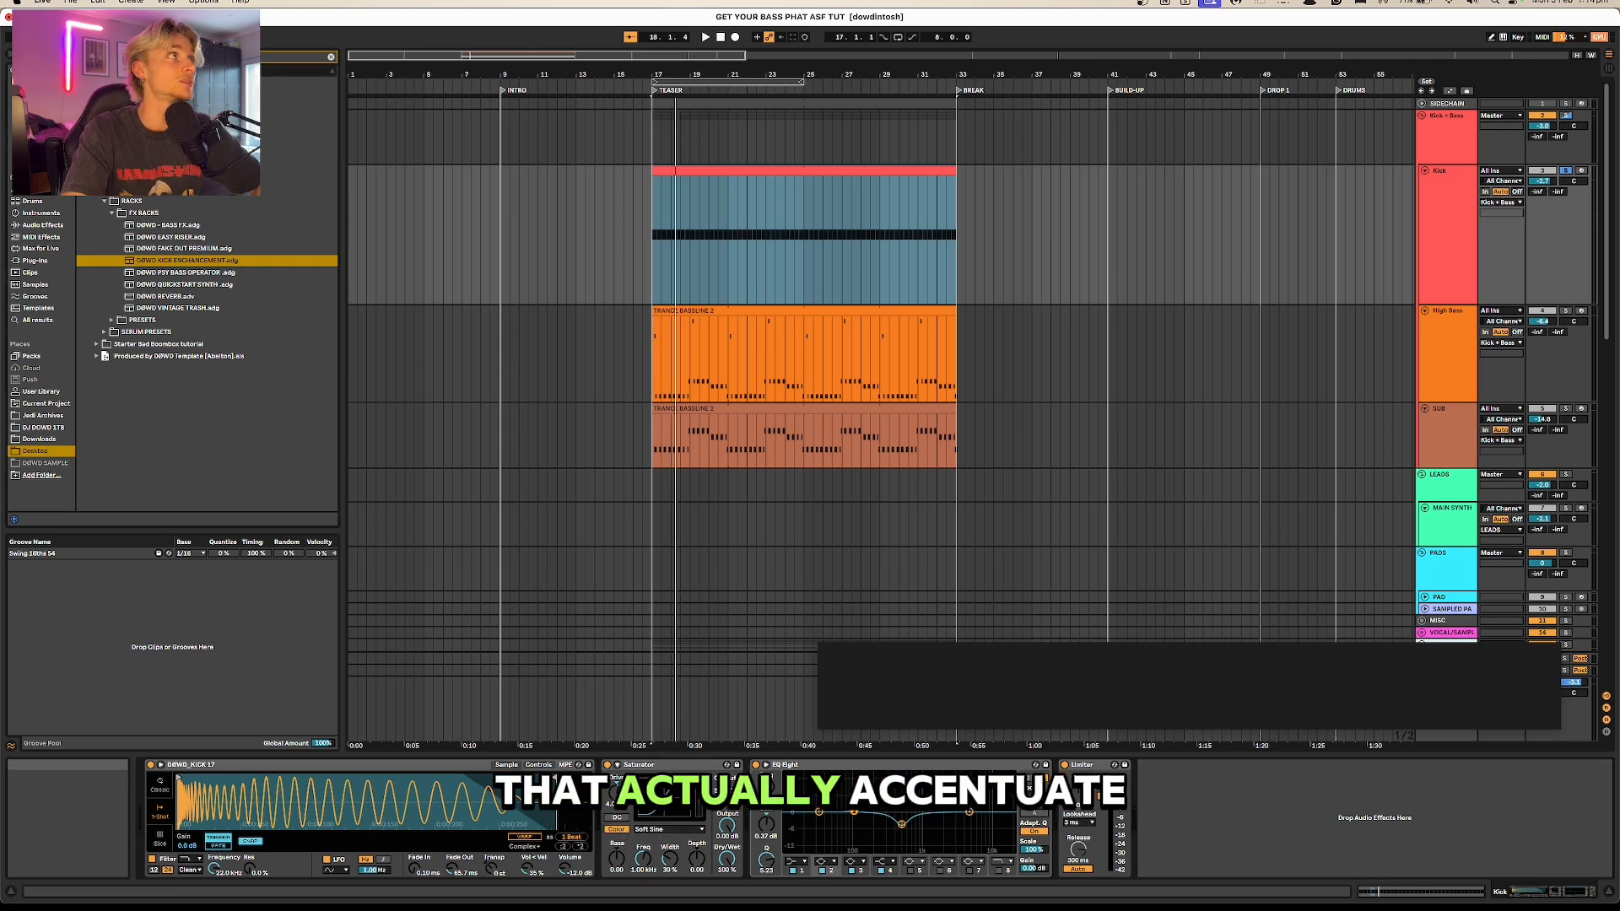
Step: Find the Transgressor 2 plug-in, add it at the end of the Kick track's device chain and play the kick through it
left_click(325, 56)
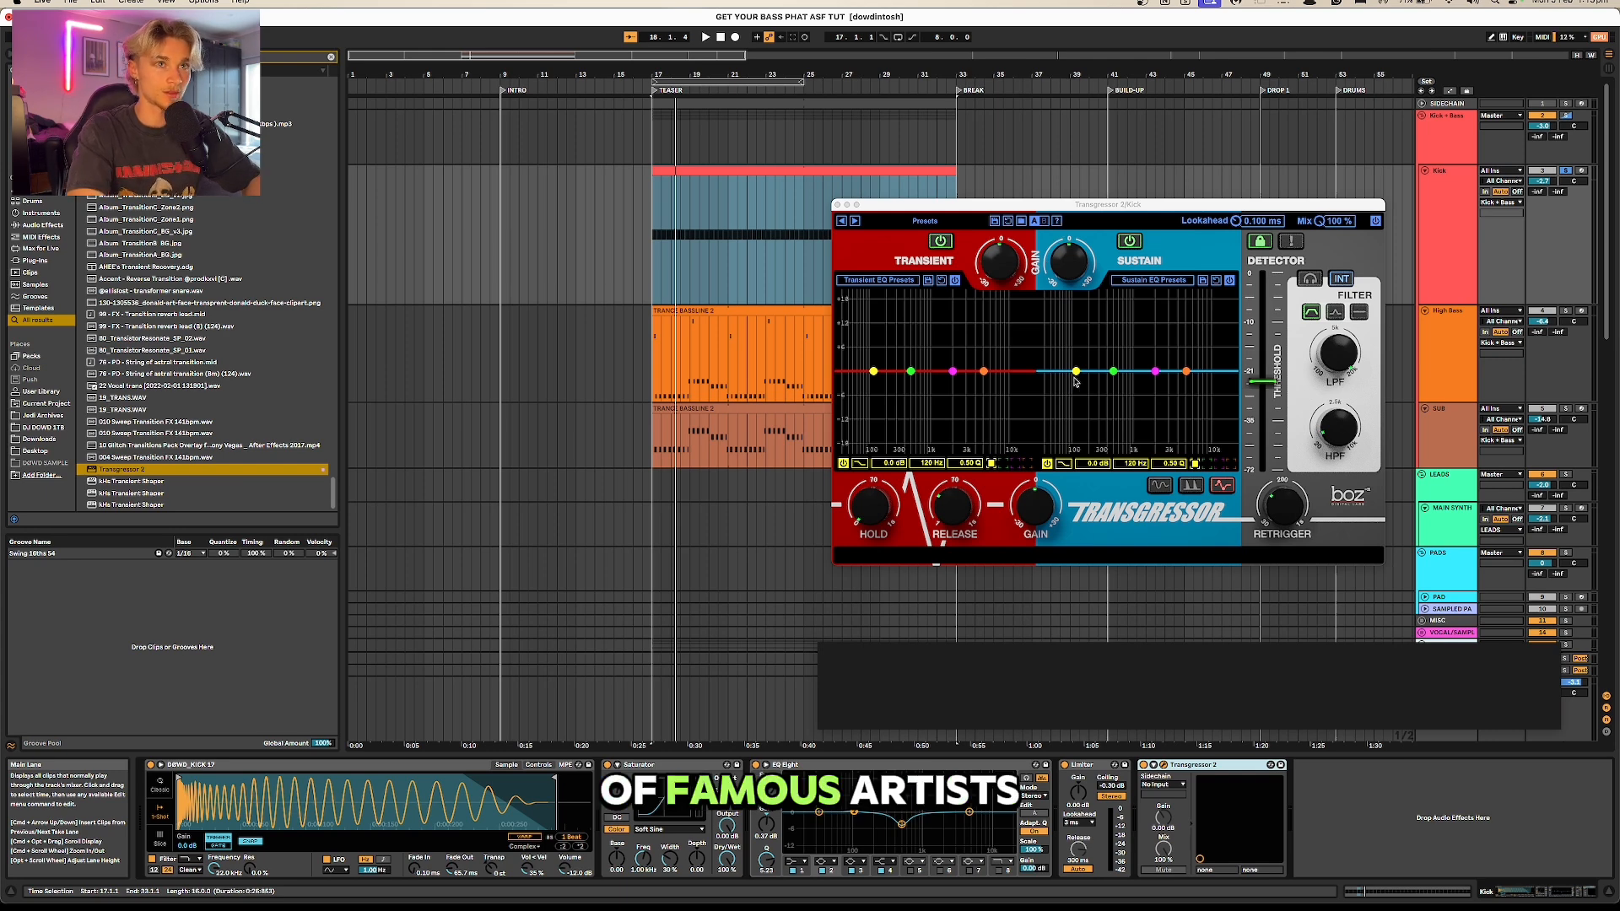
left_click_drag(1149, 214, 786, 219)
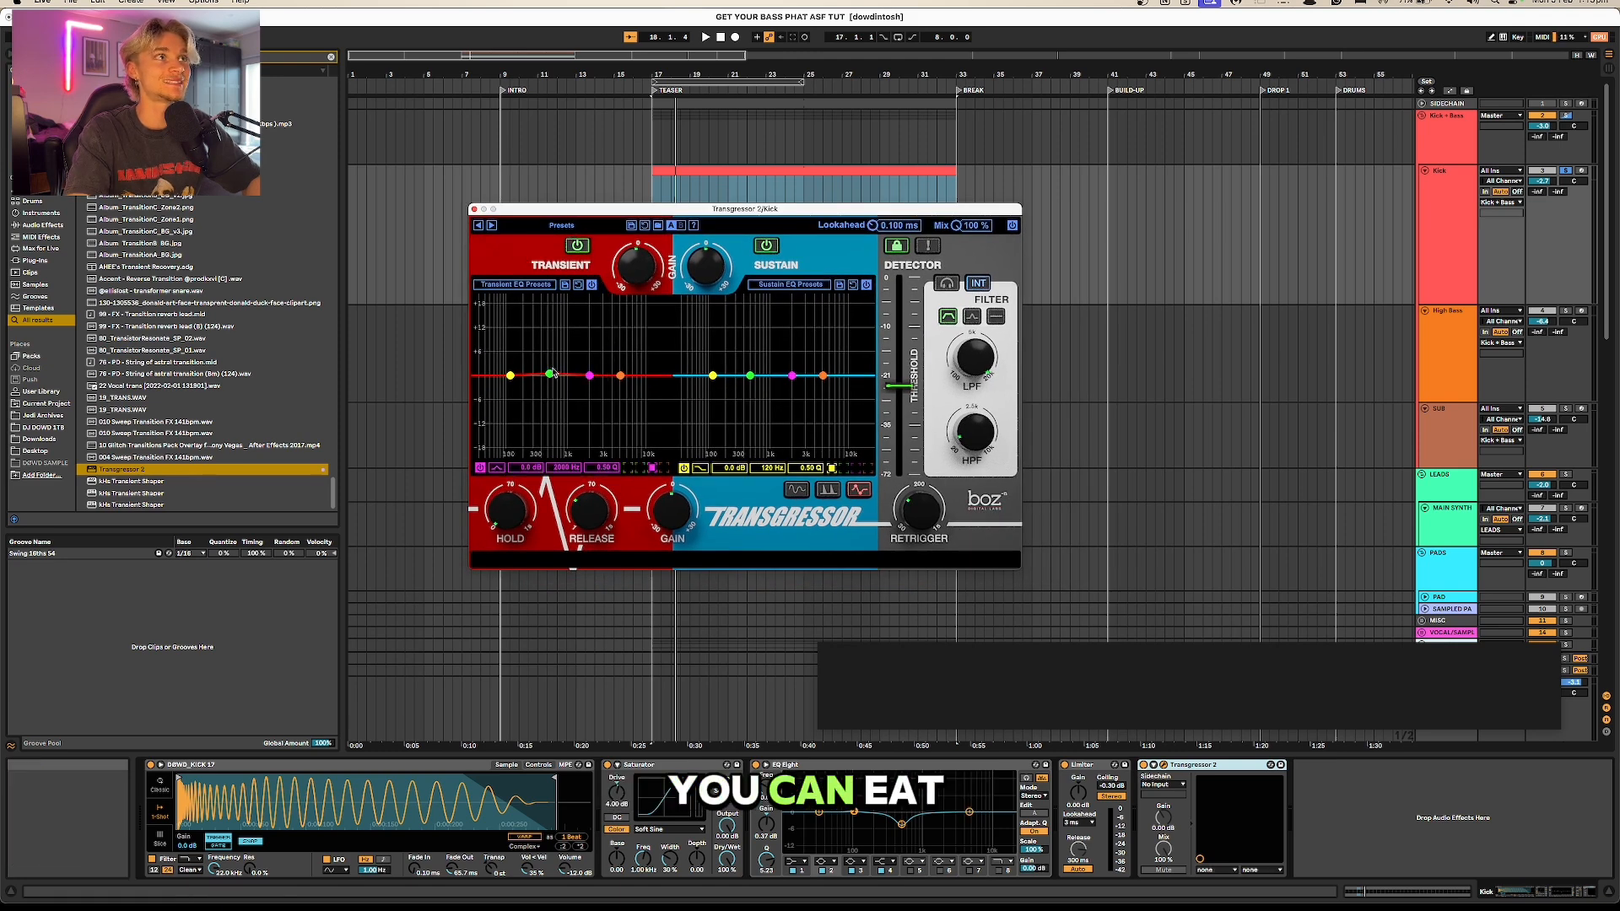
key("space")
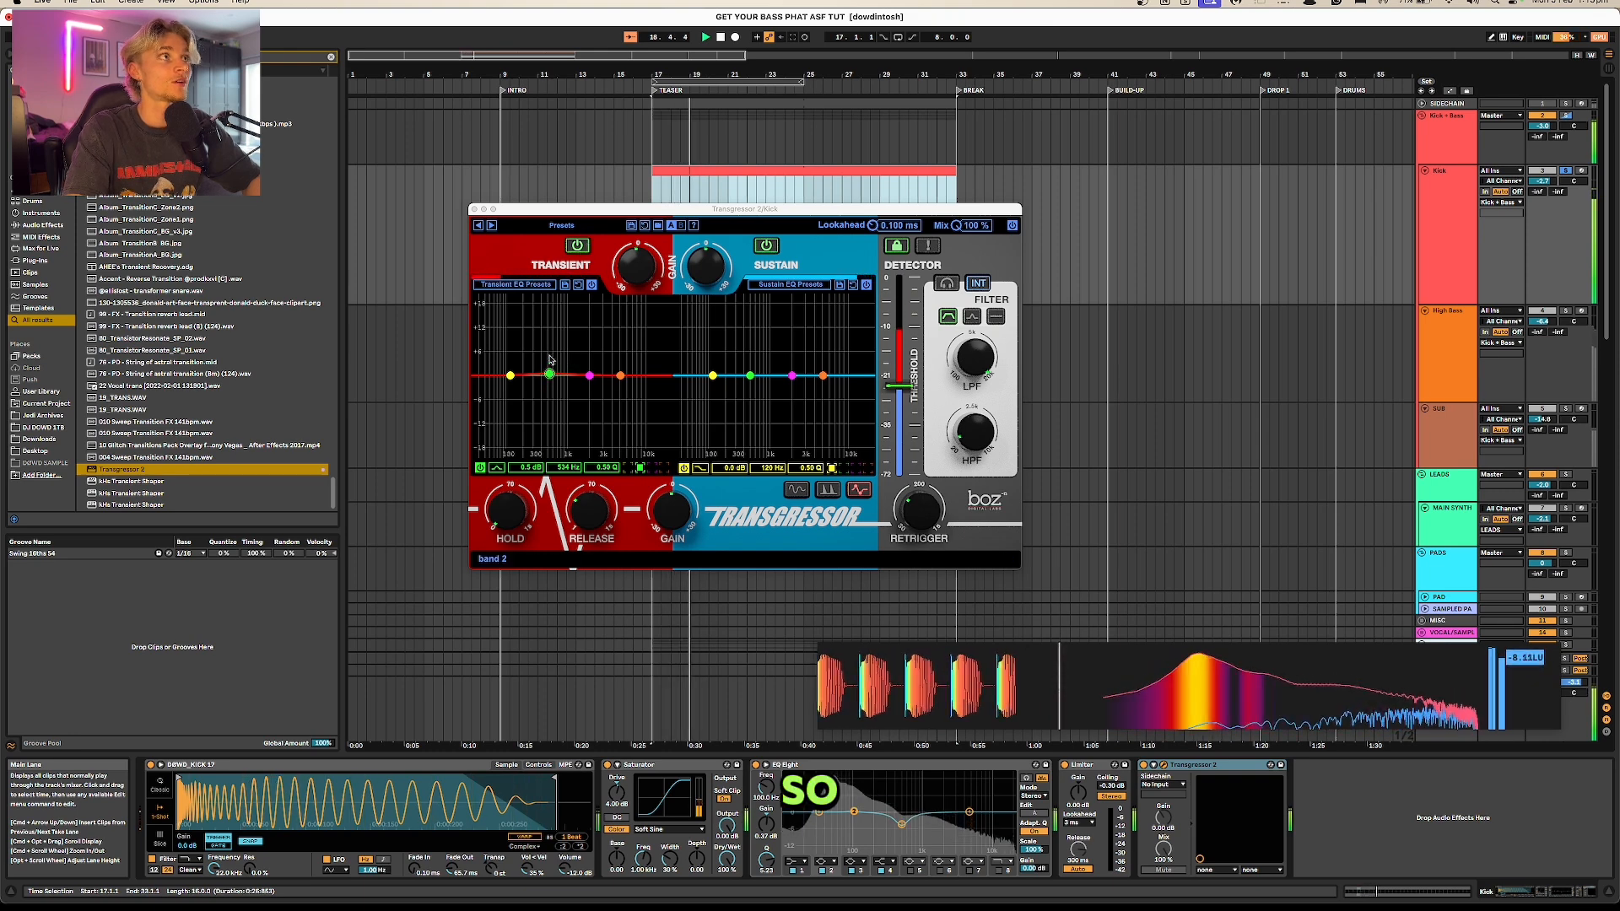
Step: Boost a Transgressor 2 transient EQ band about 16.5 dB and a sustain band about 7.4 dB, and delete the plug-in from the Kick track
left_click_drag(533, 331, 620, 303)
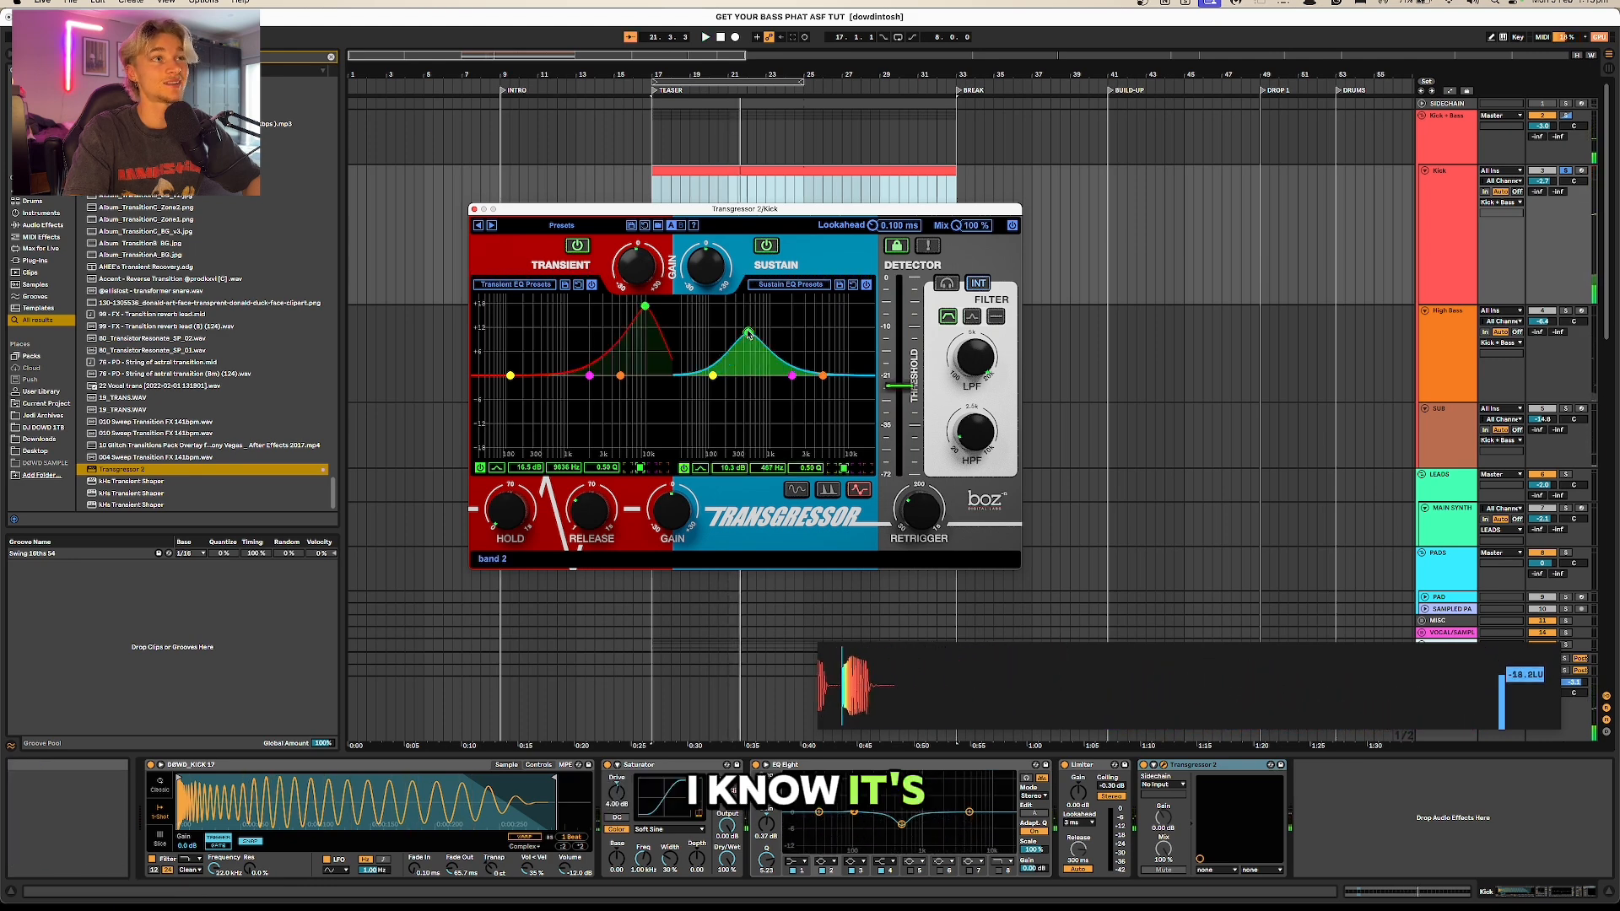
left_click_drag(749, 337, 739, 325)
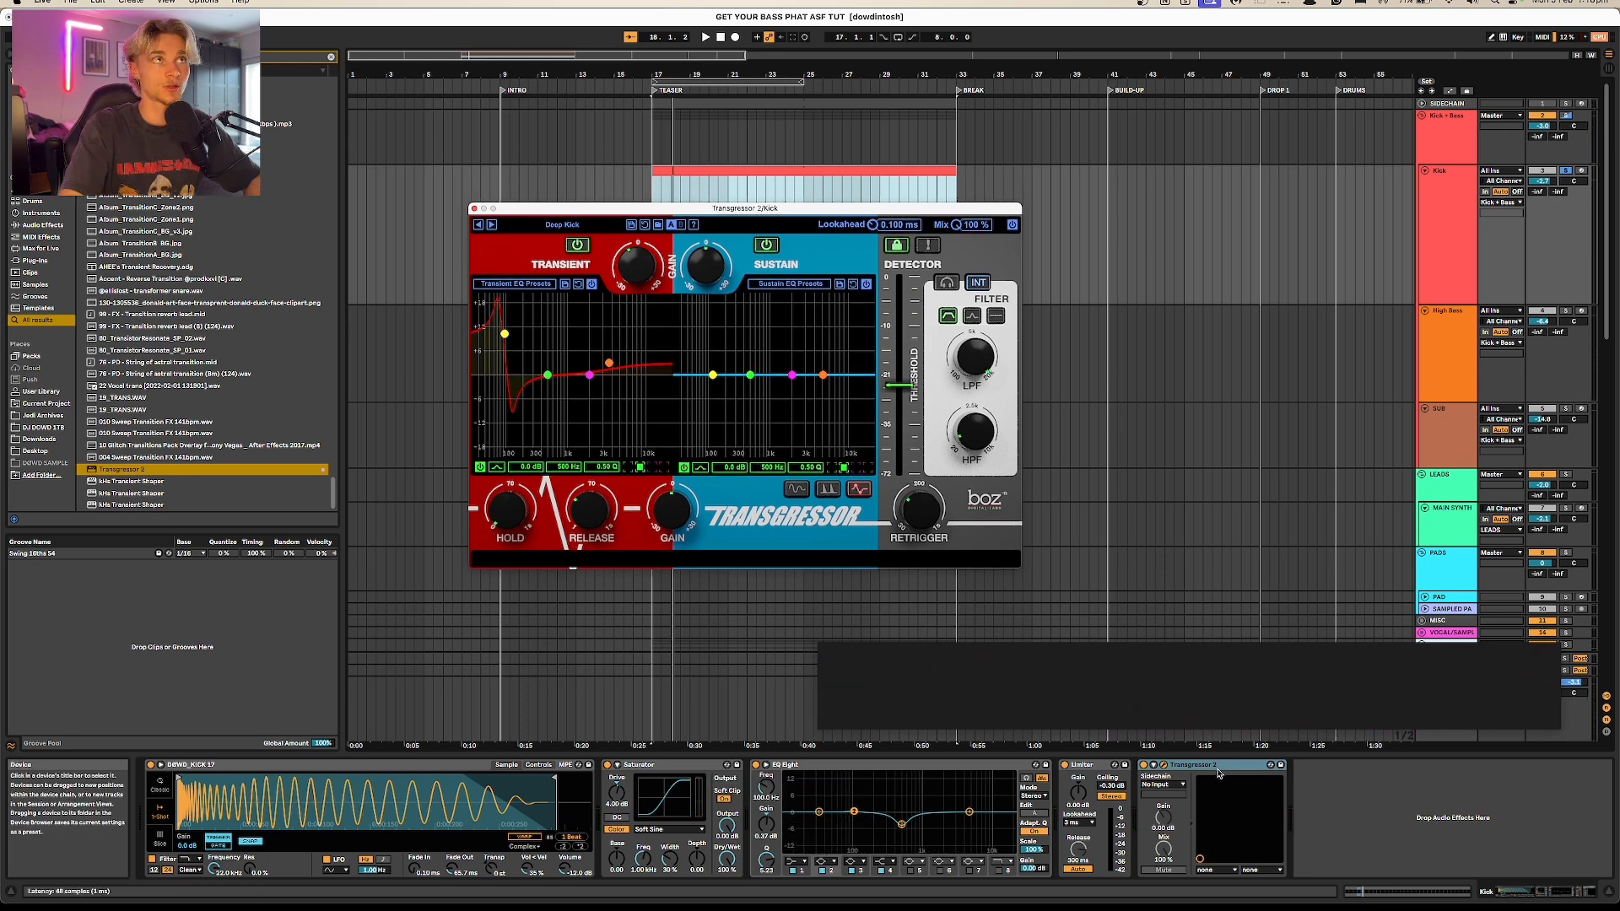
key("Delete")
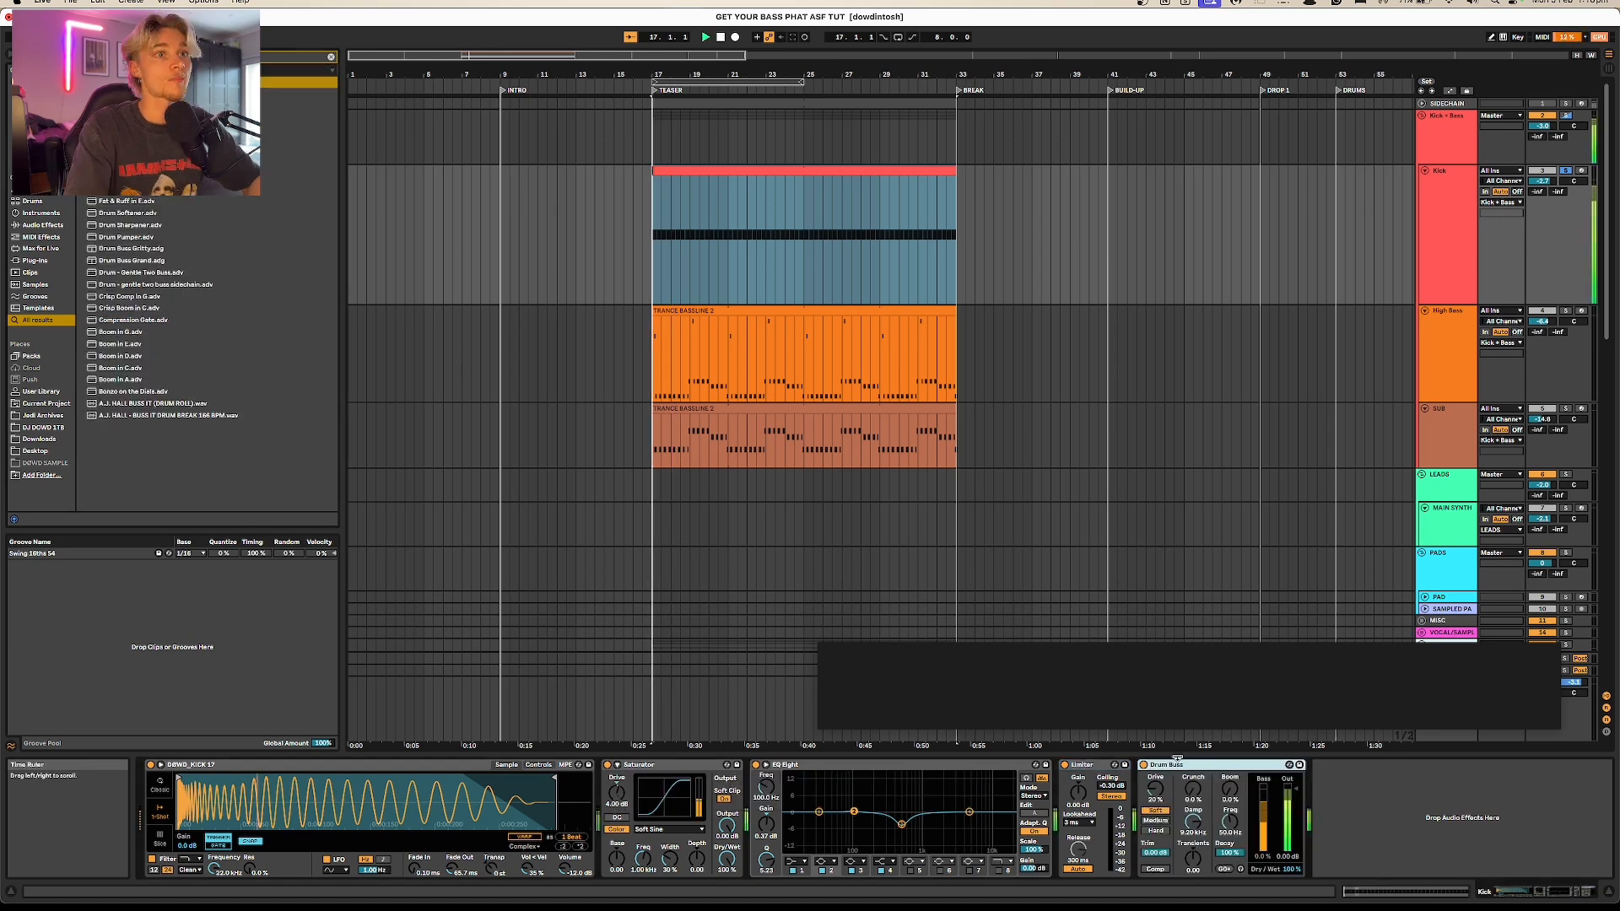
key("space")
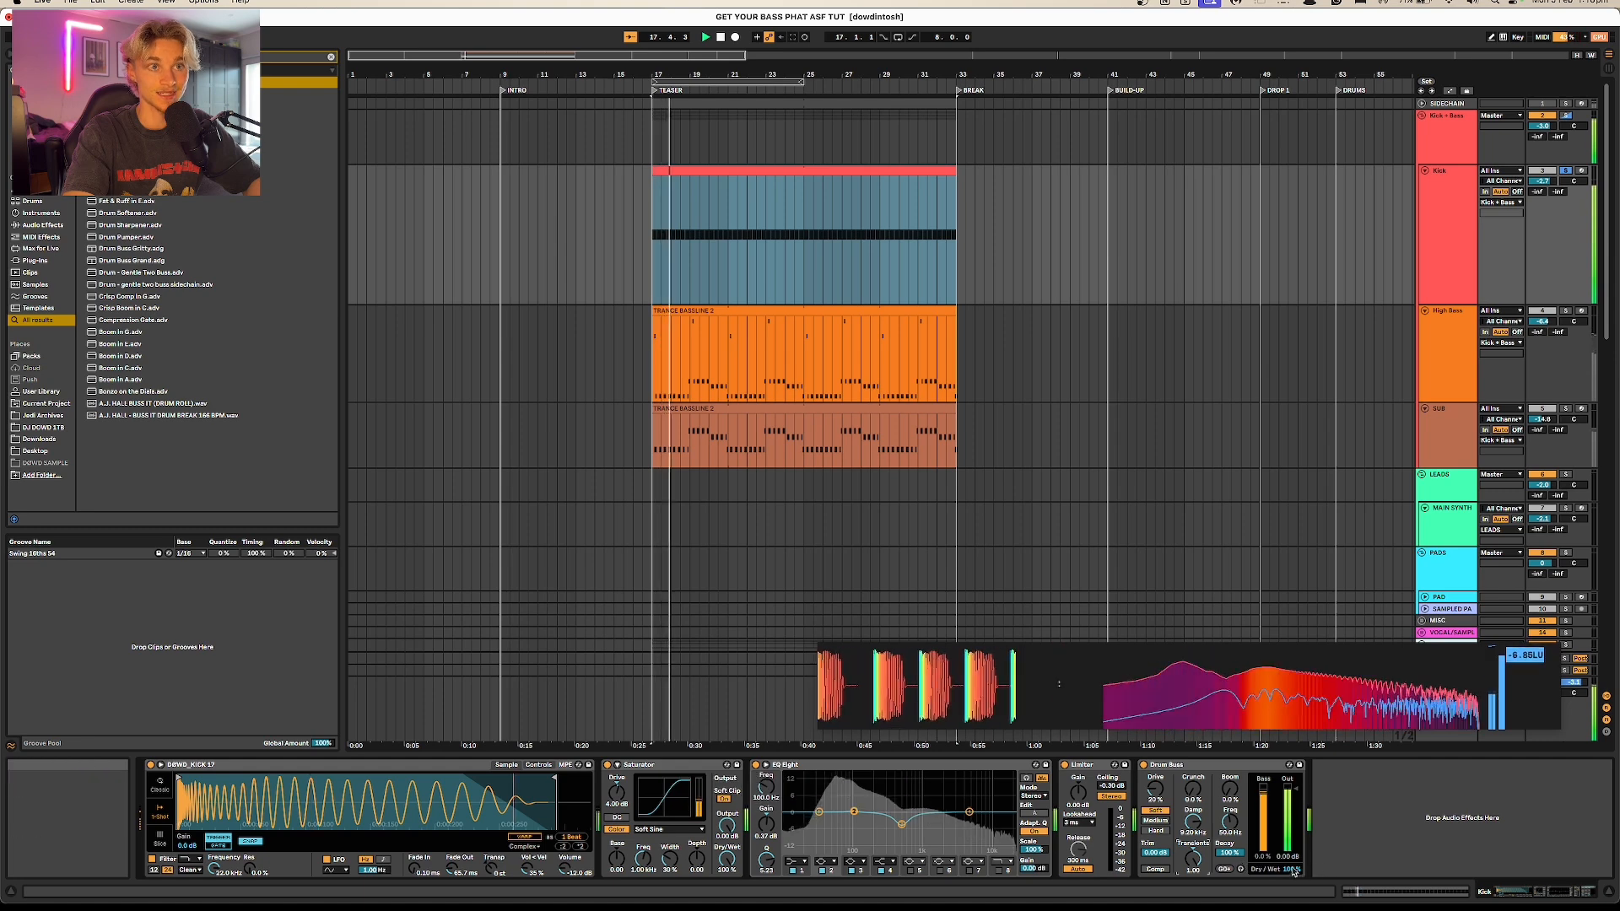
left_click_drag(1290, 869, 1290, 887)
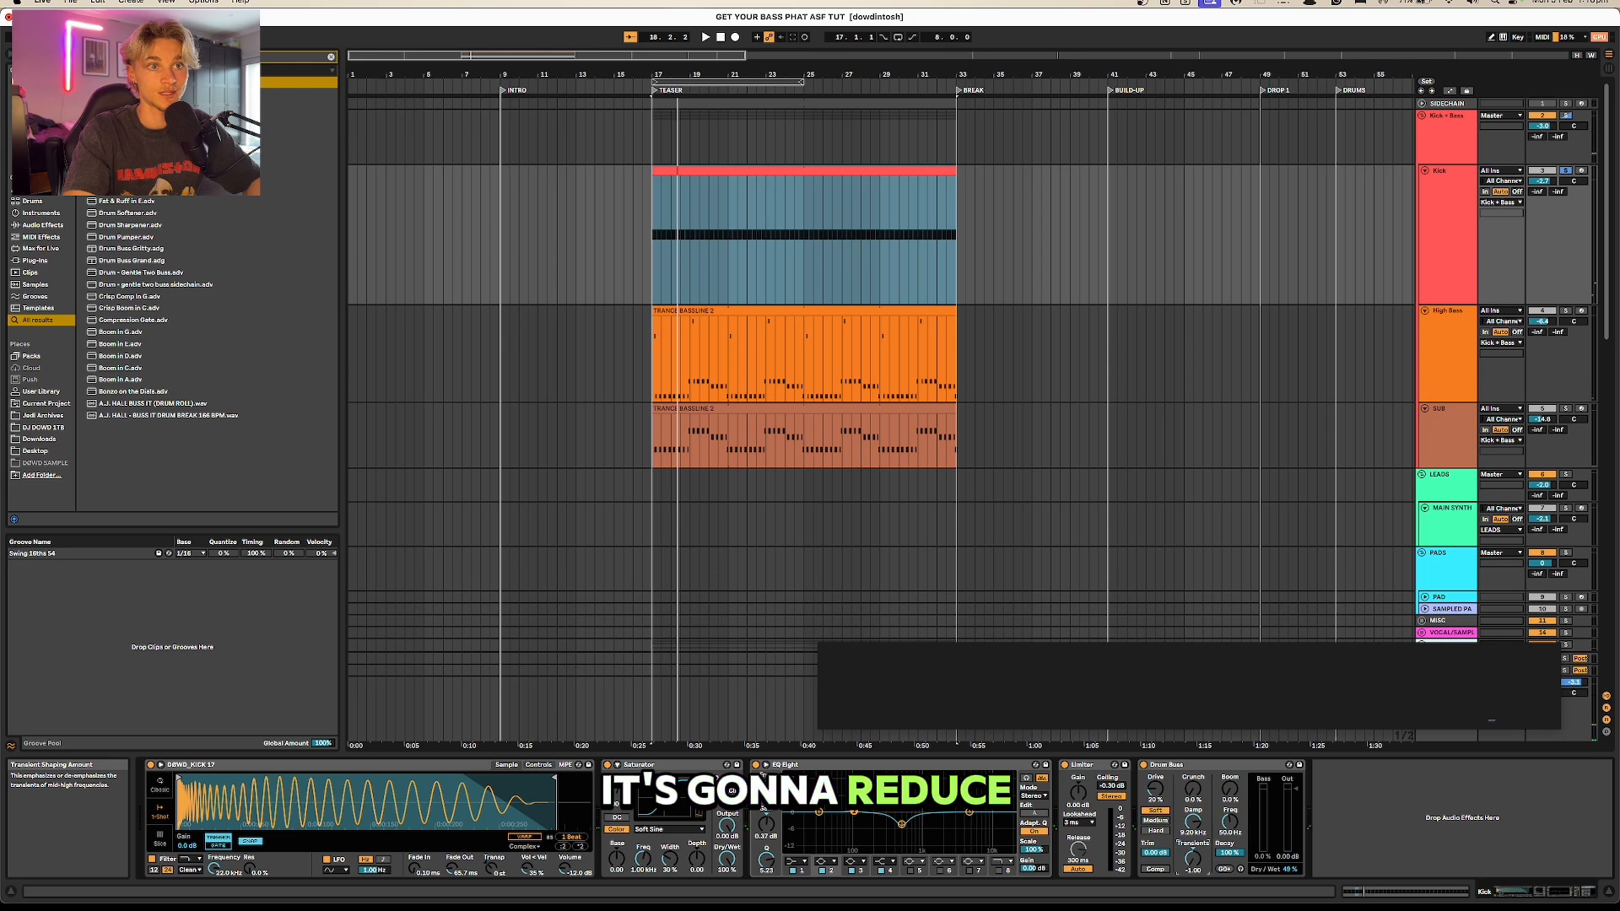
key("space")
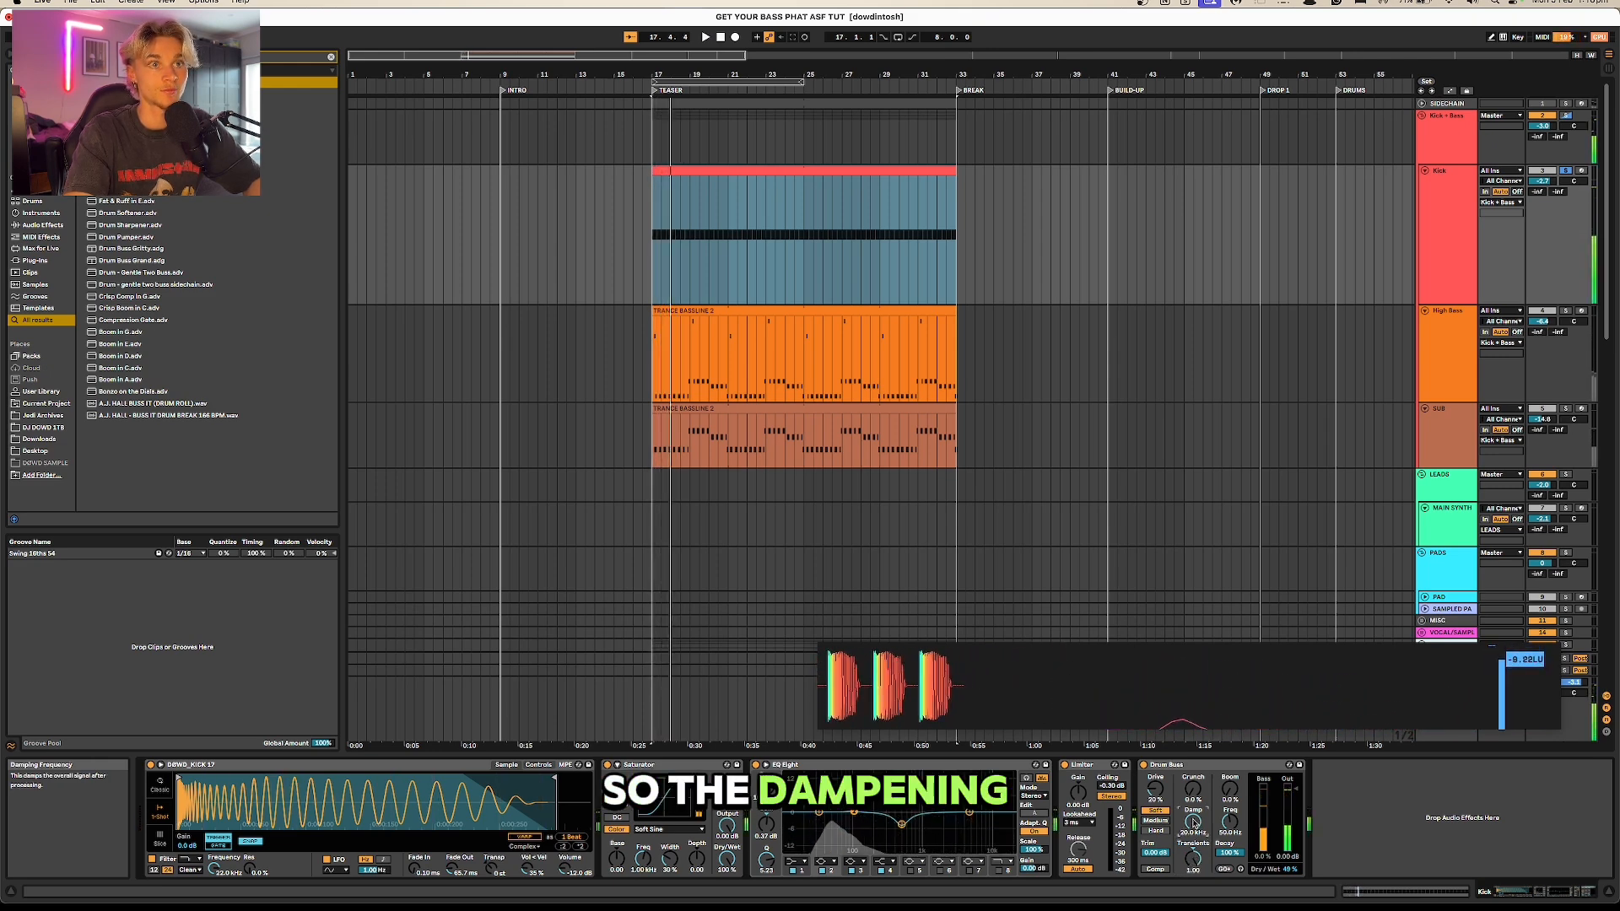
left_click_drag(1156, 790, 1156, 827)
key("space")
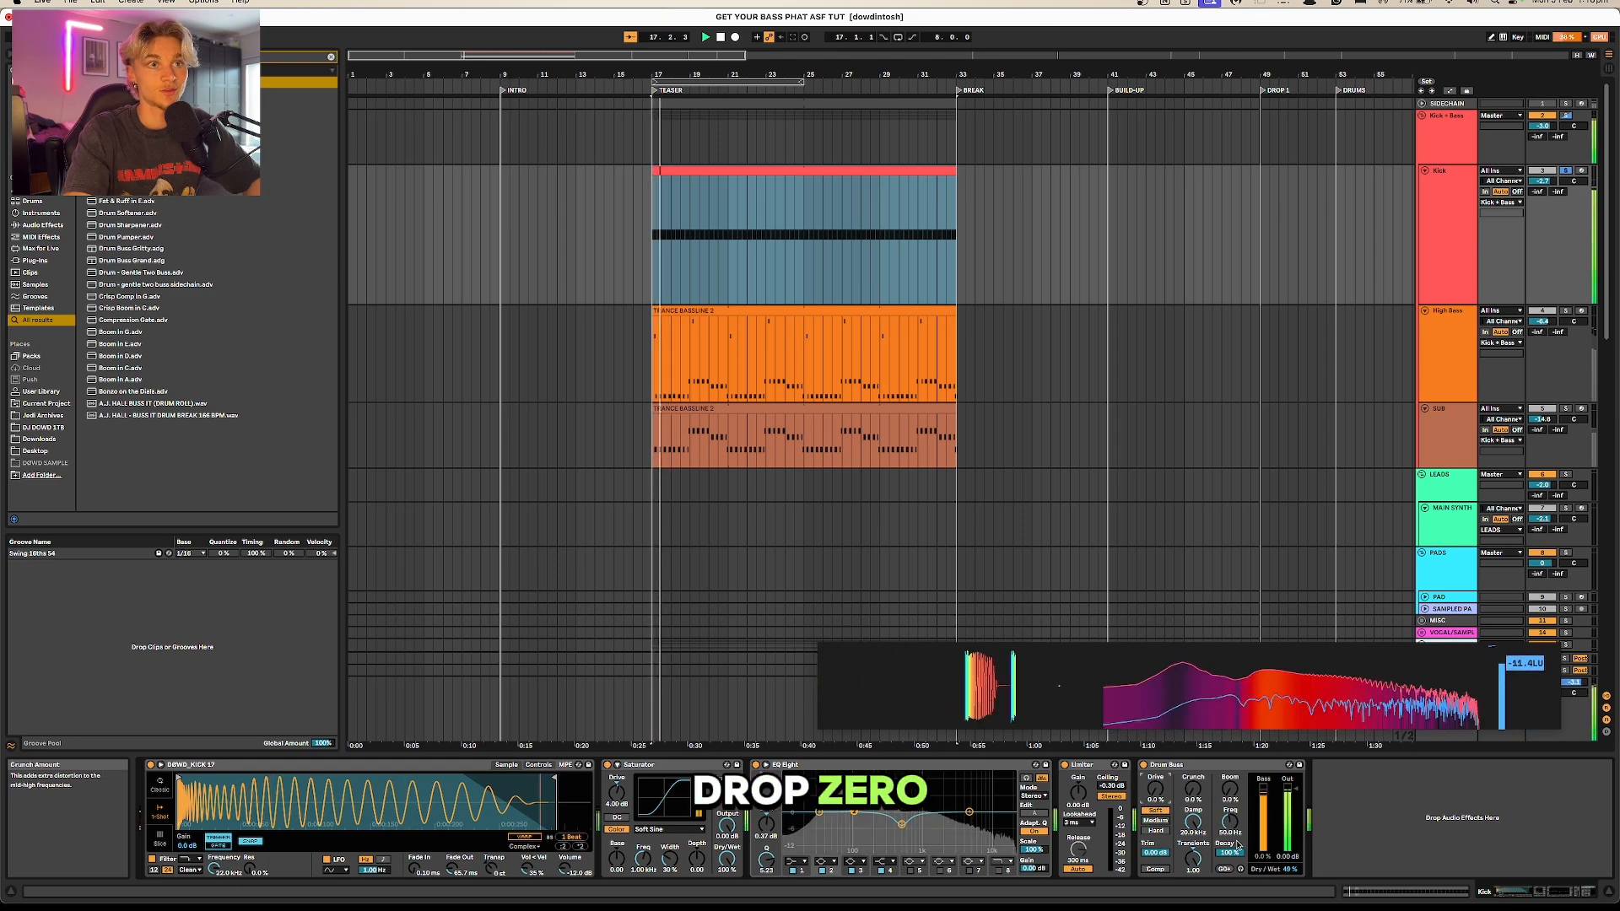
left_click_drag(1193, 790, 1194, 772)
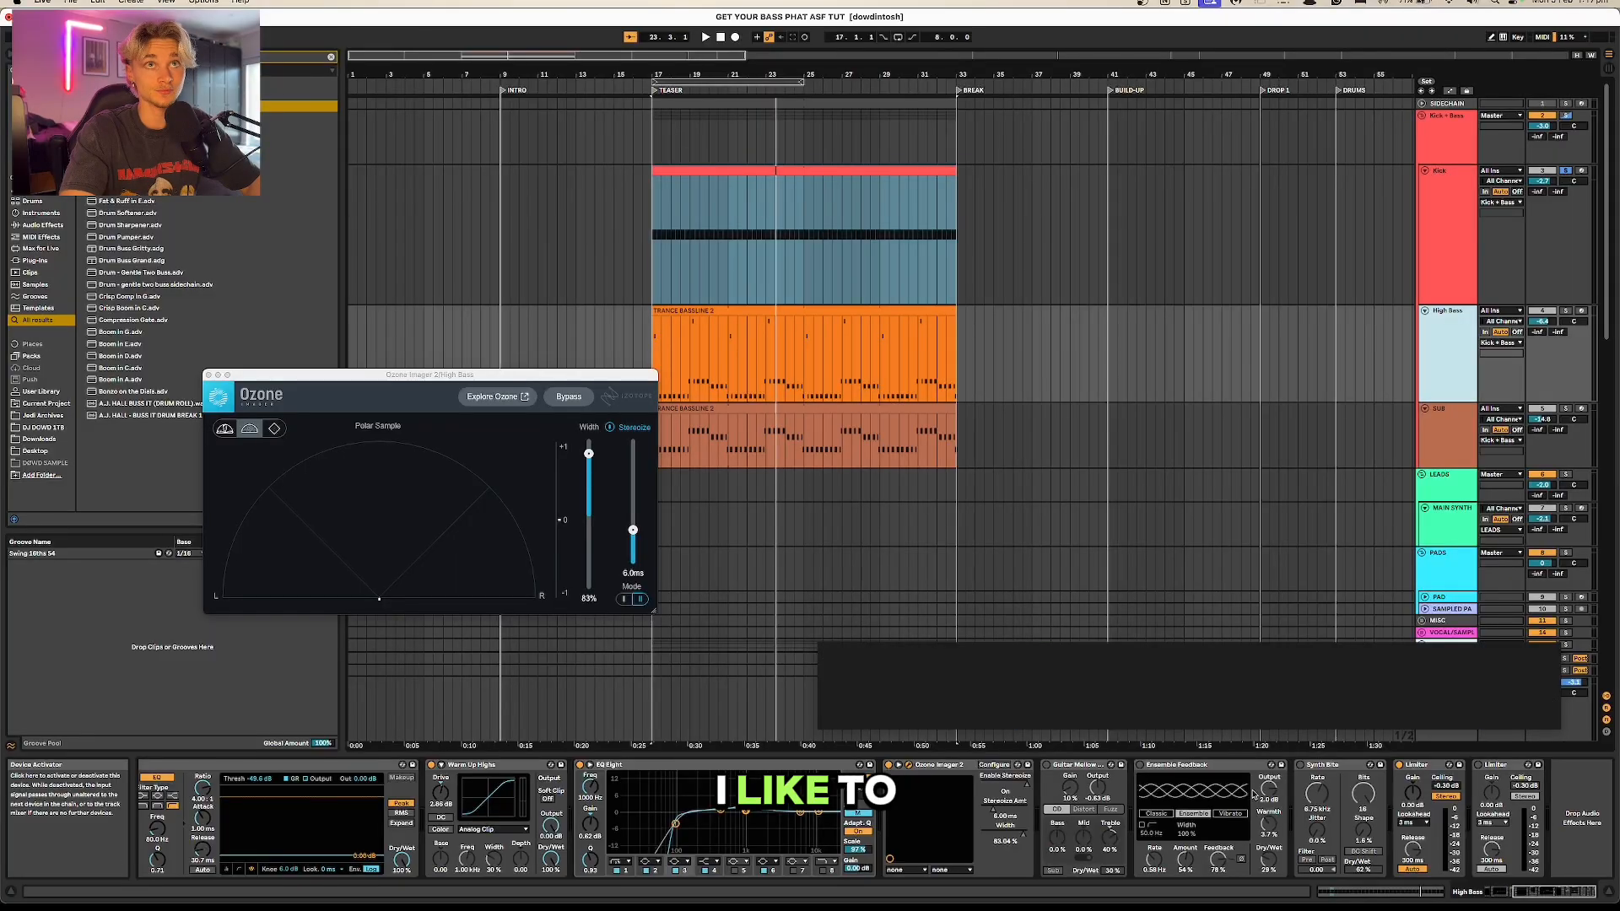
Step: Locate the SIDECHAIN compressor in the High Bass device chain, unfold the SIDECHAIN track and play its trigger sound in solo
left_click(1502, 892)
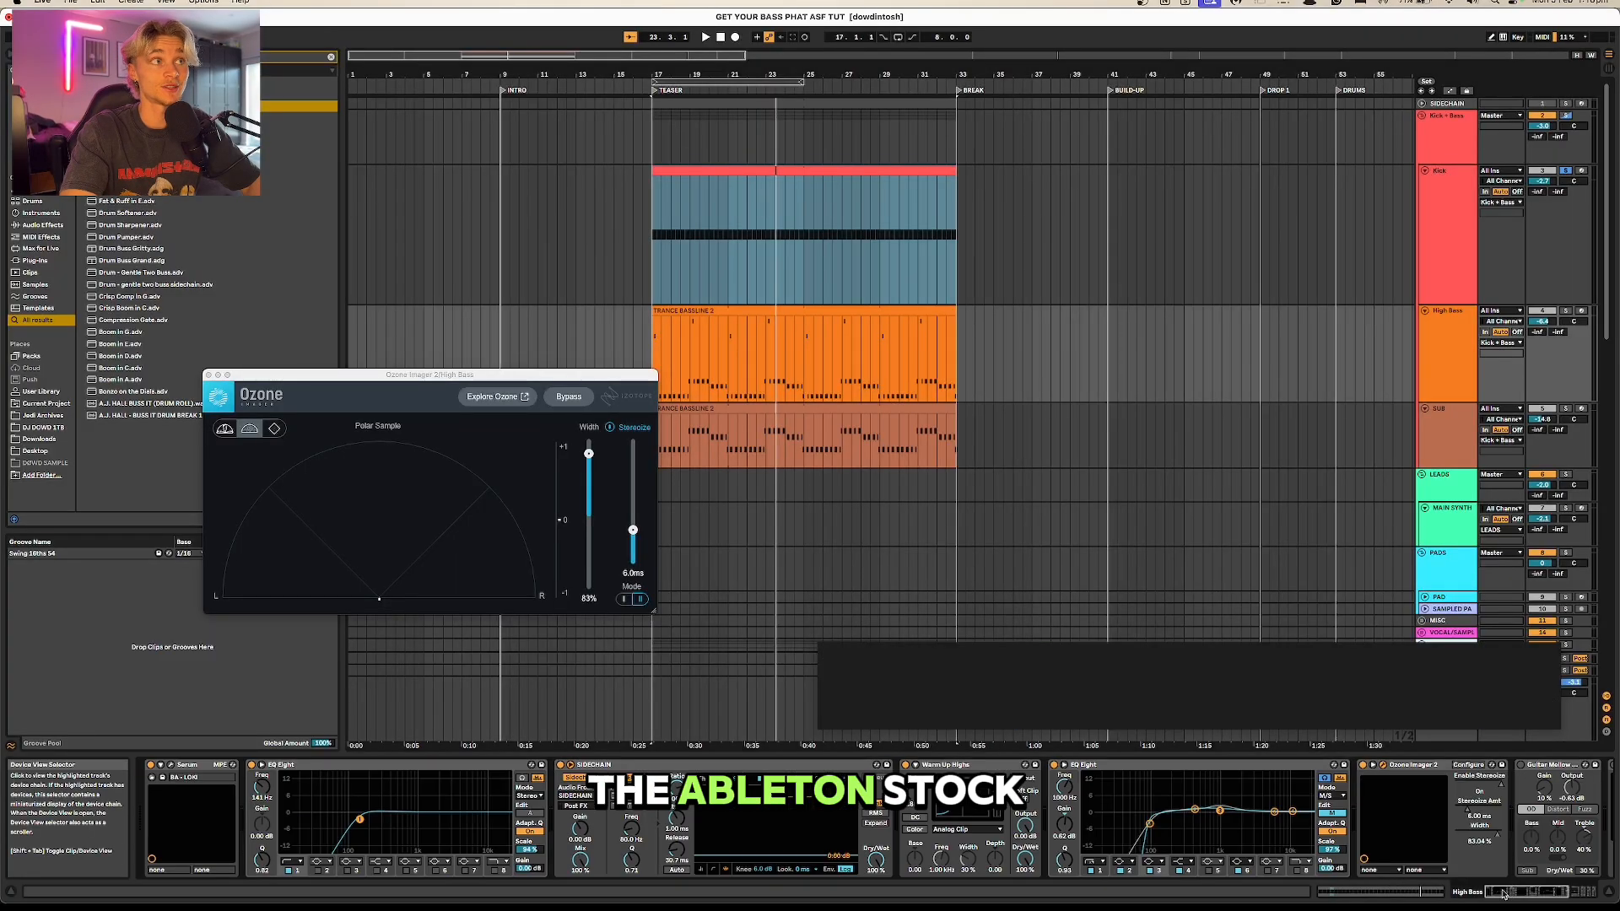
left_click_drag(1512, 893, 1519, 893)
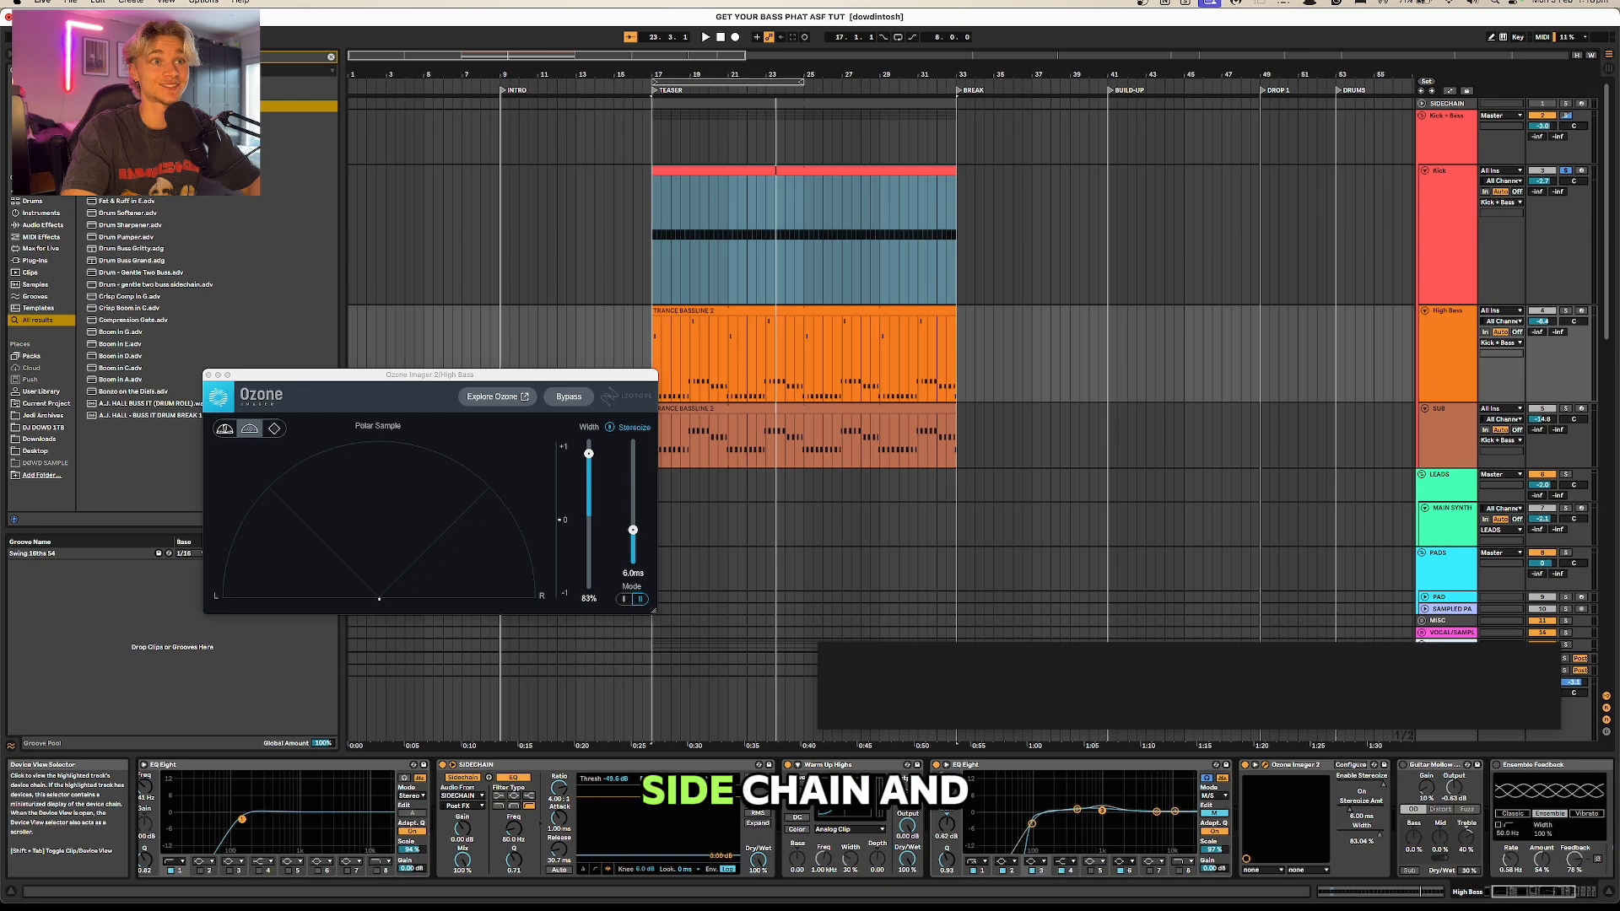
left_click(582, 765)
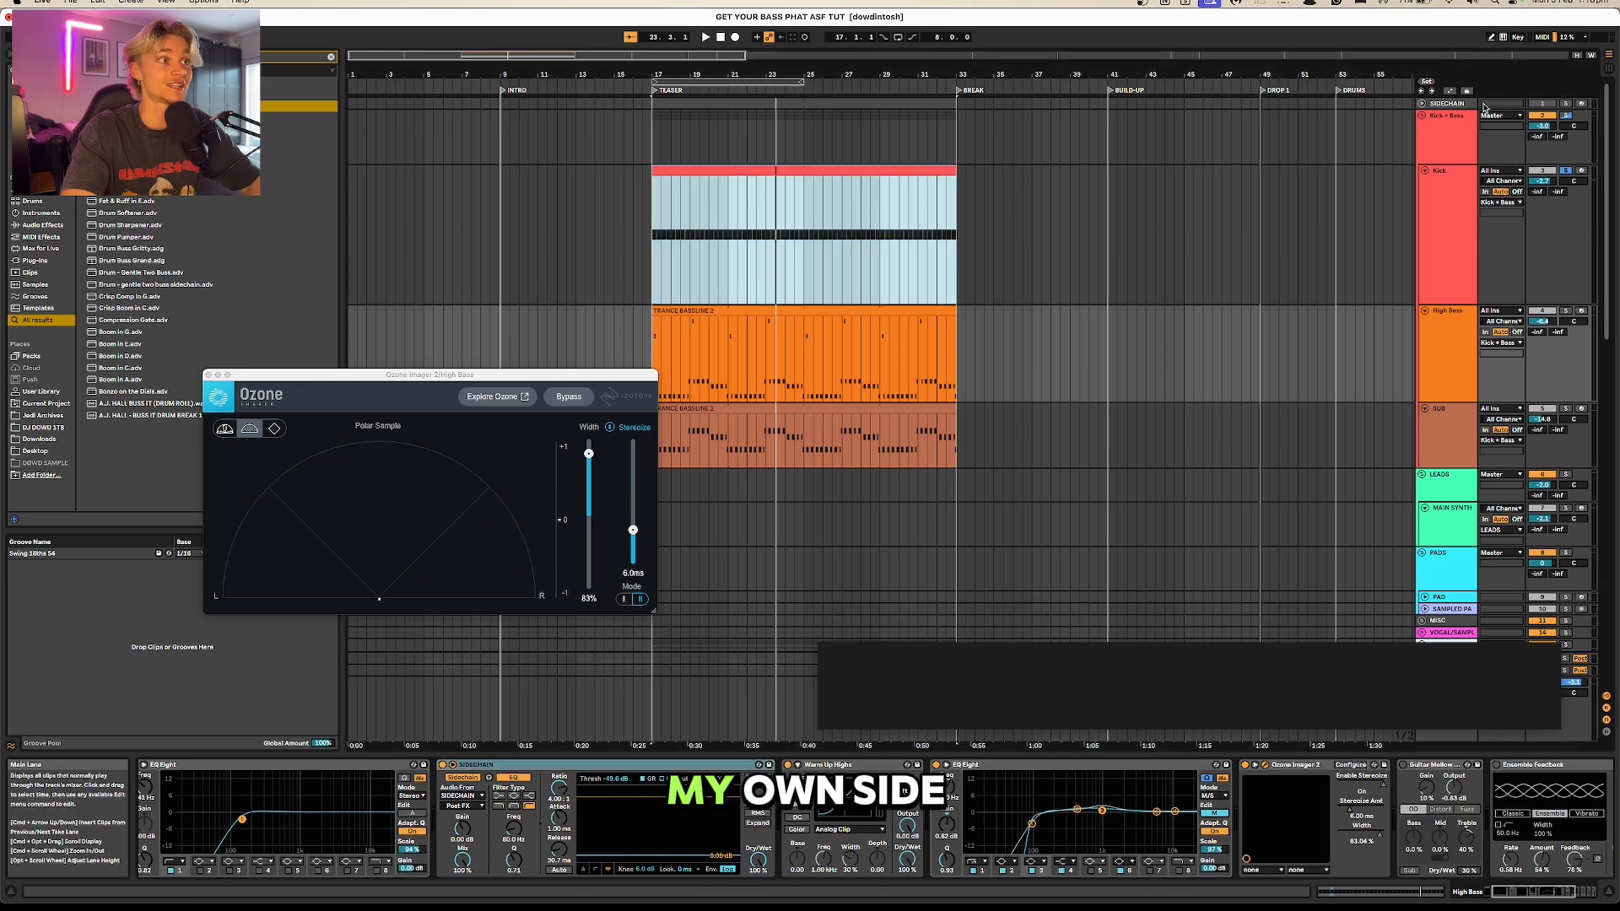
left_click(1424, 104)
left_click(1423, 104)
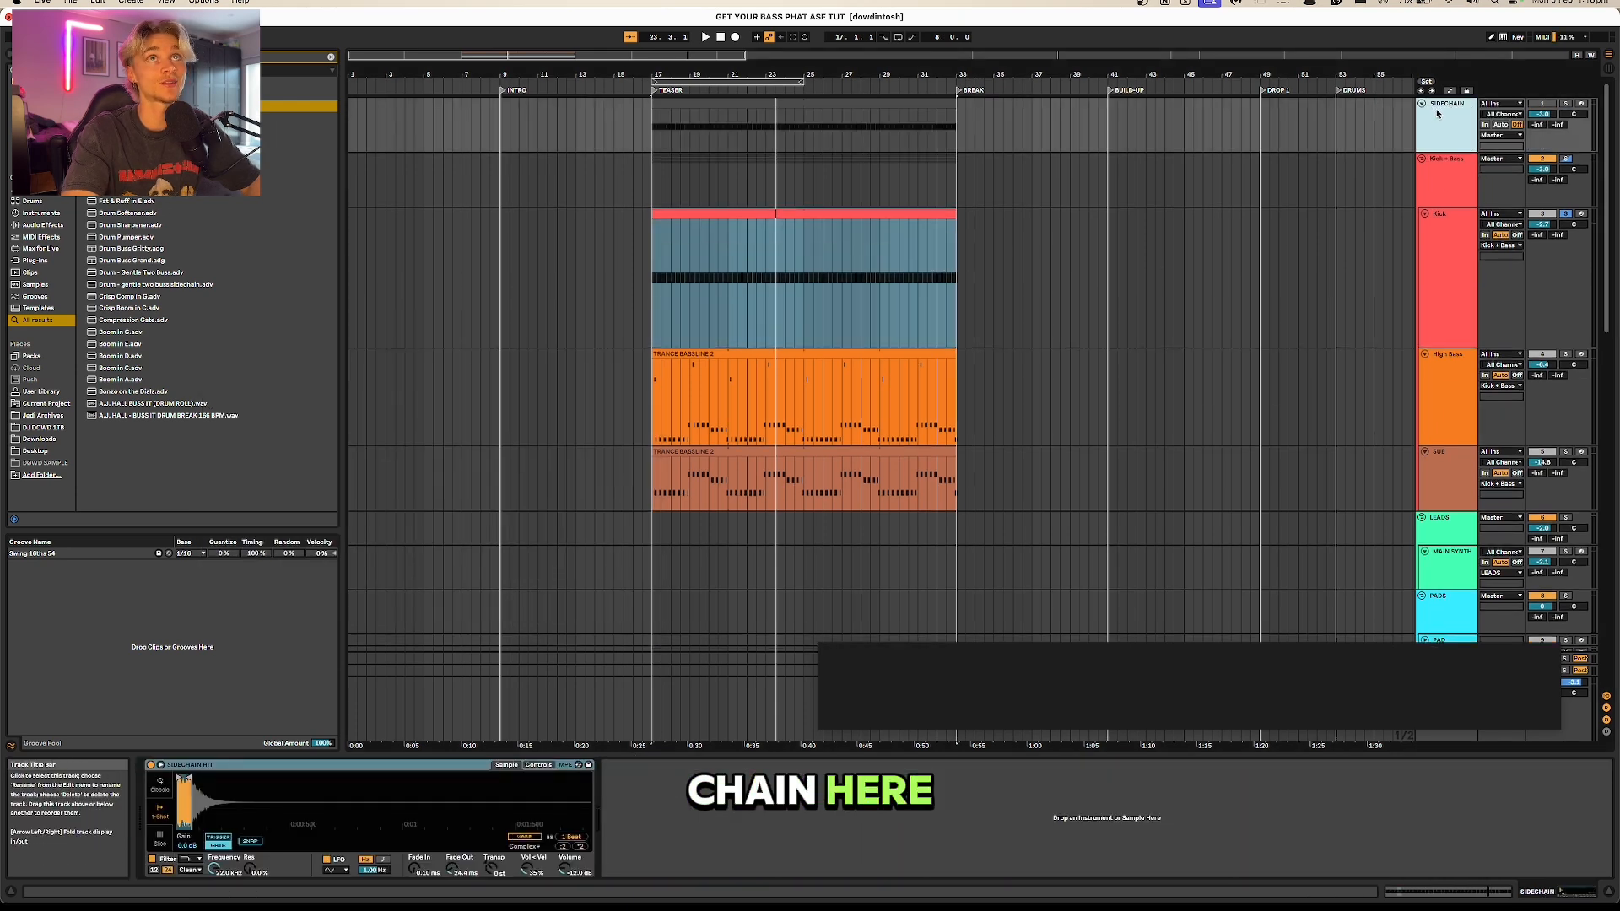
key("space")
Step: Lower the Threshold of the High Bass track's SIDECHAIN compressor to about -56.3 dB and check the ducking in playback
left_click(1447, 347)
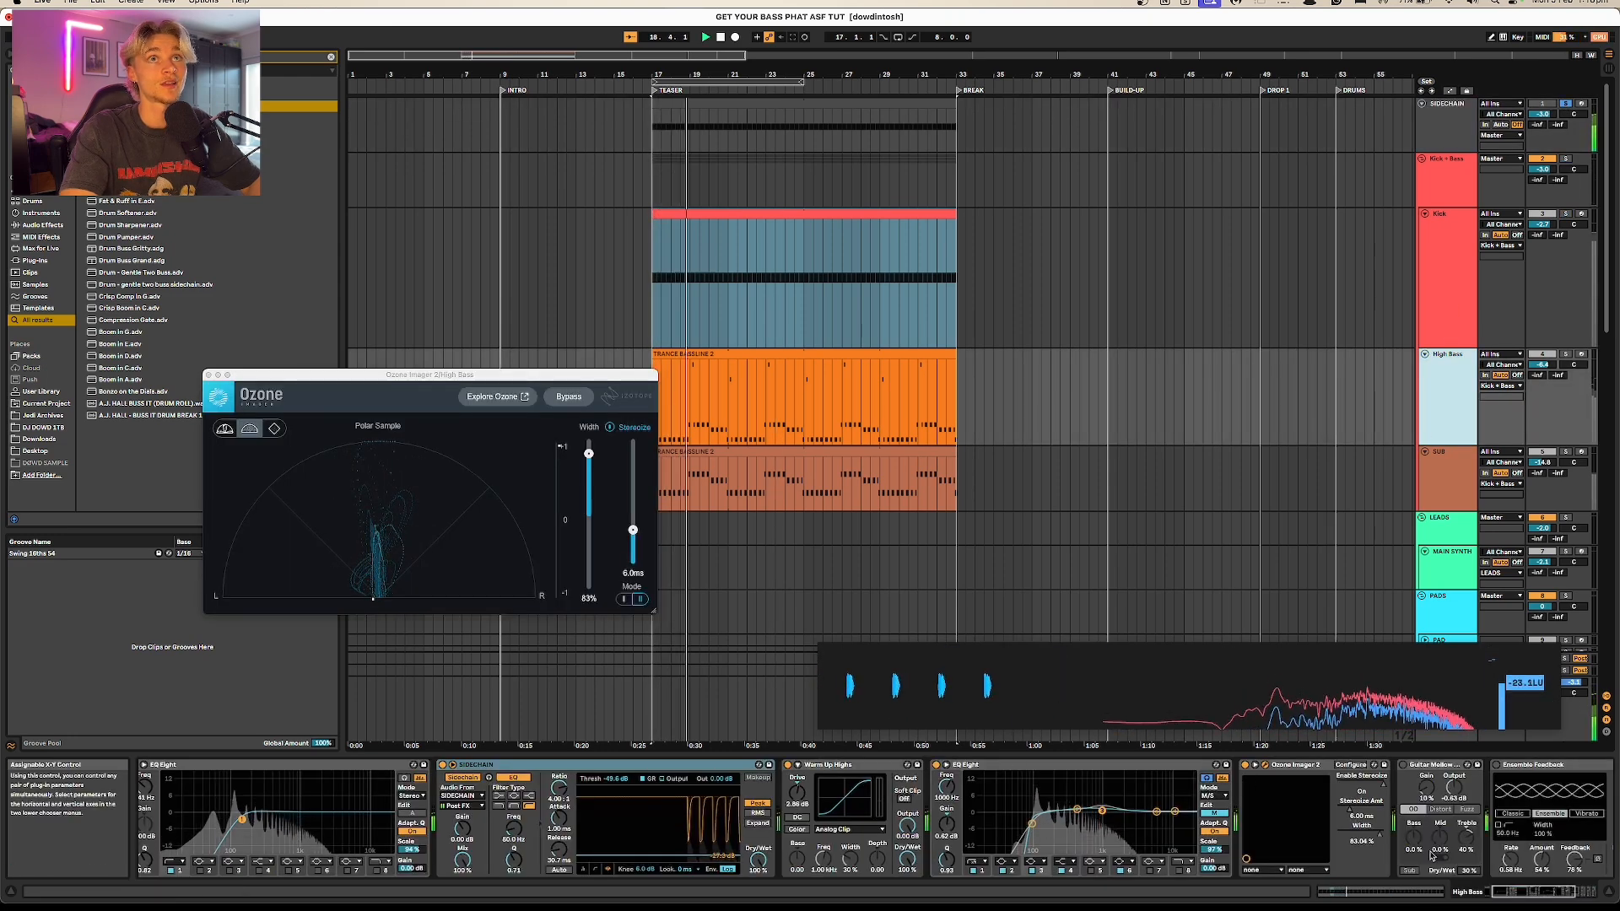
left_click_drag(1502, 896, 1513, 896)
key("space")
left_click_drag(490, 855, 489, 860)
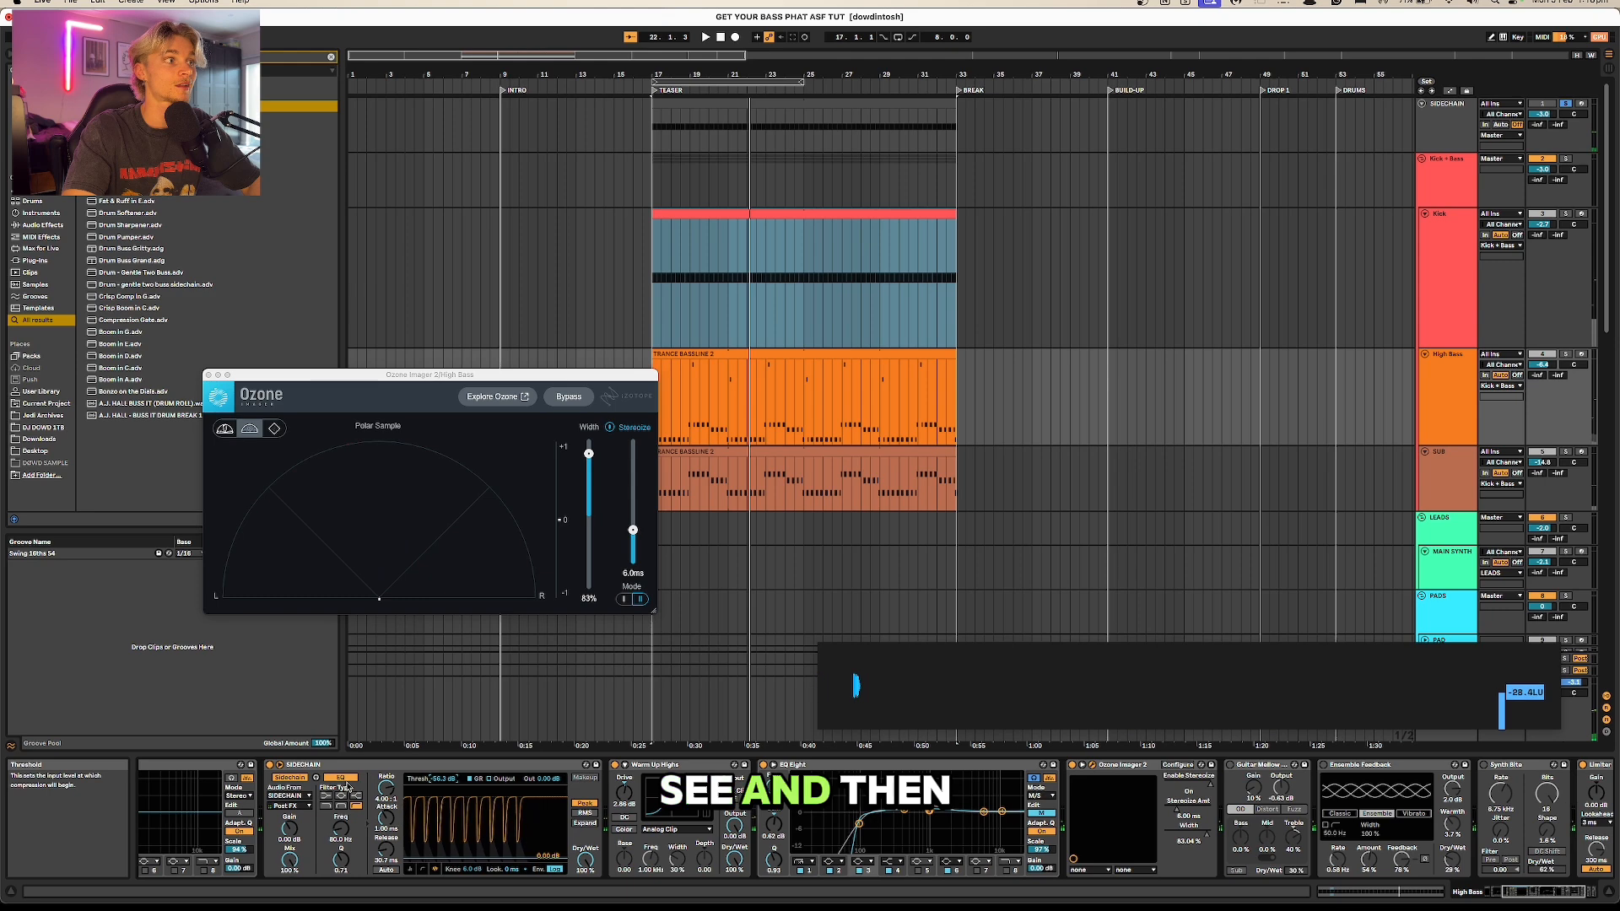
key("space")
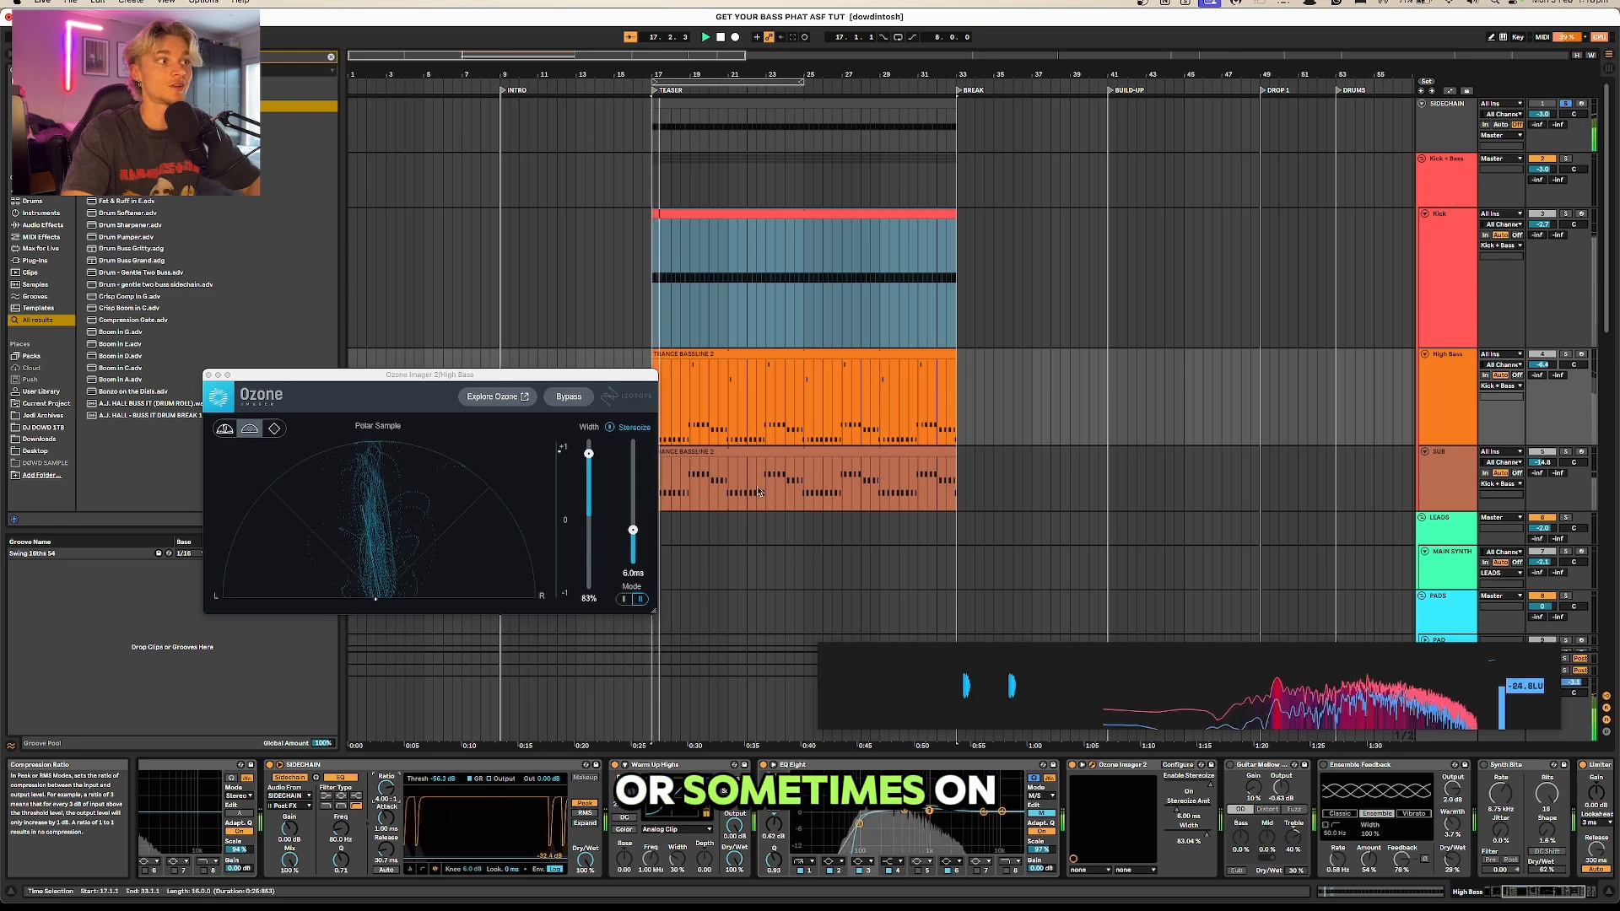
Step: Examine the ratio setting of the sidechain Compressor on the SUB track
left_click(945, 489)
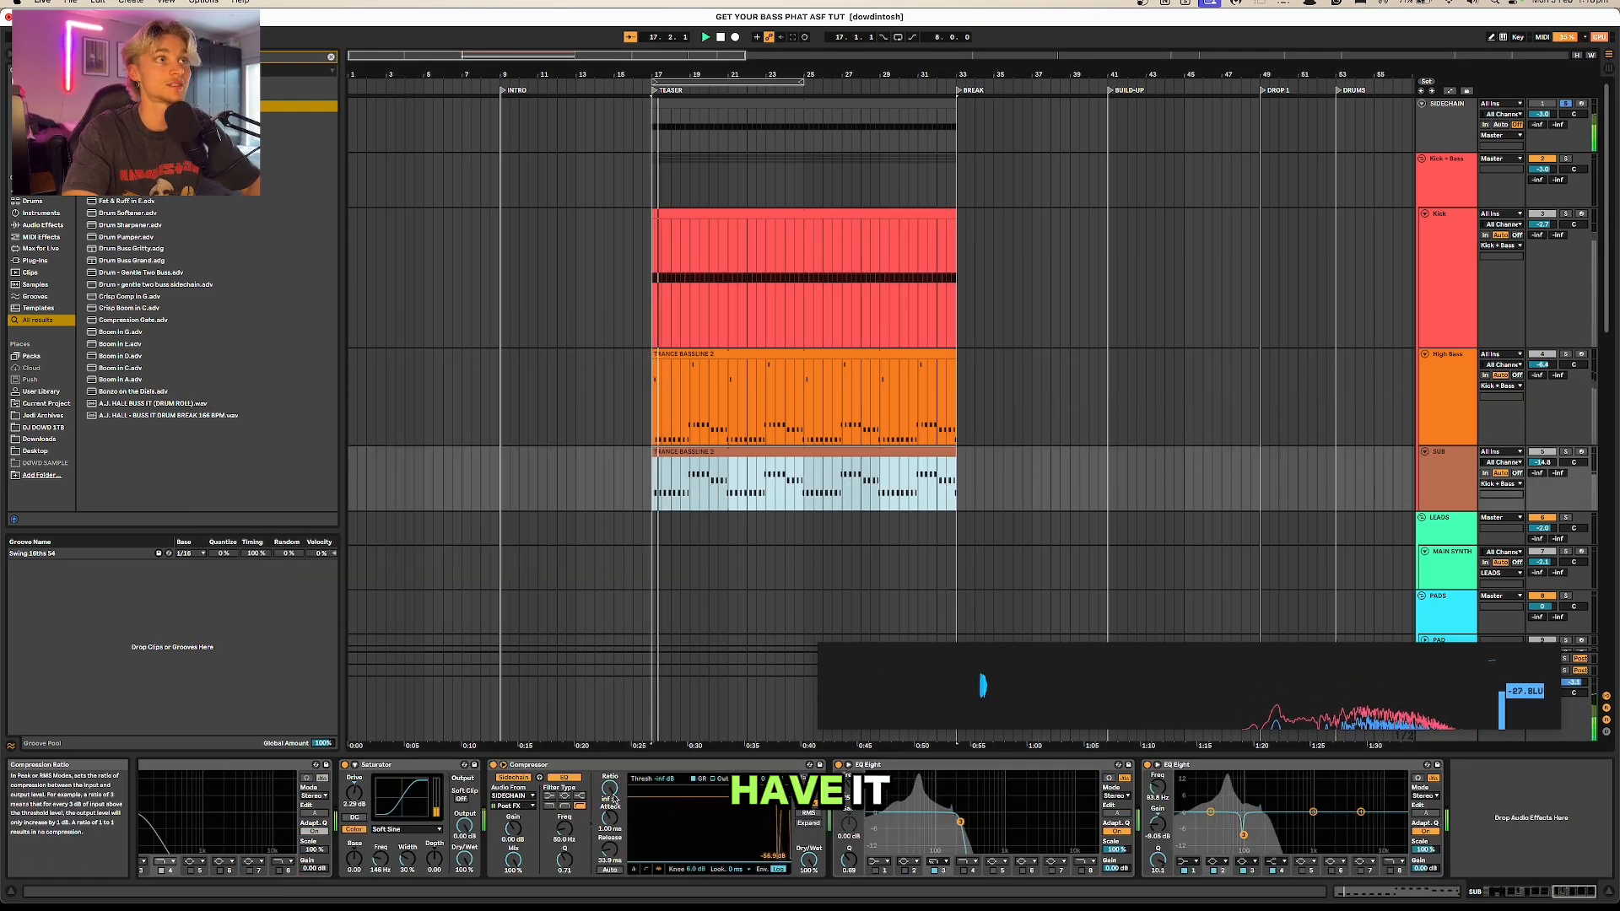
left_click(609, 790)
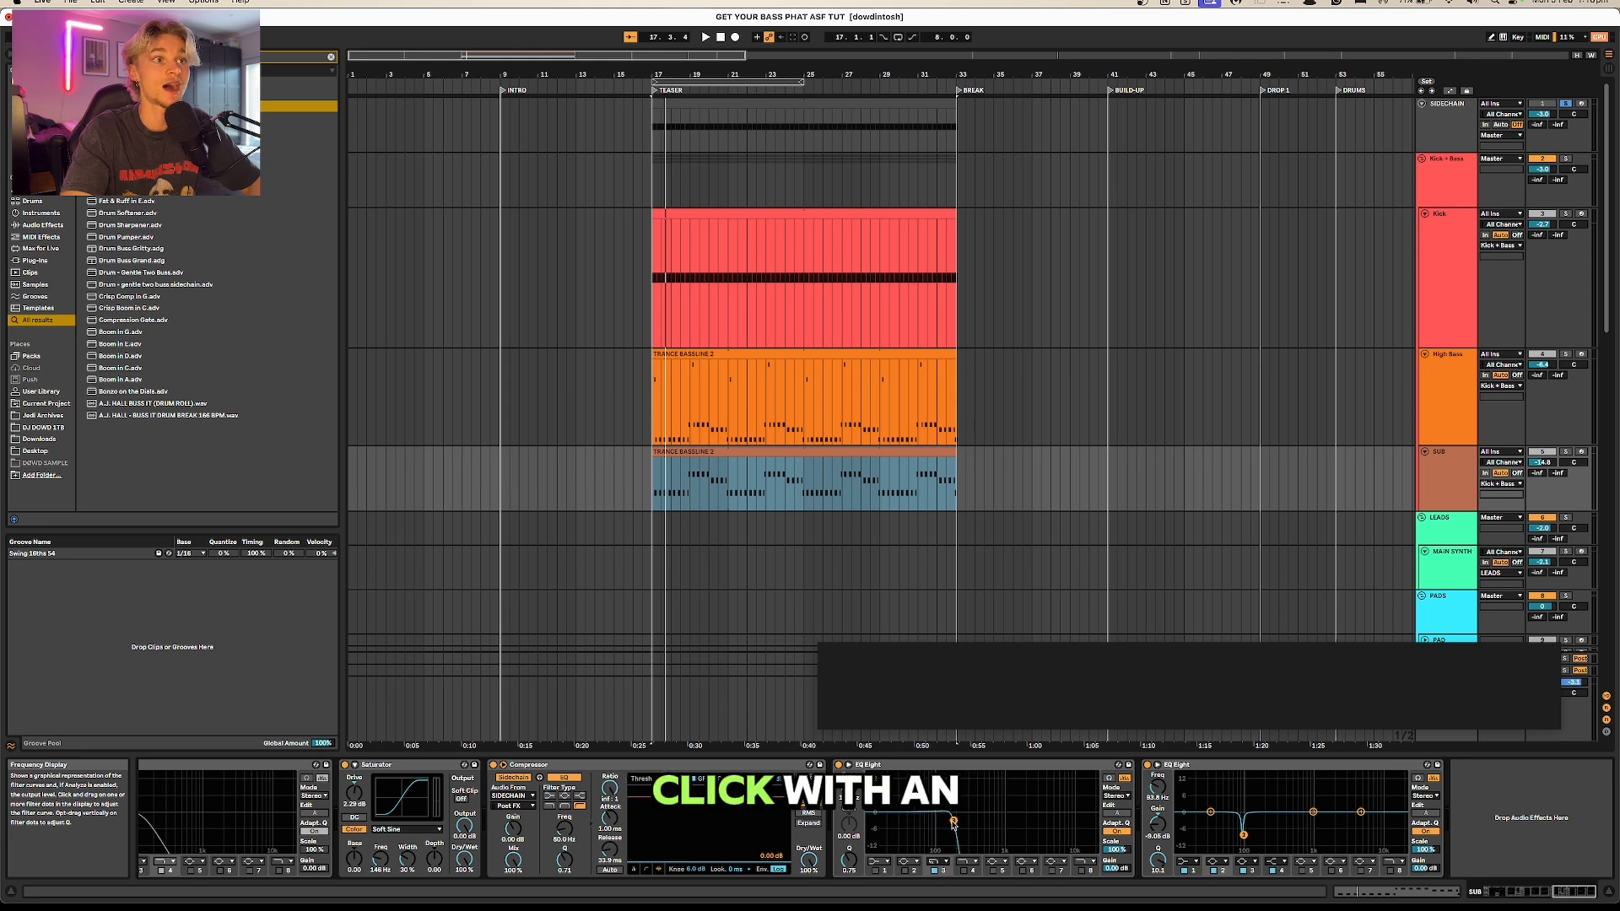
left_click(579, 766)
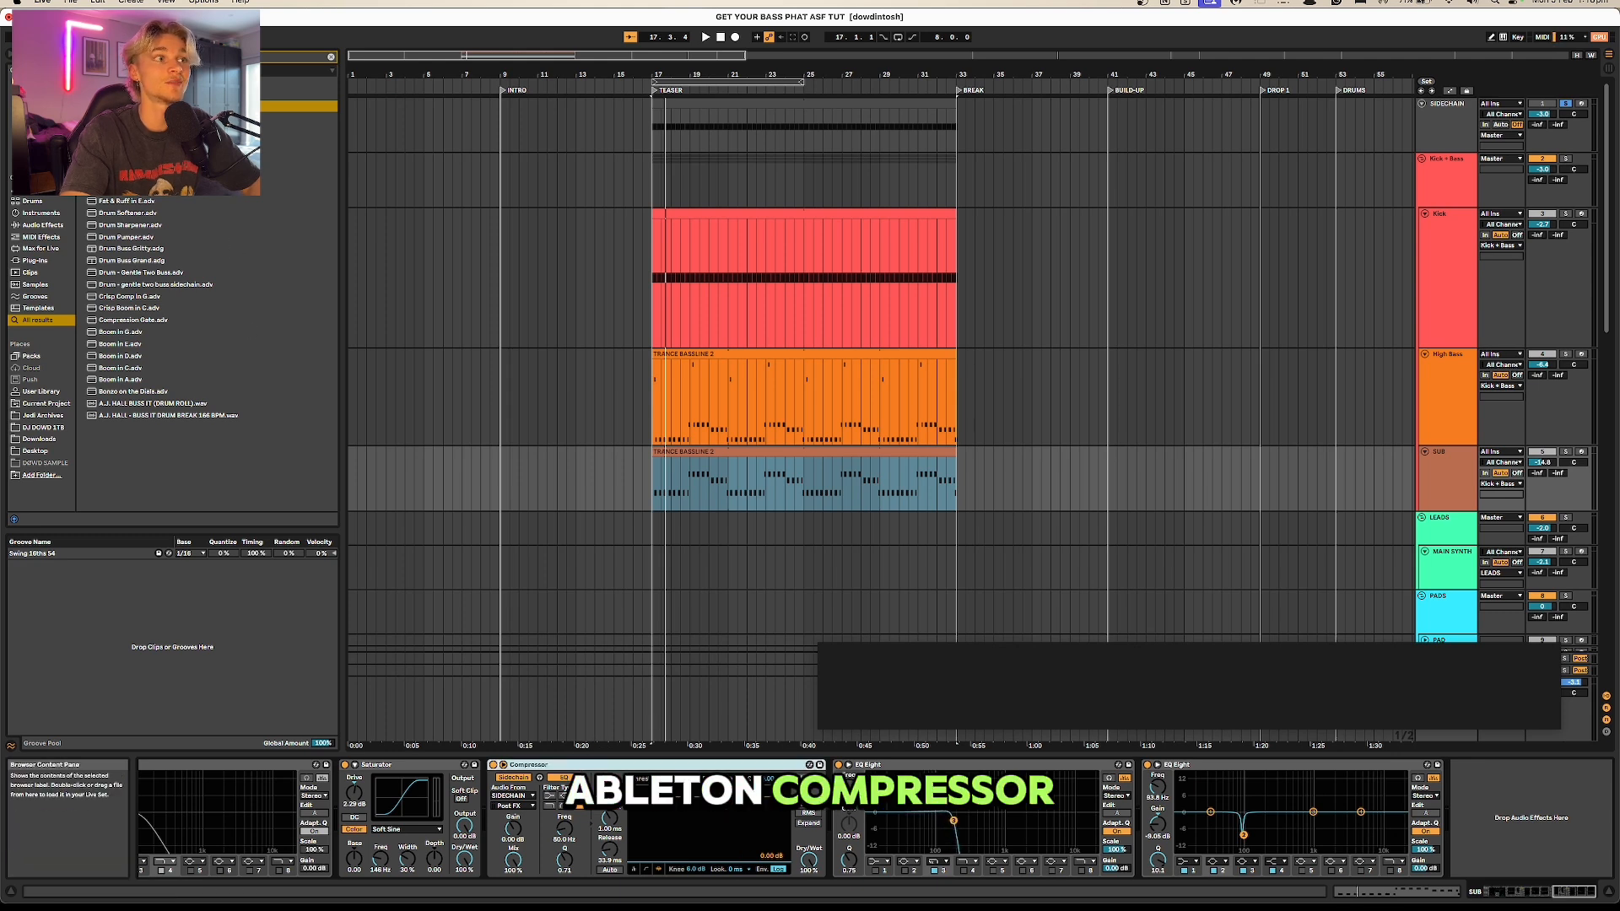
Step: Search for LFOTool, add it at the end of the SUB track's device chain and load its Sidechain-1 preset
key("super+f")
type("lfo")
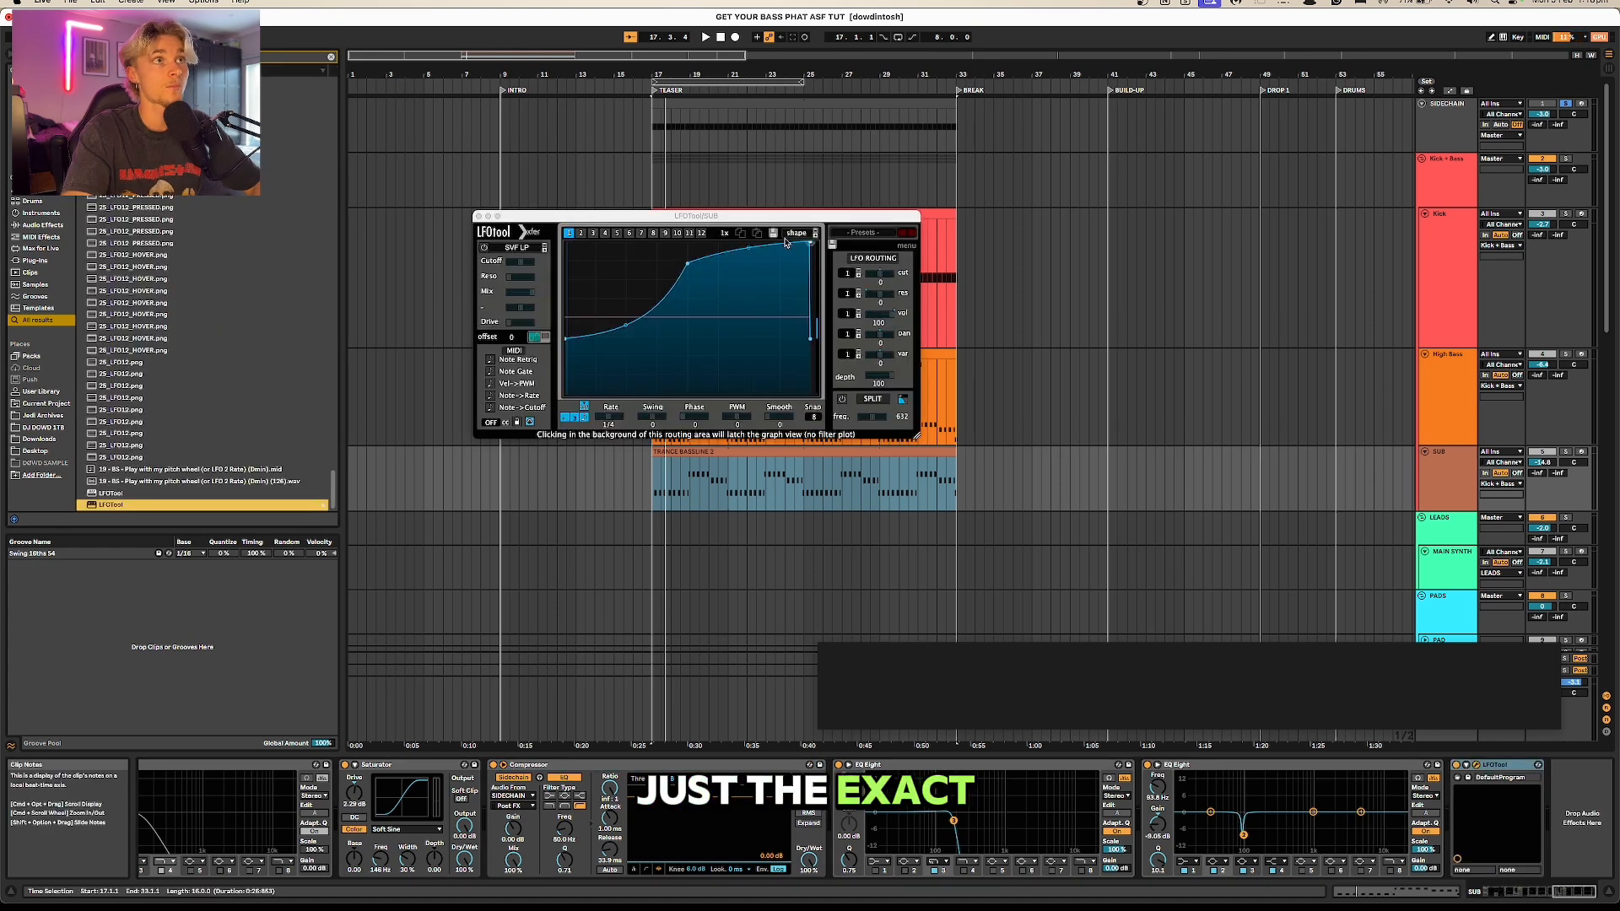
left_click(865, 234)
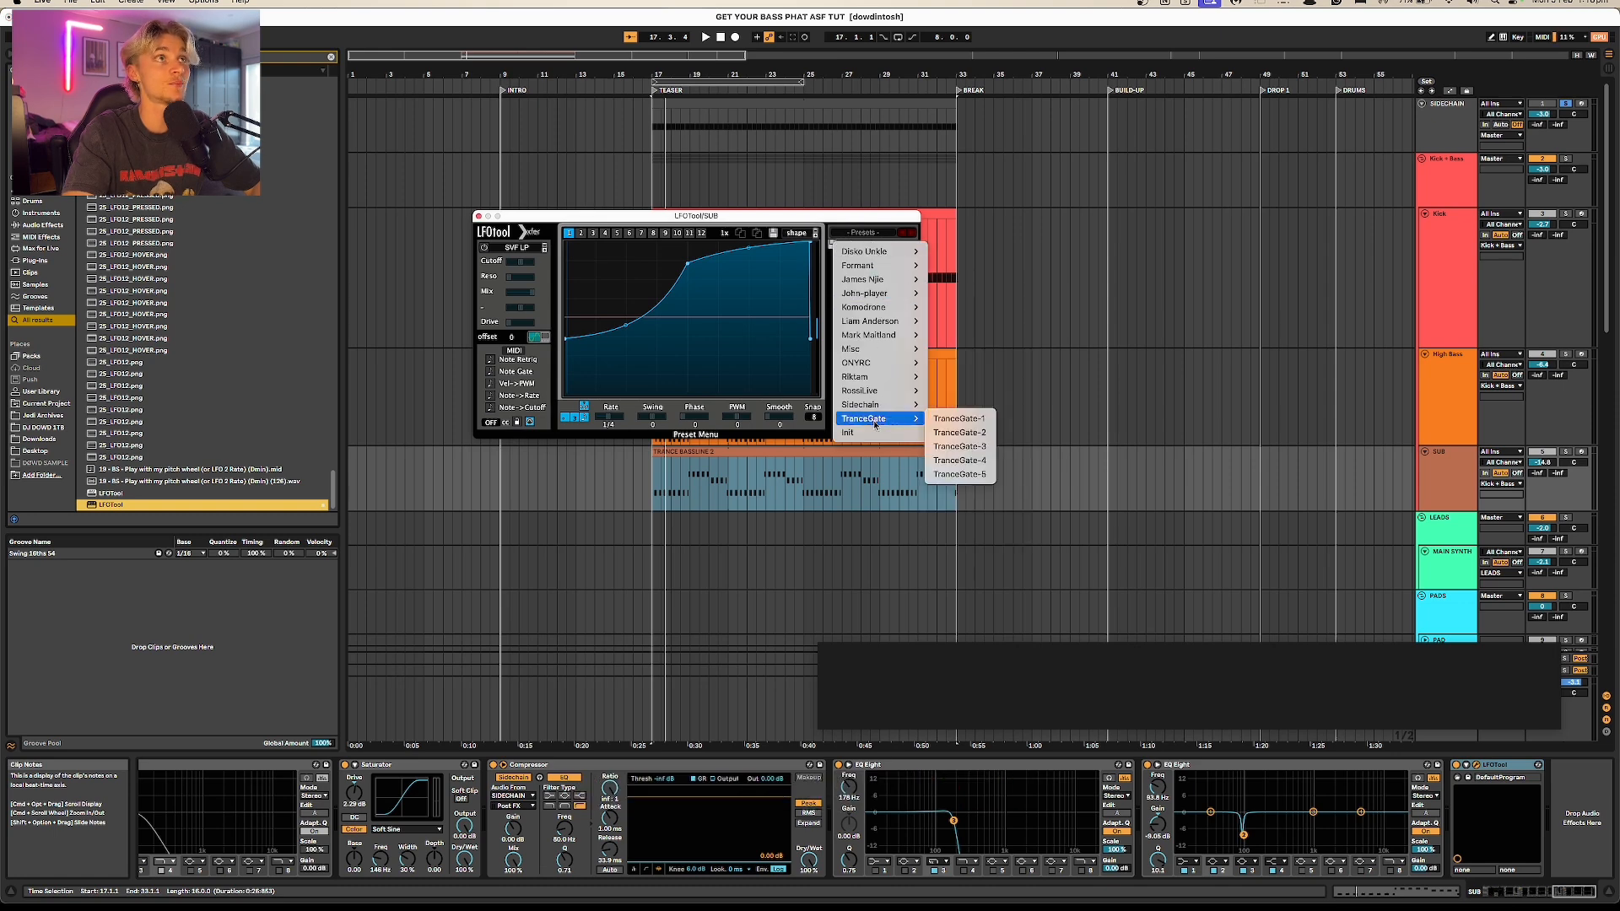
mouse_move(886, 405)
left_click(955, 405)
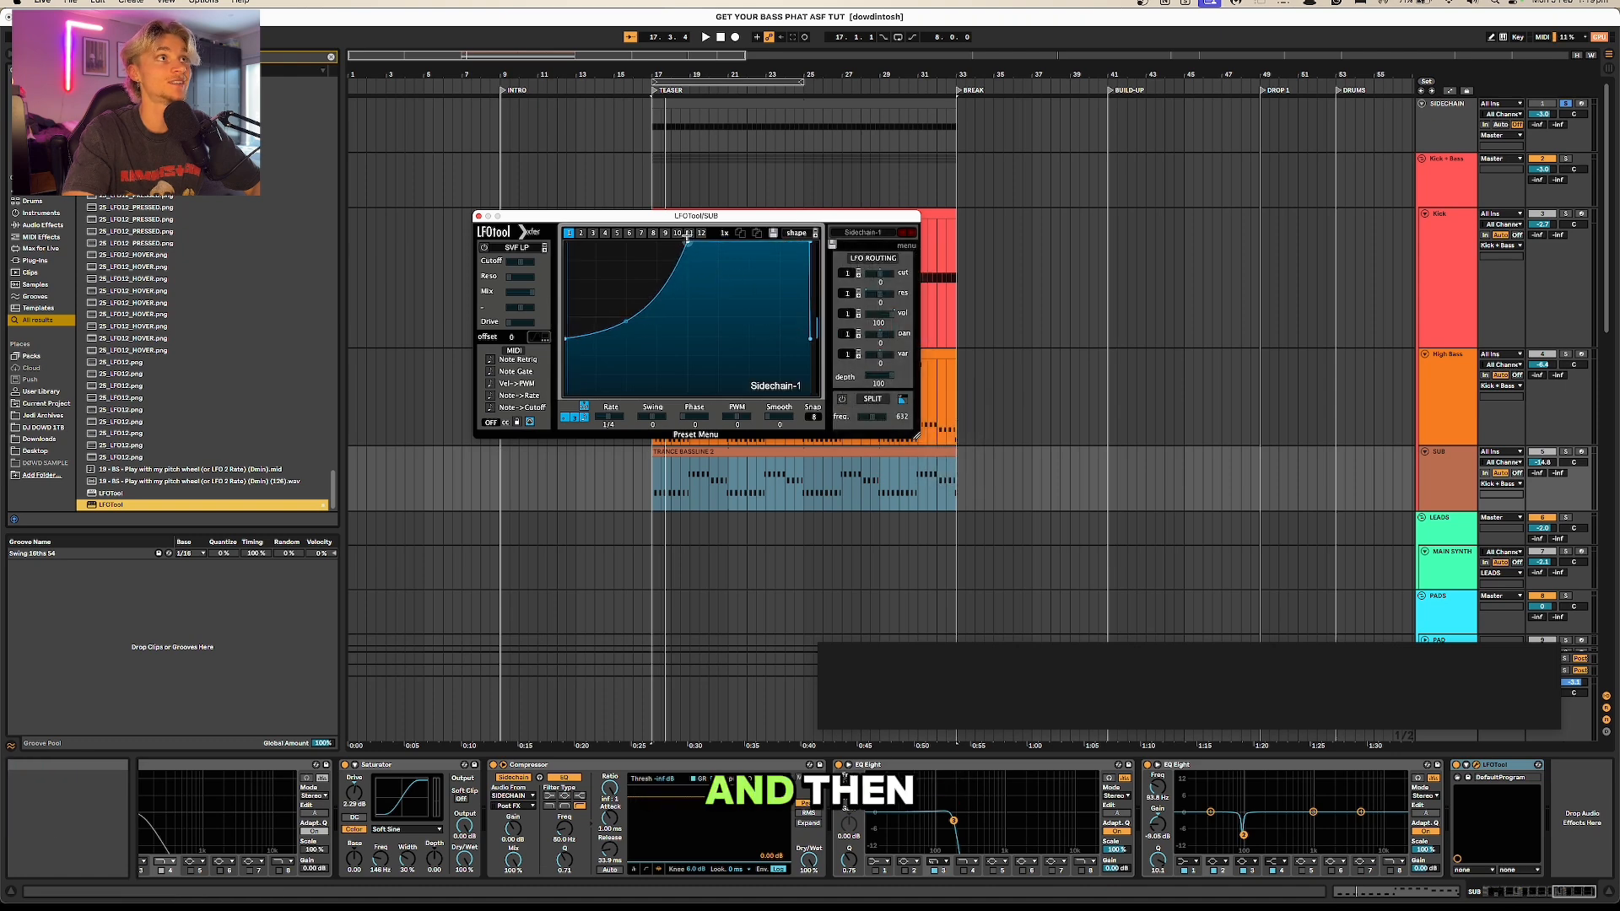
Step: Solo the SUB, raise LFOTool's Smooth to about 24 to test for clicks in playback, and delete LFOTool from the track
key("space")
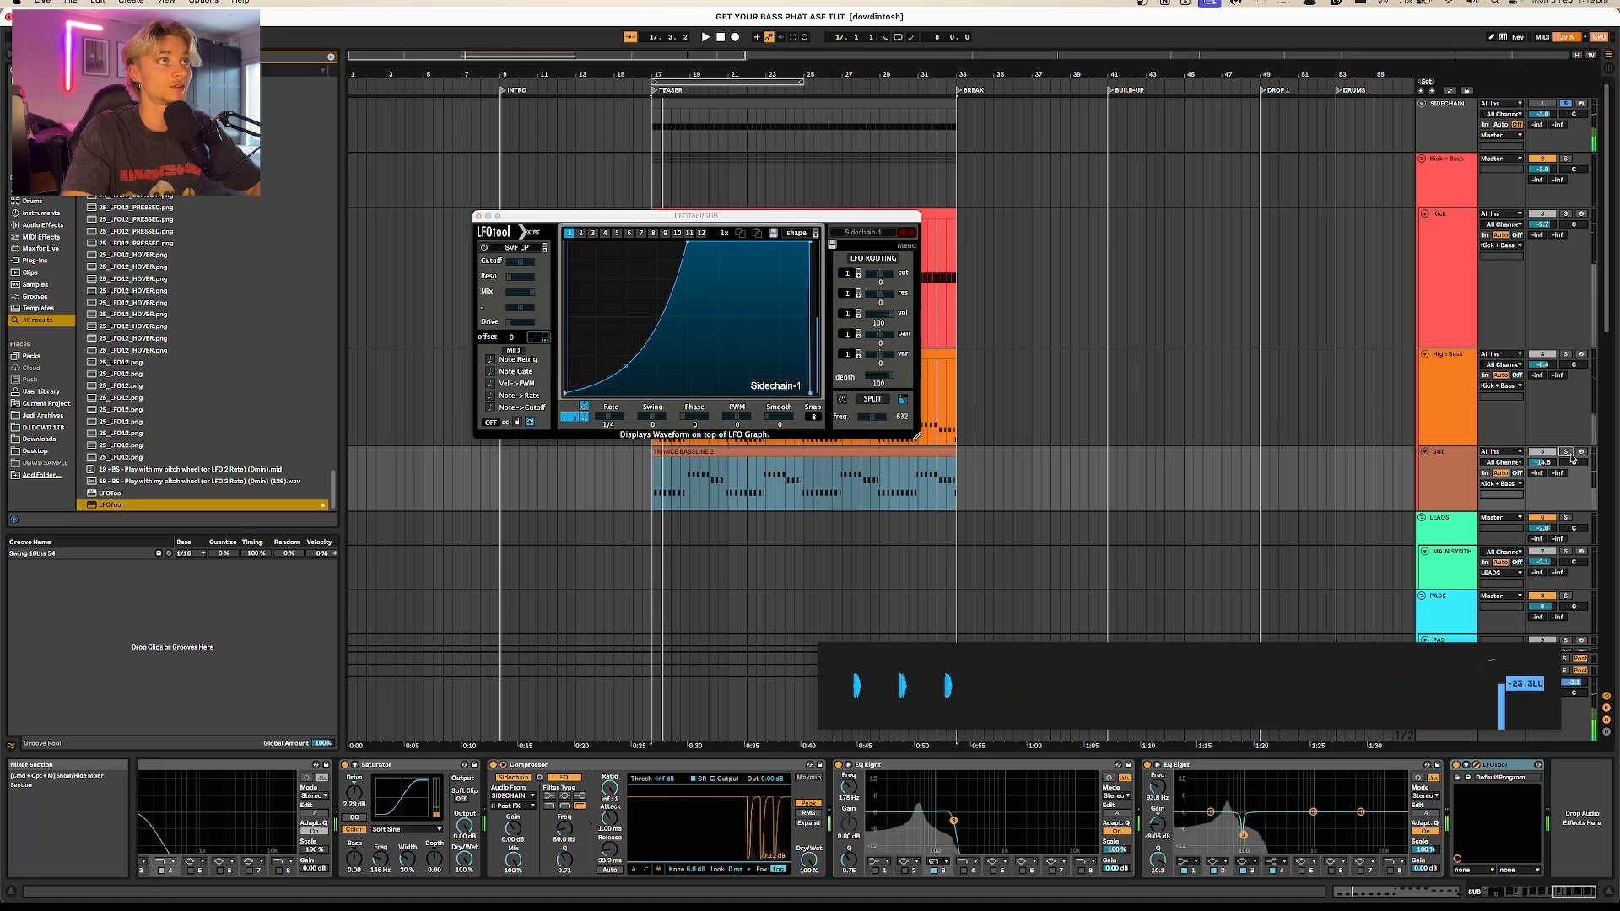
left_click(1566, 451)
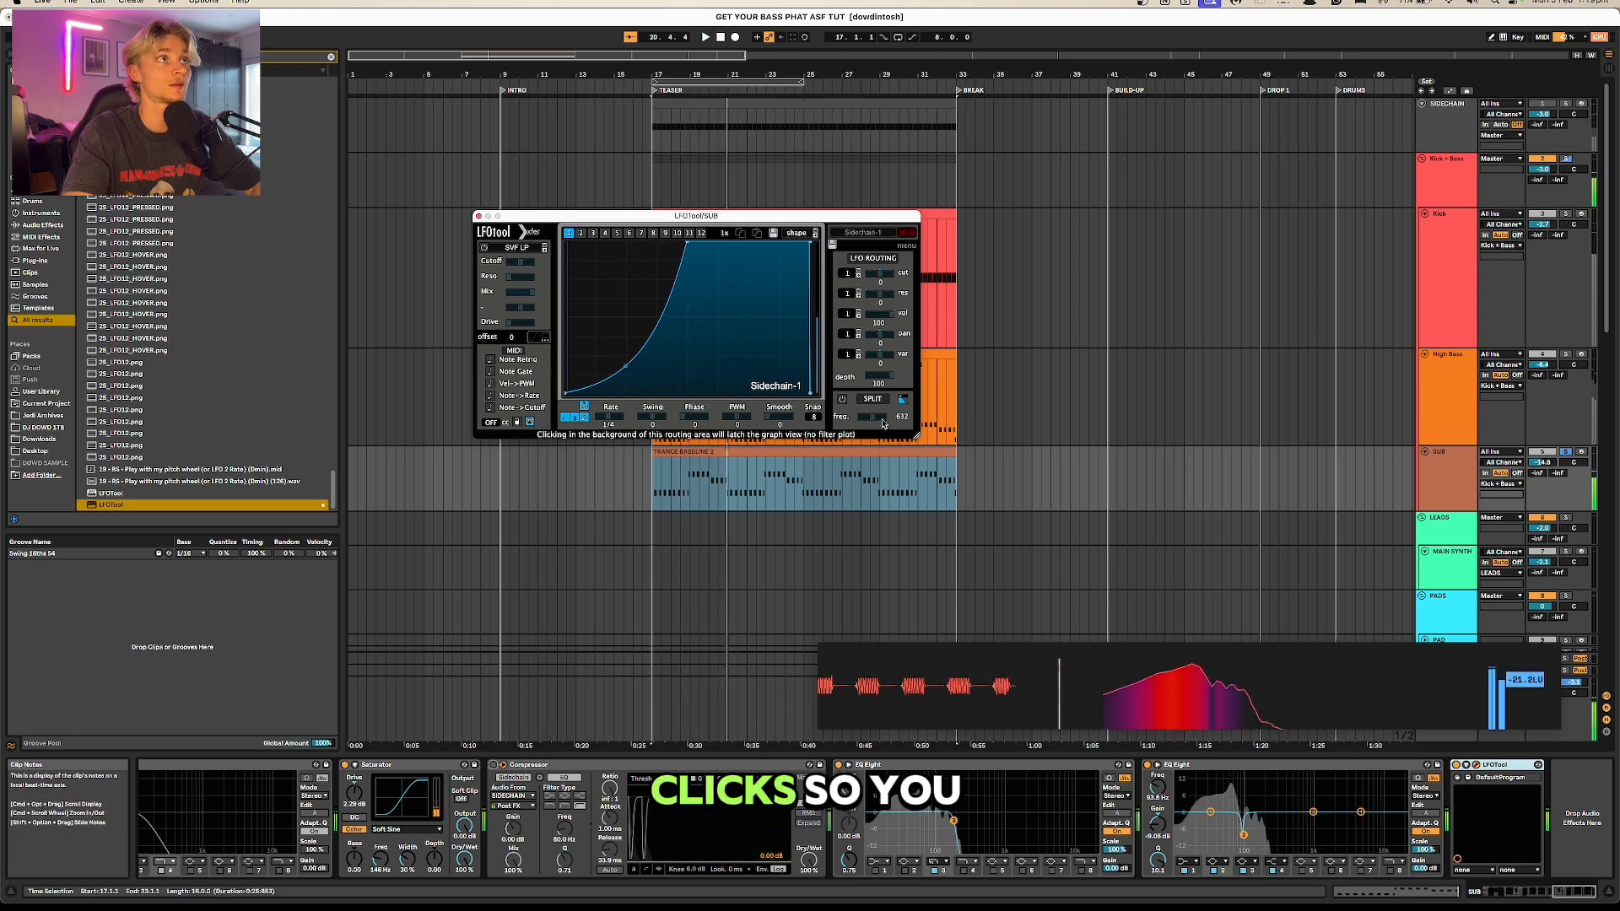
left_click_drag(773, 417, 856, 416)
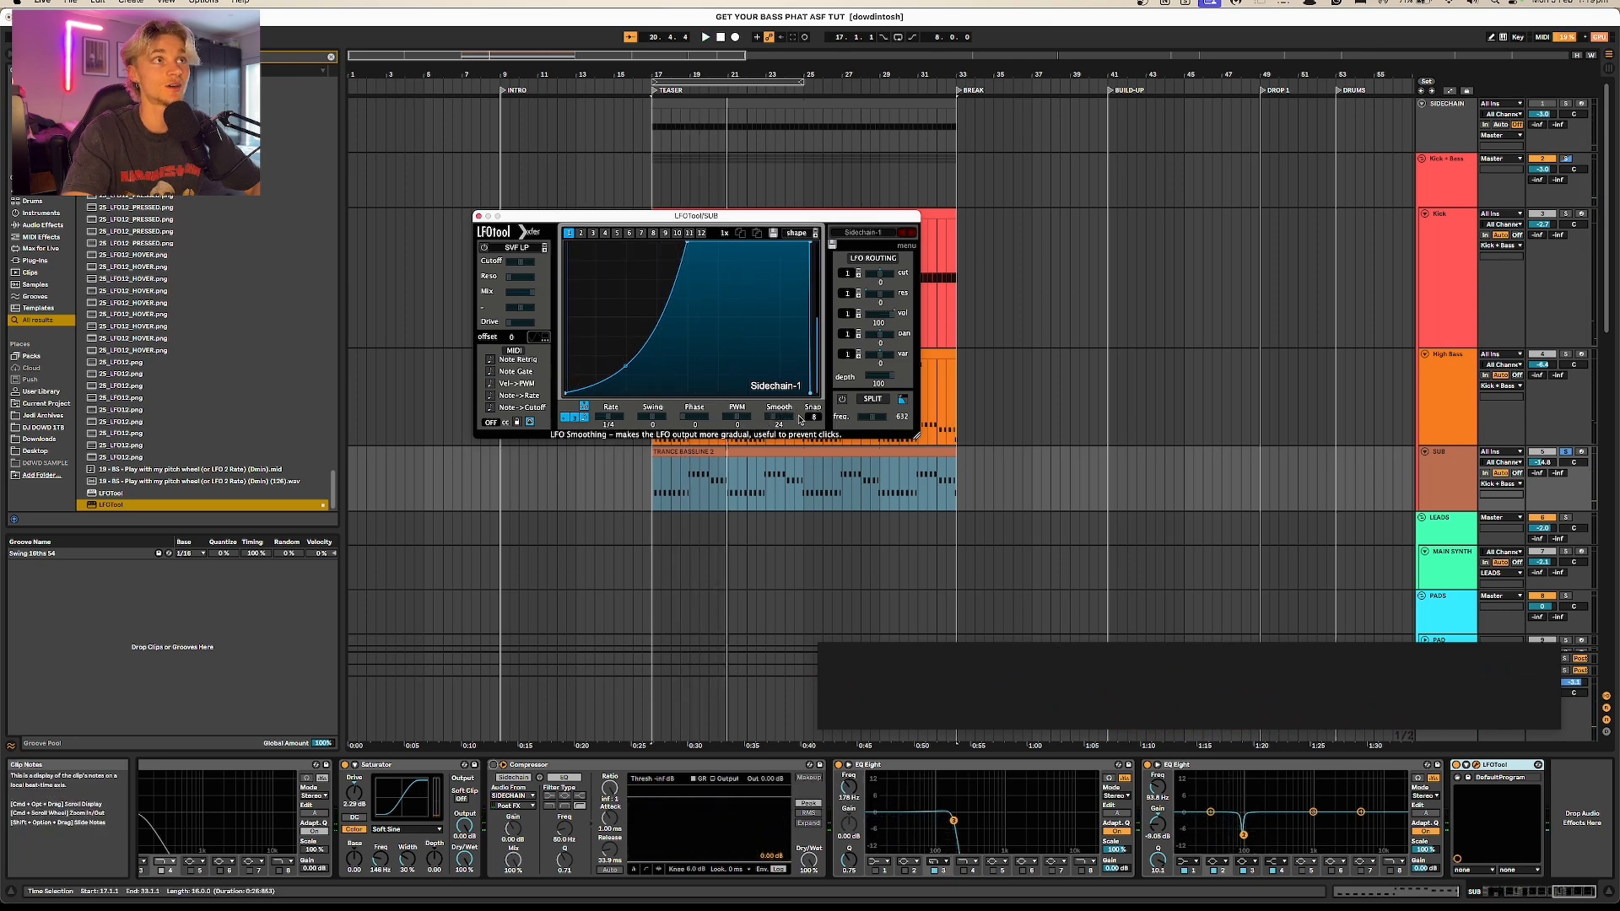
key("space")
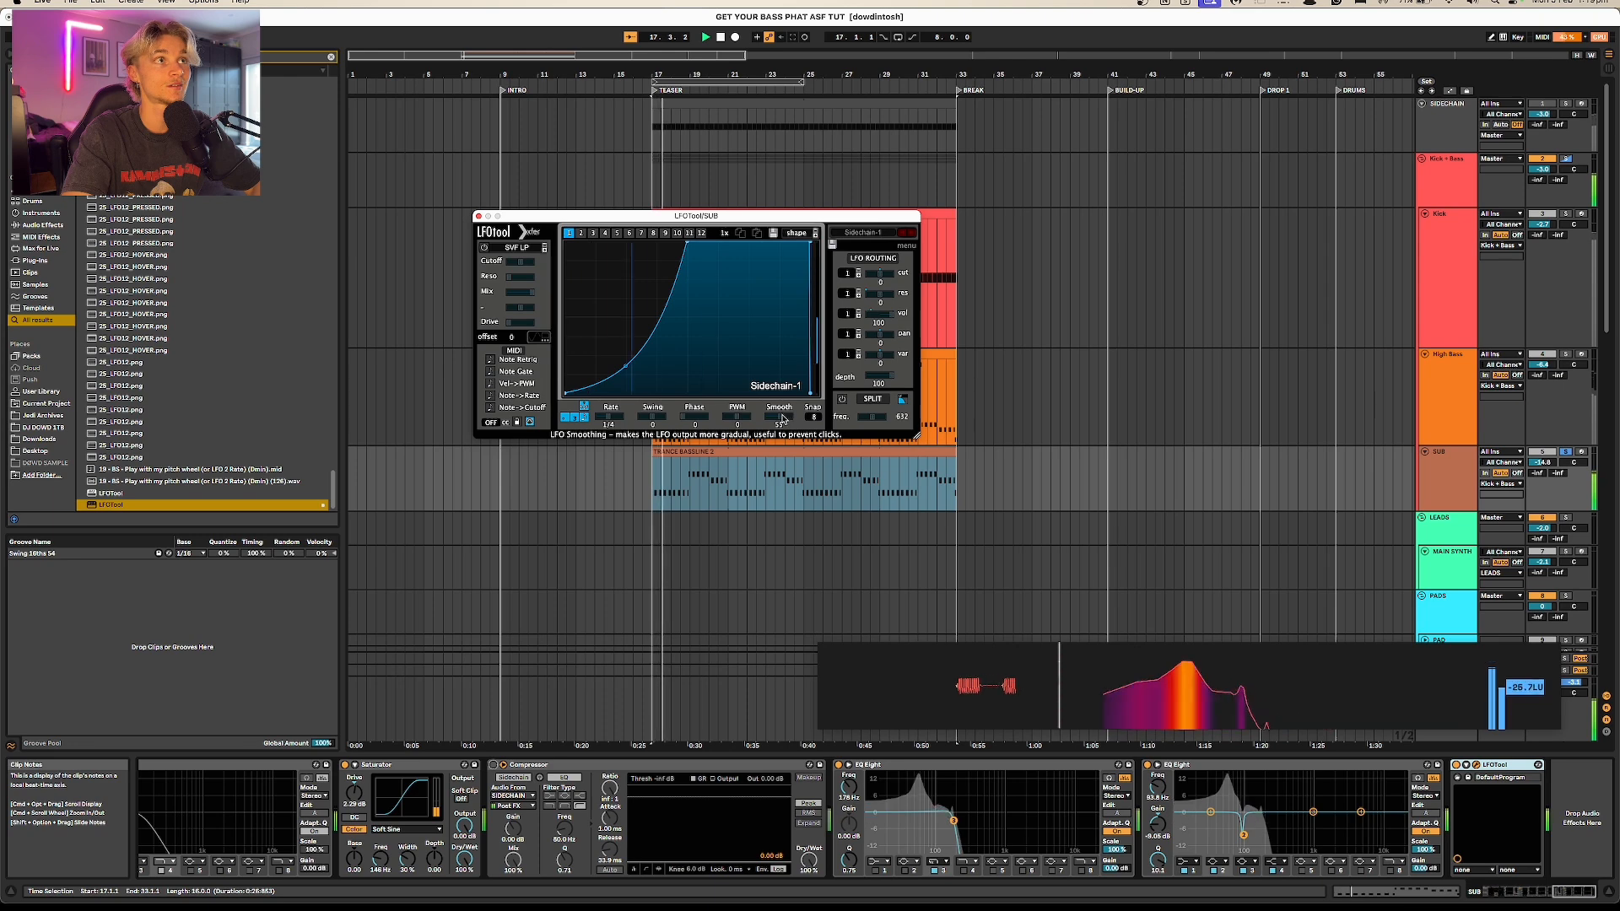
key("space")
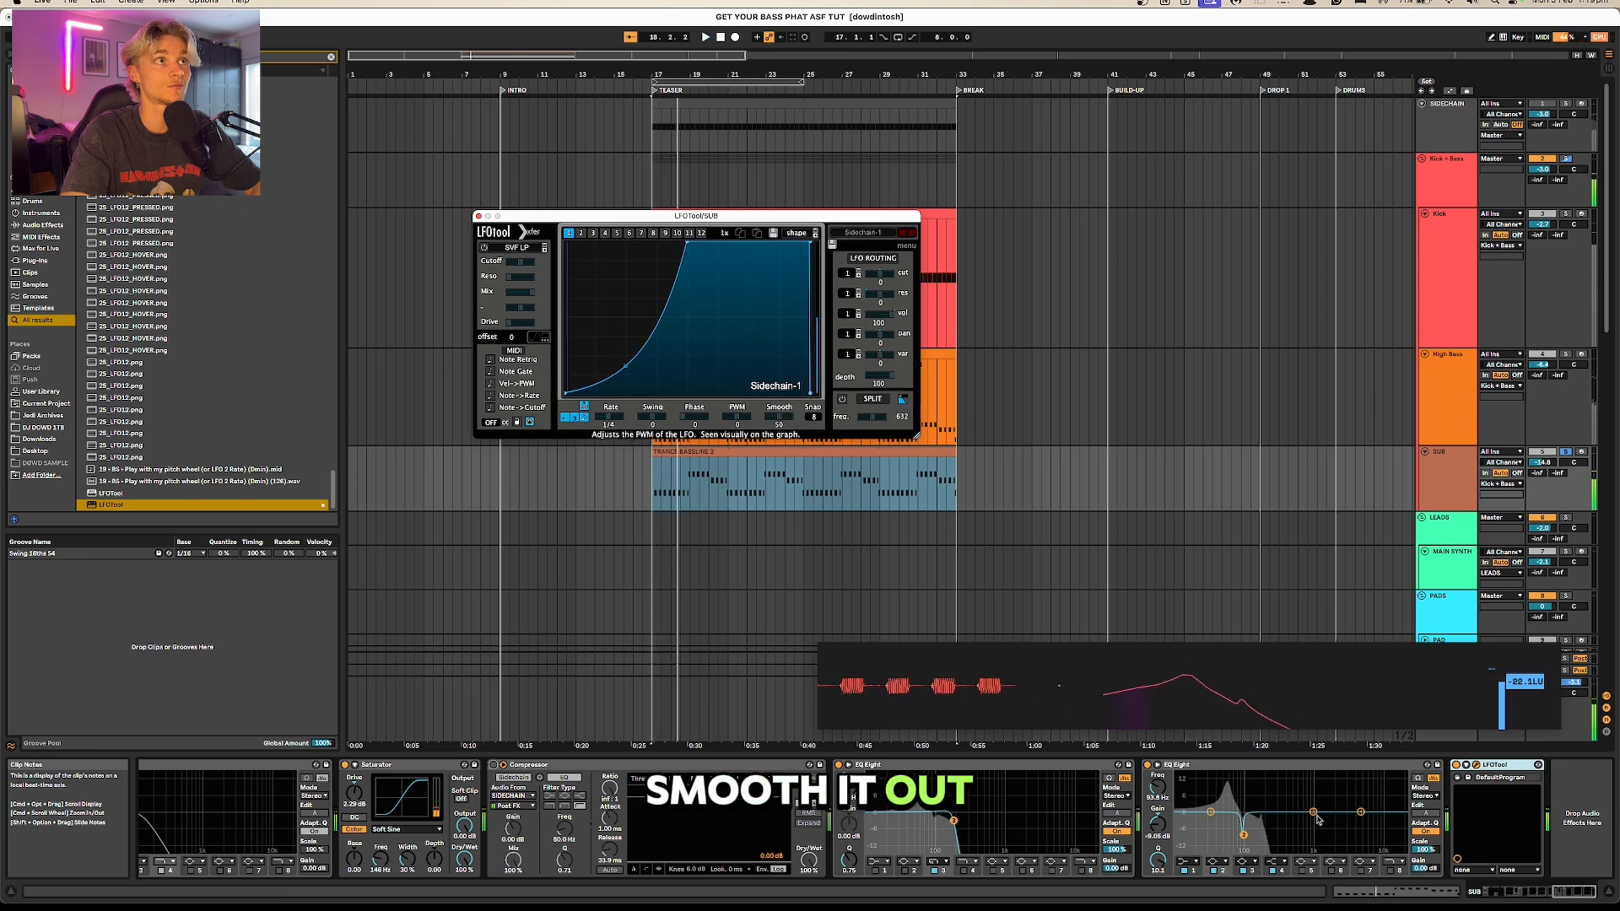
left_click(1517, 765)
key("Delete")
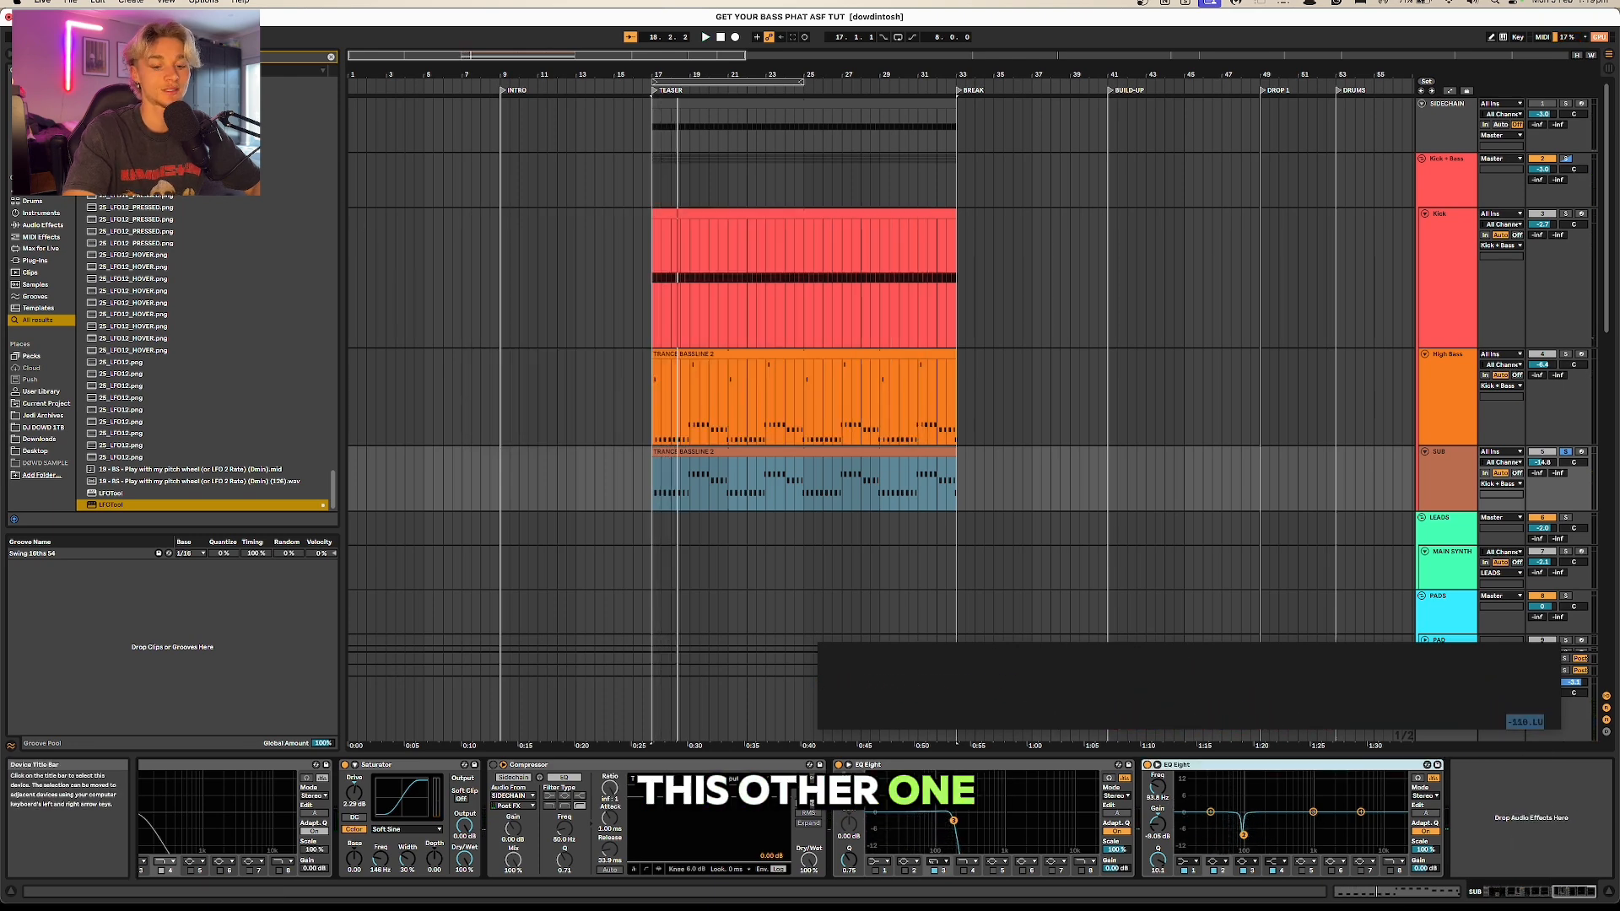
Step: Search for the Duck plug-in, add it to the SUB track and shift the upper point of its ducking curve slightly later
type("duck")
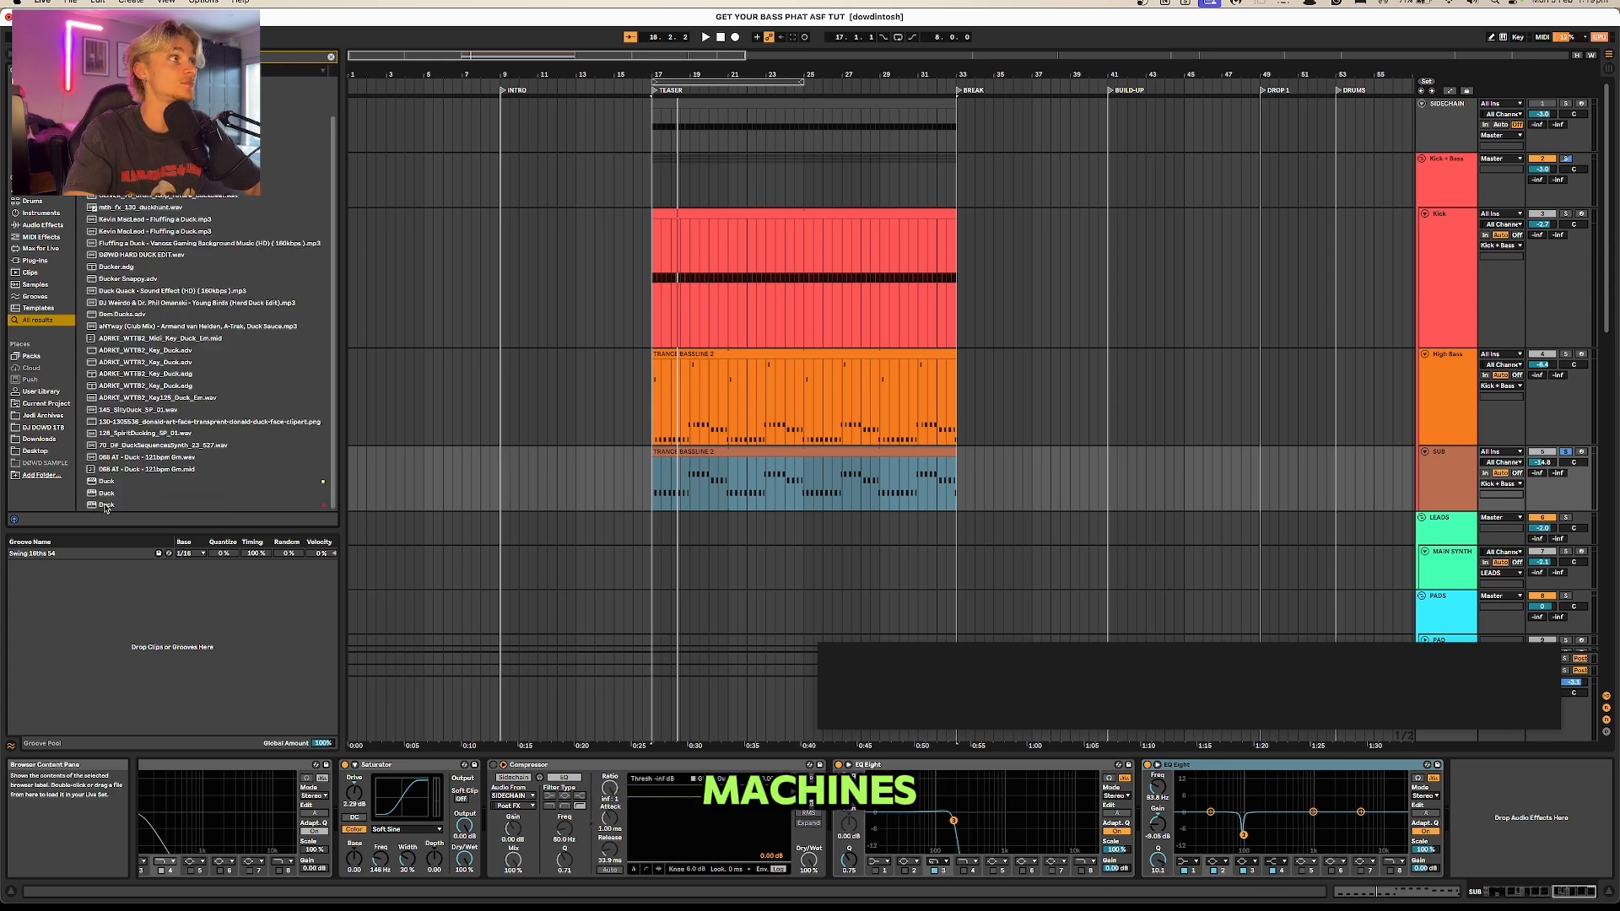
double_click(103, 504)
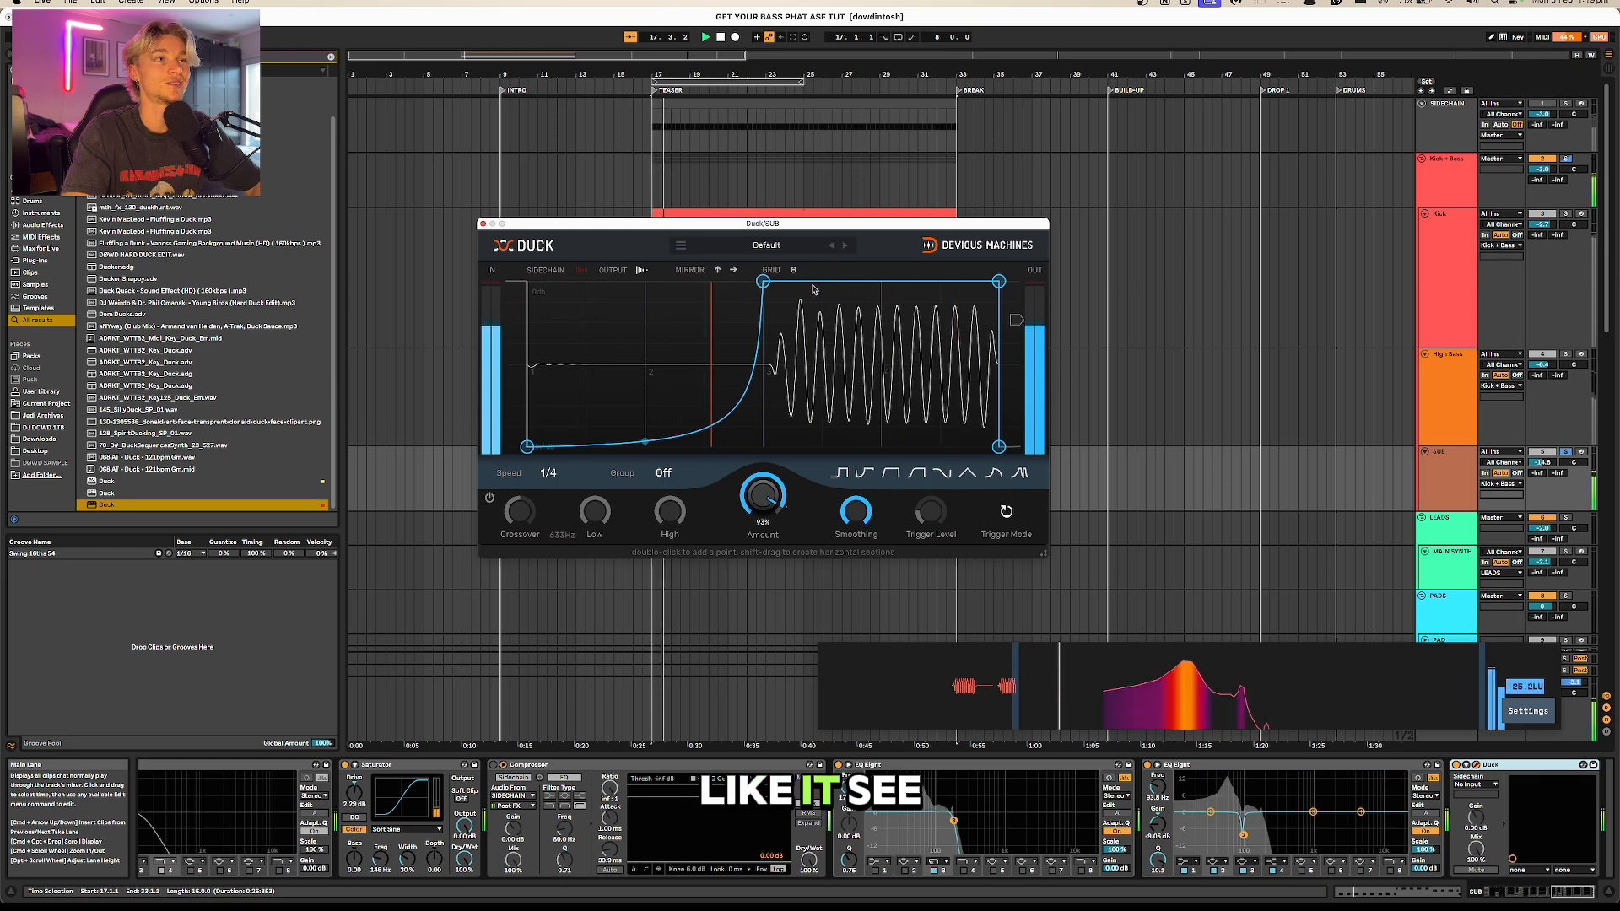
mouse_move(763, 281)
left_mouse_down()
mouse_move(714, 270)
mouse_move(767, 281)
left_mouse_up()
Step: Enable Duck's crossover split on the SUB track and lower the Crossover frequency, checking it in playback
left_click(490, 498)
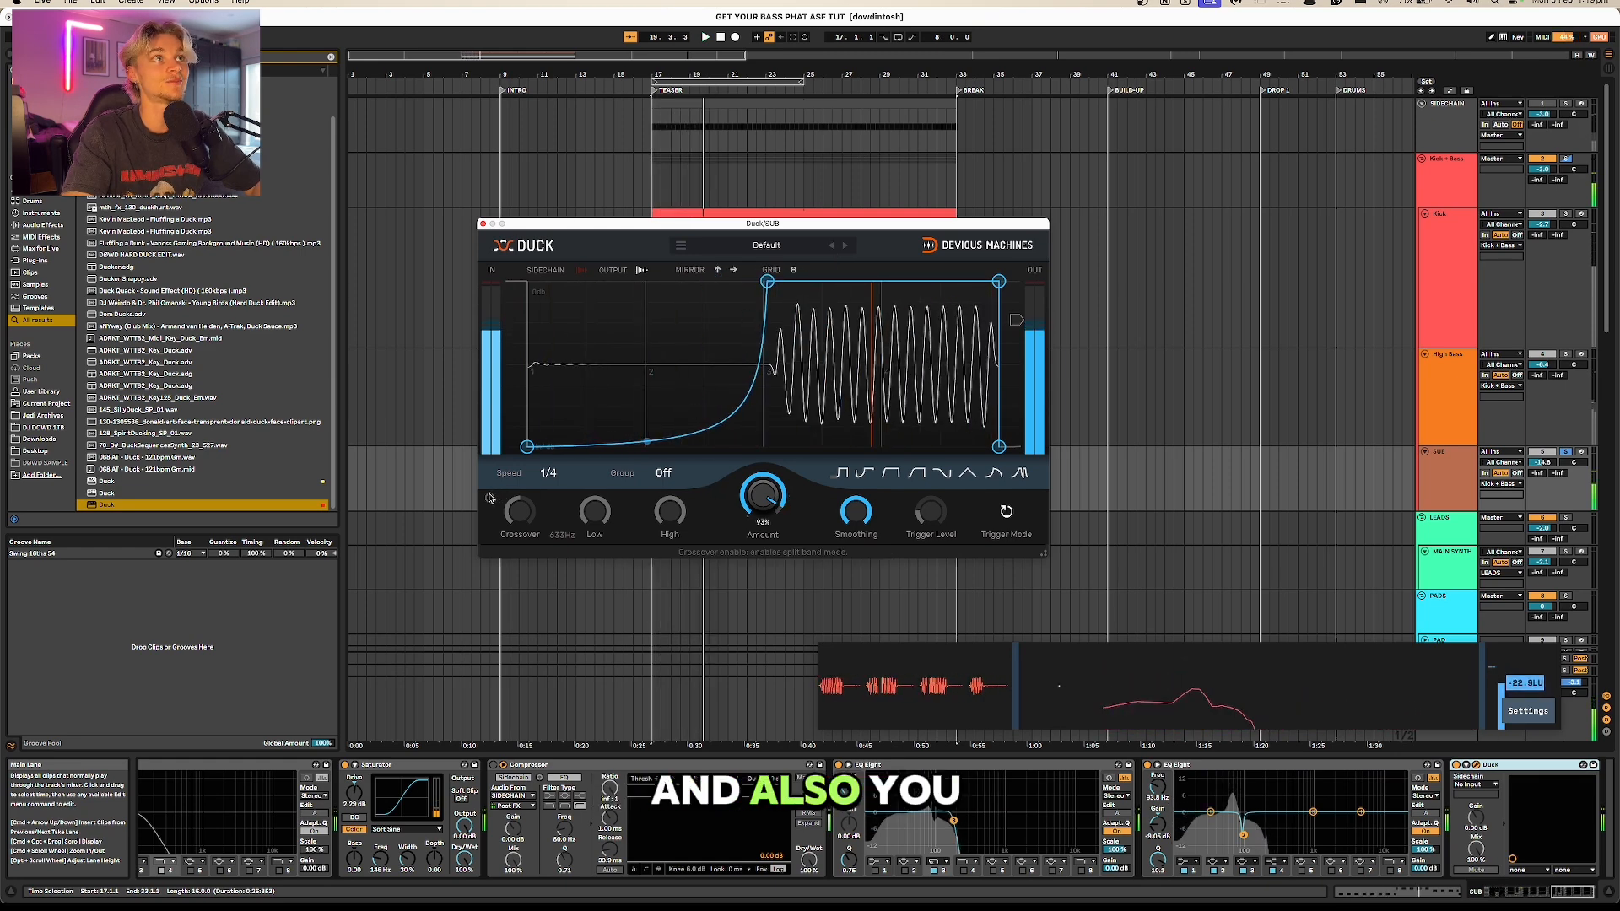
left_click_drag(532, 516, 532, 561)
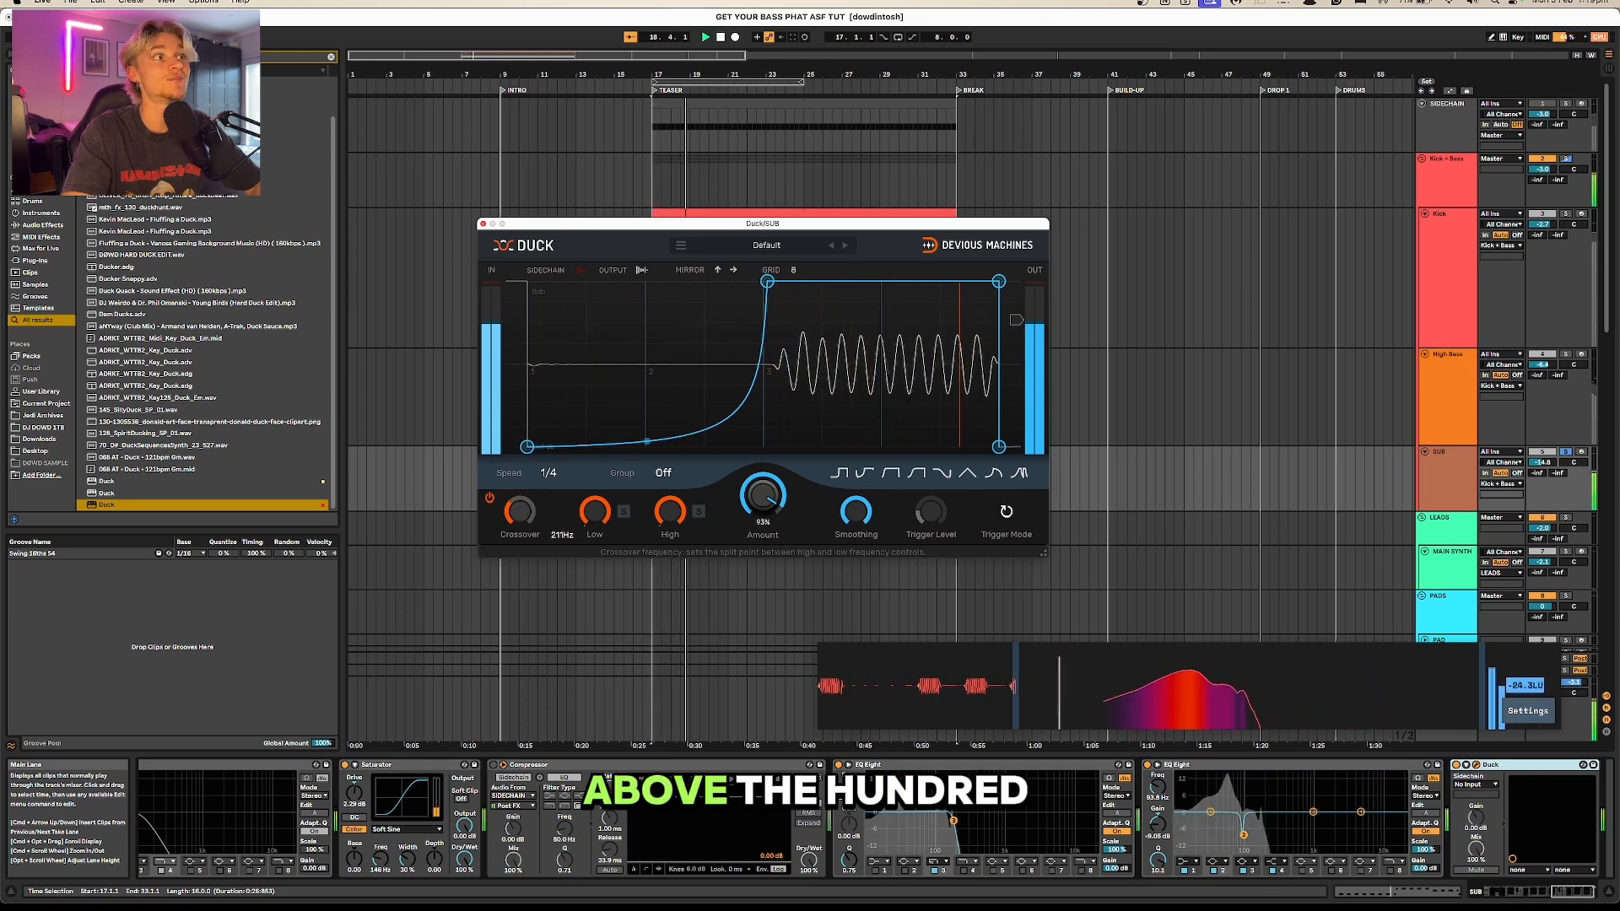
key("space")
left_click_drag(522, 513, 522, 530)
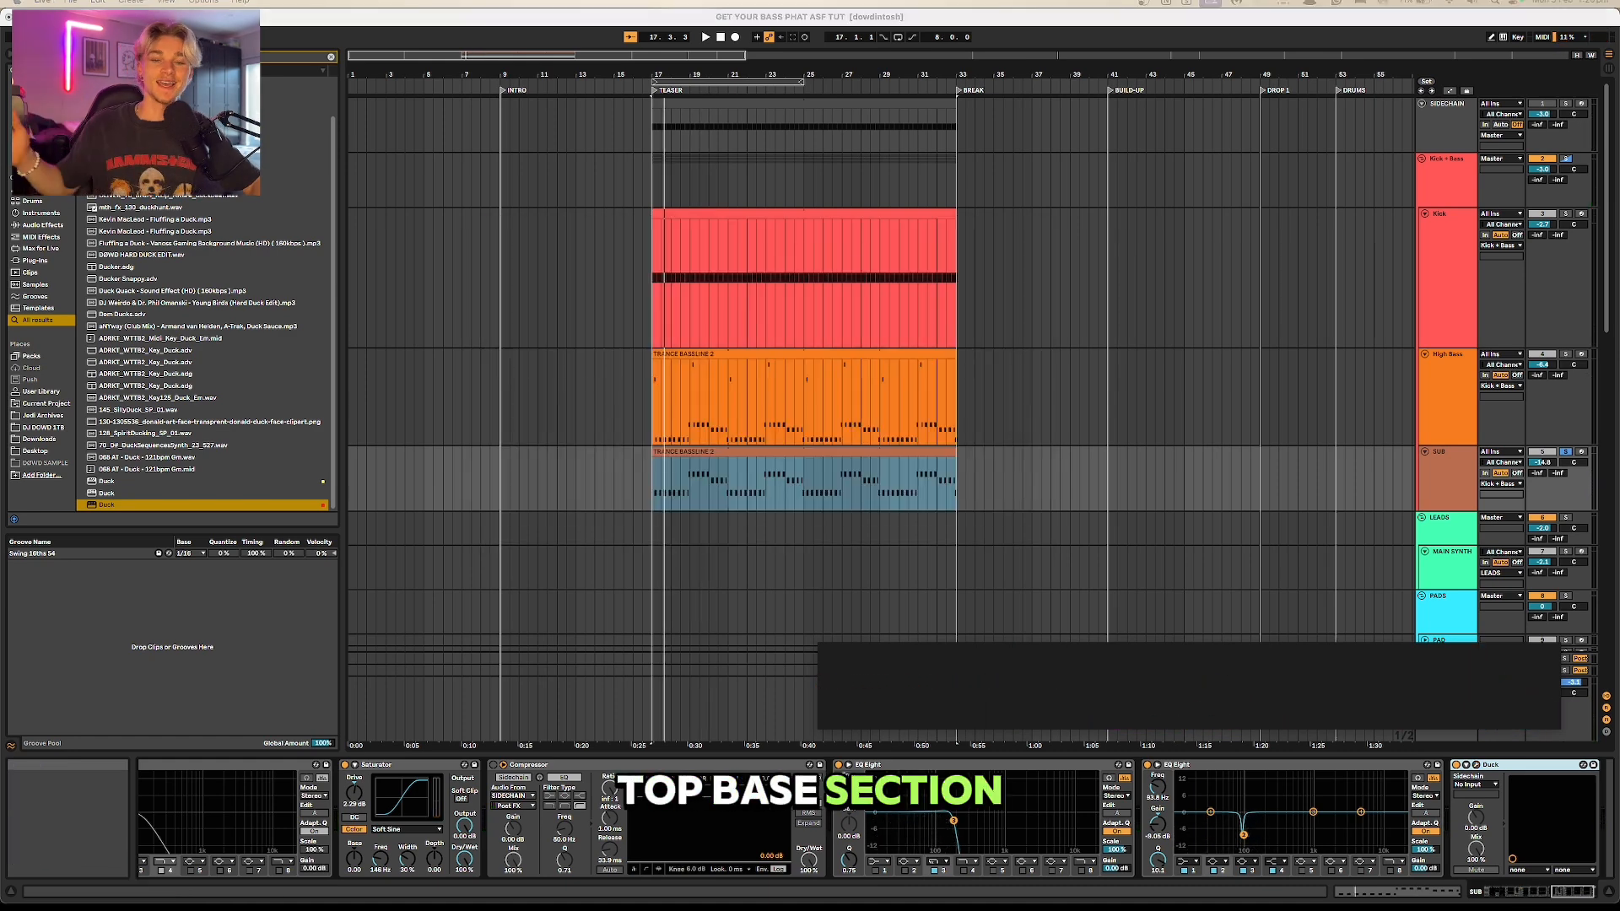
Step: Solo the High Bass track and play it with the start of its device chain, from Serum onward, in view
left_click(1566, 357)
left_click(1566, 357)
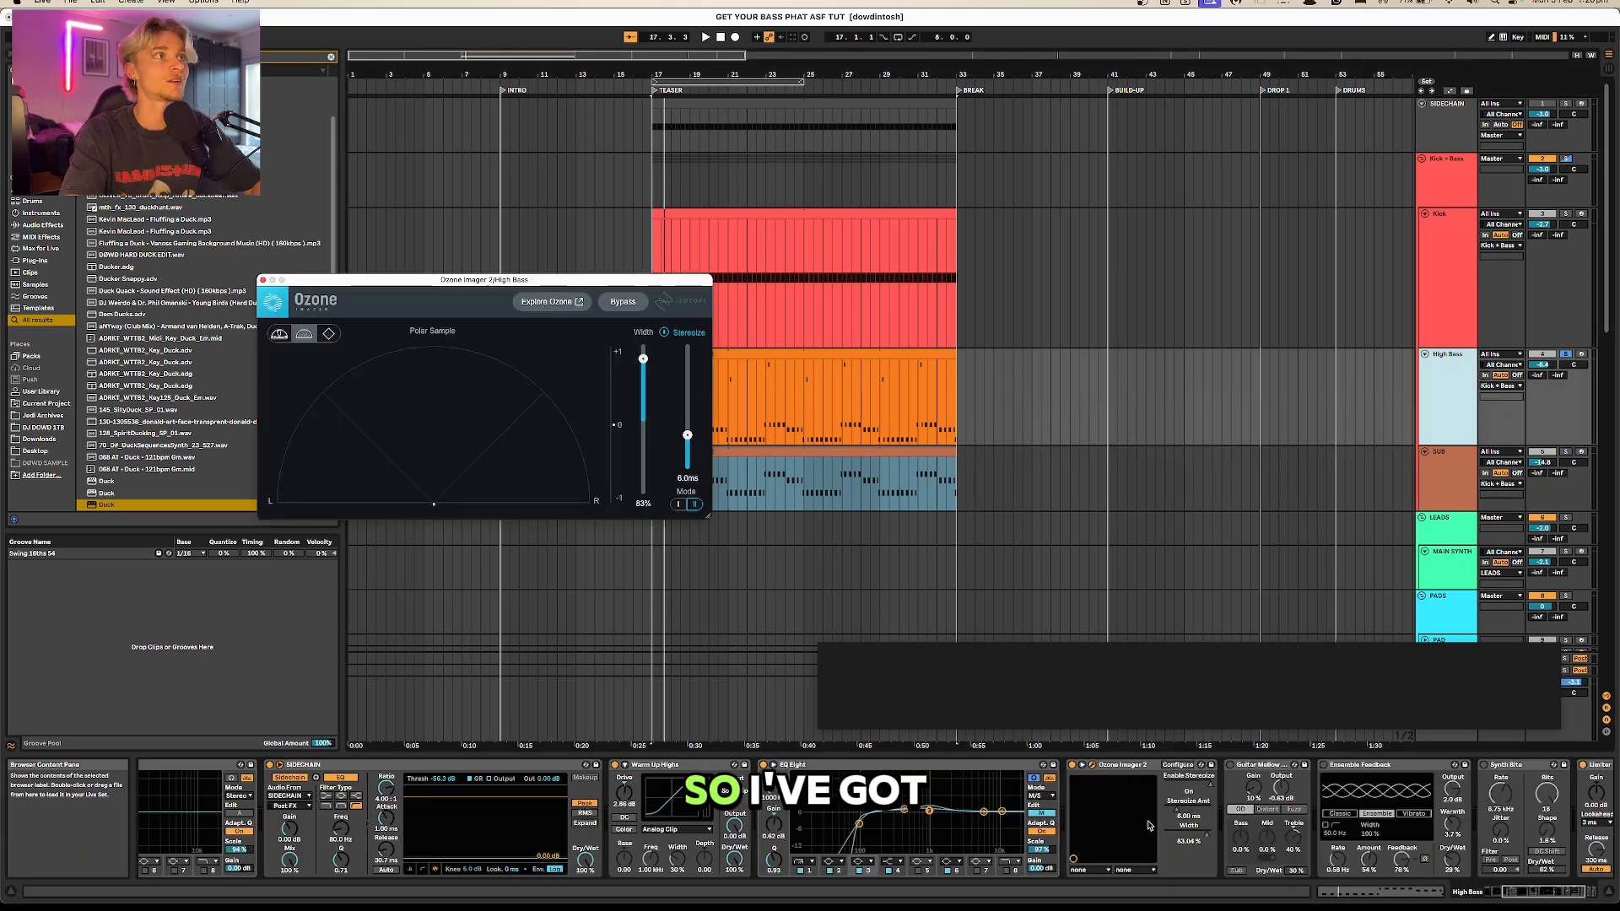
scroll(175, 785, "left", 5)
left_click(172, 765)
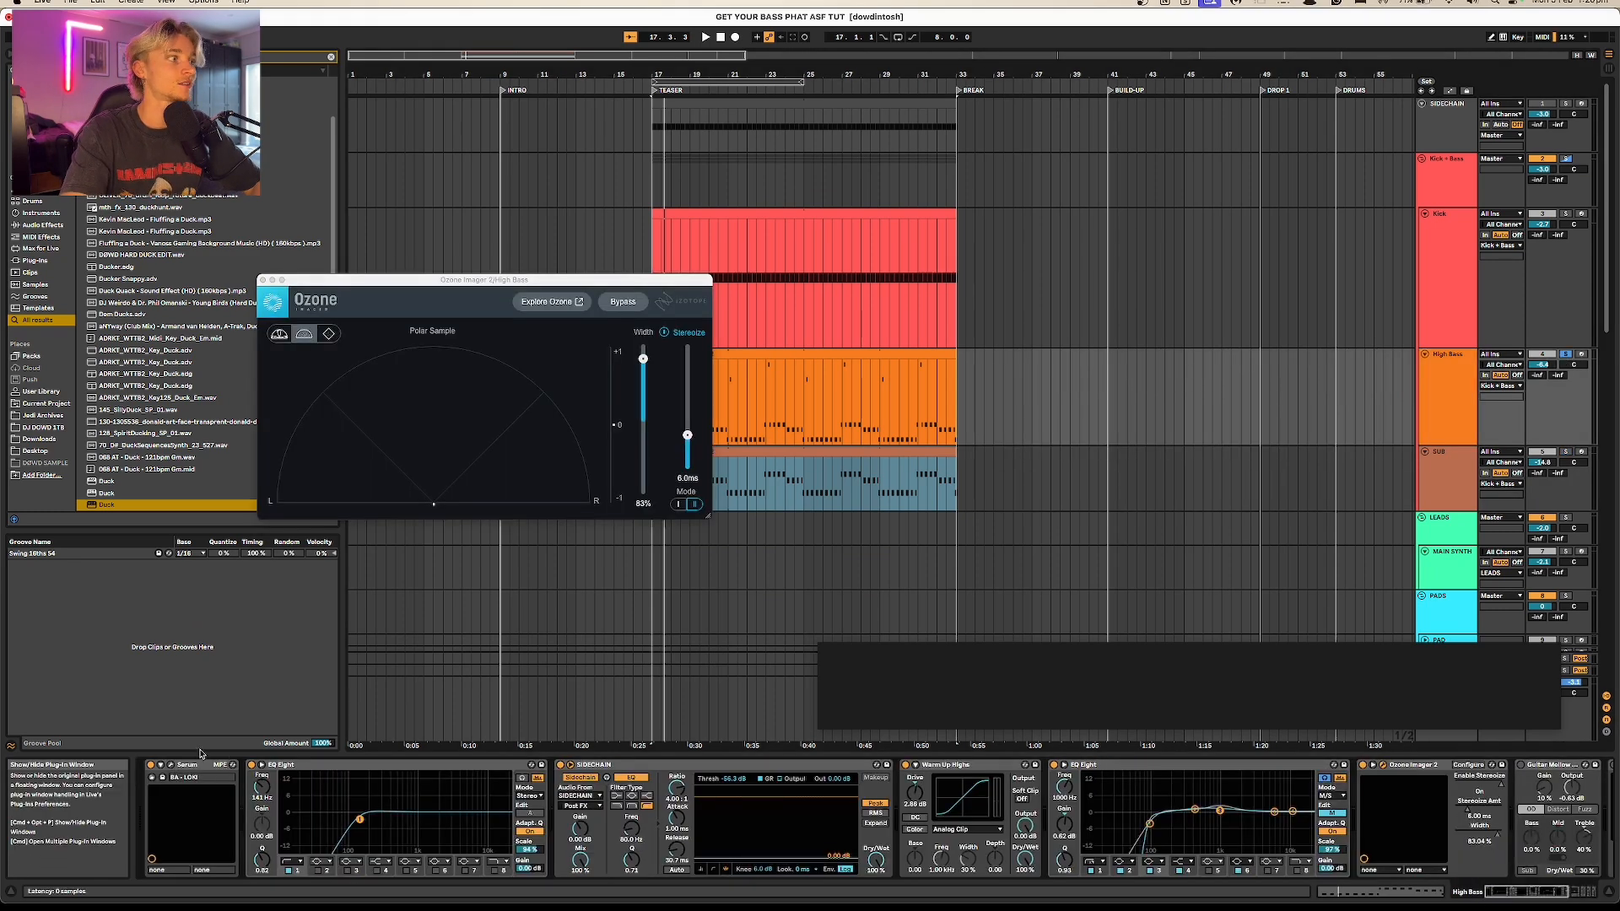
key("space")
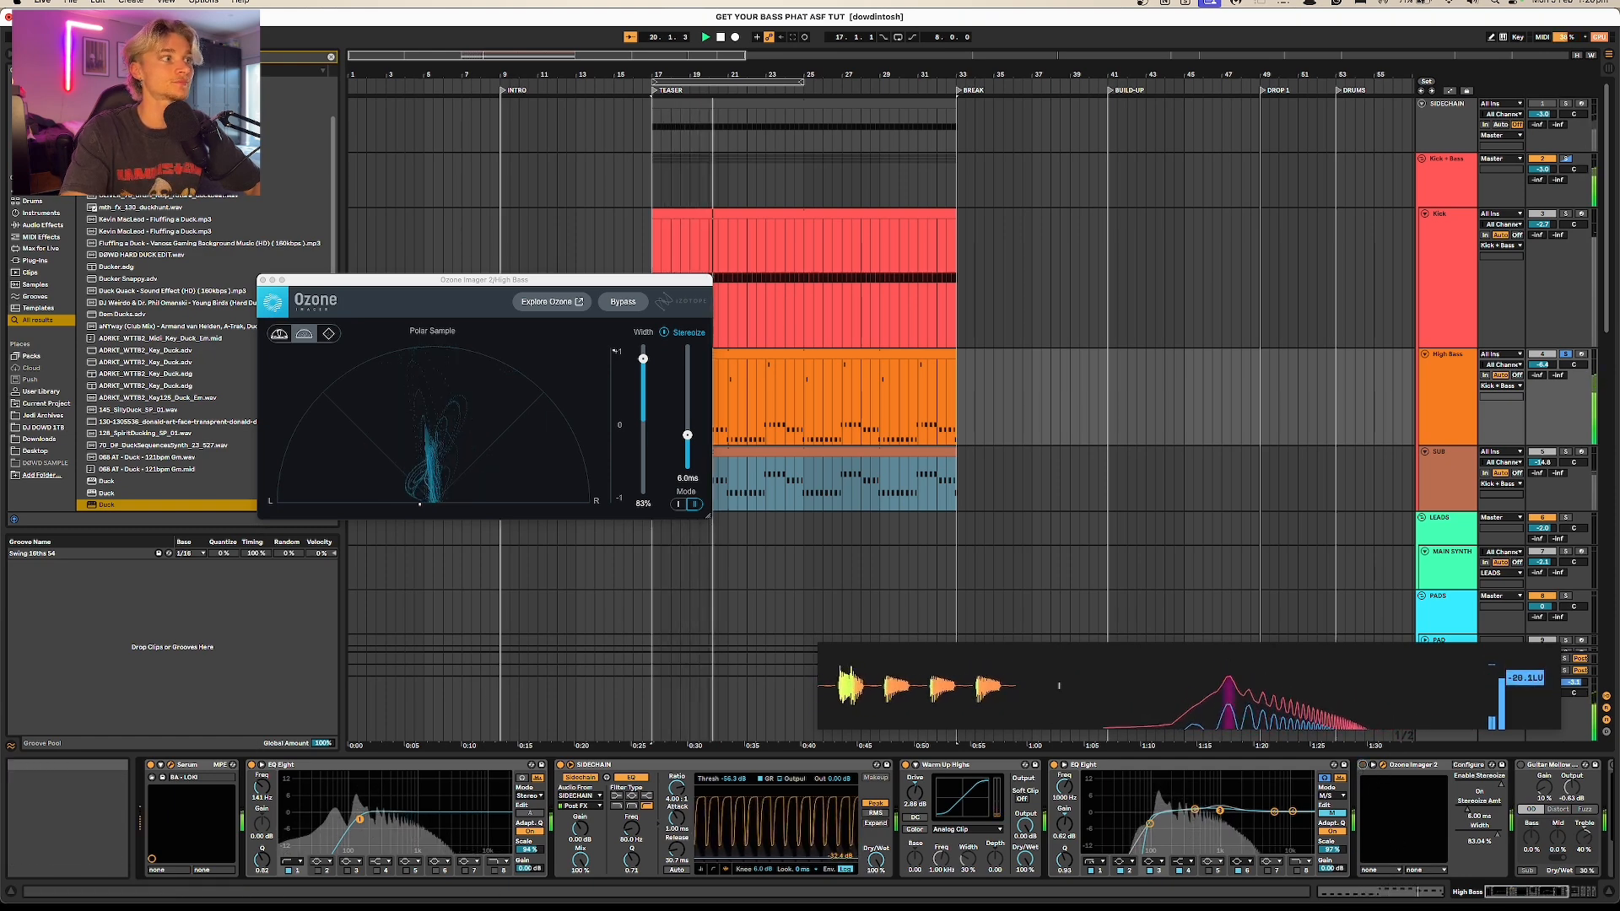
Step: Examine the High Bass track's Serum oscillators together with the notes of its TRANCE BASSLINE 2 clip
left_click_drag(1047, 252, 1084, 148)
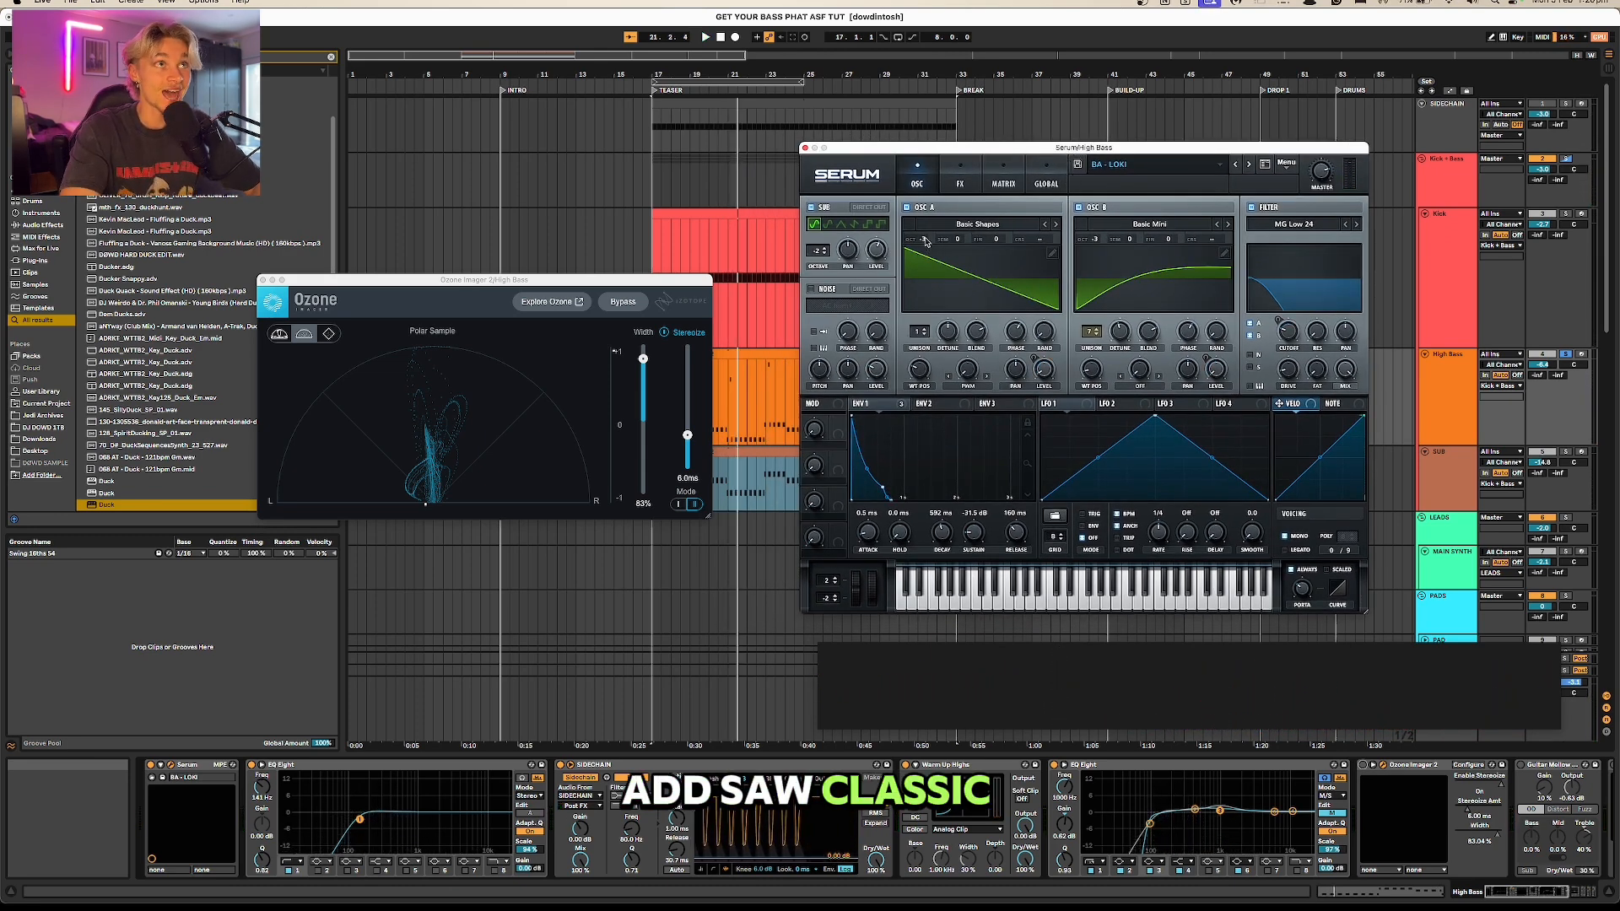
left_click_drag(928, 239, 928, 257)
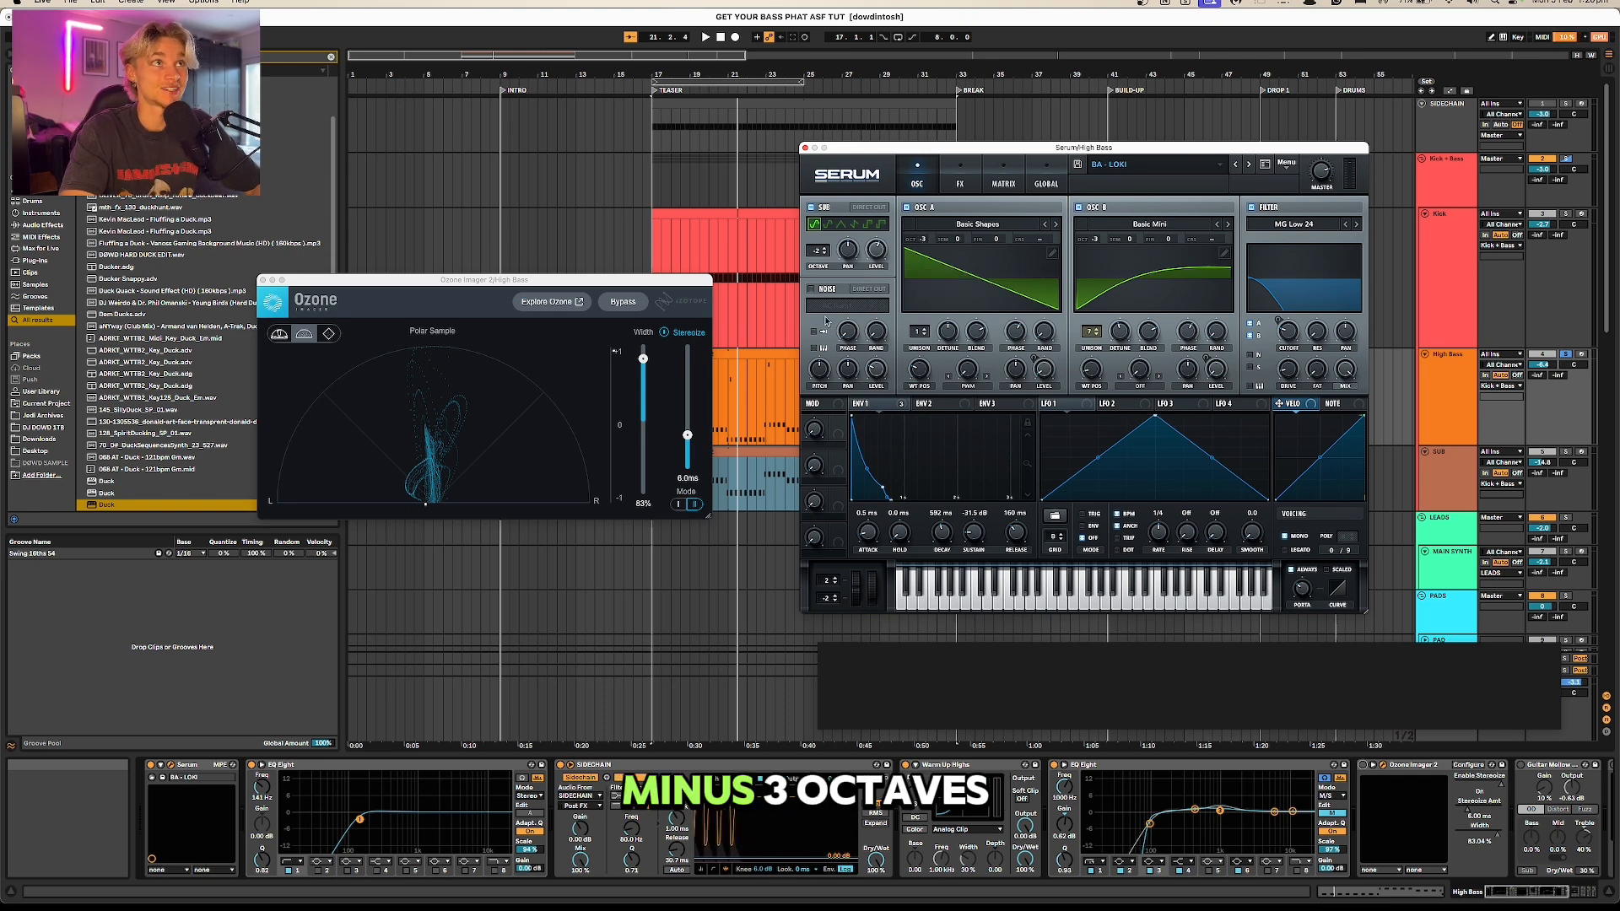
double_click(761, 357)
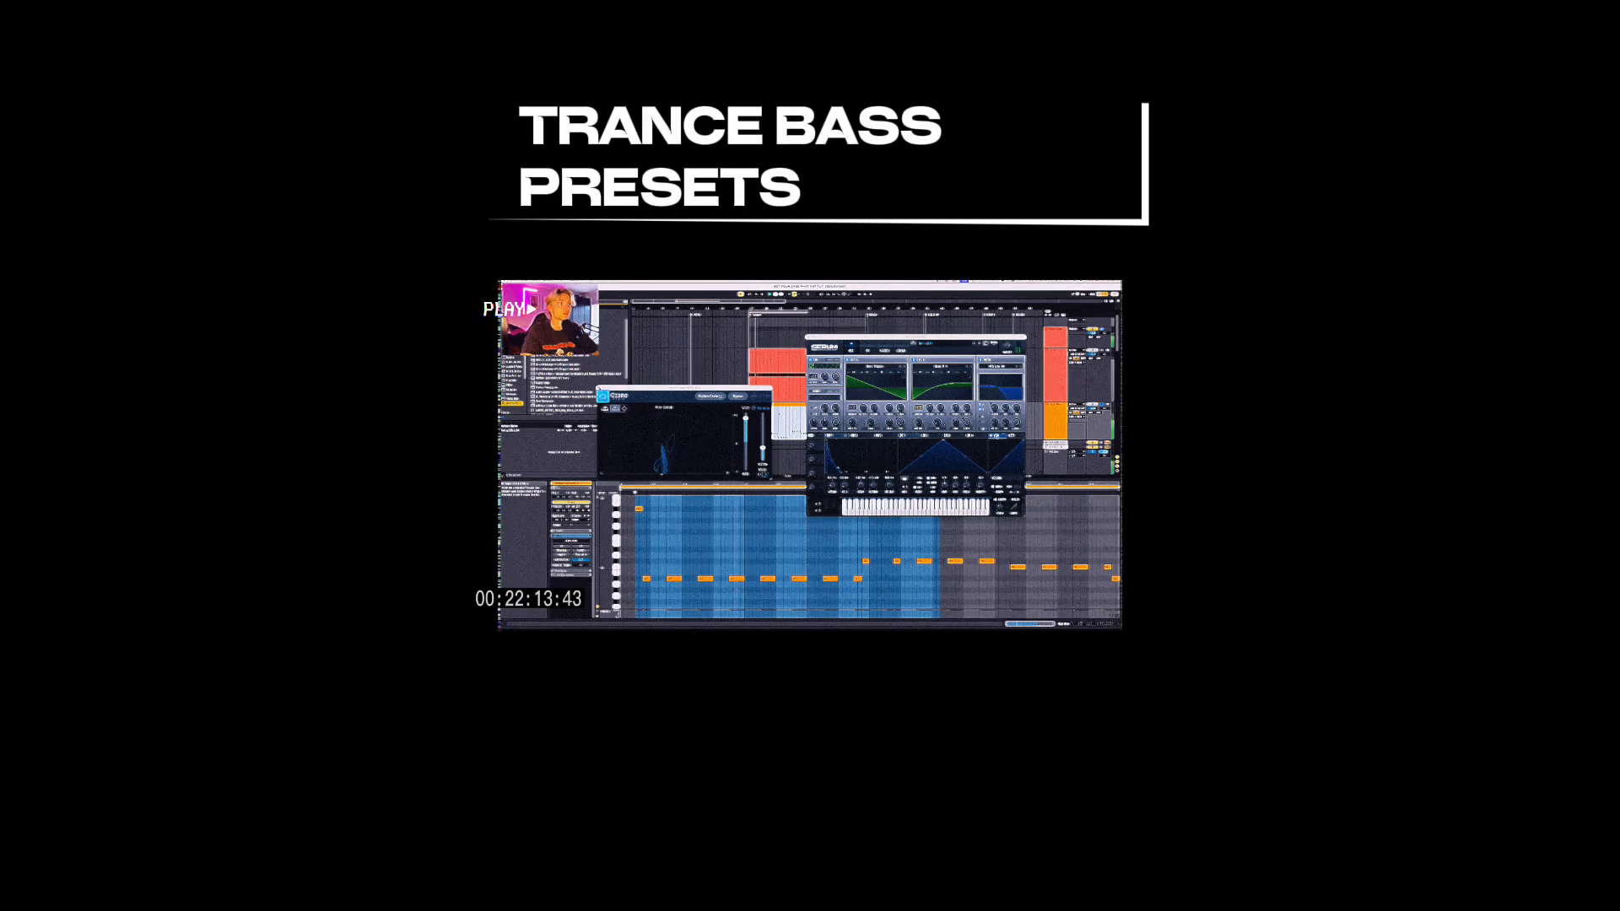
left_click_drag(894, 338, 877, 286)
scroll(882, 559, "up", 2)
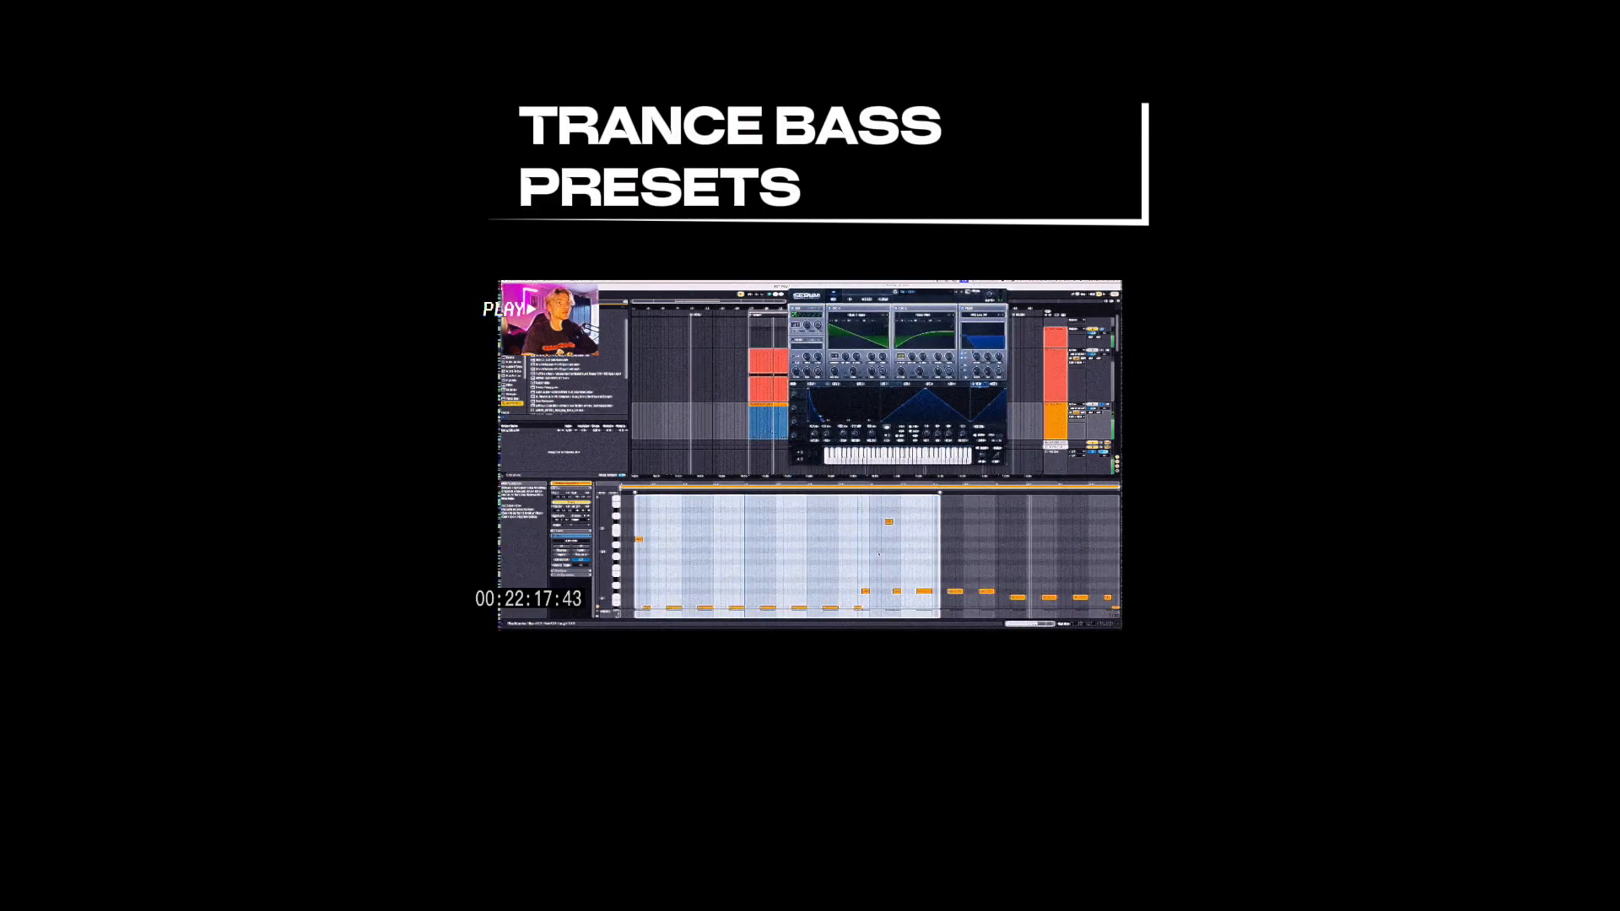
left_click(879, 554)
scroll(870, 550, "down", 1)
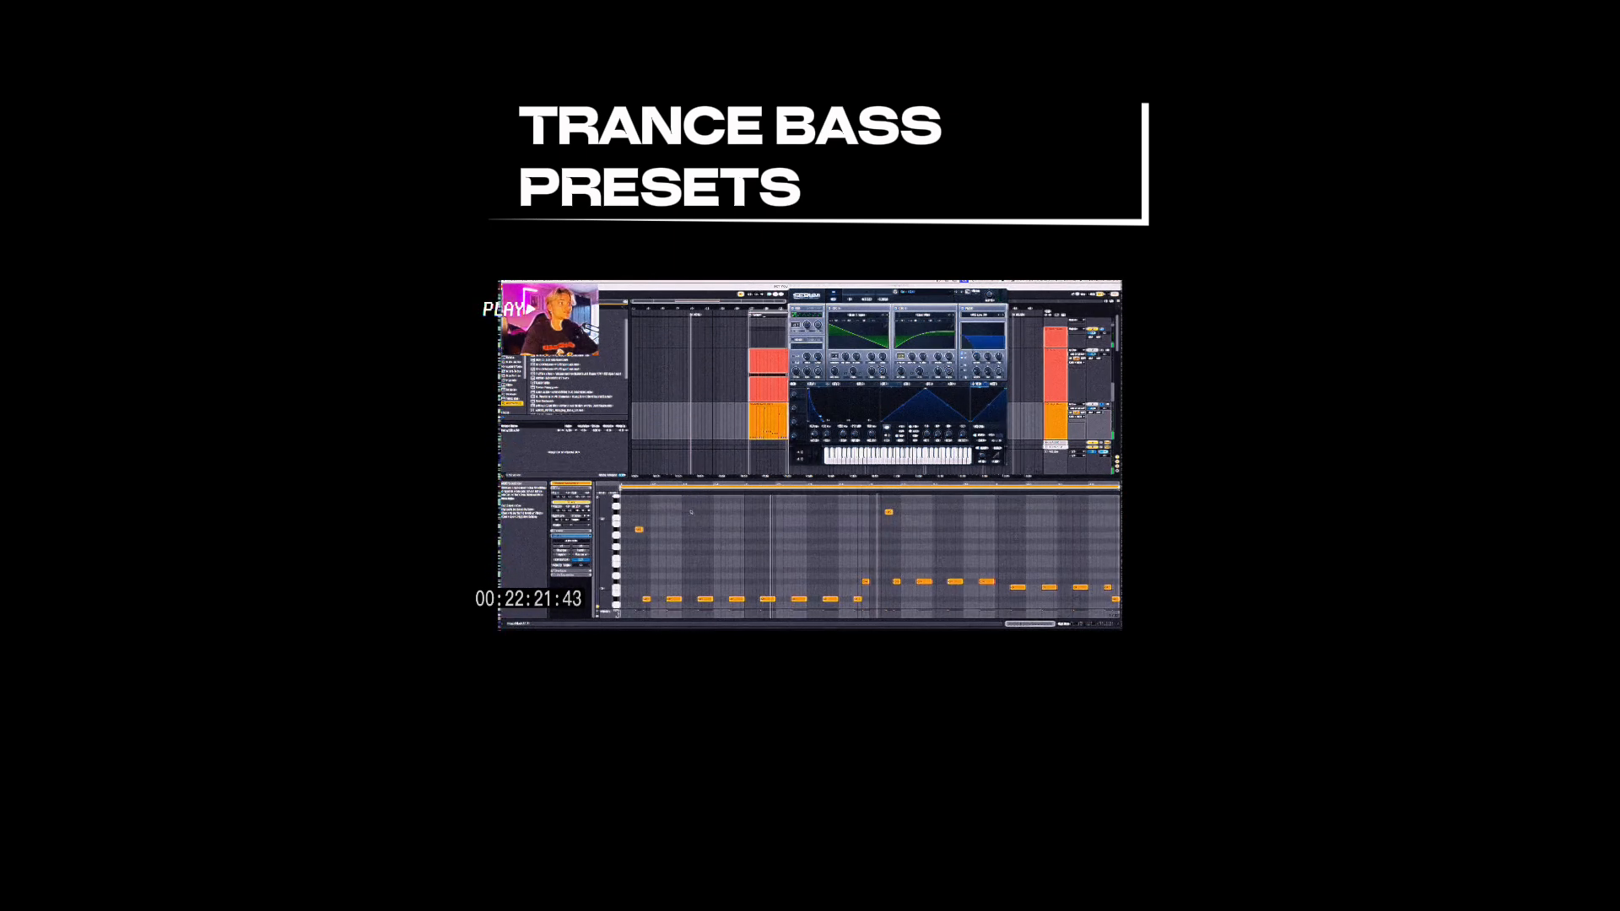
key("shift+Tab")
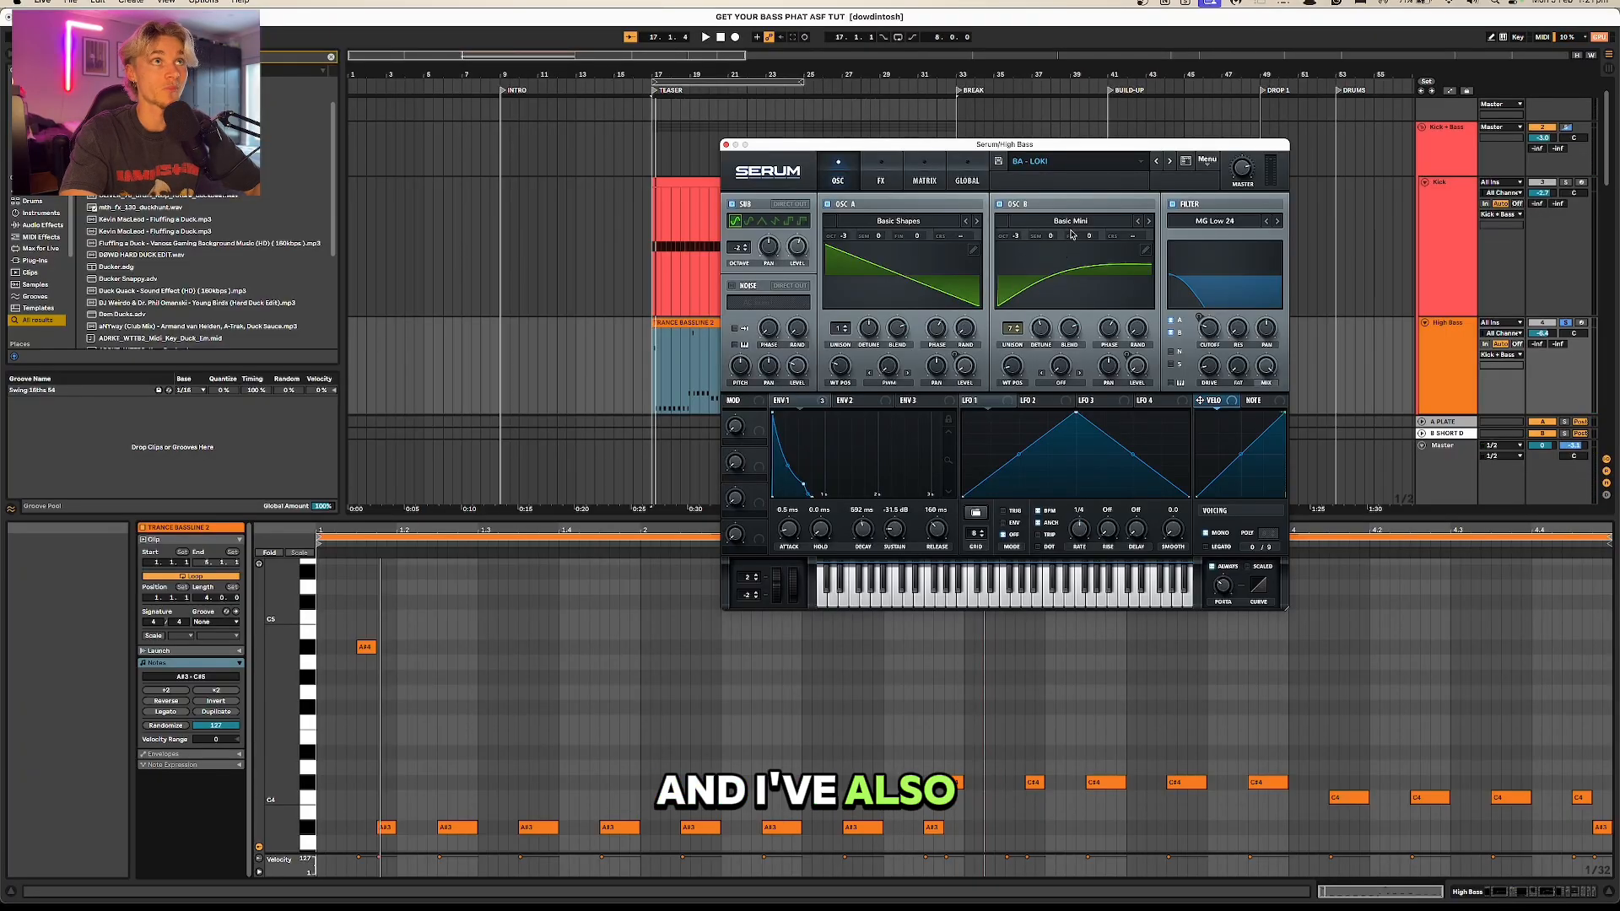
Step: Review OSC B's unison, the MG Low 24 filter cutoff and Env 1's modulation targets in Serum, checking the sound in playback
left_click(1015, 327)
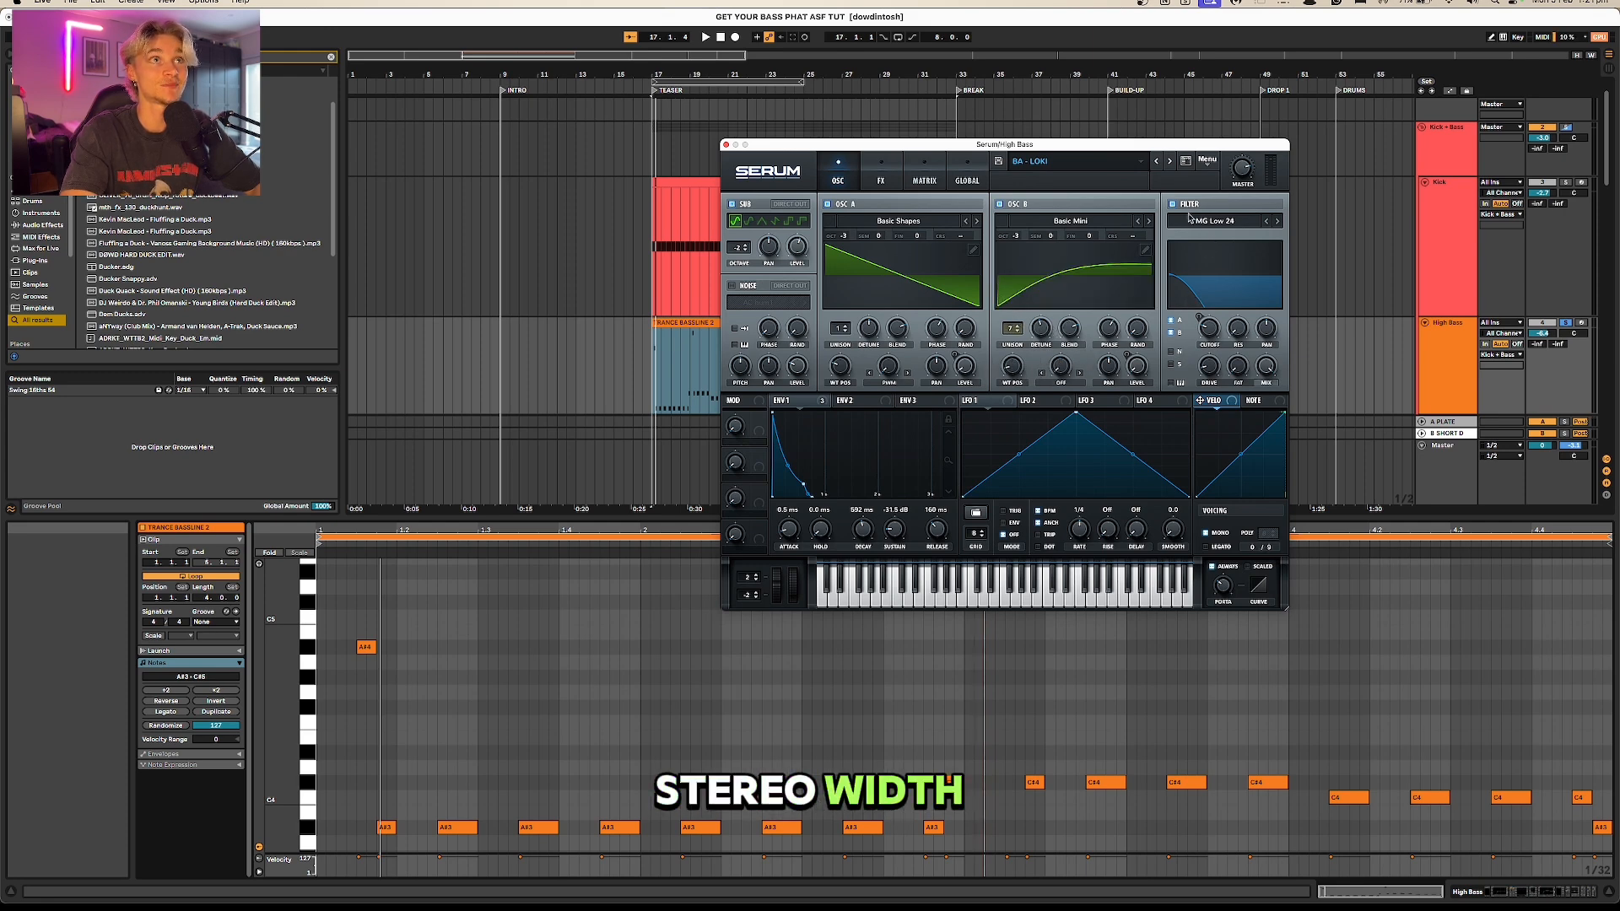
left_click(1212, 329)
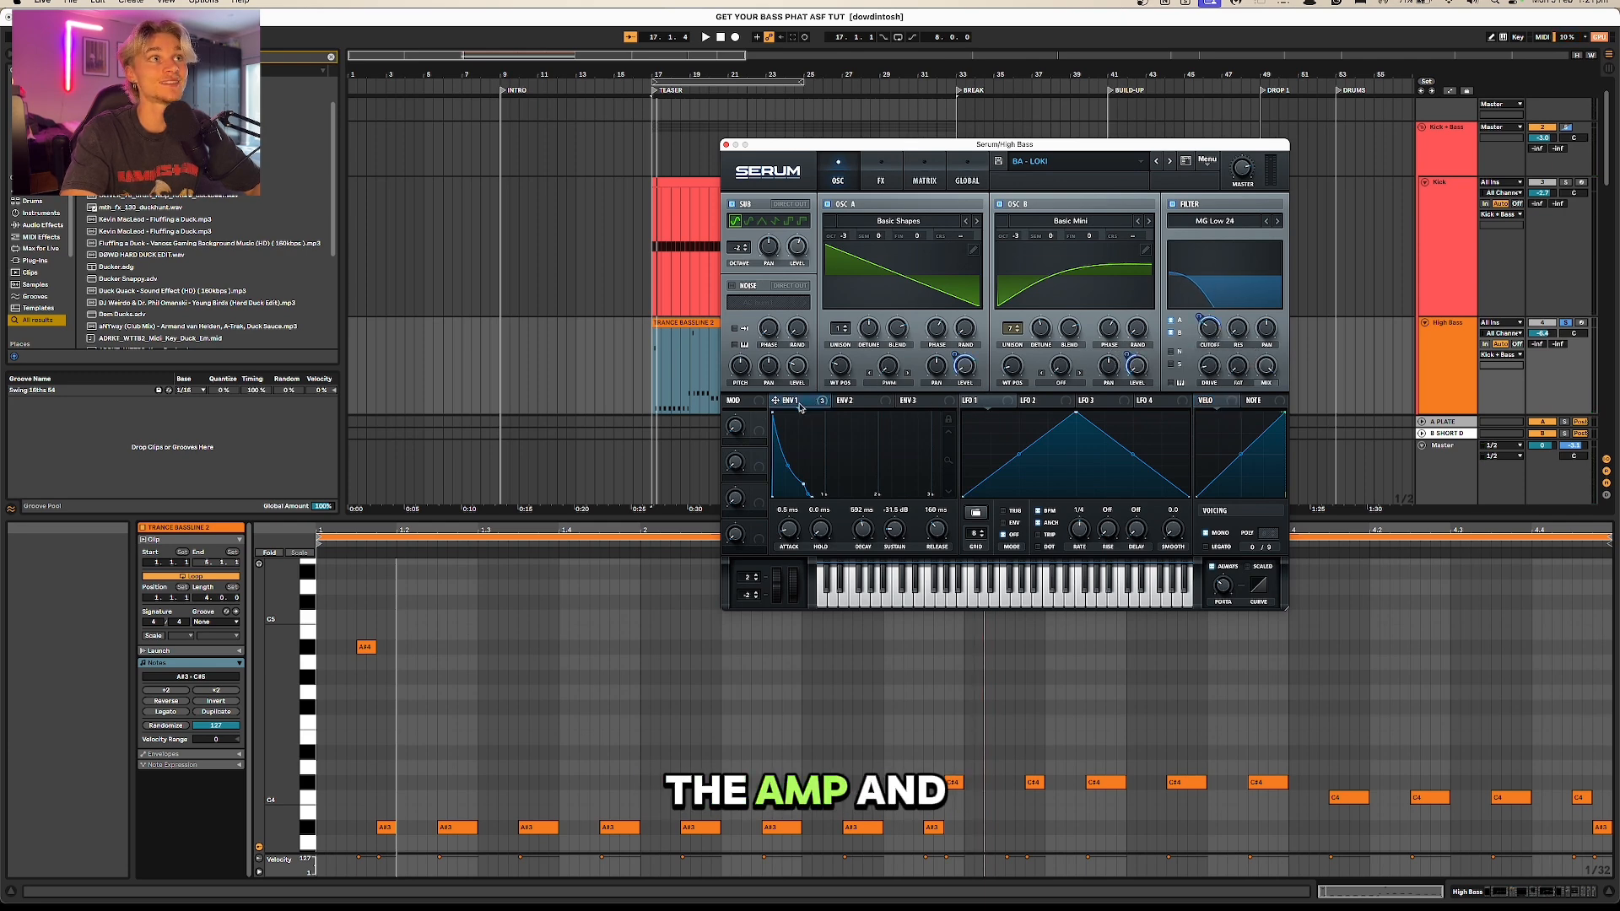
left_click_drag(804, 408, 1212, 341)
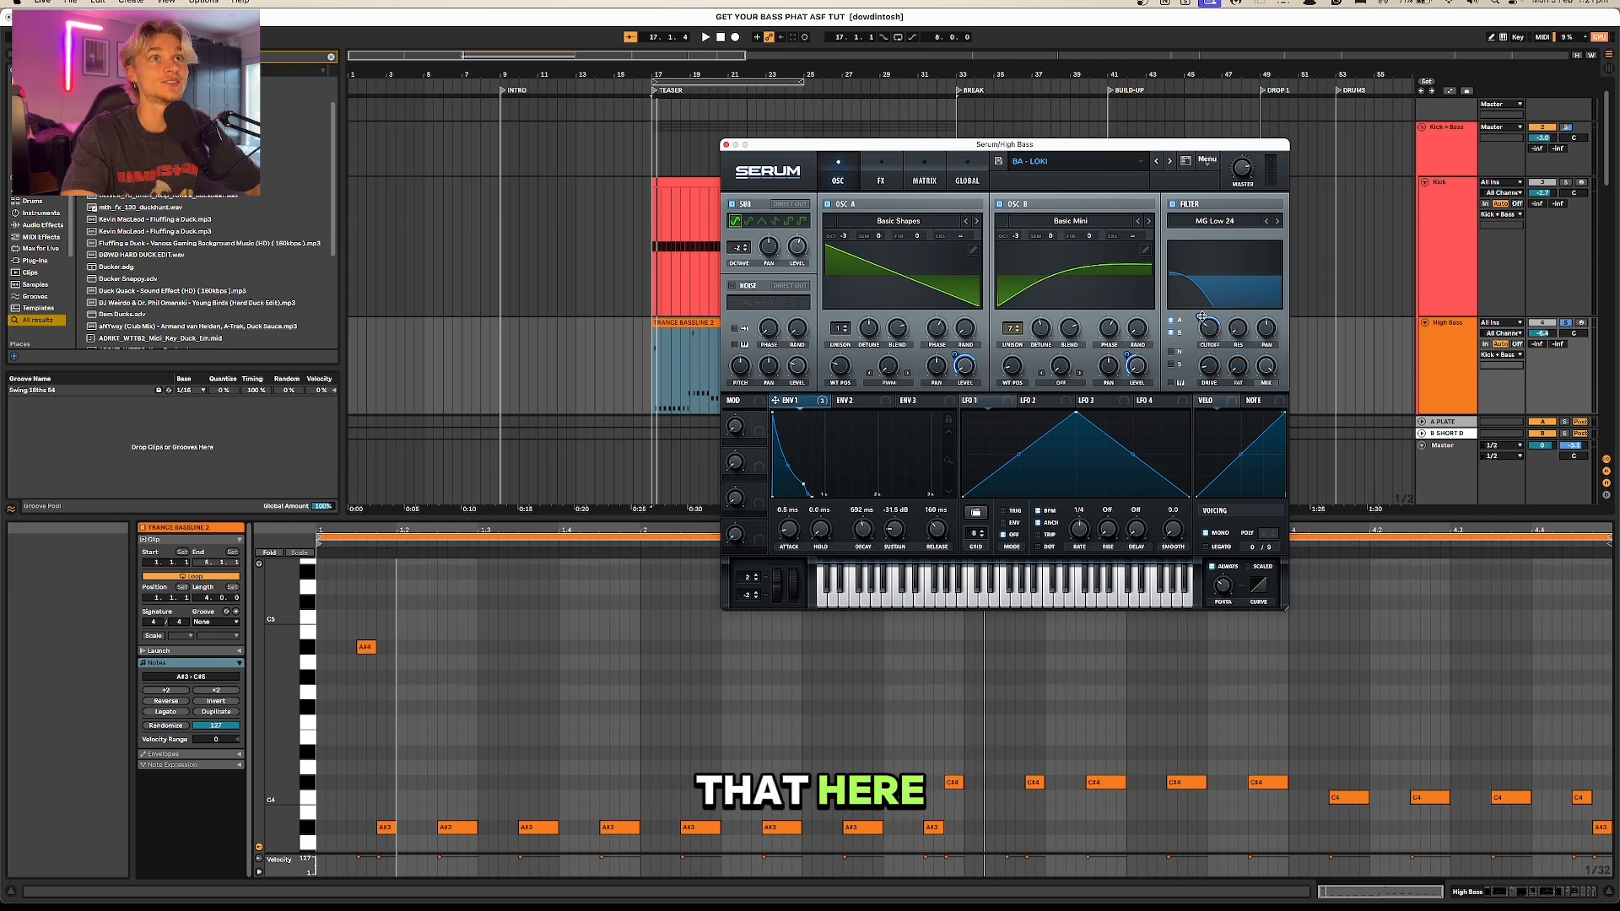
left_click_drag(1209, 331, 1209, 361)
key("space")
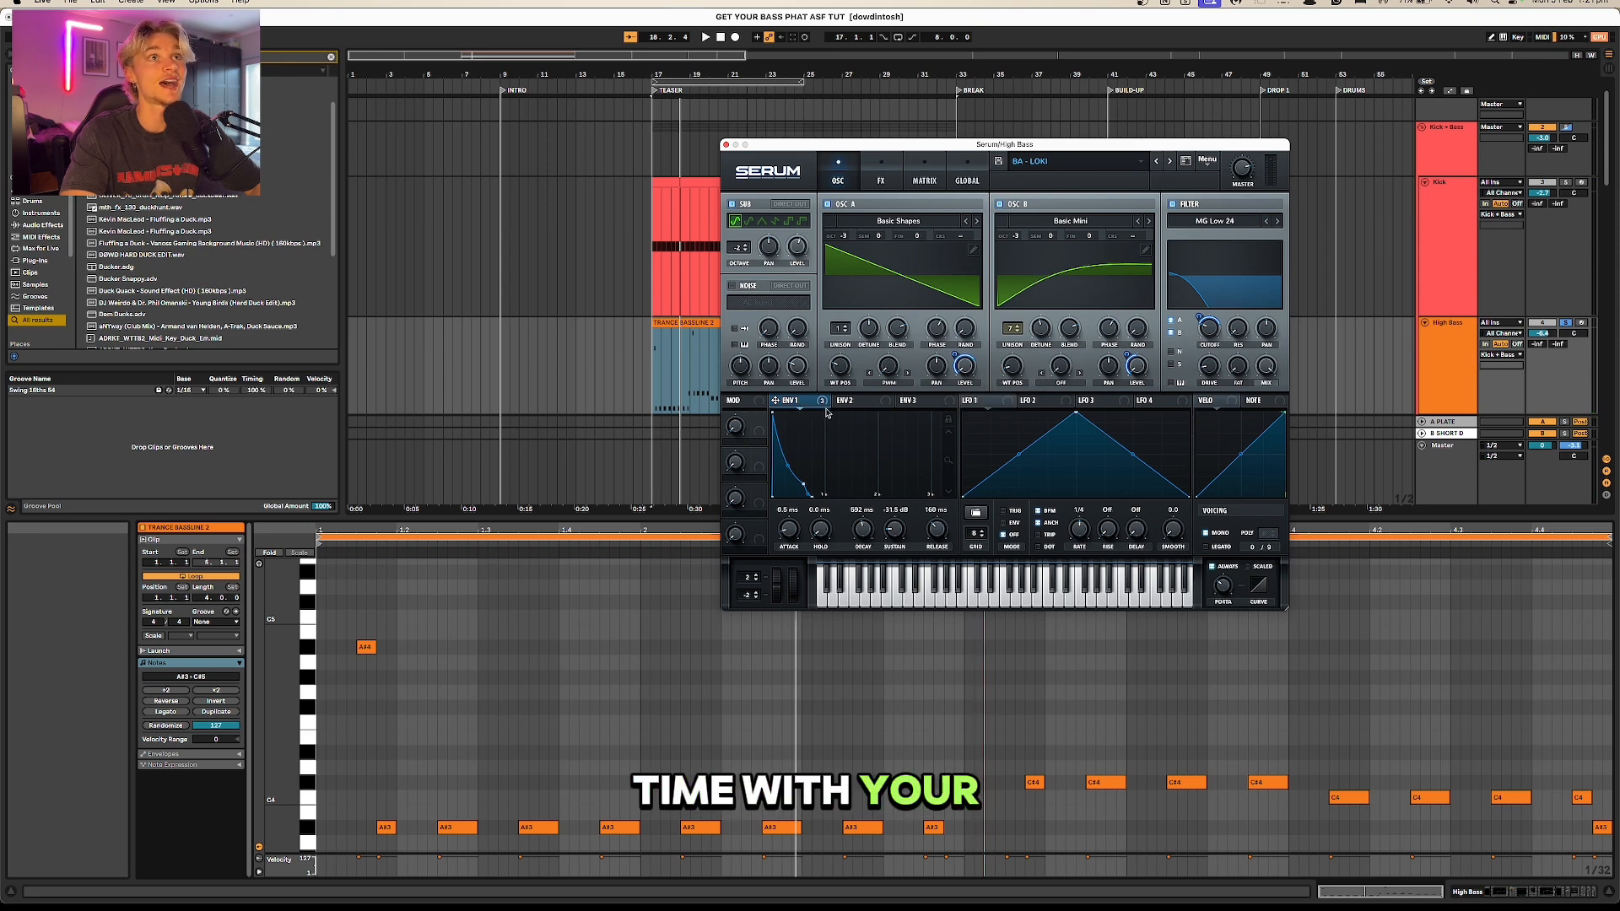
left_click_drag(789, 401, 1138, 368)
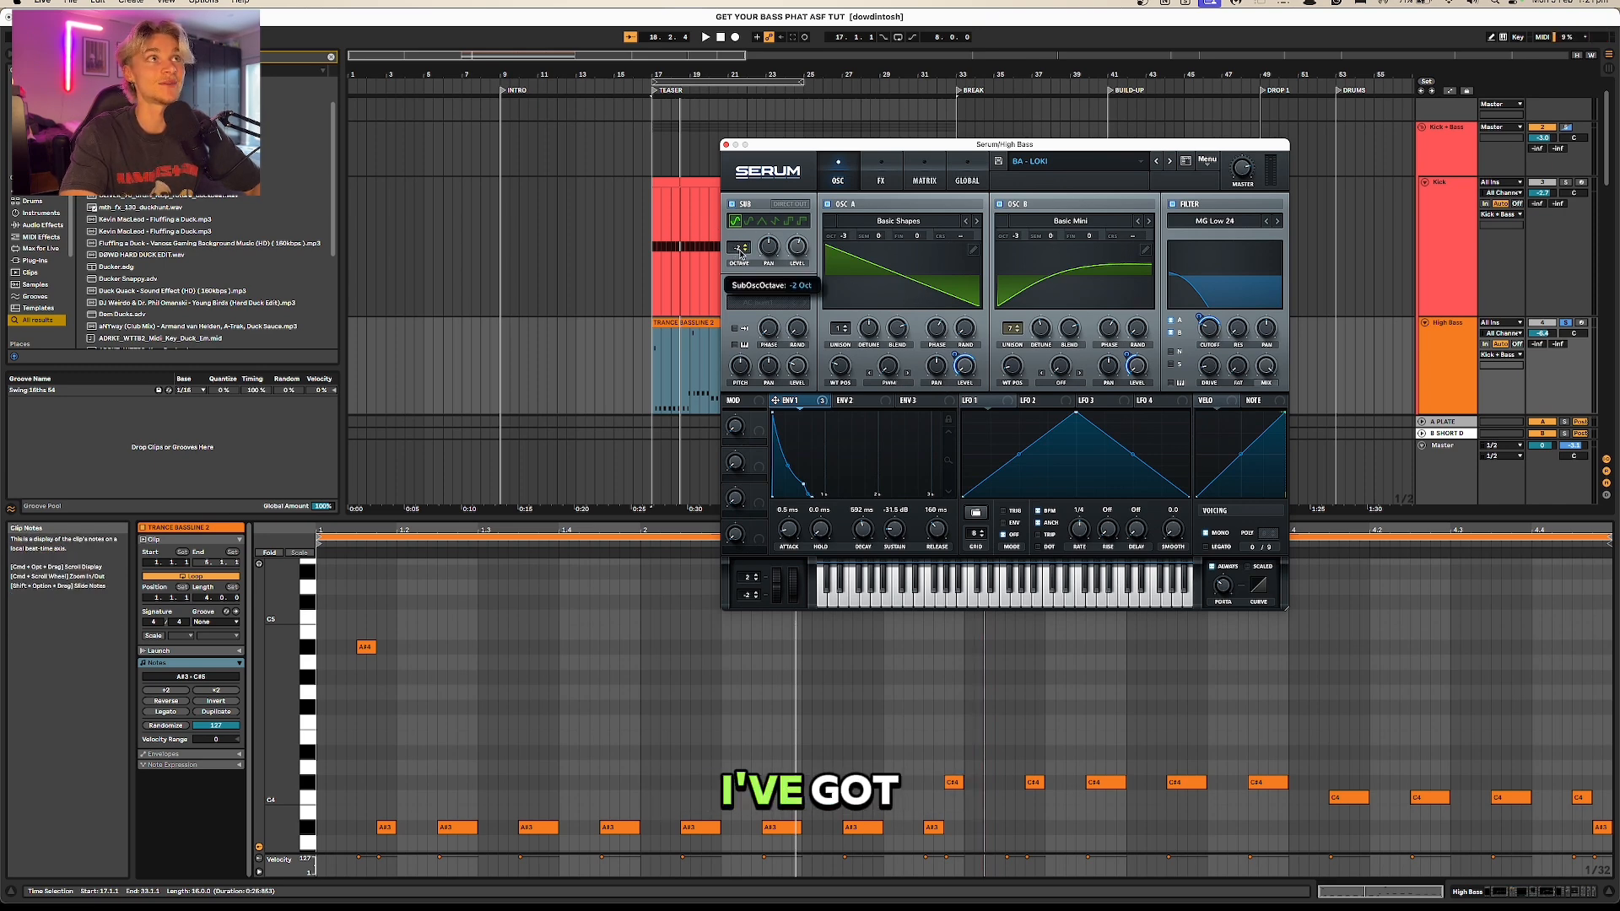
Step: Switch off Serum's sub oscillator on the High Bass track
right_click(765, 237)
left_click(737, 203)
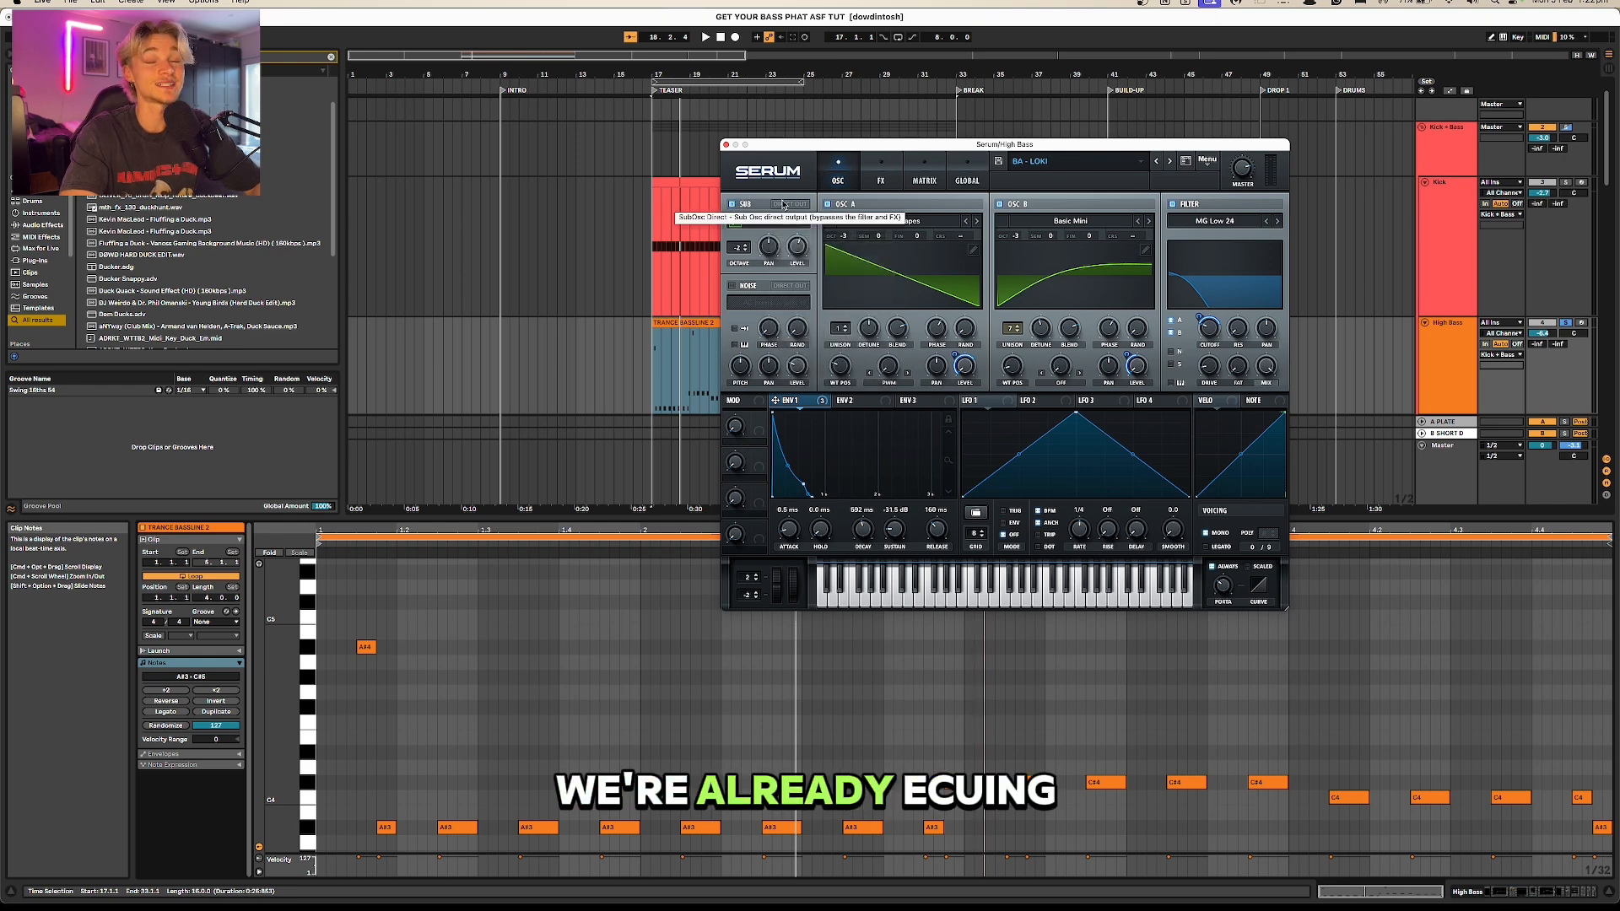
left_click(760, 205)
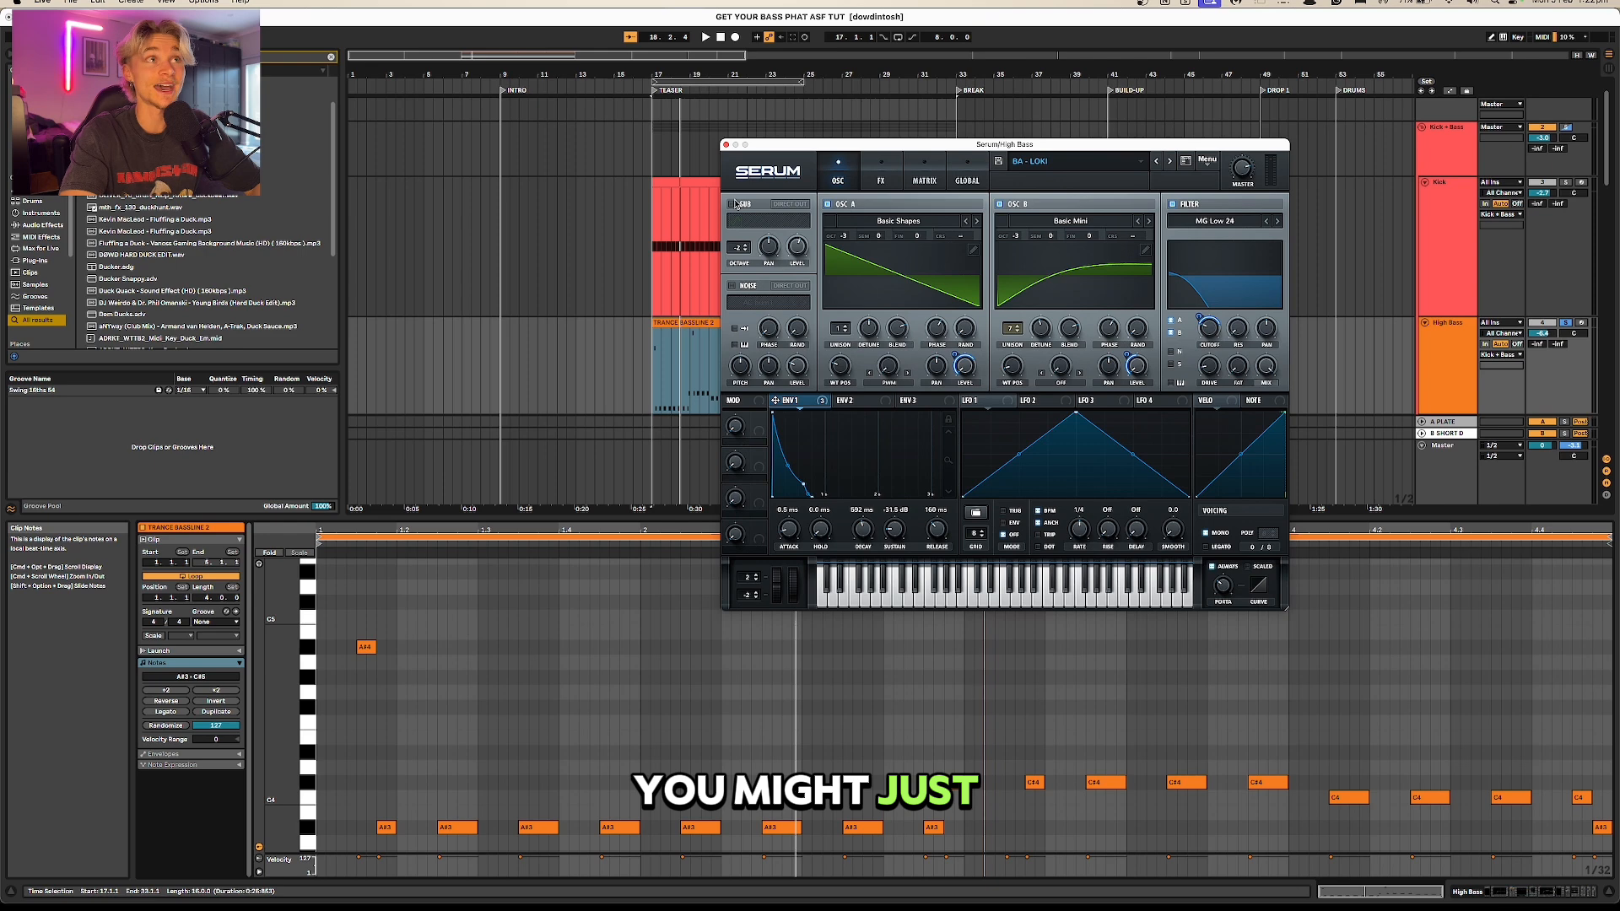
Step: Review Serum's compressor and EQ effects, the mono voicing and the portamento time
left_click(882, 173)
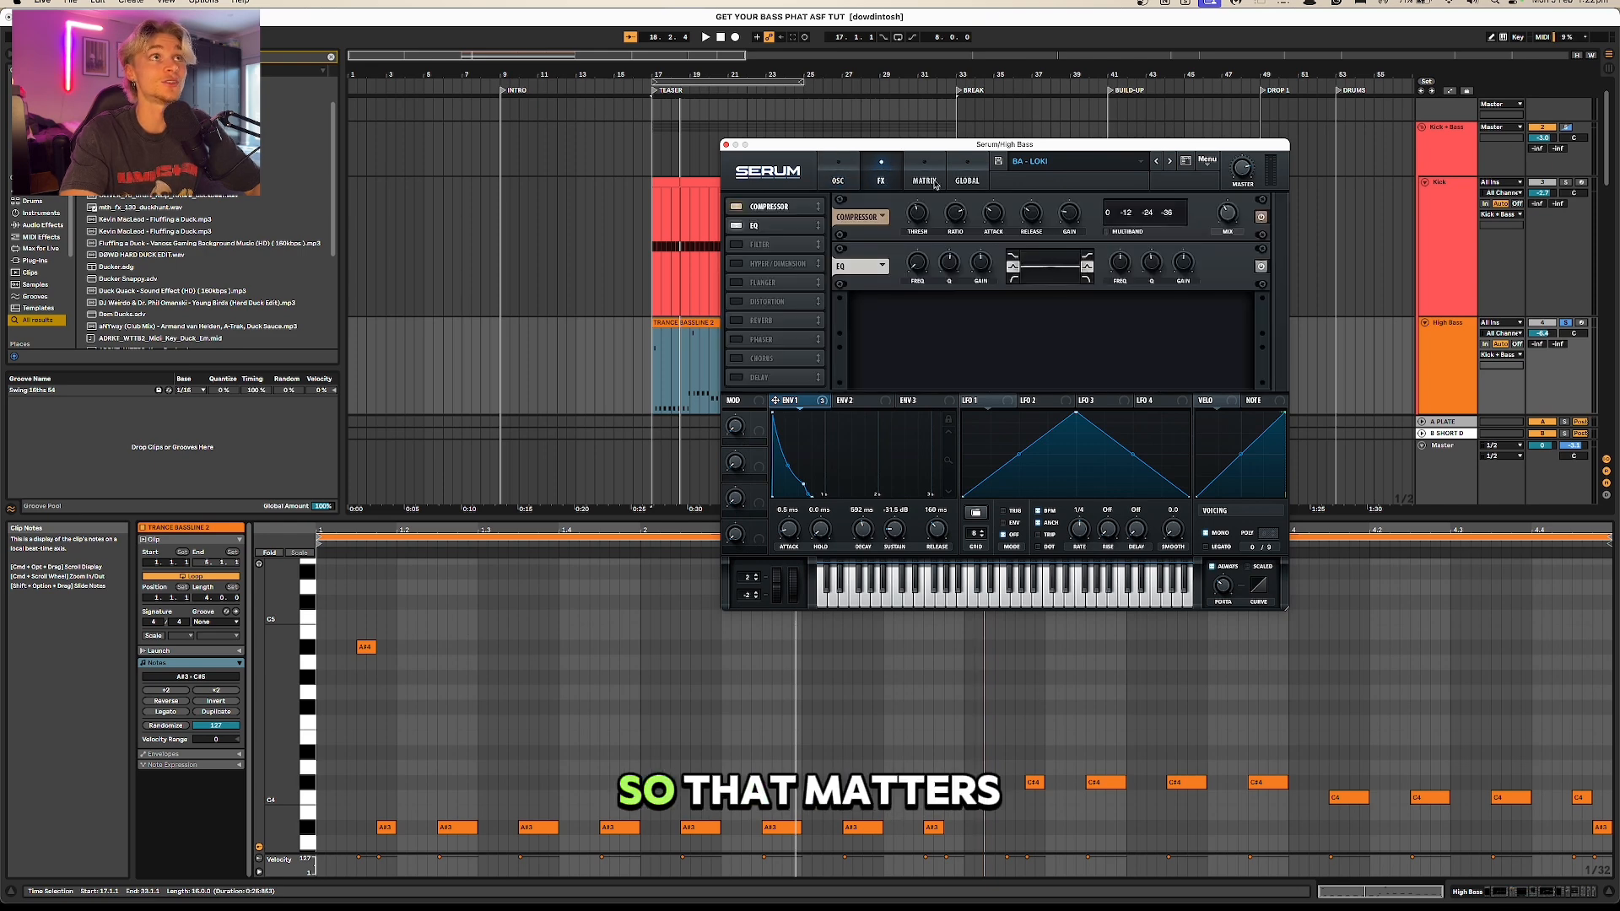
left_click_drag(919, 218, 961, 216)
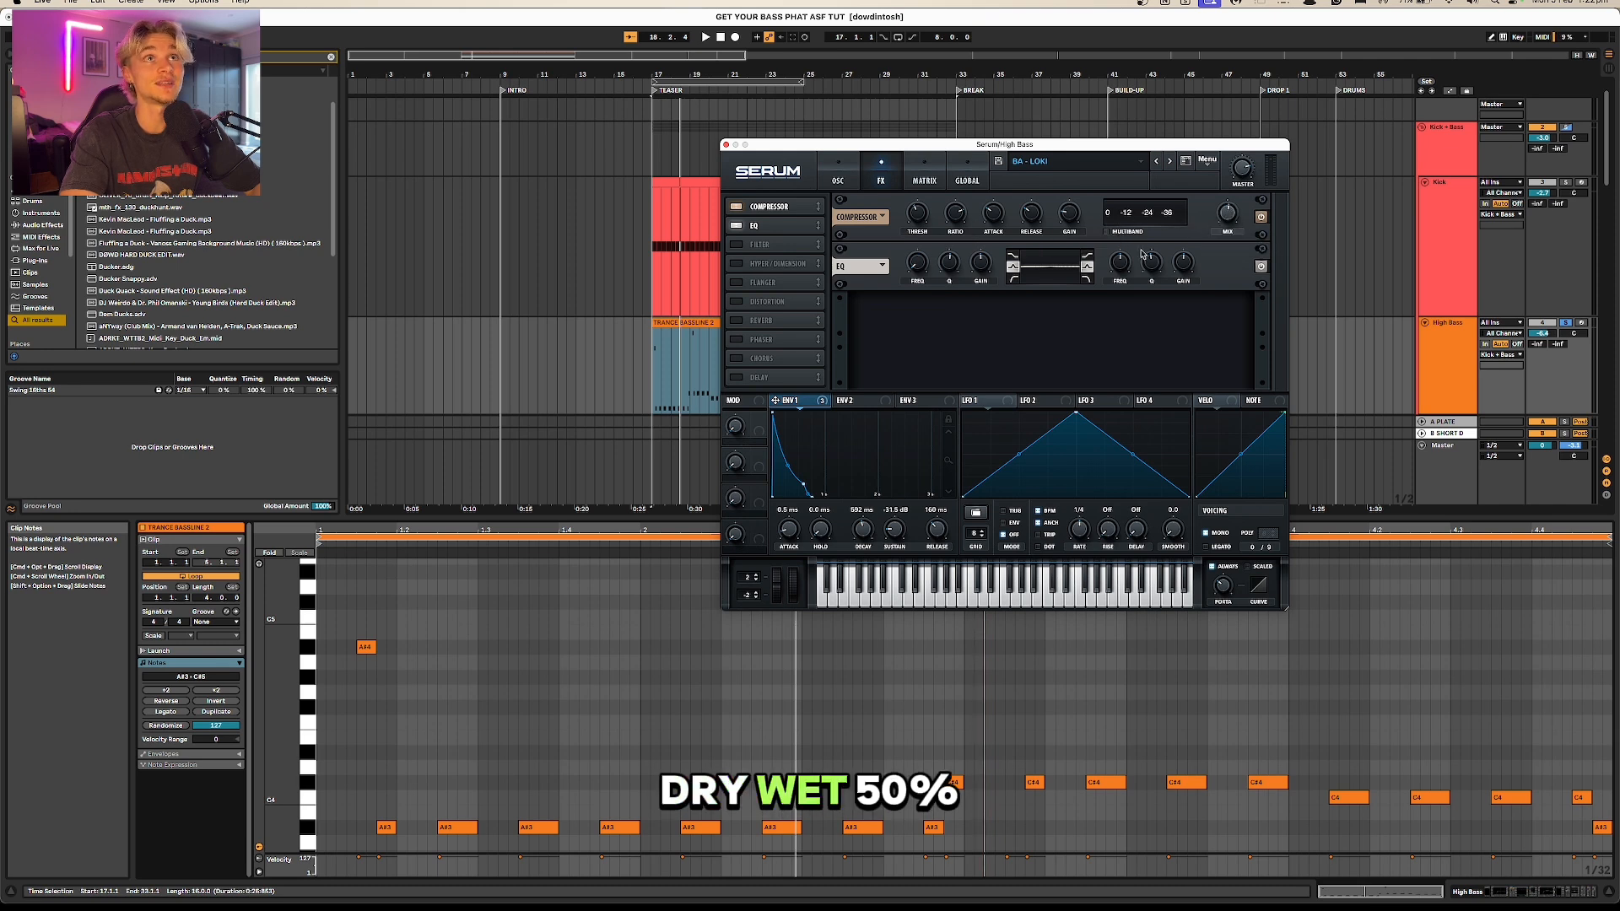
key("space")
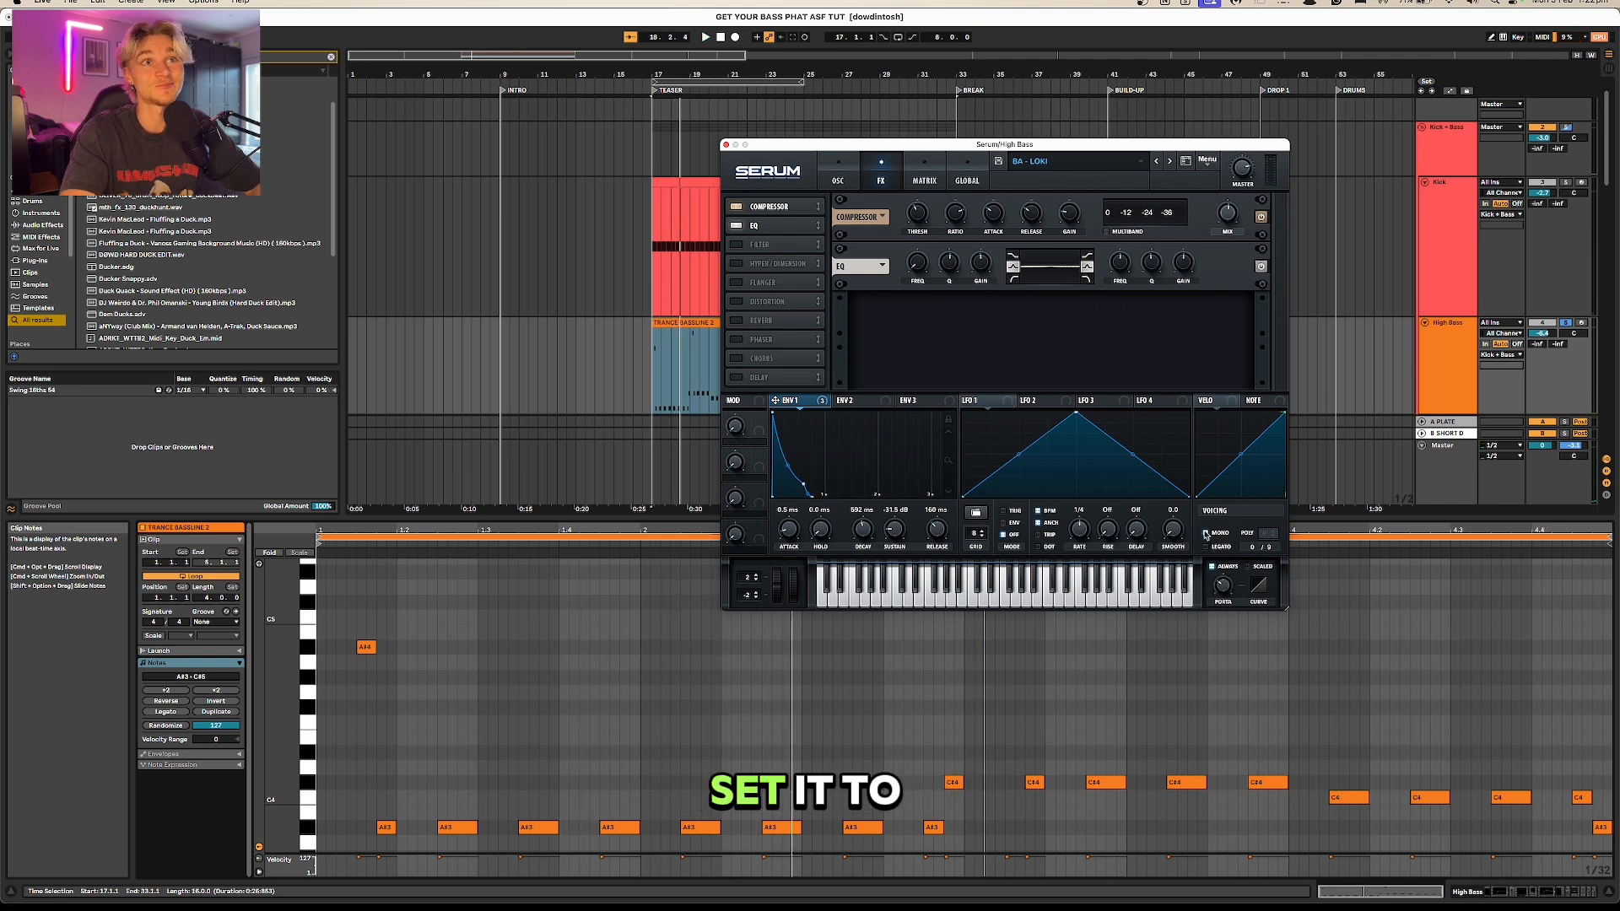
mouse_move(1219, 585)
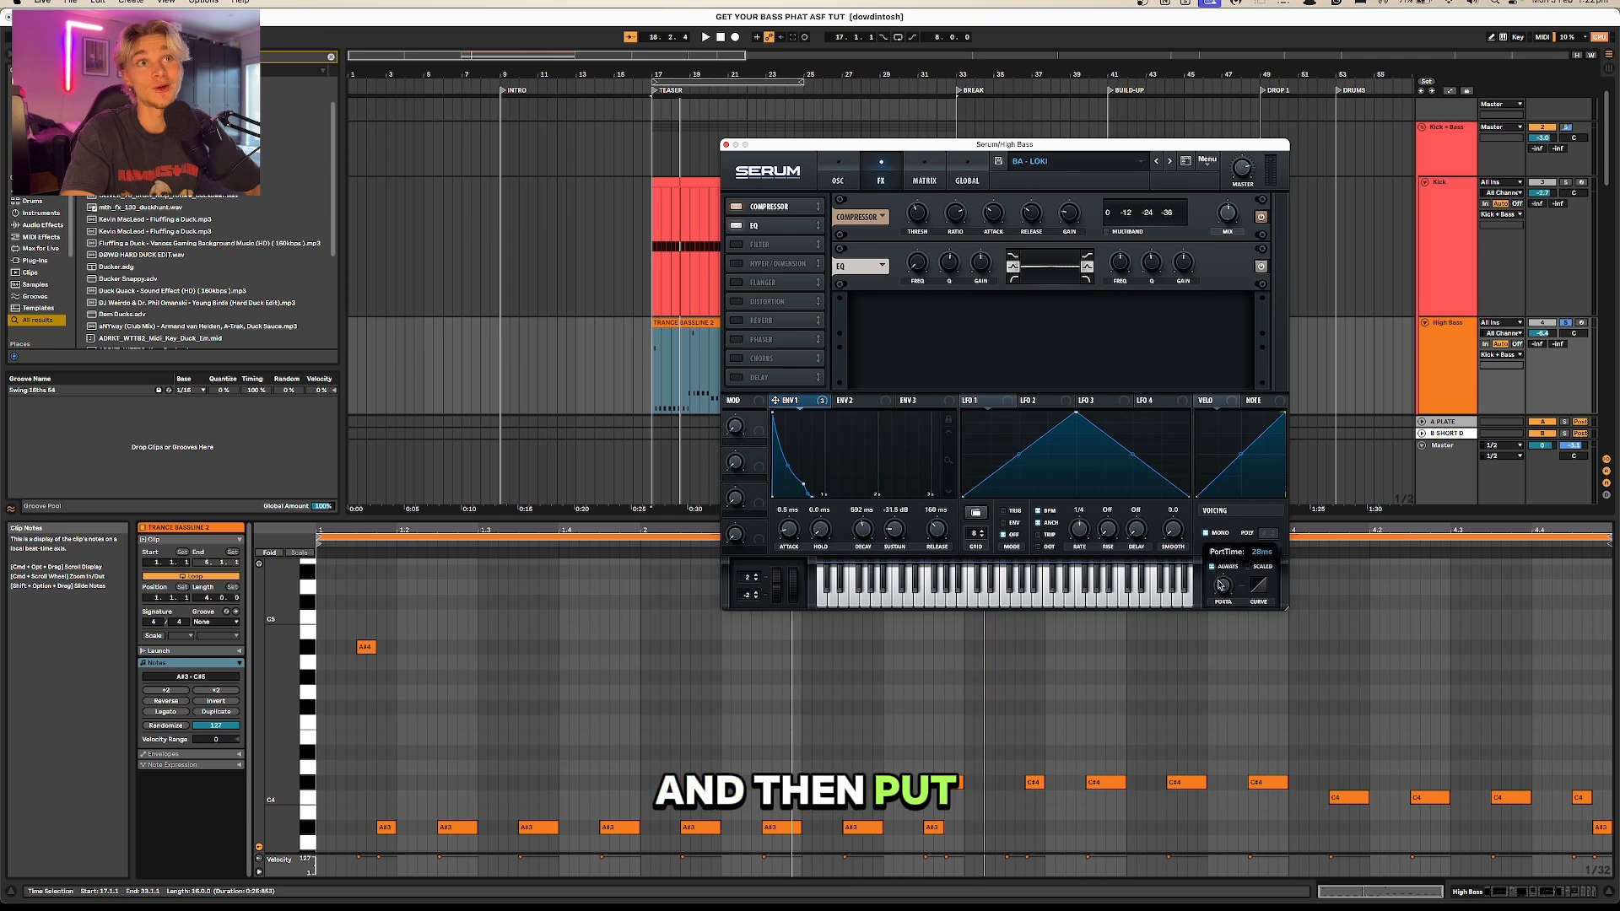
Step: Select the opening A#4 and A#3 notes of the High Bass clip and listen to the bassline
left_click(387, 632)
left_click_drag(363, 622, 460, 840)
key("space")
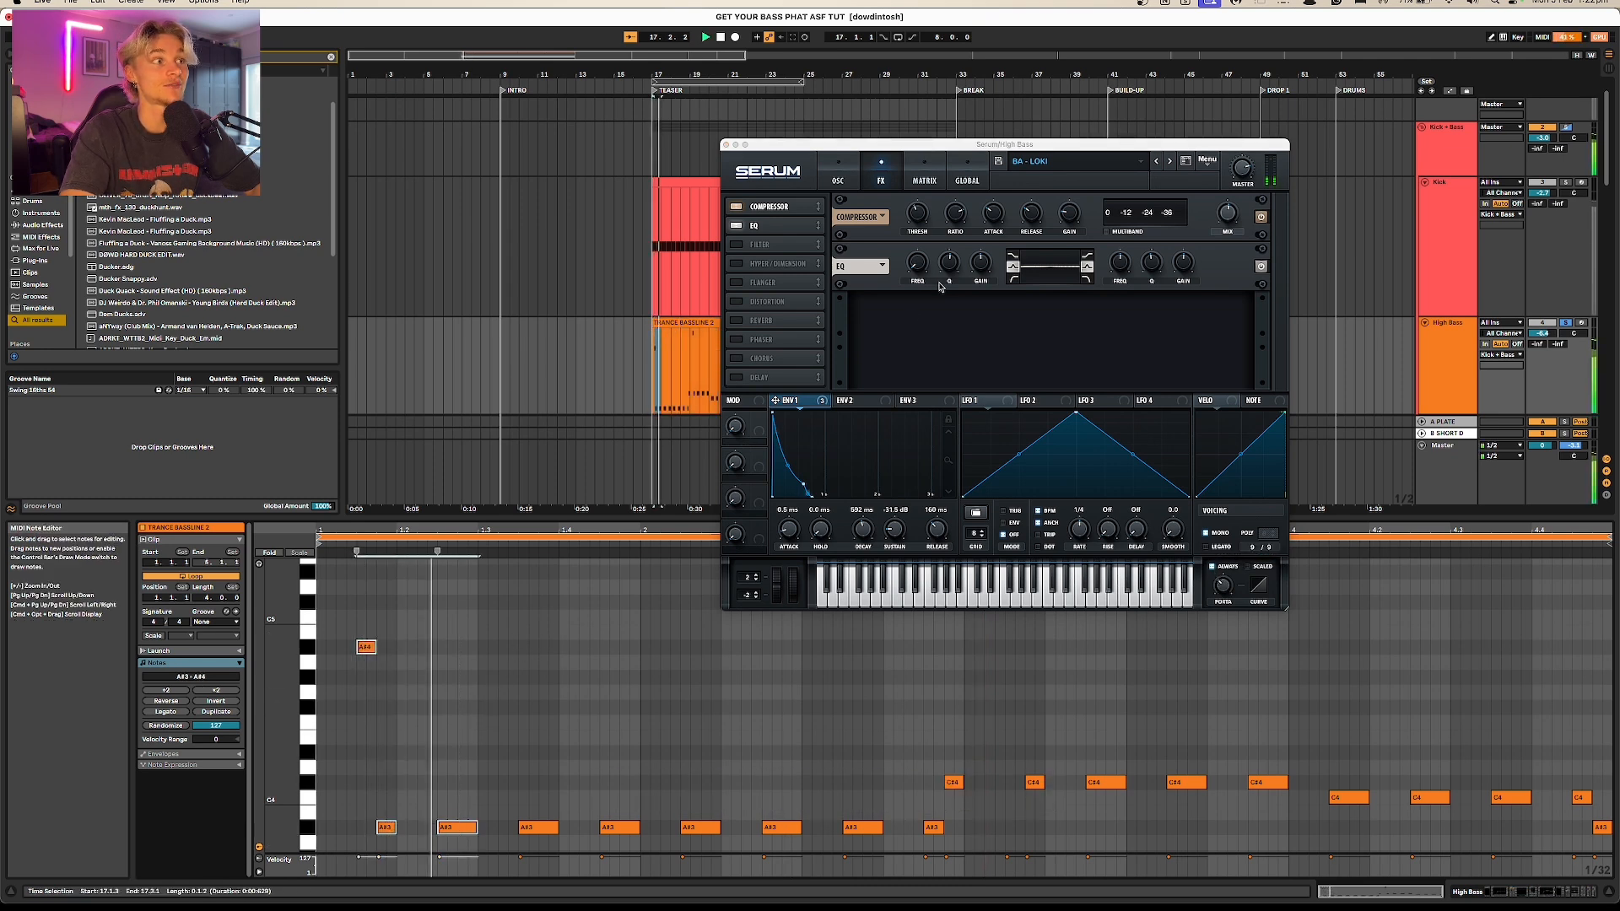
left_click(692, 322)
key("space")
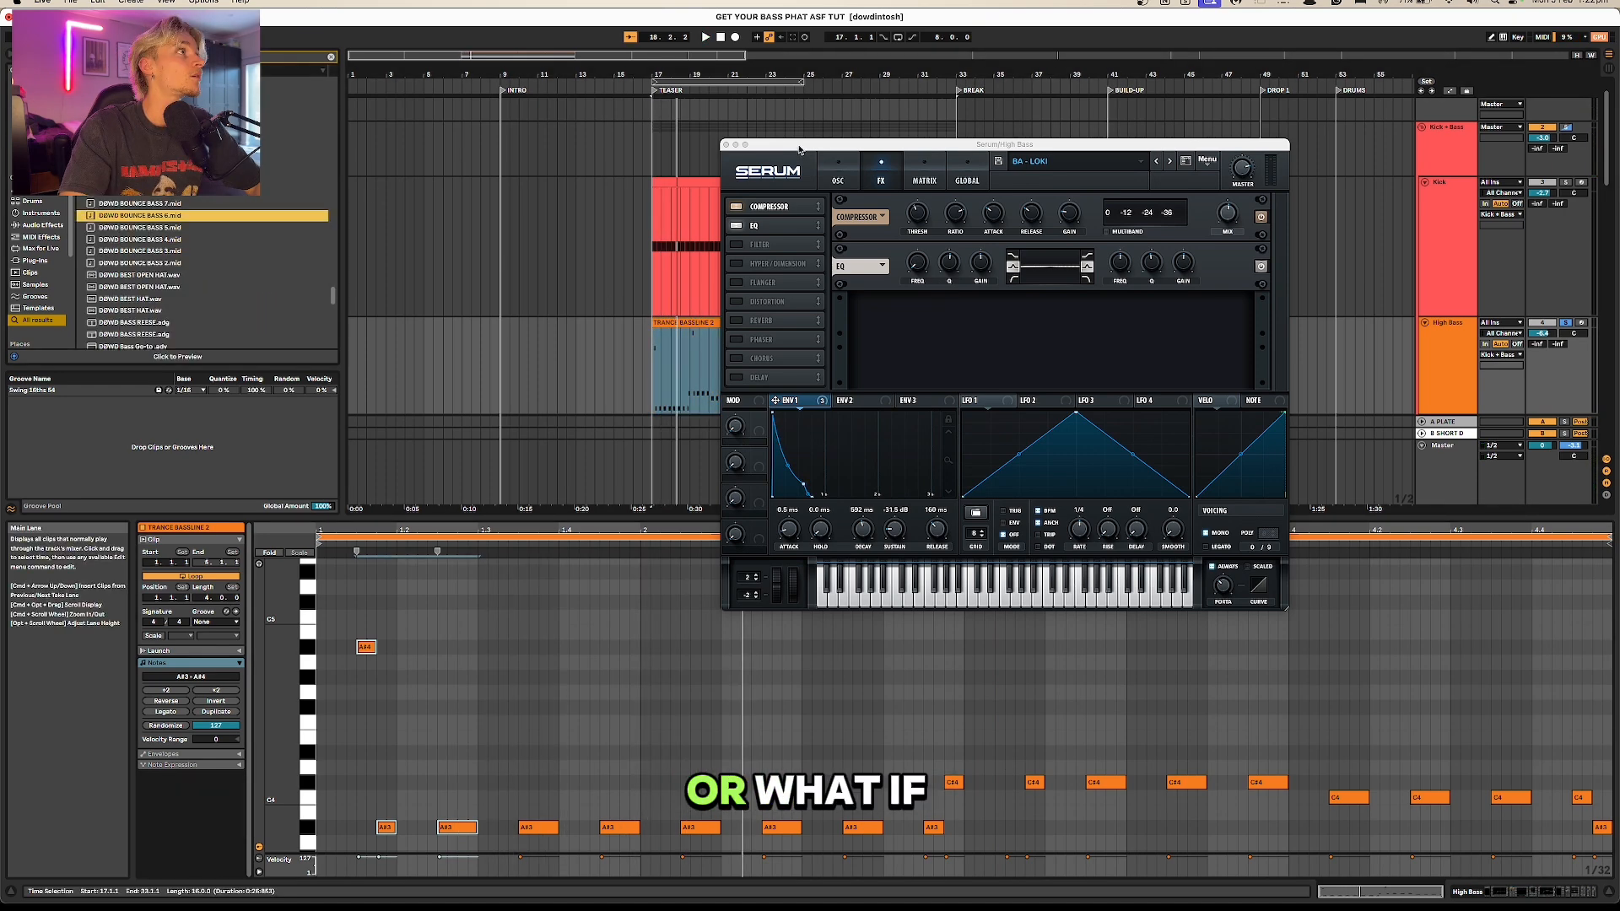
Step: Try DØWD BOUNCE BASS 6.mid and DØWD BOUNCE BASS 5.mid at the start of the High Bass track, with the Kick soloed alongside
left_click_drag(799, 146, 1210, 157)
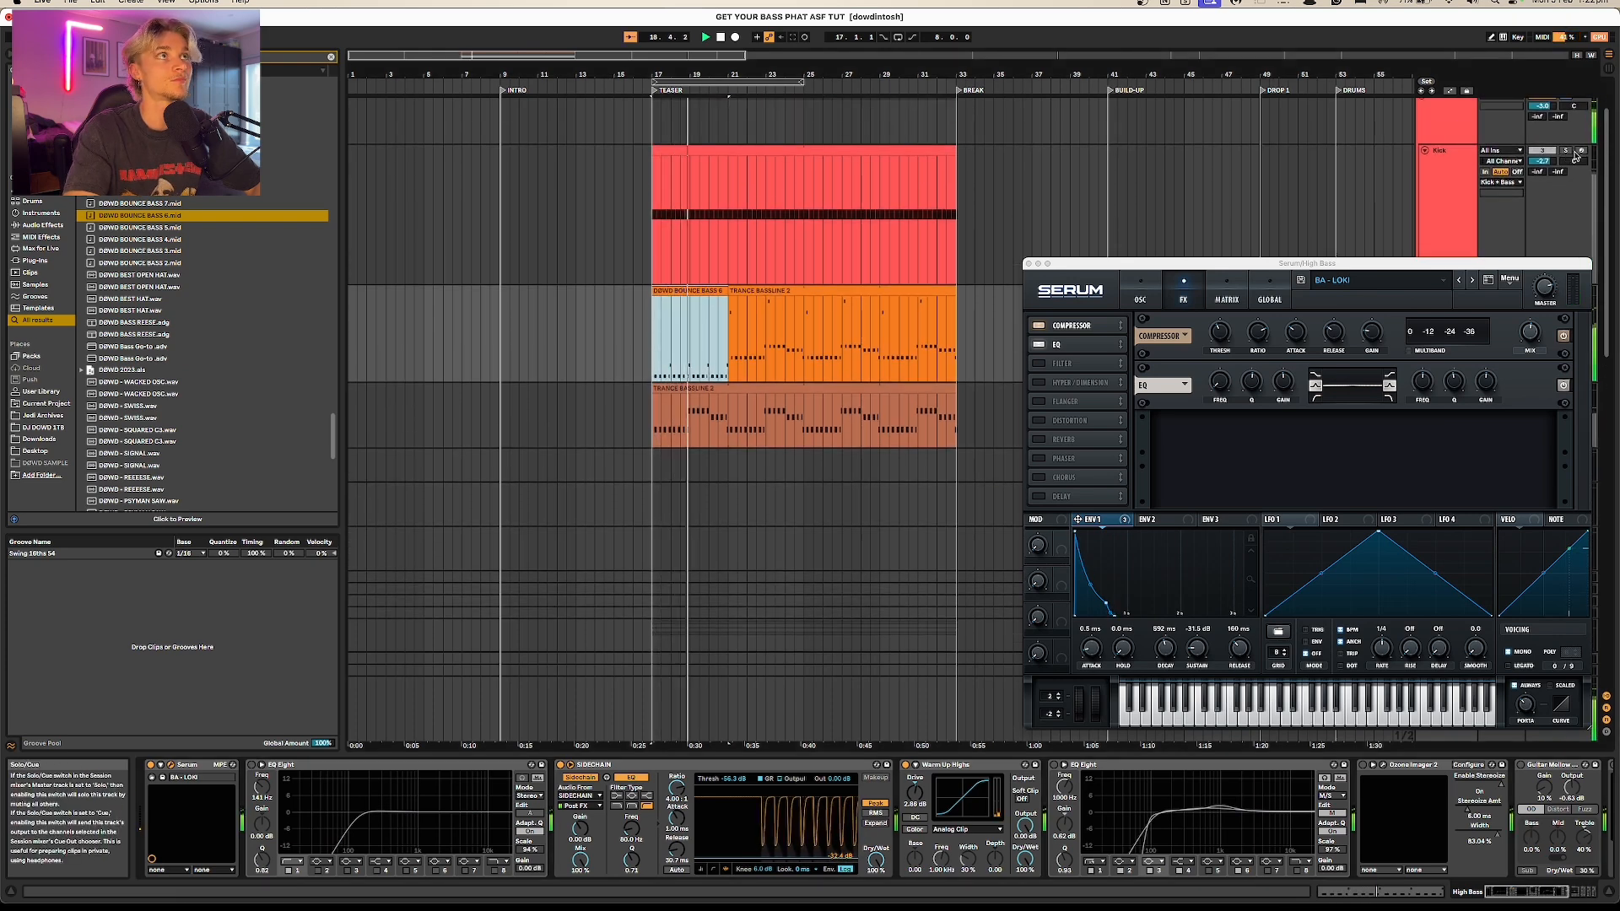
left_click(1566, 150)
key("space")
key("space")
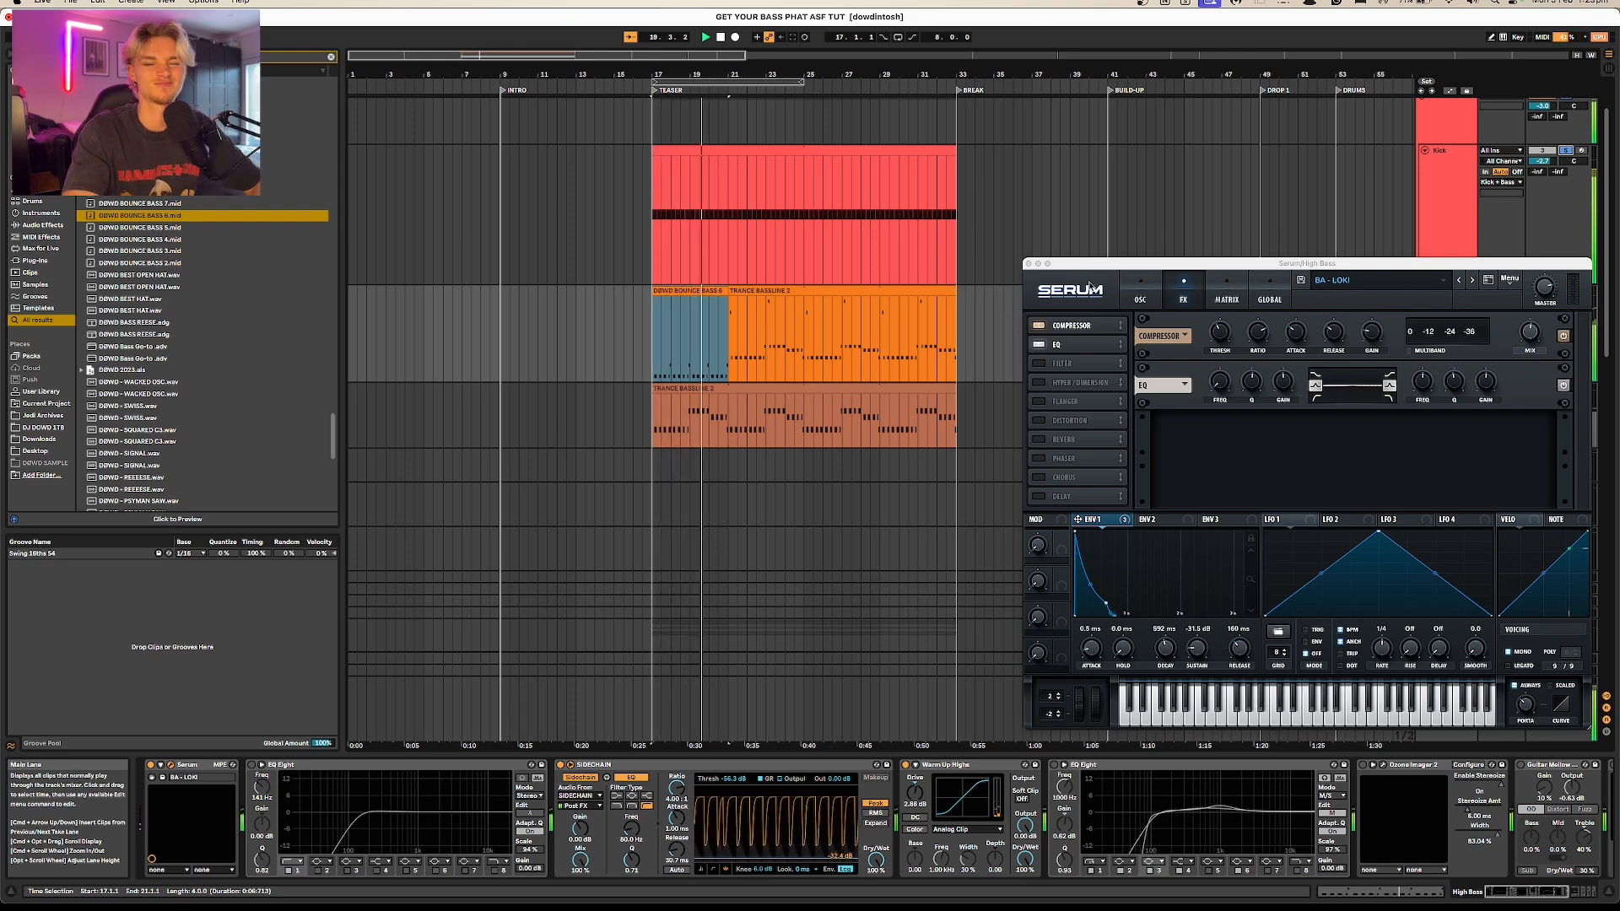
left_click(737, 291)
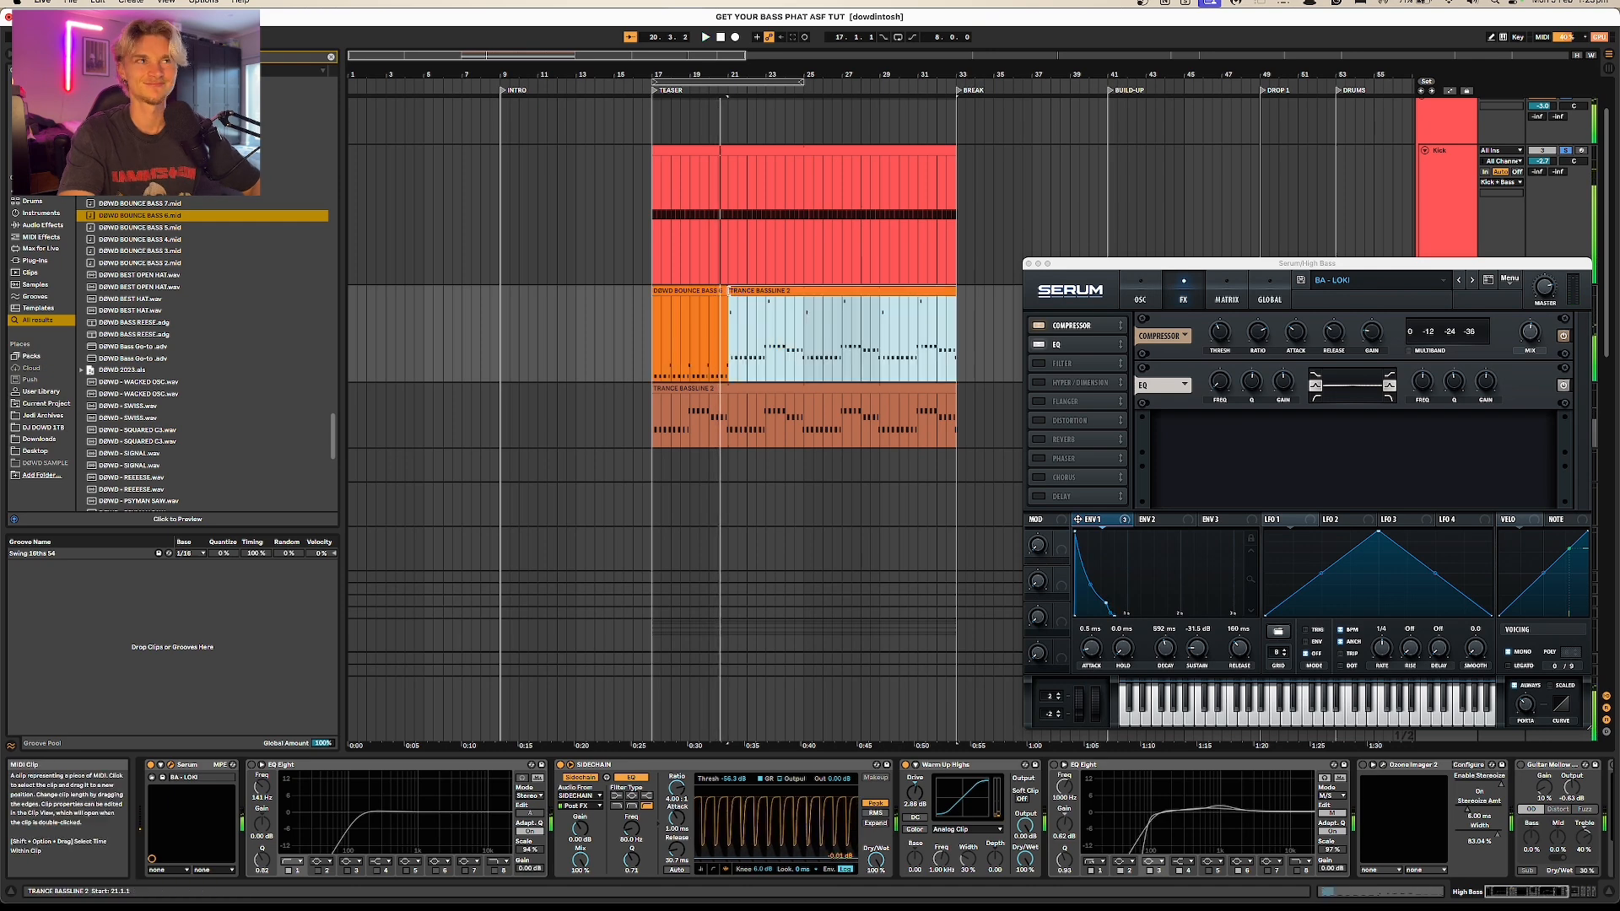
left_click_drag(139, 227, 654, 324)
key("space")
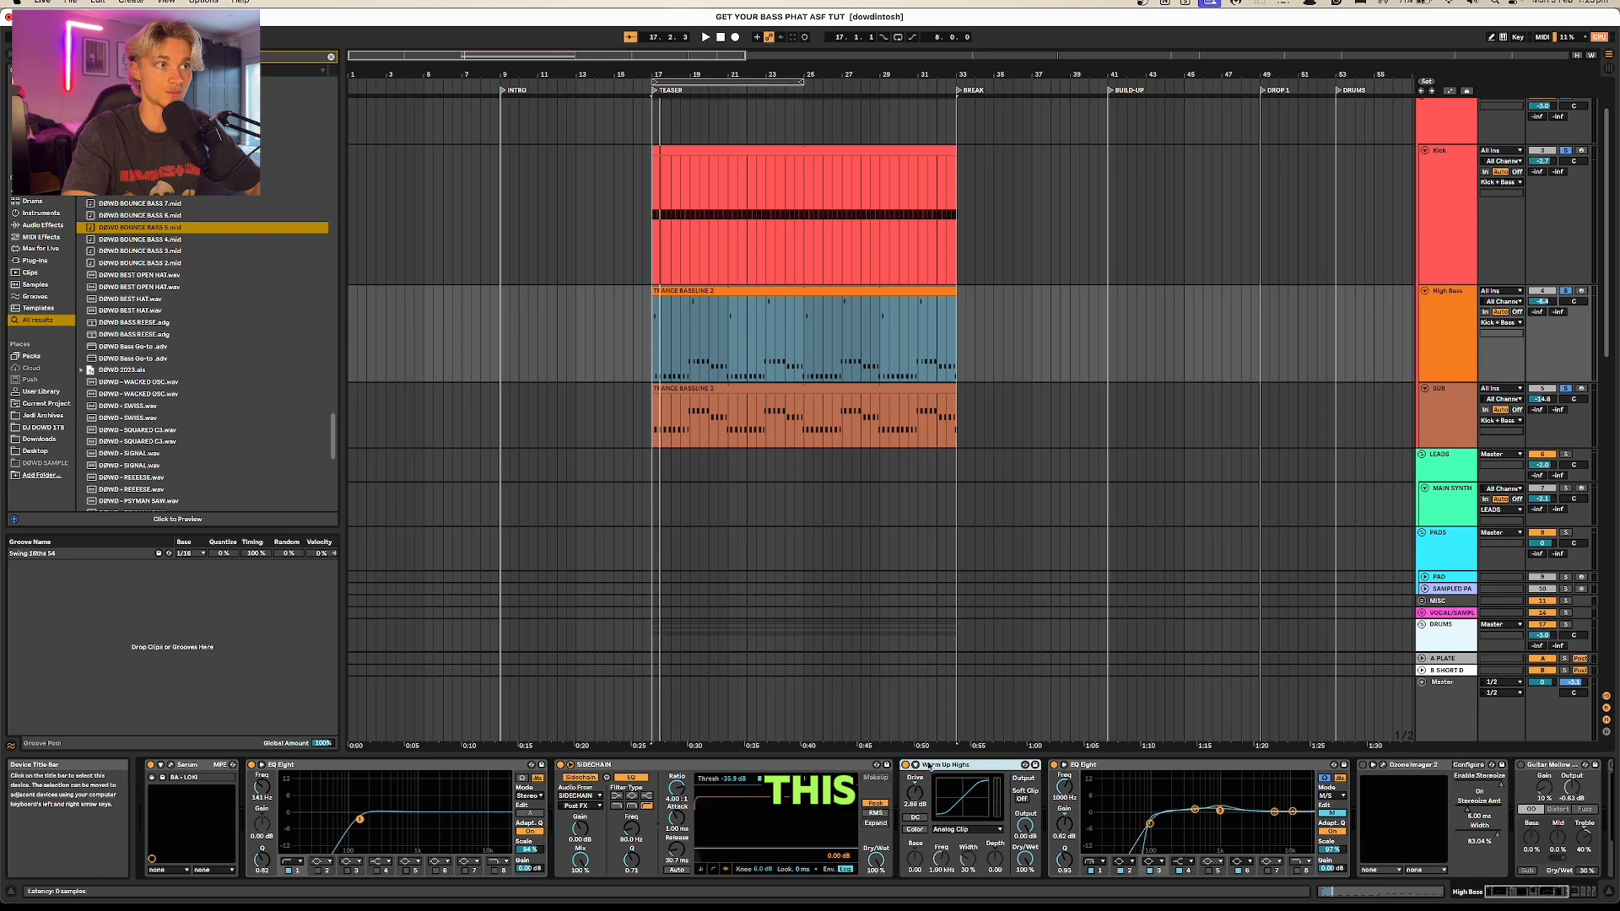
Step: Show the Ozone Imager 2 window further along the High Bass device chain and check its stereo image in playback
left_click_drag(1495, 892, 1529, 892)
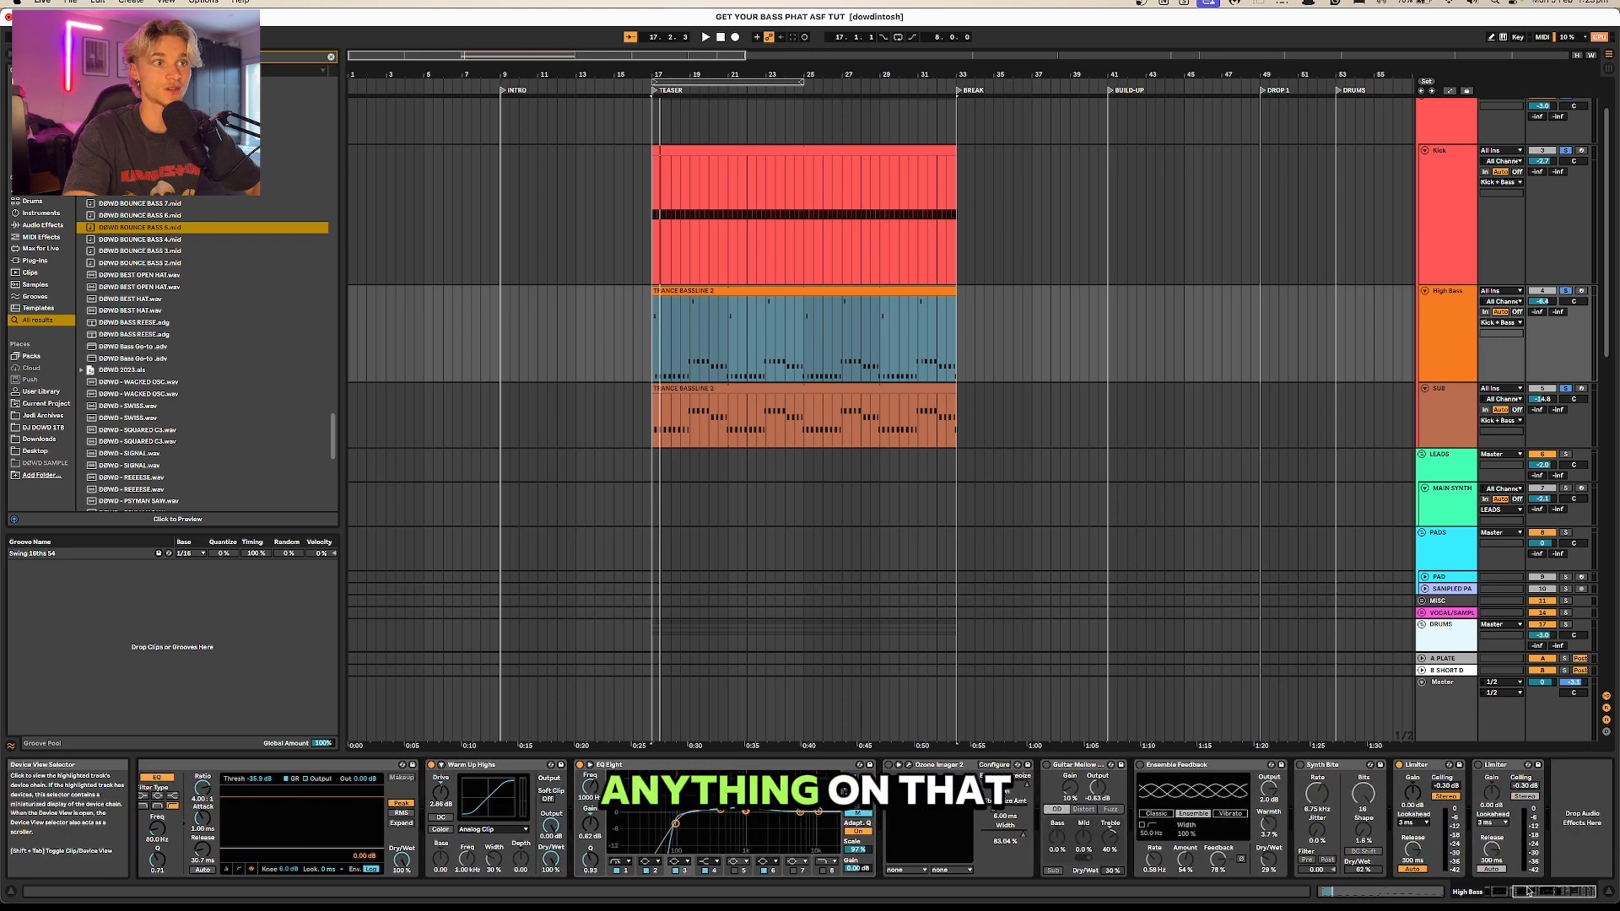
left_click(890, 764)
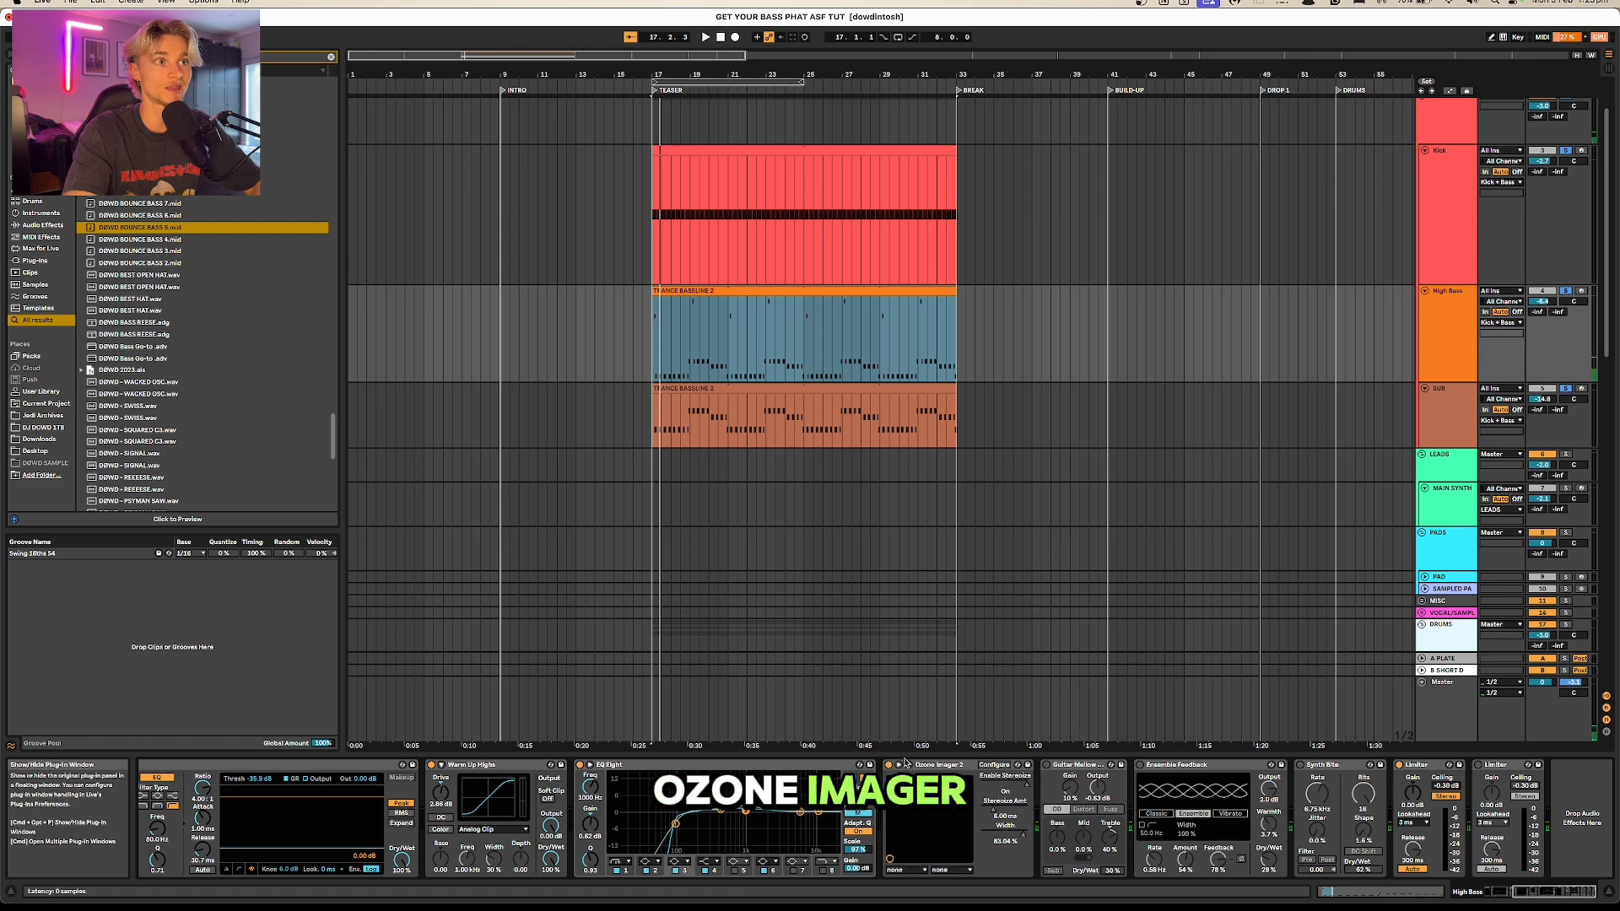
left_click(907, 765)
key("space")
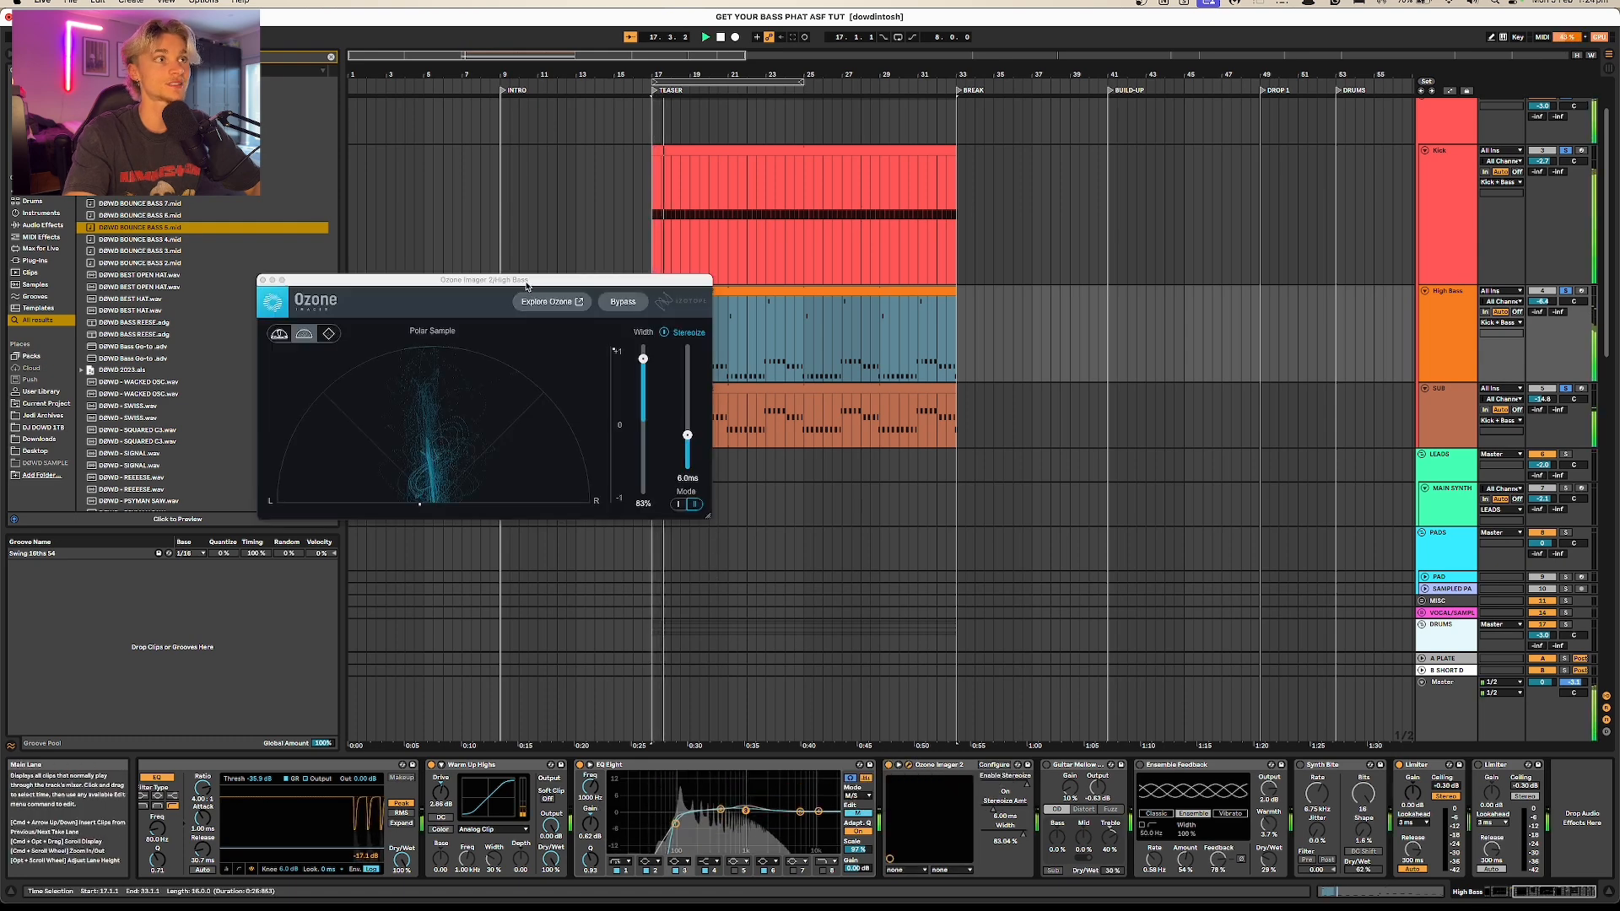
left_click_drag(526, 283, 753, 322)
key("space")
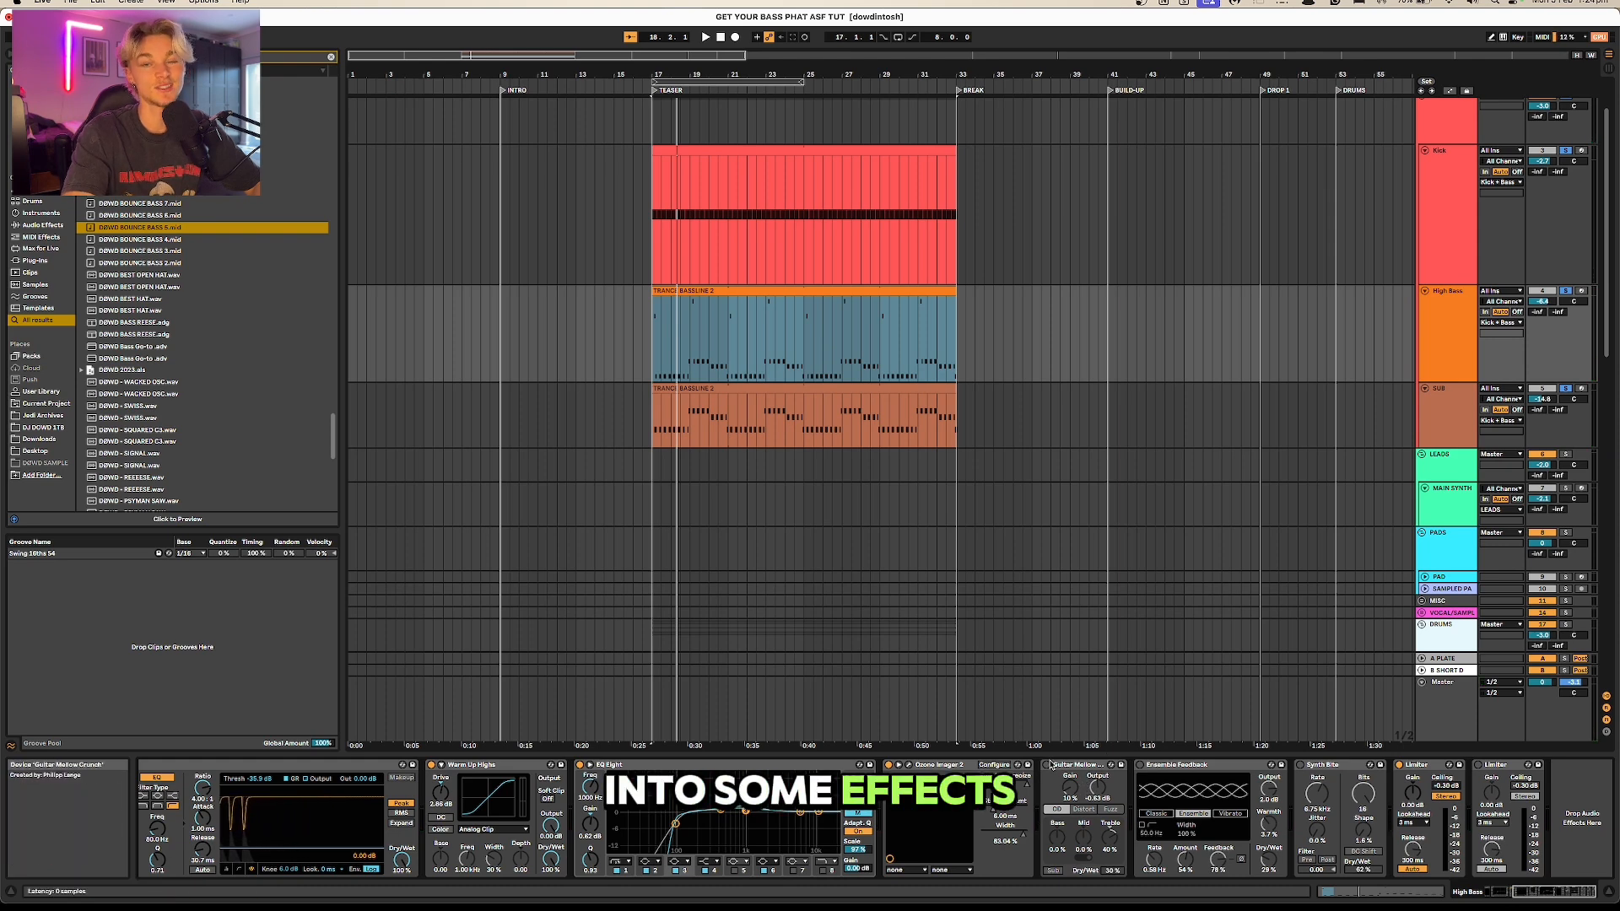
Step: Audition the High Bass effects after the Ozone Imager, including Guitar Mellow and Ensemble Feedback, first soloed and then with kick and sub
key("space")
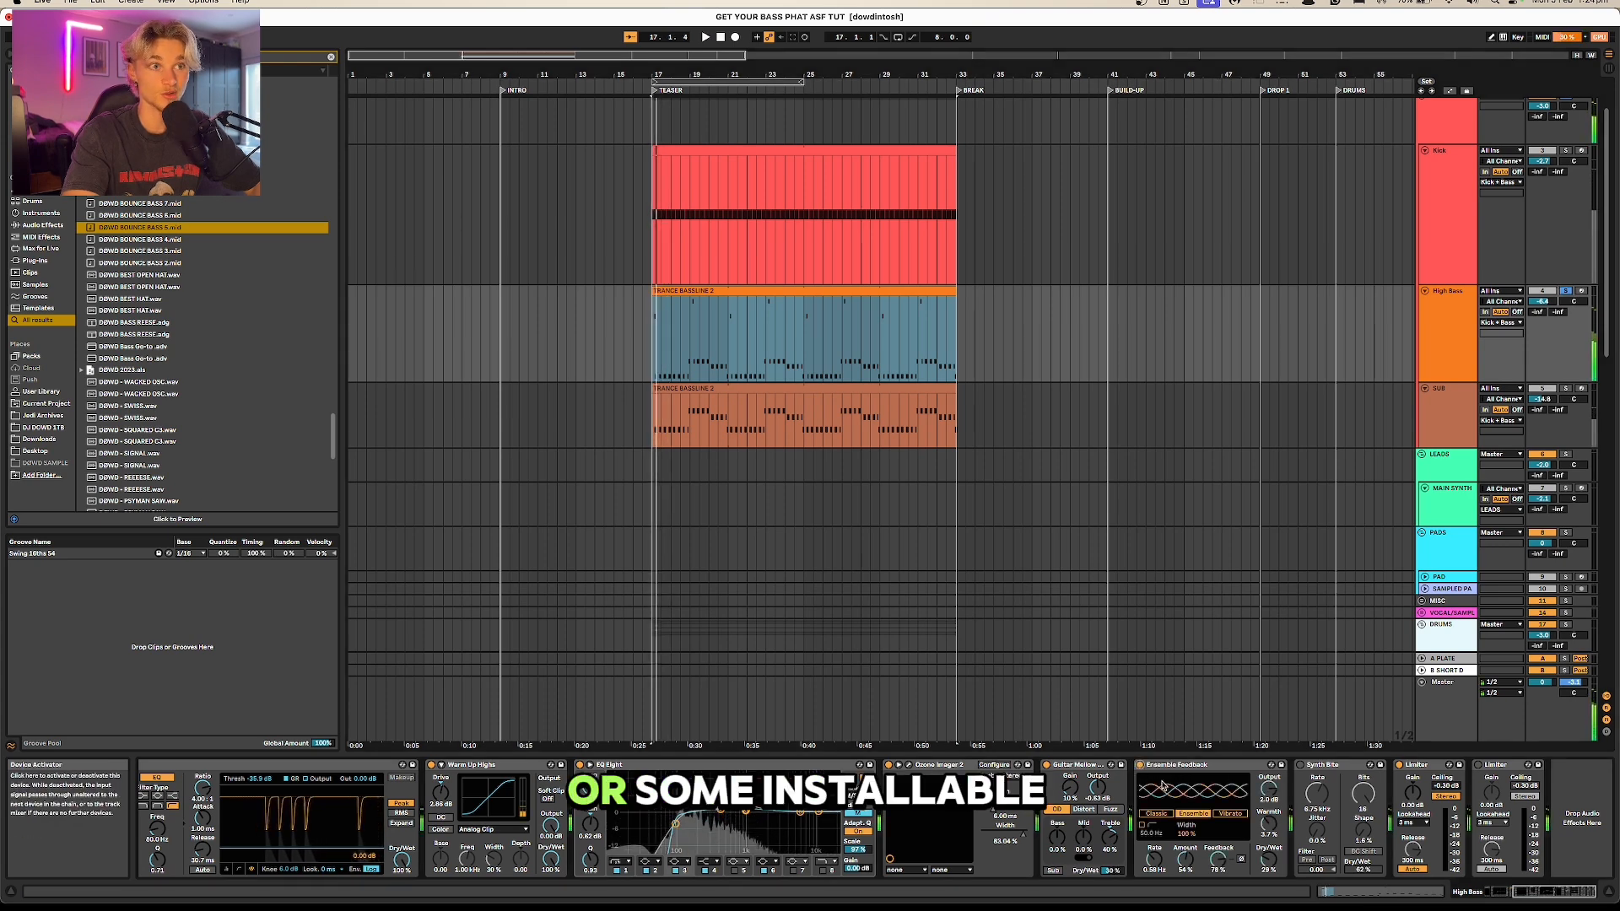
left_click(1520, 893)
left_click_drag(1520, 893, 1549, 893)
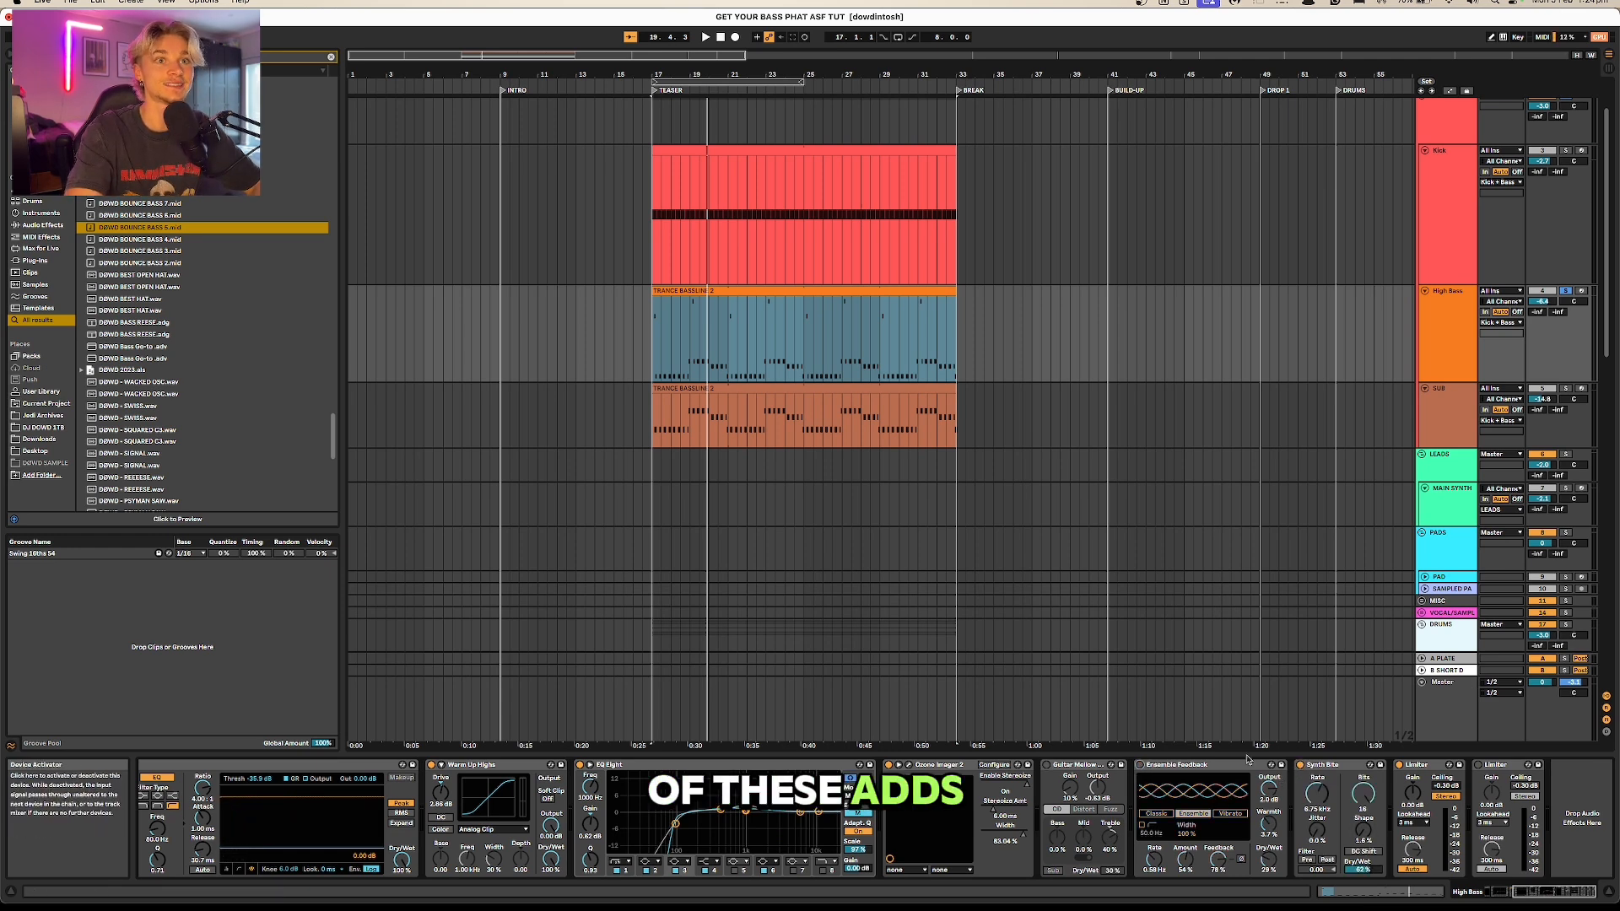
key("space")
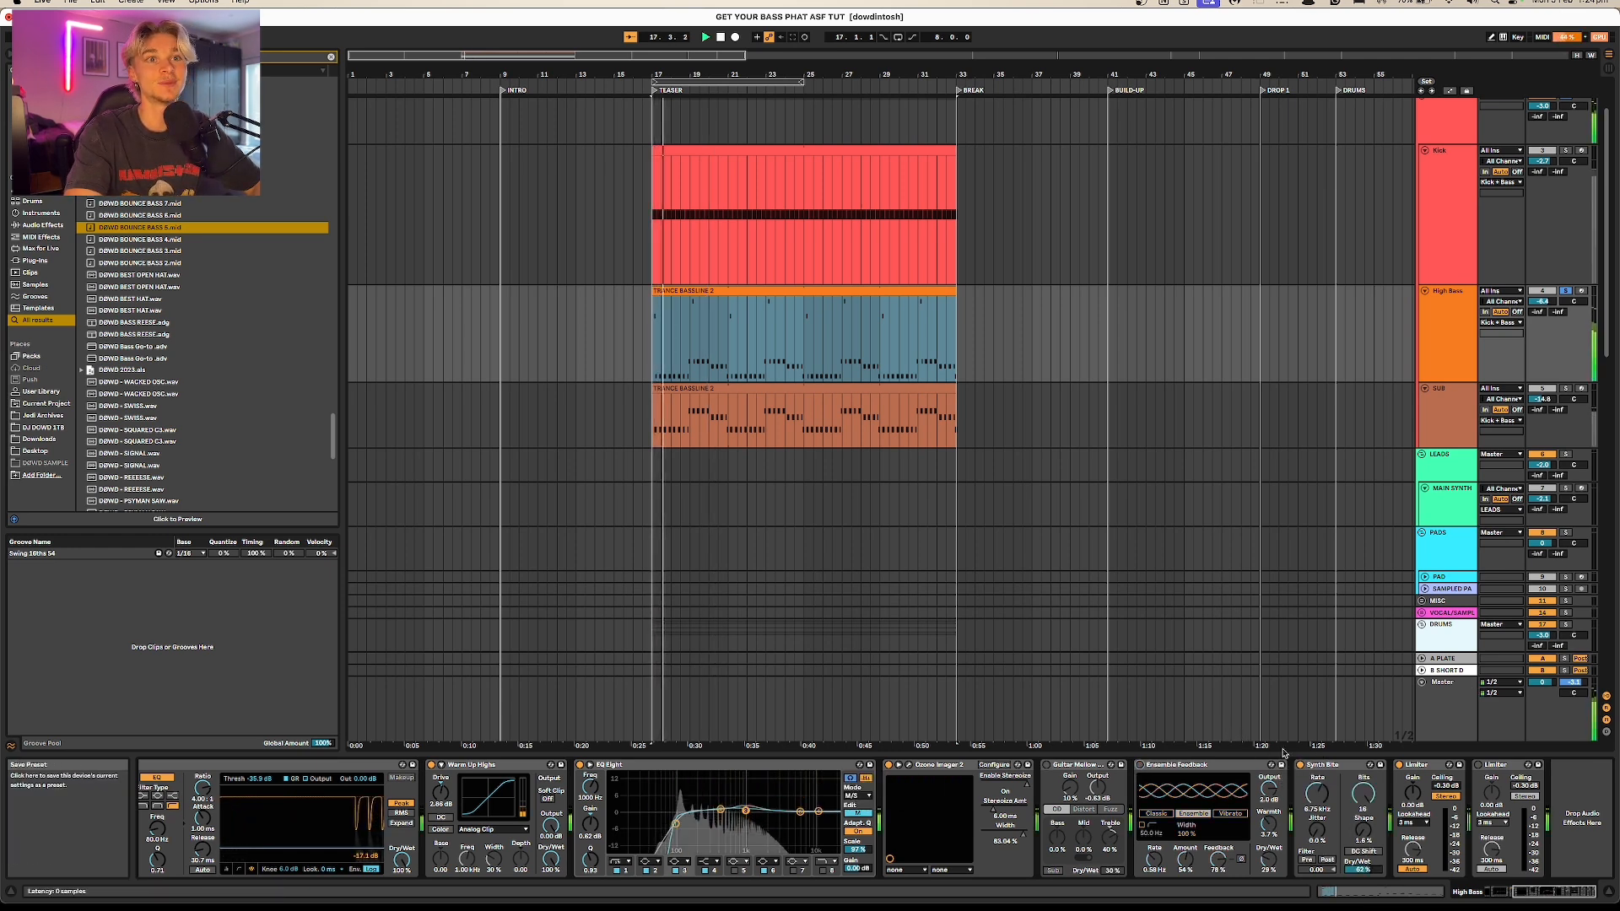
key("space")
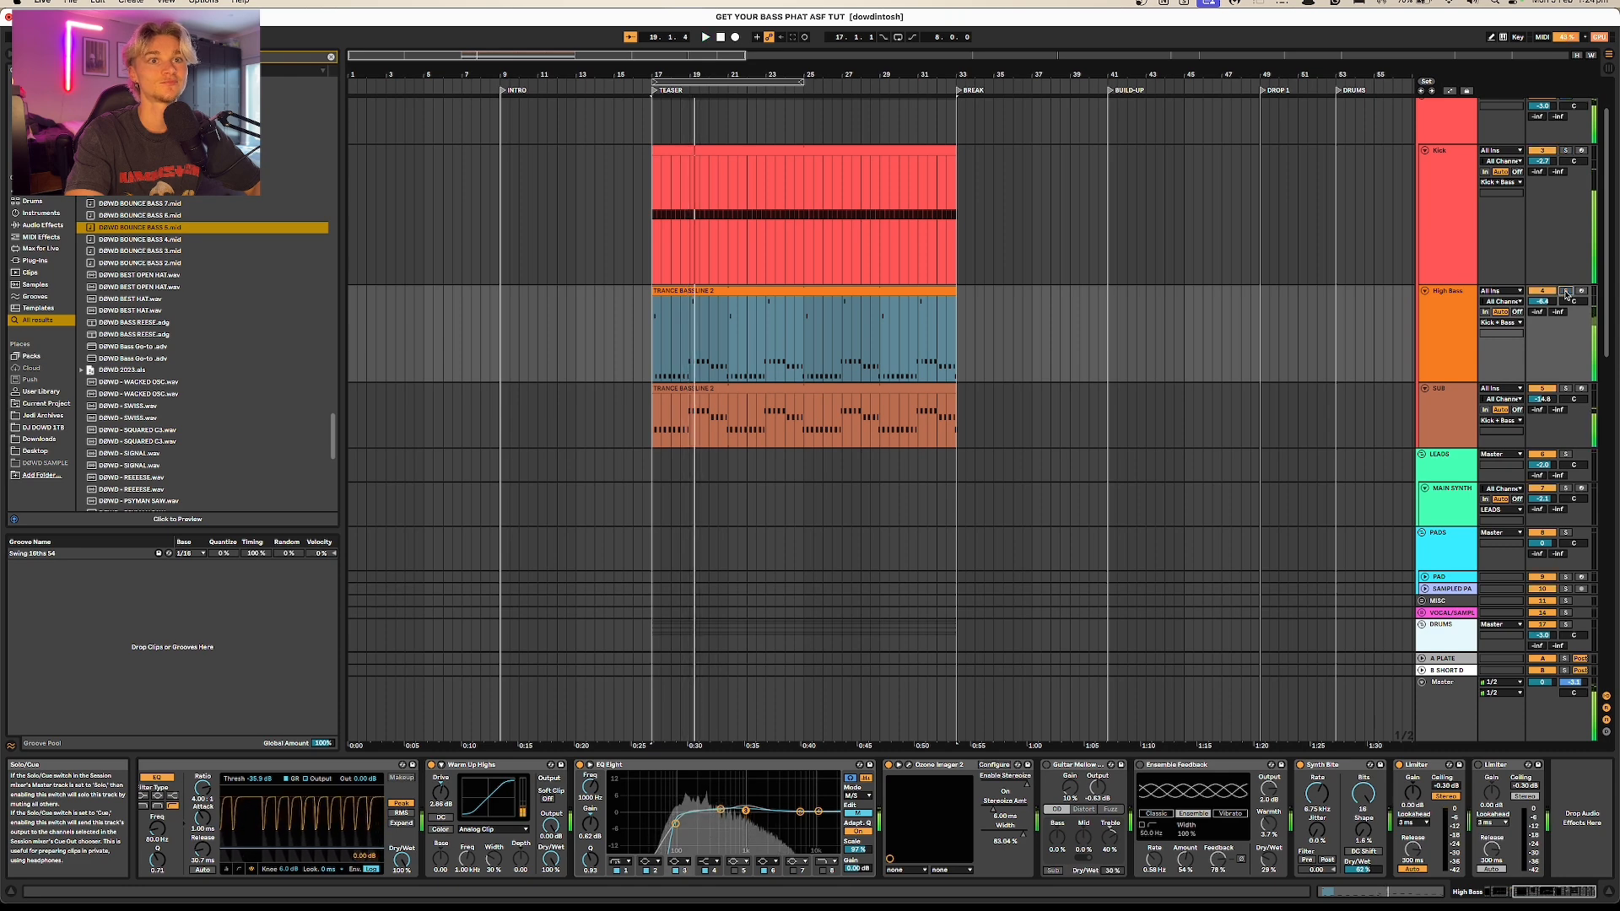
key("space")
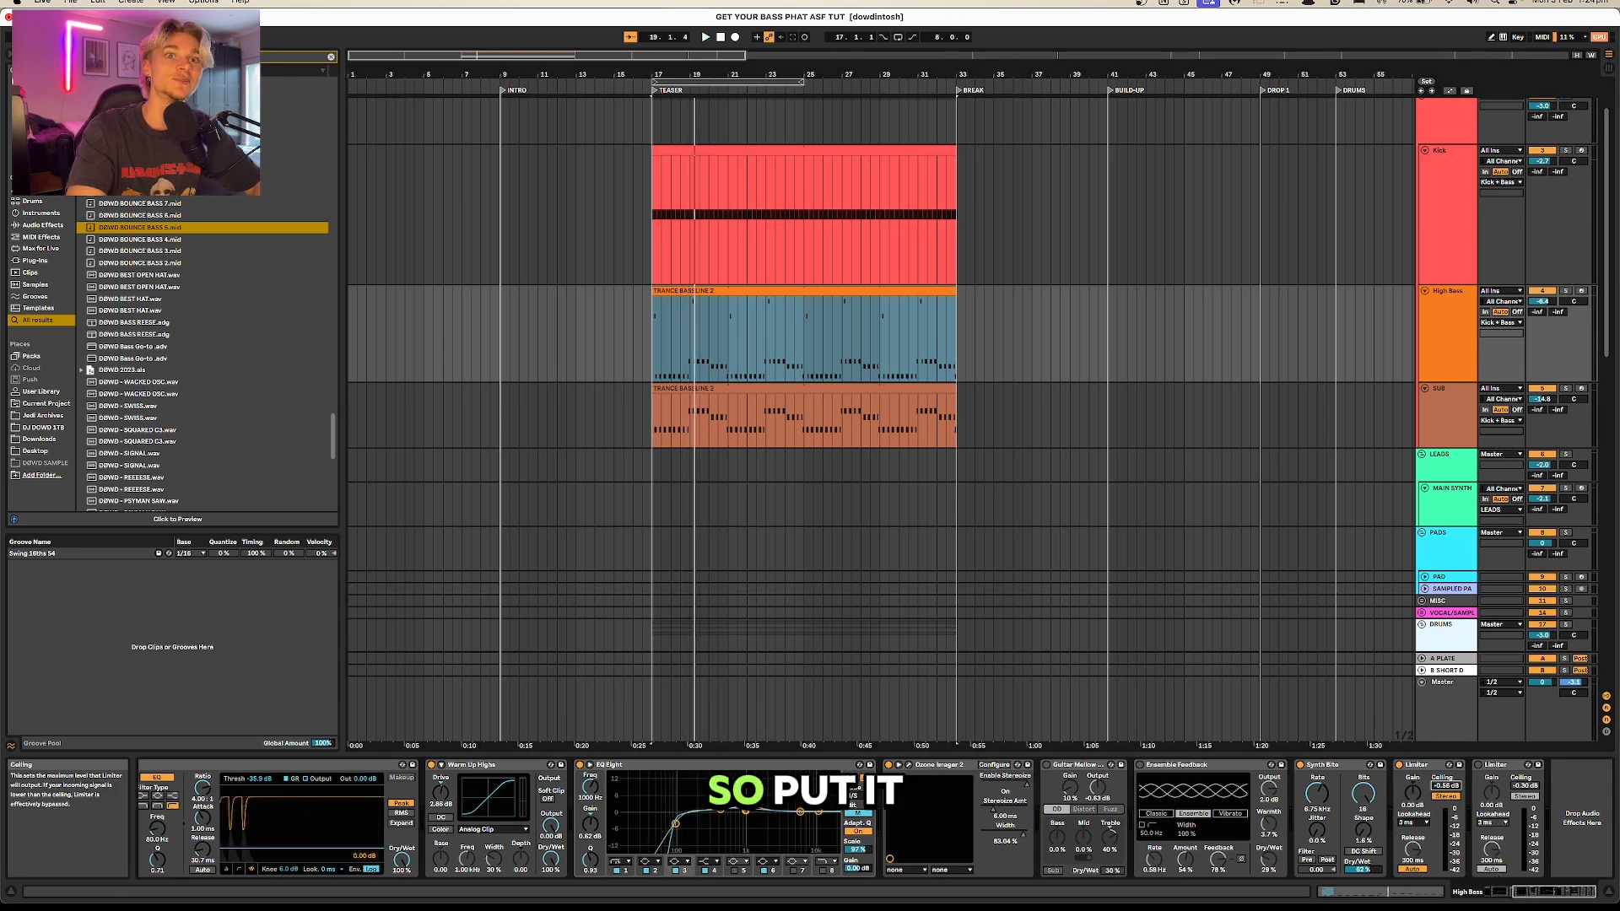
Step: Set the Ceiling of the High Bass track's first Limiter to about -3 dB and listen to the mix
left_click_drag(1456, 789, 1456, 794)
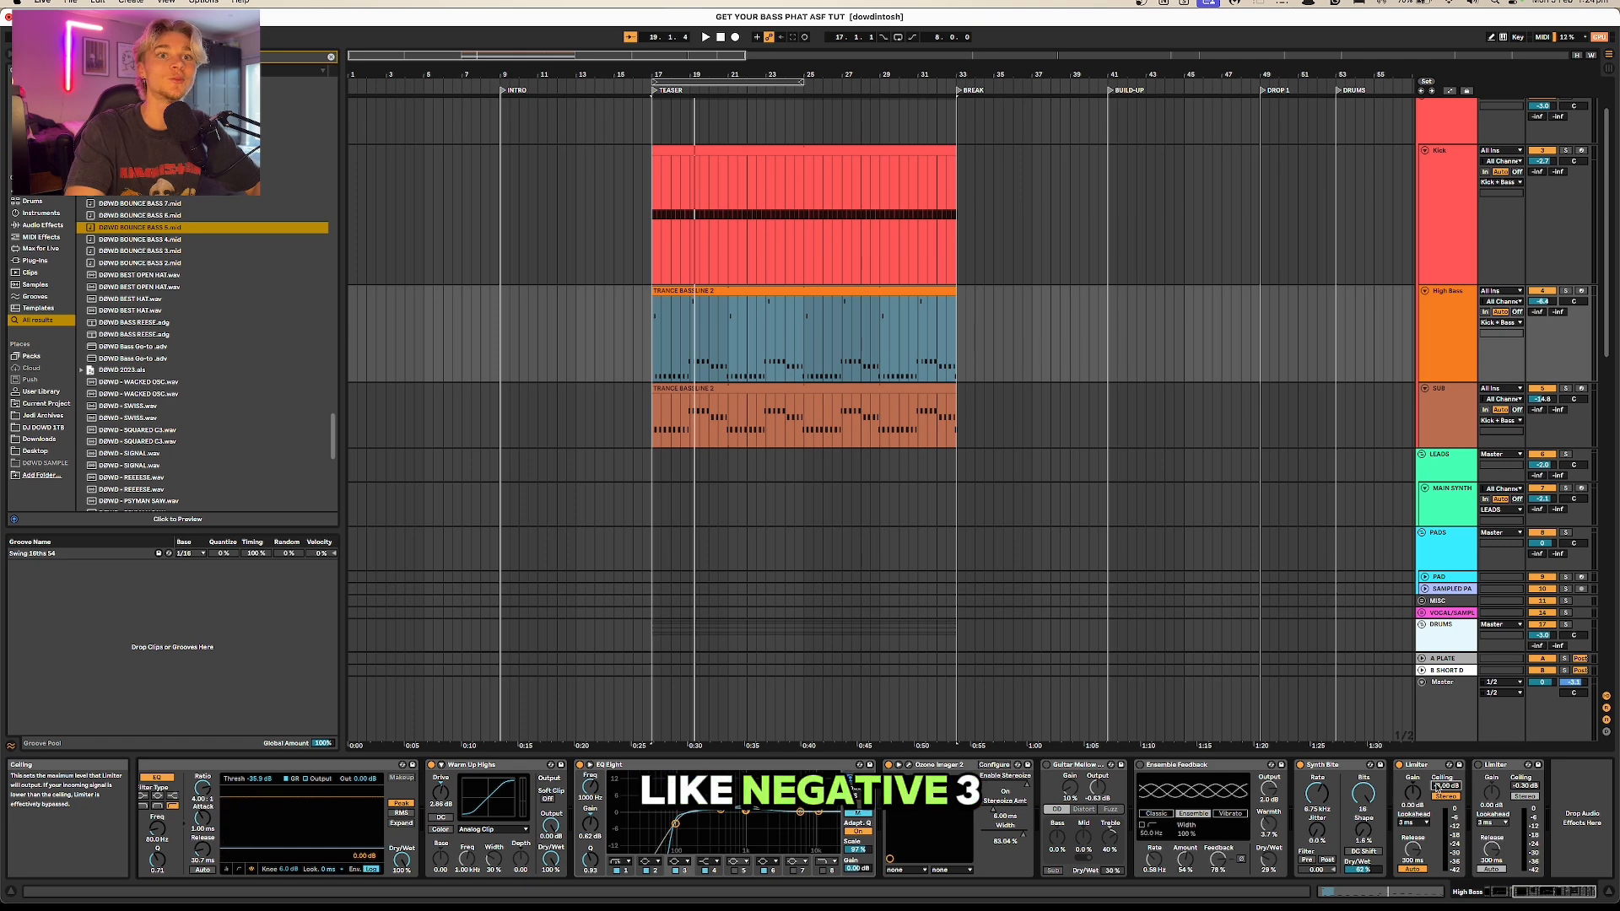
key("space")
key("space")
Step: Inspect the Kick and SUB device chains, then show the Kick + Bass group's processing chain
scroll(1435, 253, "up", 3)
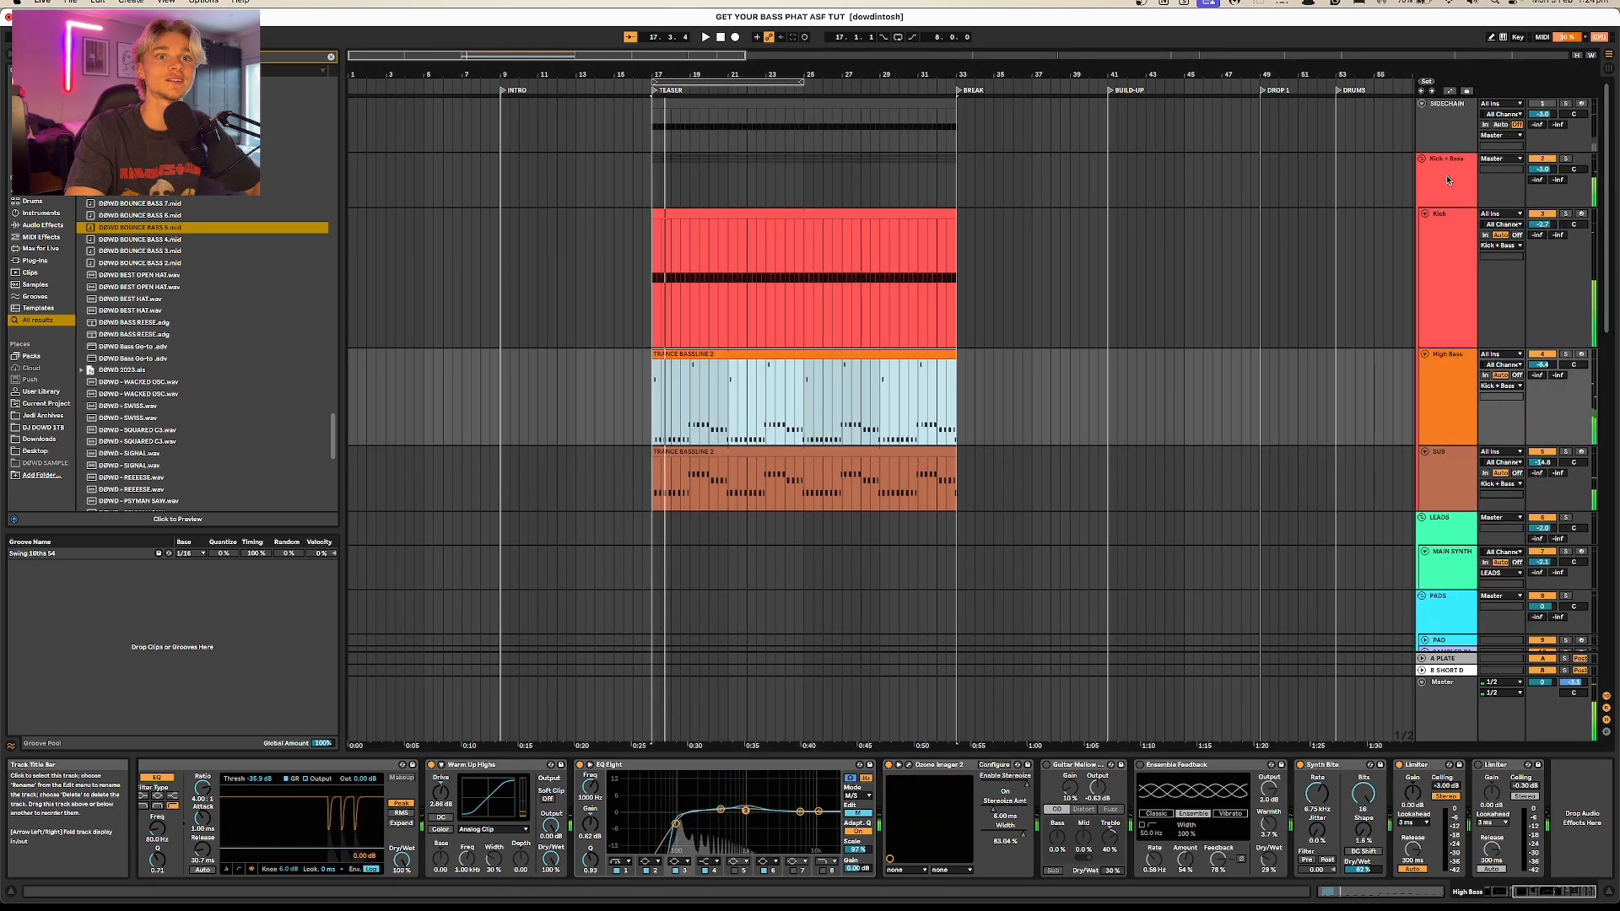
left_click(1438, 182)
left_click(1426, 261)
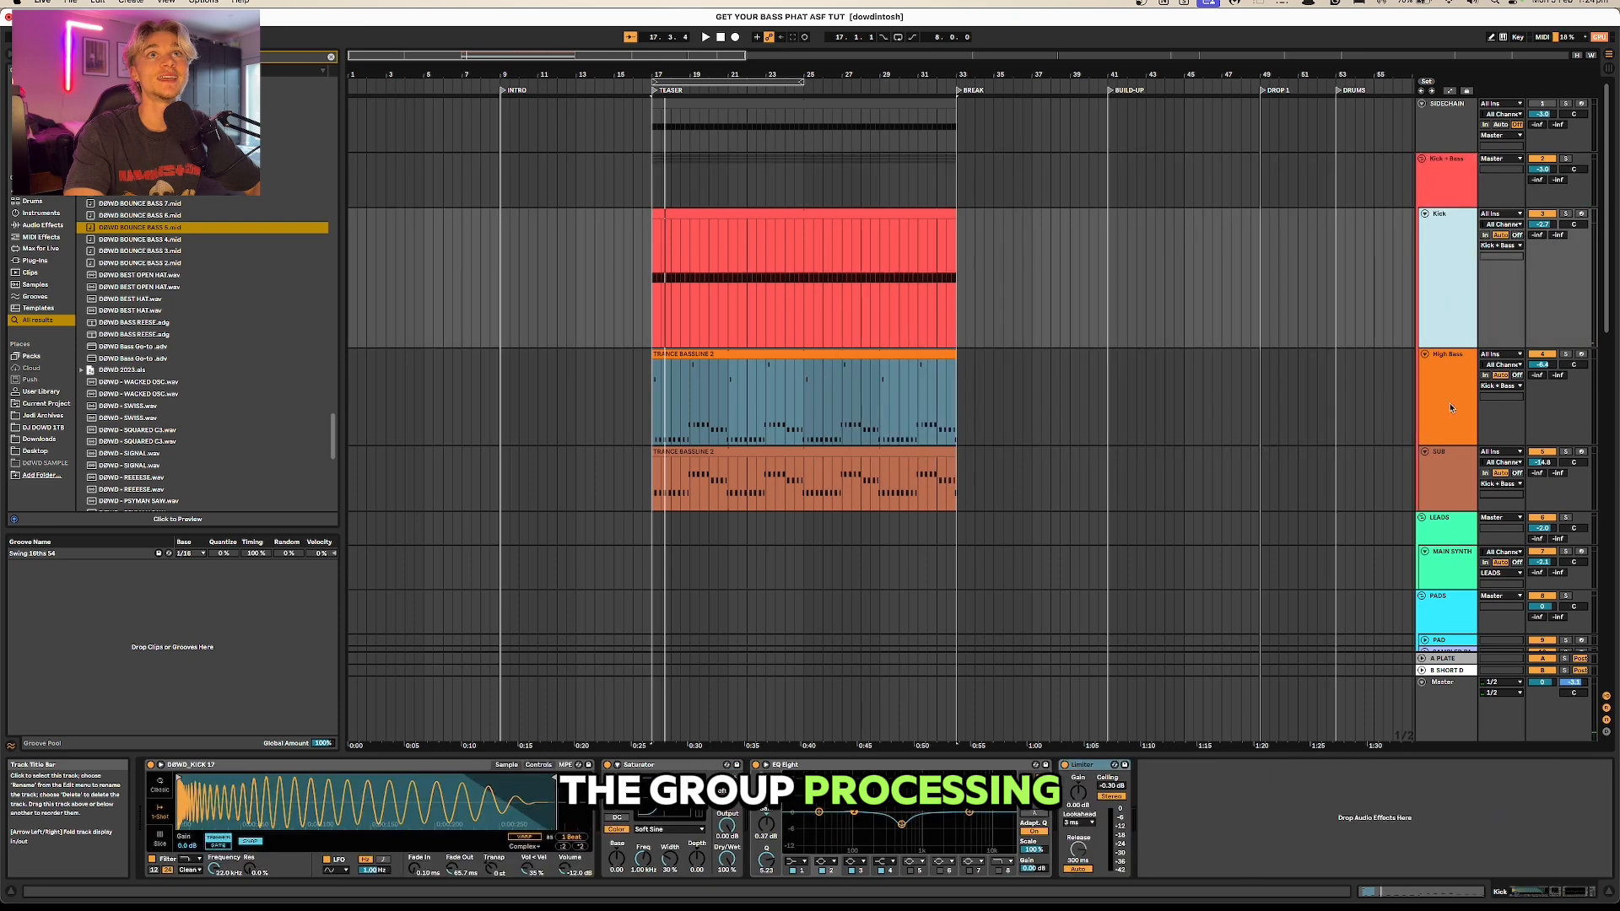
left_click(1444, 481, "shift")
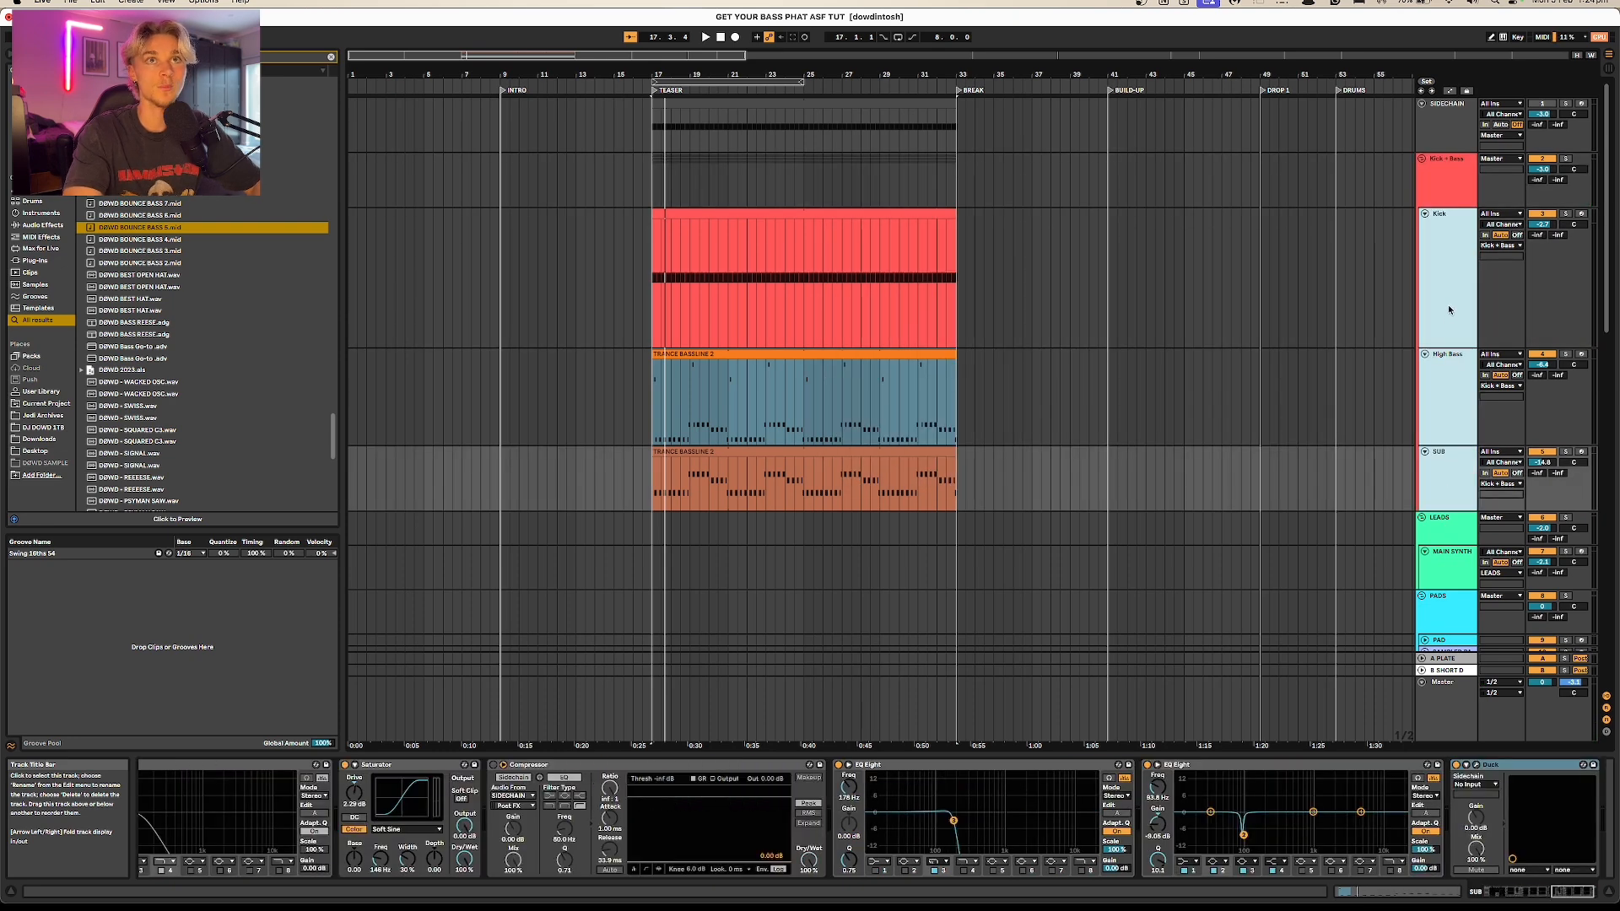
left_click(1450, 187)
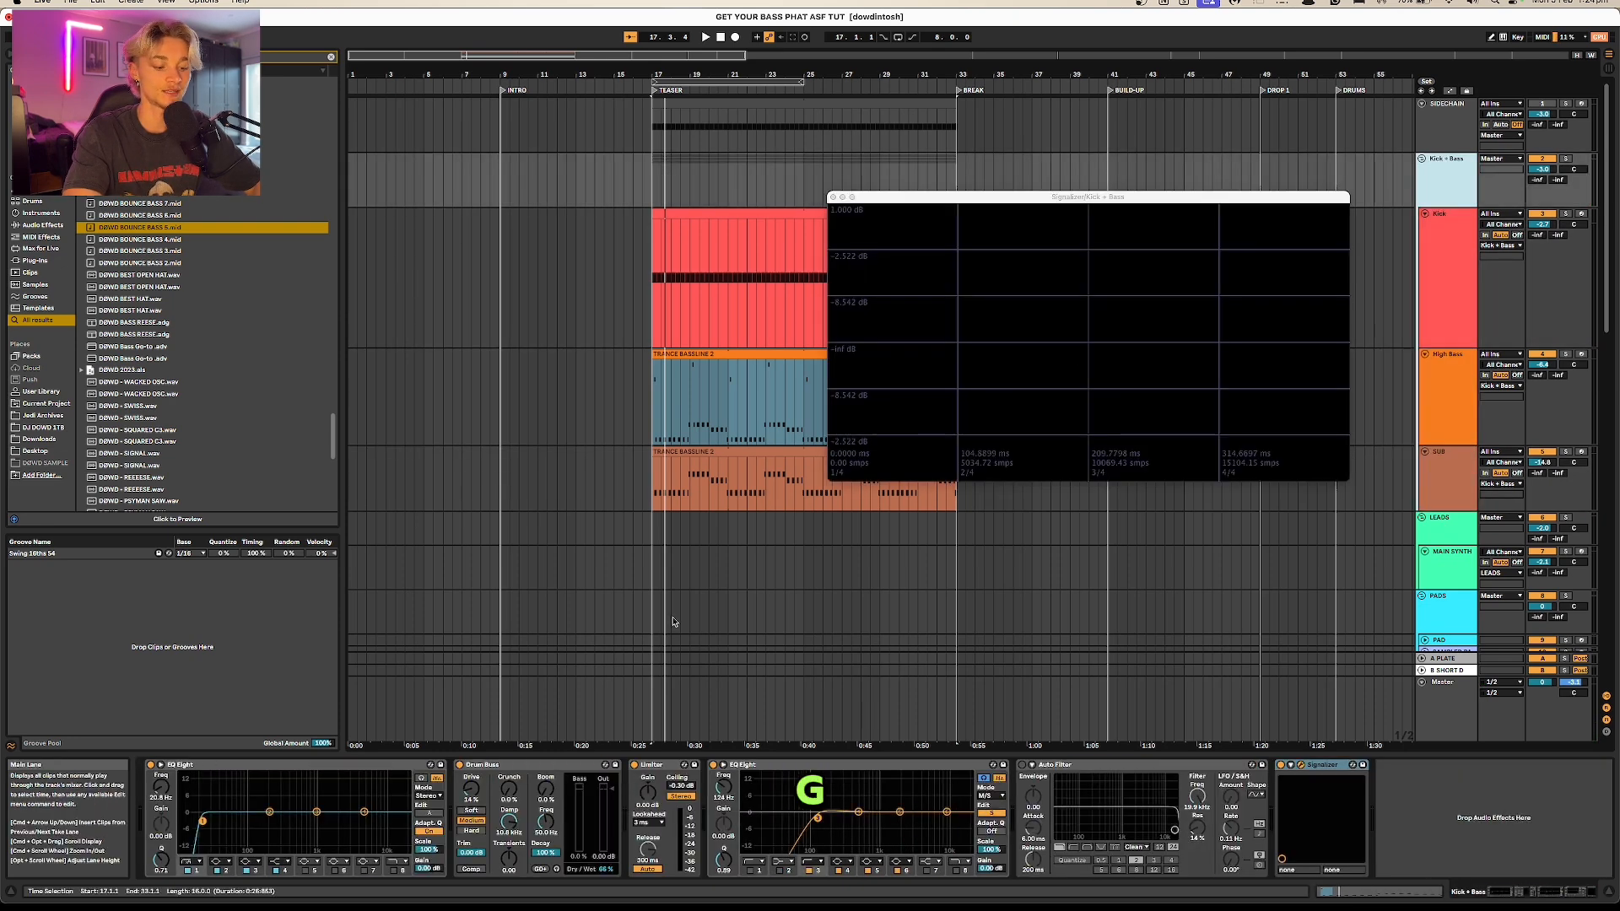
Step: Move the Signalizer window clear of the clips and slightly raise the low-cut frequency of the group's first EQ Eight
left_click_drag(919, 203, 1068, 126)
left_click(203, 822)
left_click_drag(202, 822, 204, 821)
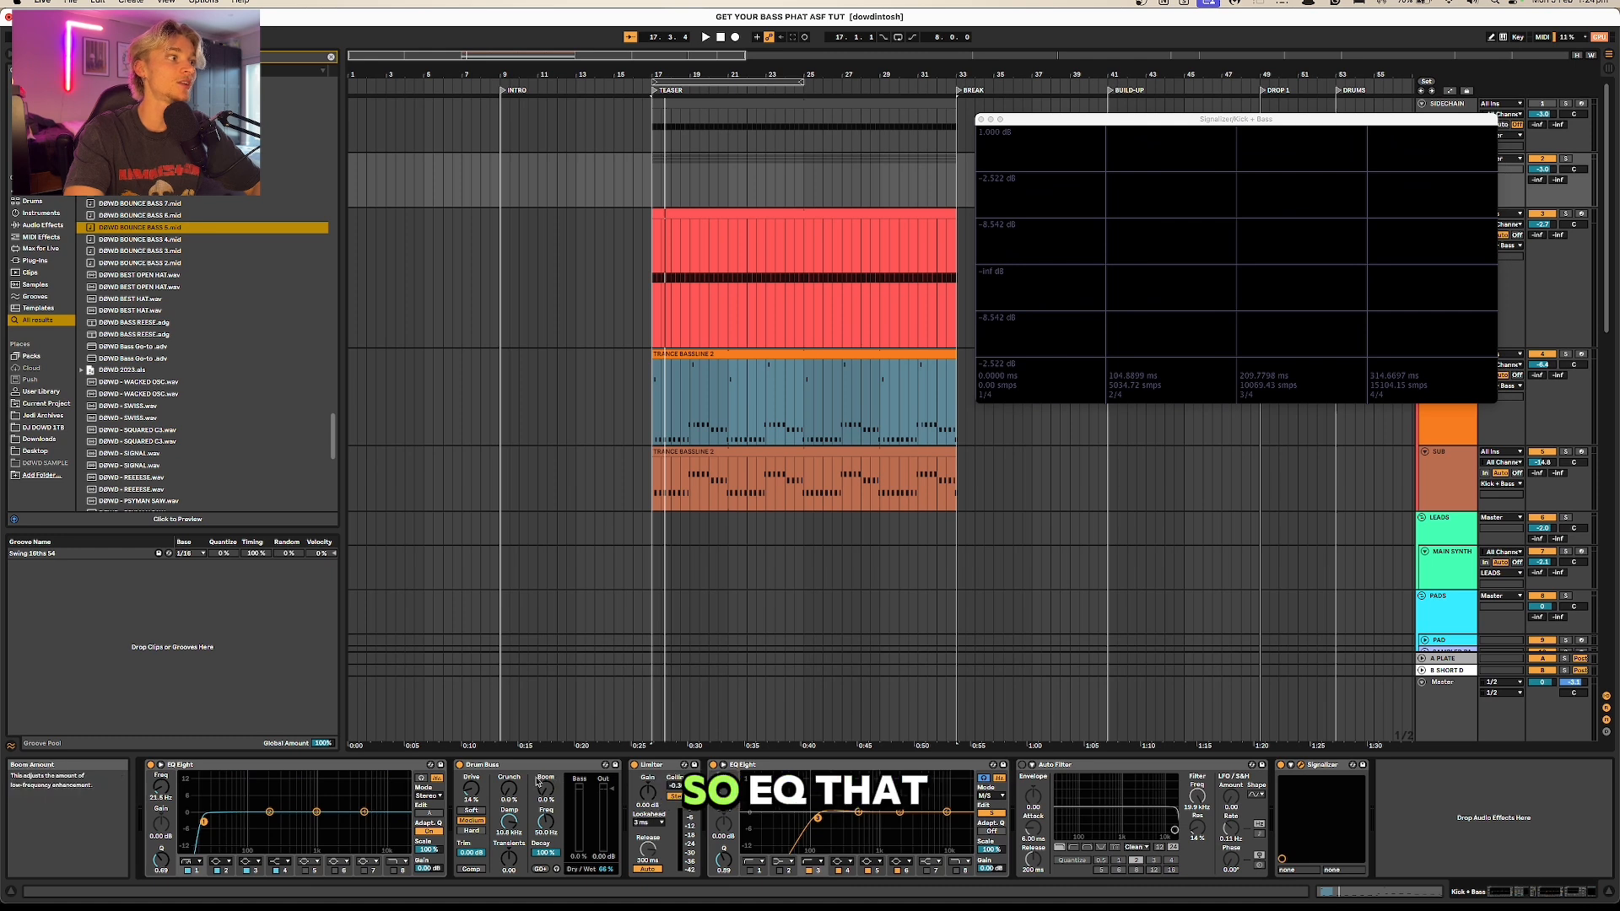
Step: Set the Kick + Bass group's Drum Buss Dry/Wet to 47% and play the mix with the device bypassed
left_click(601, 829)
left_click_drag(605, 869, 605, 871)
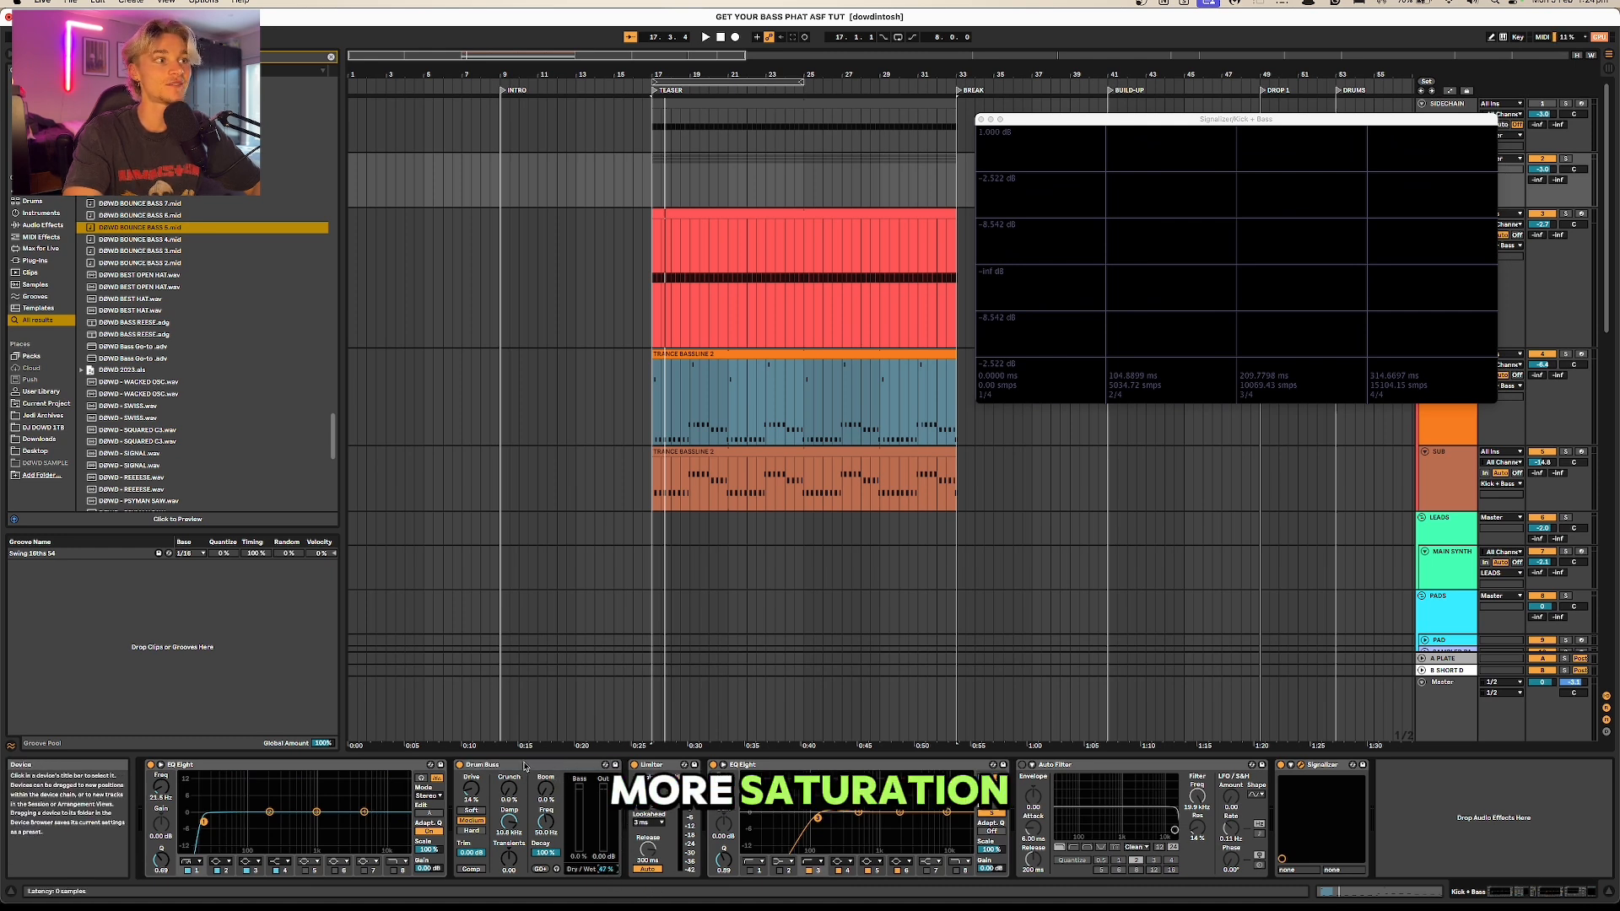
key("space")
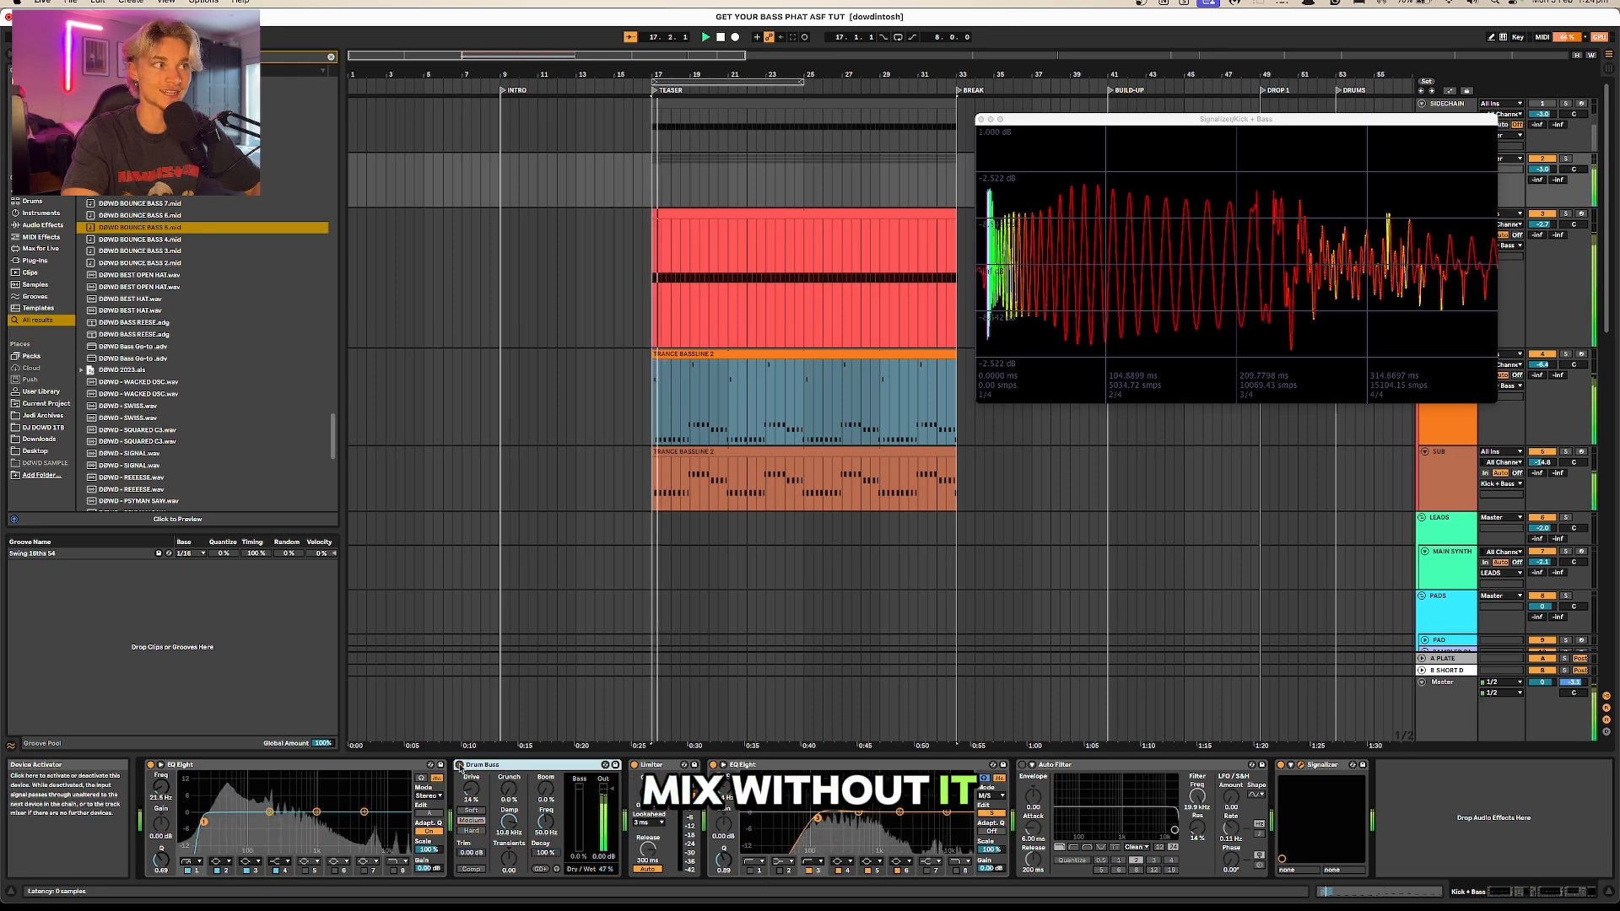